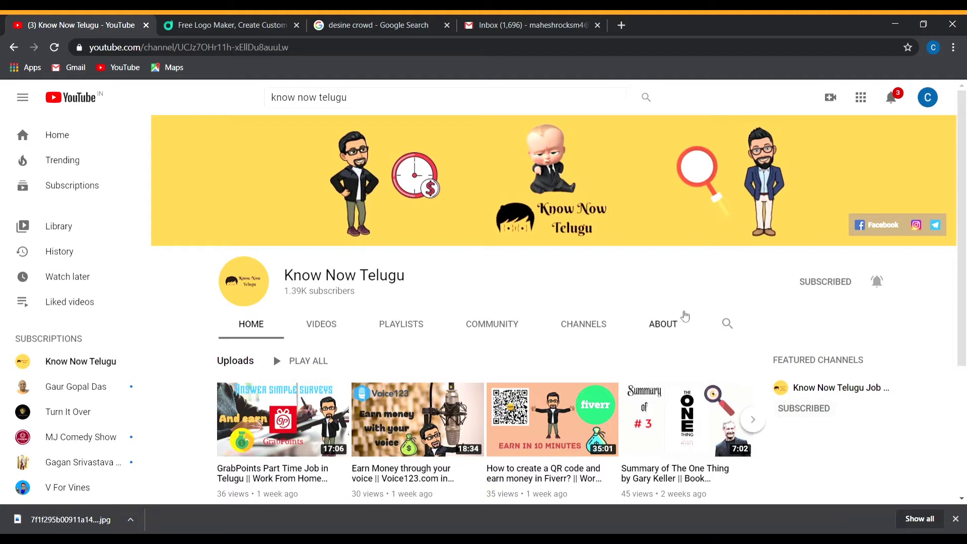
- Leave the YouTube channel for the DesignEvo Free Logo Maker tab
{"action": "scroll", "coordinate": [687, 318], "scroll_direction": "down", "scroll_amount": 1}
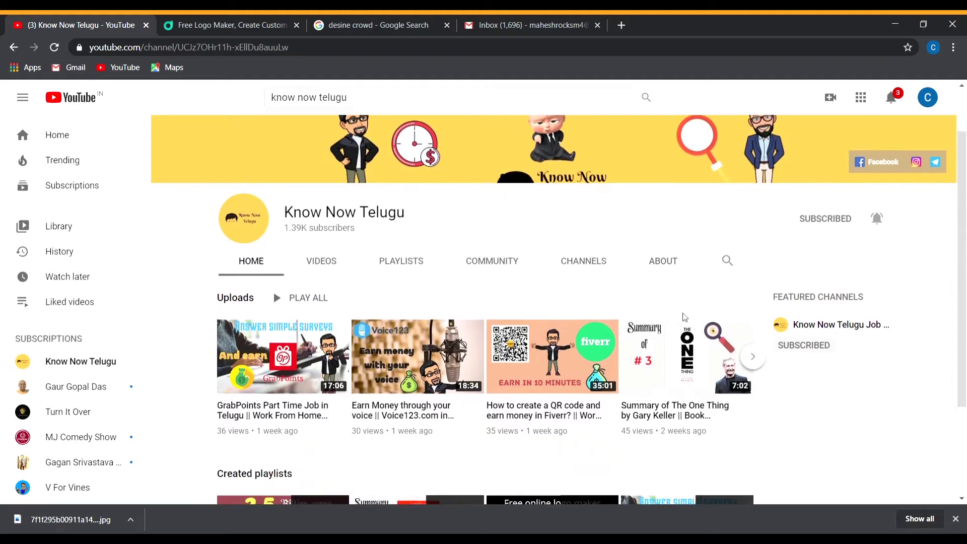
{"action": "scroll", "coordinate": [684, 316], "scroll_direction": "up", "scroll_amount": 1}
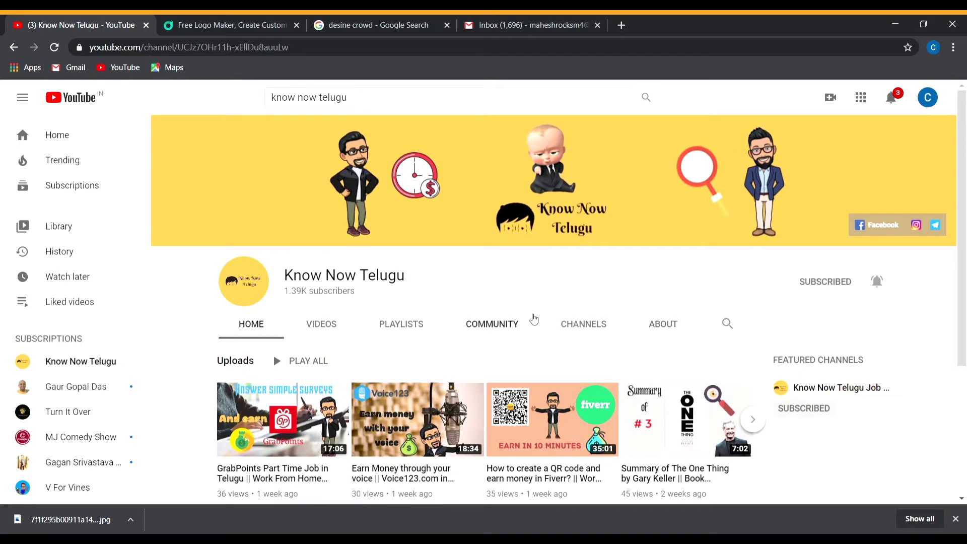
{"action": "scroll", "coordinate": [533, 318], "scroll_direction": "down", "scroll_amount": 1}
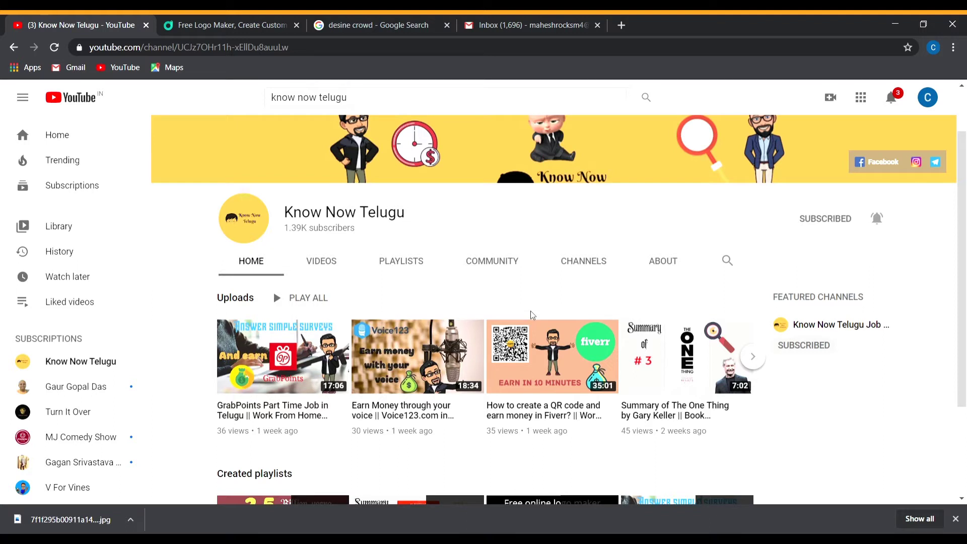
{"action": "scroll", "coordinate": [534, 316], "scroll_direction": "up", "scroll_amount": 1}
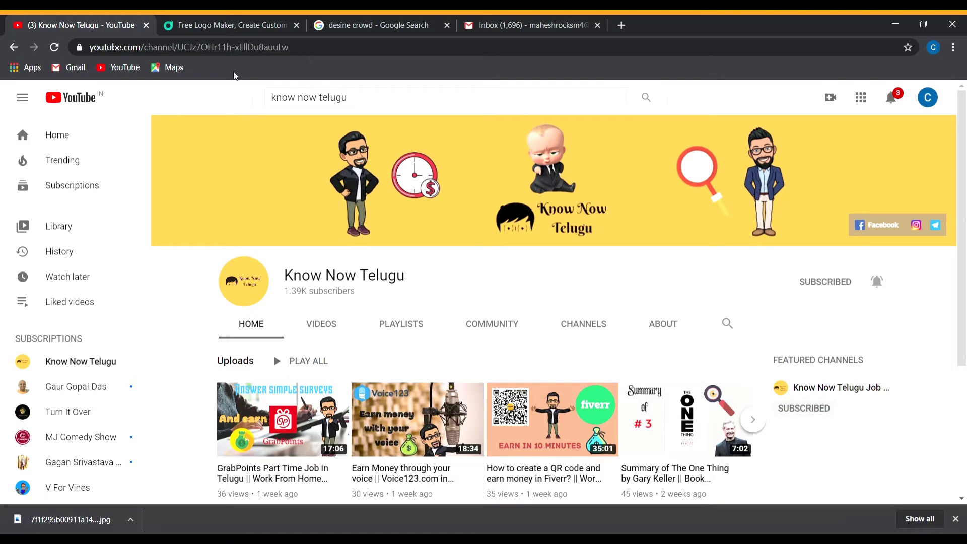
{"action": "left_click", "coordinate": [216, 24]}
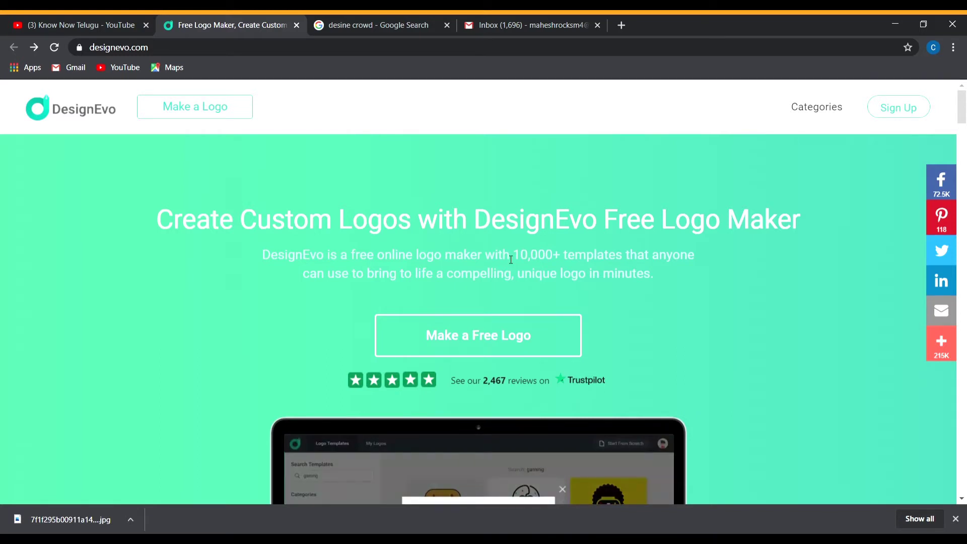
- Browse the DesignEvo home page's logo maker intro and template categories, ending at the top
{"action": "scroll", "coordinate": [498, 263], "scroll_direction": "down", "scroll_amount": 2}
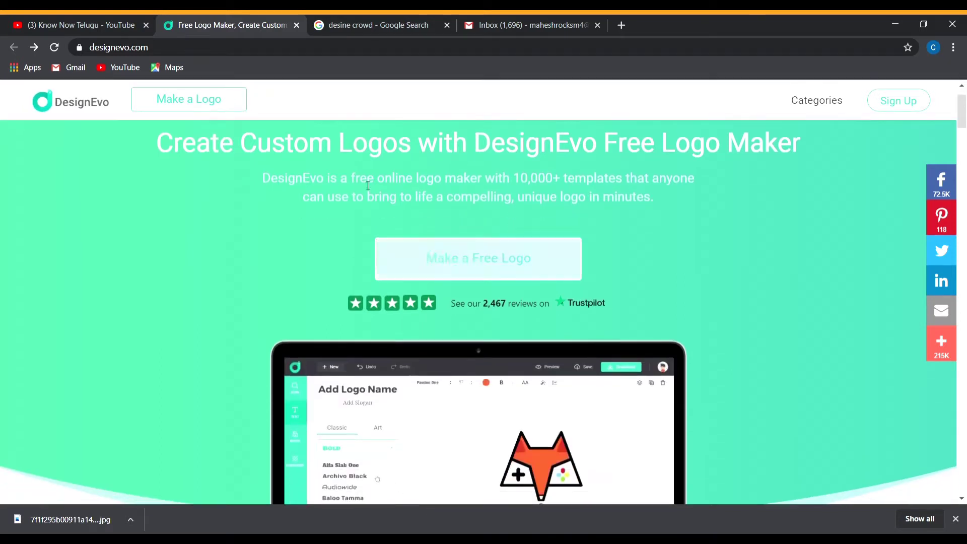
{"action": "scroll", "coordinate": [395, 228], "scroll_direction": "down", "scroll_amount": 3}
{"action": "scroll", "coordinate": [397, 234], "scroll_direction": "down", "scroll_amount": 10}
{"action": "scroll", "coordinate": [401, 238], "scroll_direction": "down", "scroll_amount": 3}
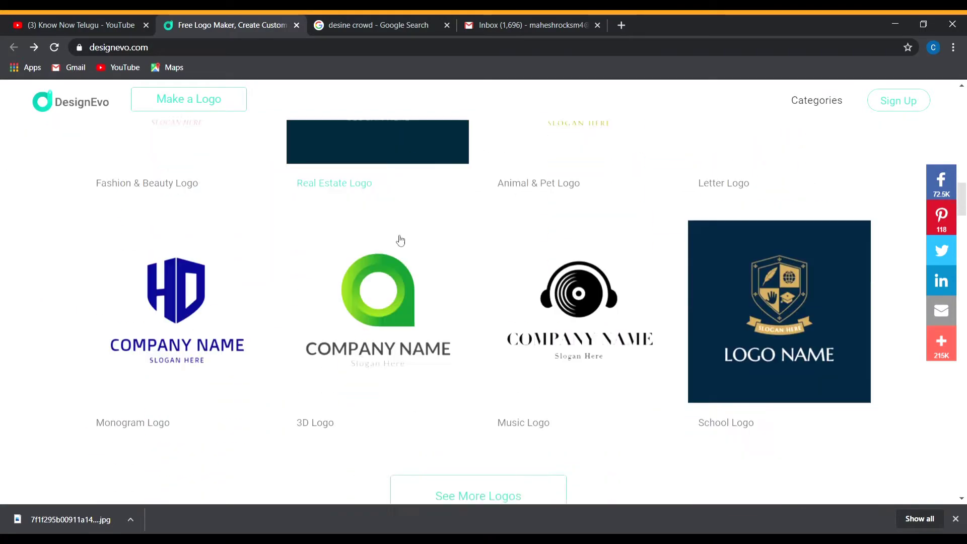
{"action": "scroll", "coordinate": [400, 238], "scroll_direction": "down", "scroll_amount": 6}
{"action": "scroll", "coordinate": [401, 239], "scroll_direction": "down", "scroll_amount": 6}
{"action": "scroll", "coordinate": [400, 240], "scroll_direction": "down", "scroll_amount": 8}
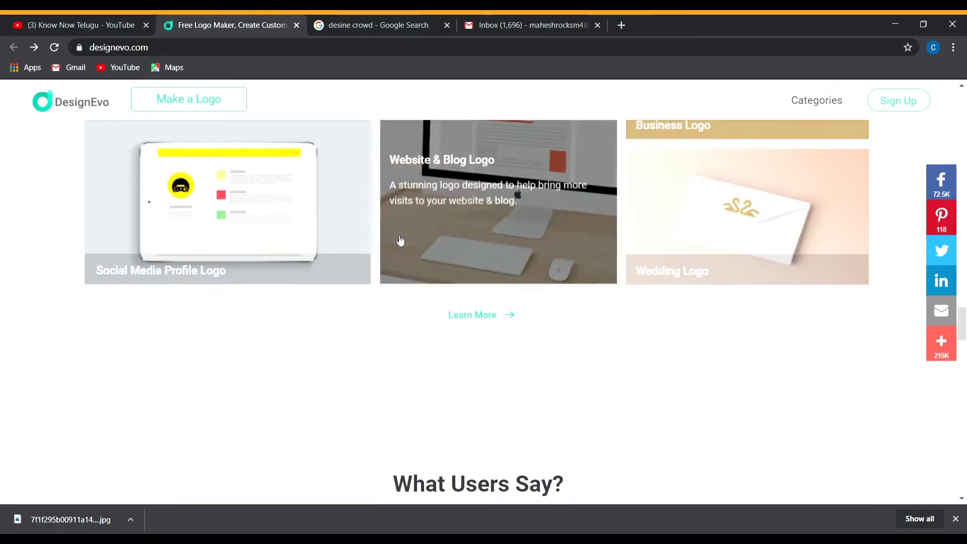
{"action": "scroll", "coordinate": [400, 240], "scroll_direction": "down", "scroll_amount": 5}
{"action": "scroll", "coordinate": [400, 240], "scroll_direction": "down", "scroll_amount": 7}
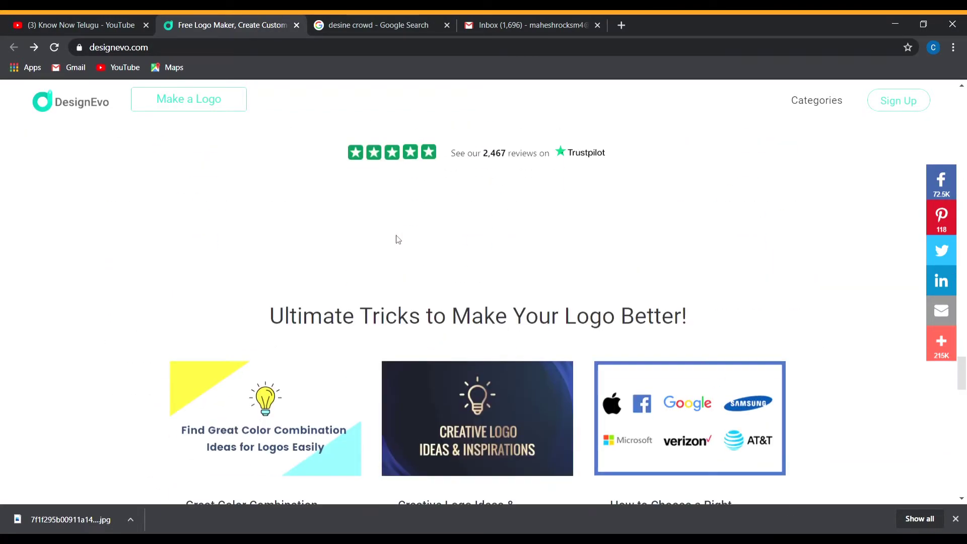
{"action": "scroll", "coordinate": [400, 240], "scroll_direction": "down", "scroll_amount": 4}
{"action": "scroll", "coordinate": [403, 246], "scroll_direction": "down", "scroll_amount": 2}
{"action": "scroll", "coordinate": [404, 252], "scroll_direction": "up", "scroll_amount": 3}
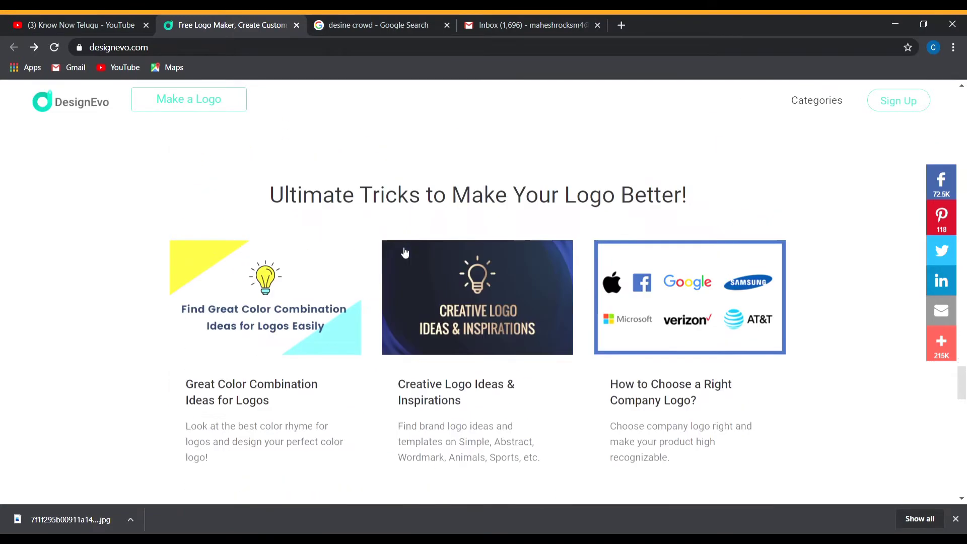
{"action": "scroll", "coordinate": [405, 252], "scroll_direction": "up", "scroll_amount": 7}
{"action": "scroll", "coordinate": [403, 254], "scroll_direction": "up", "scroll_amount": 8}
{"action": "scroll", "coordinate": [403, 256], "scroll_direction": "up", "scroll_amount": 8}
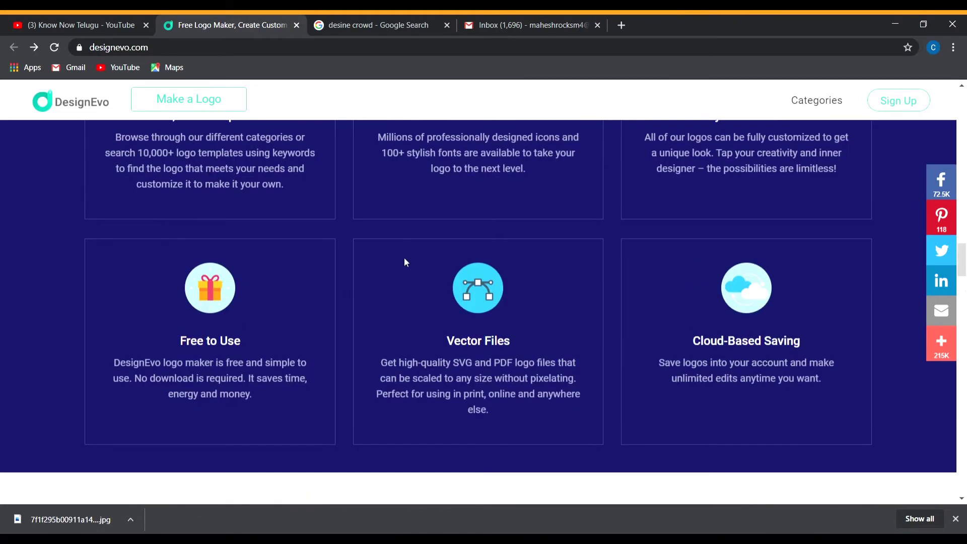
{"action": "scroll", "coordinate": [404, 261], "scroll_direction": "up", "scroll_amount": 1}
{"action": "scroll", "coordinate": [405, 262], "scroll_direction": "up", "scroll_amount": 5}
{"action": "scroll", "coordinate": [411, 272], "scroll_direction": "up", "scroll_amount": 5}
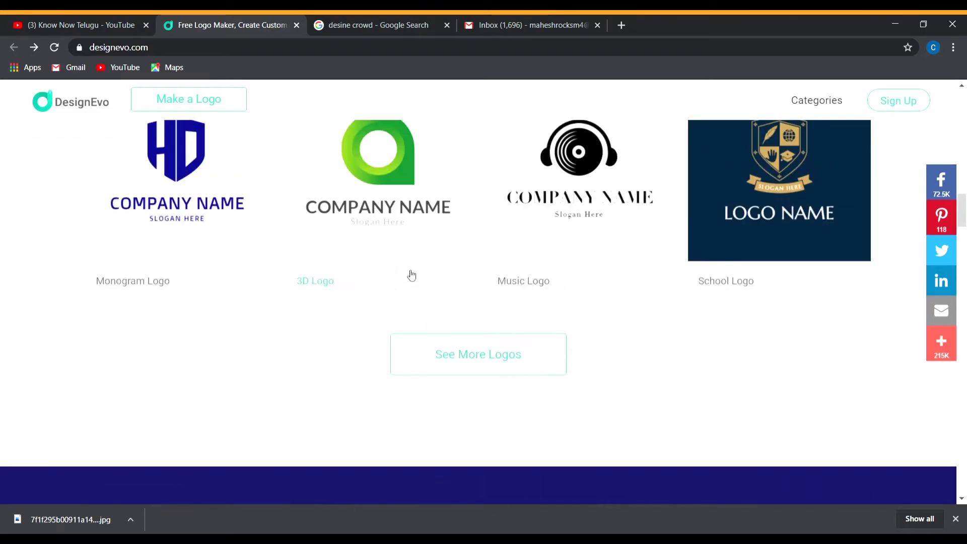
{"action": "scroll", "coordinate": [456, 314], "scroll_direction": "up", "scroll_amount": 5}
{"action": "scroll", "coordinate": [468, 289], "scroll_direction": "up", "scroll_amount": 5}
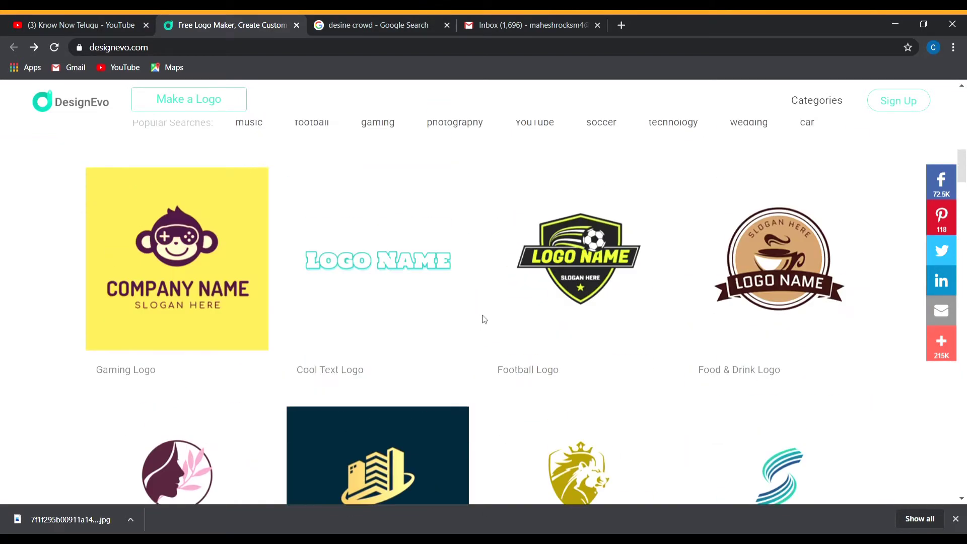
{"action": "scroll", "coordinate": [481, 317], "scroll_direction": "up", "scroll_amount": 1}
{"action": "scroll", "coordinate": [481, 317], "scroll_direction": "up", "scroll_amount": 6}
{"action": "scroll", "coordinate": [506, 337], "scroll_direction": "down", "scroll_amount": 1}
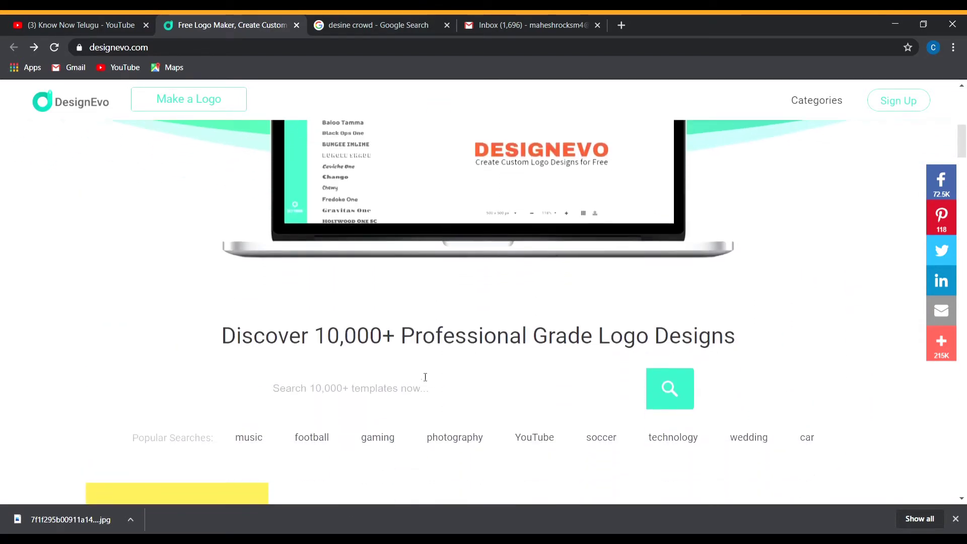
{"action": "scroll", "coordinate": [423, 391], "scroll_direction": "down", "scroll_amount": 2}
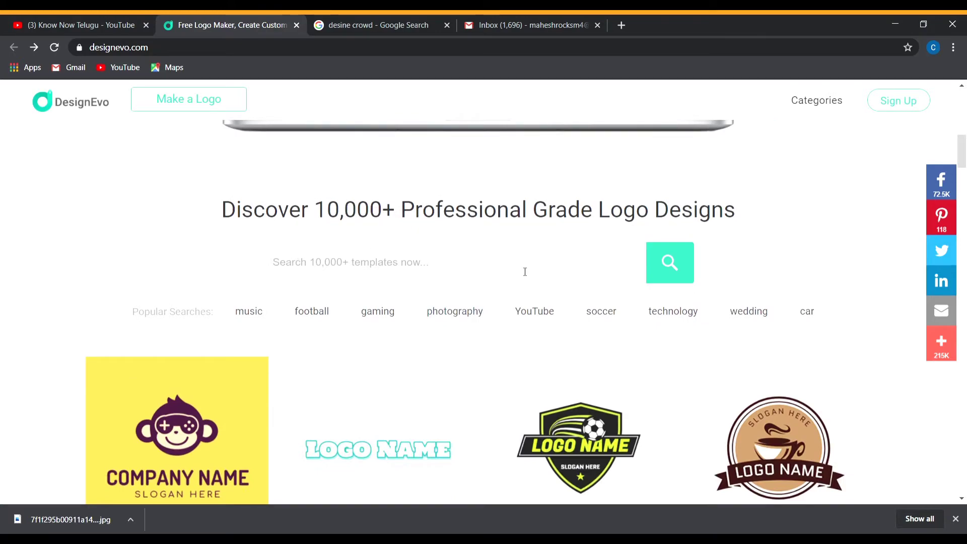
{"action": "scroll", "coordinate": [525, 272], "scroll_direction": "down", "scroll_amount": 5}
{"action": "scroll", "coordinate": [524, 272], "scroll_direction": "down", "scroll_amount": 3}
{"action": "scroll", "coordinate": [517, 287], "scroll_direction": "down", "scroll_amount": 3}
{"action": "scroll", "coordinate": [518, 287], "scroll_direction": "down", "scroll_amount": 5}
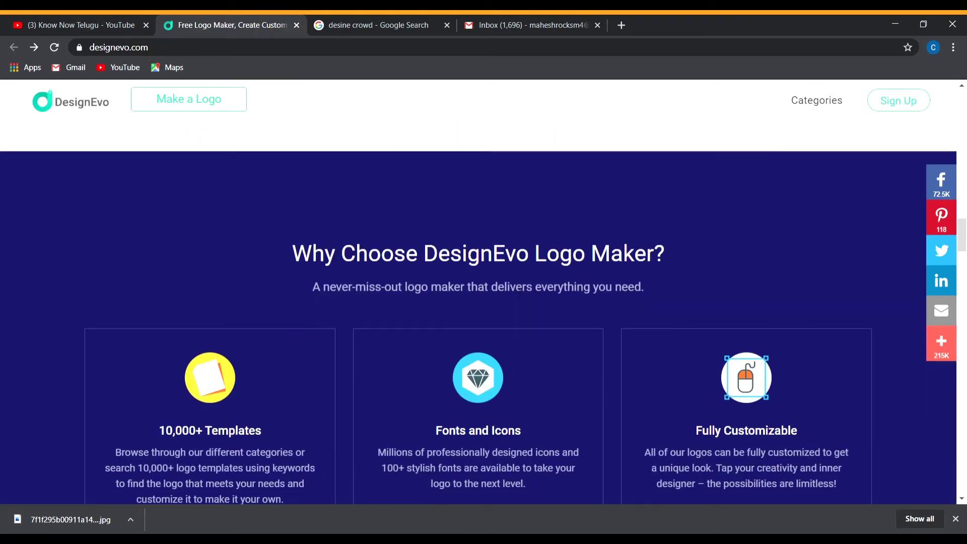
{"action": "scroll", "coordinate": [519, 294], "scroll_direction": "up", "scroll_amount": 6}
{"action": "scroll", "coordinate": [522, 305], "scroll_direction": "up", "scroll_amount": 7}
{"action": "scroll", "coordinate": [522, 304], "scroll_direction": "up", "scroll_amount": 5}
{"action": "scroll", "coordinate": [501, 312], "scroll_direction": "up", "scroll_amount": 1}
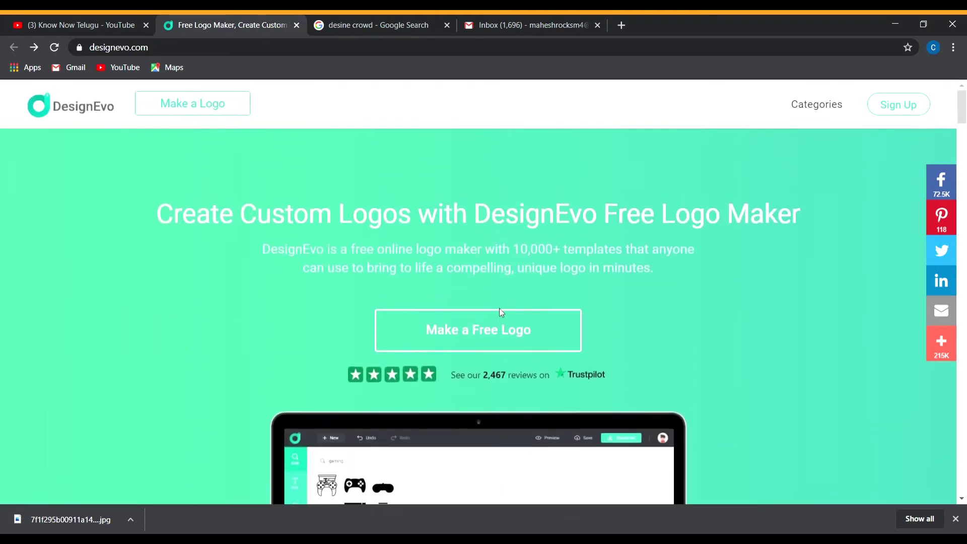
{"action": "left_click", "coordinate": [497, 342]}
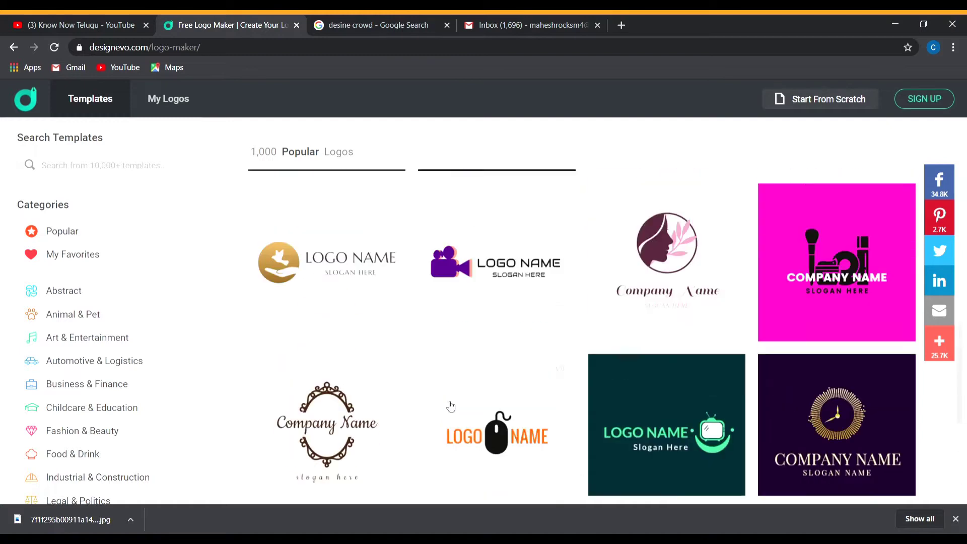
{"action": "scroll", "coordinate": [62, 434], "scroll_direction": "down", "scroll_amount": 3}
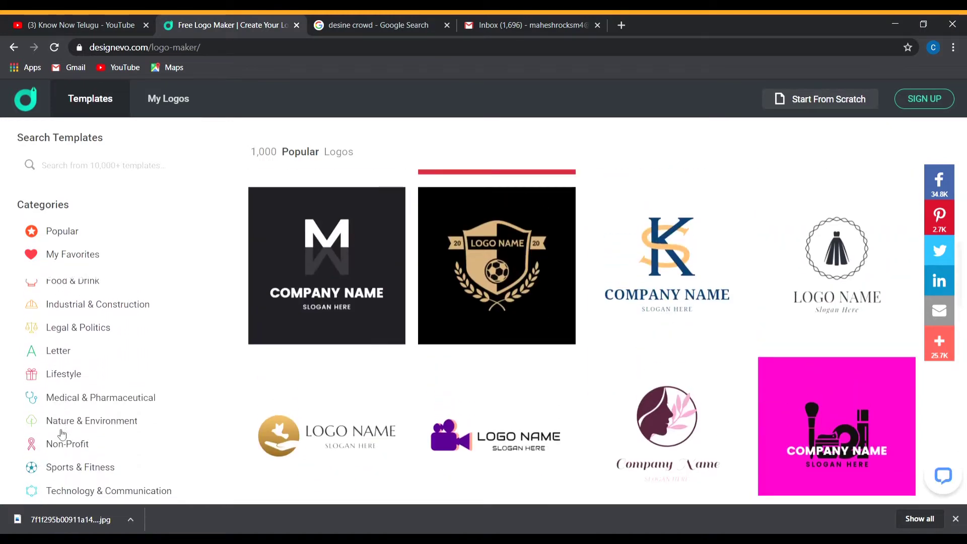
{"action": "scroll", "coordinate": [61, 434], "scroll_direction": "down", "scroll_amount": 1}
{"action": "left_click", "coordinate": [84, 469]}
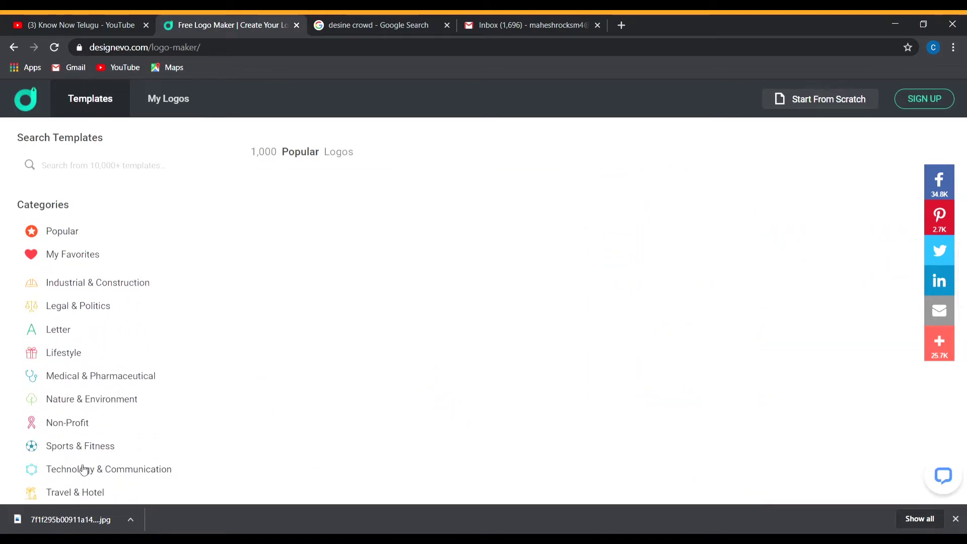
{"action": "scroll", "coordinate": [614, 359], "scroll_direction": "down", "scroll_amount": 3}
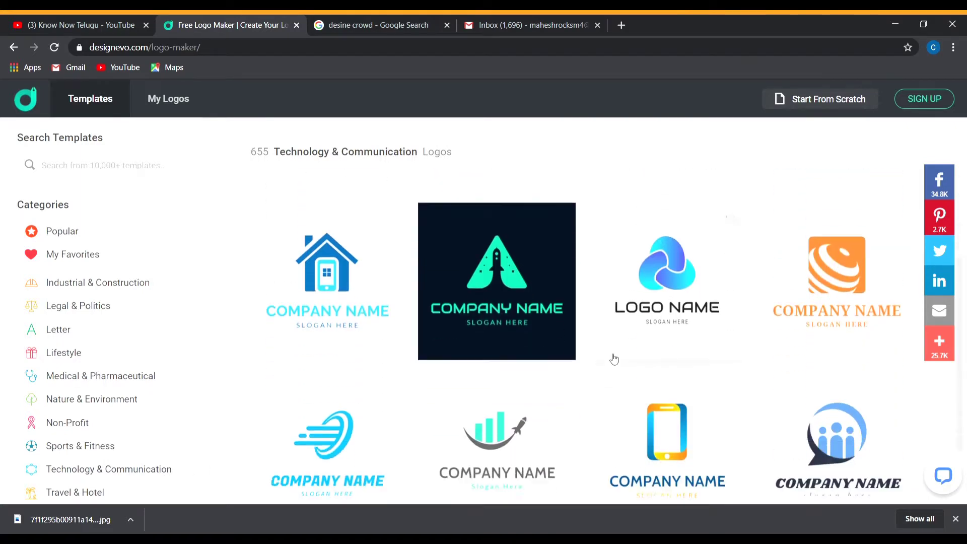
{"action": "scroll", "coordinate": [614, 358], "scroll_direction": "down", "scroll_amount": 1}
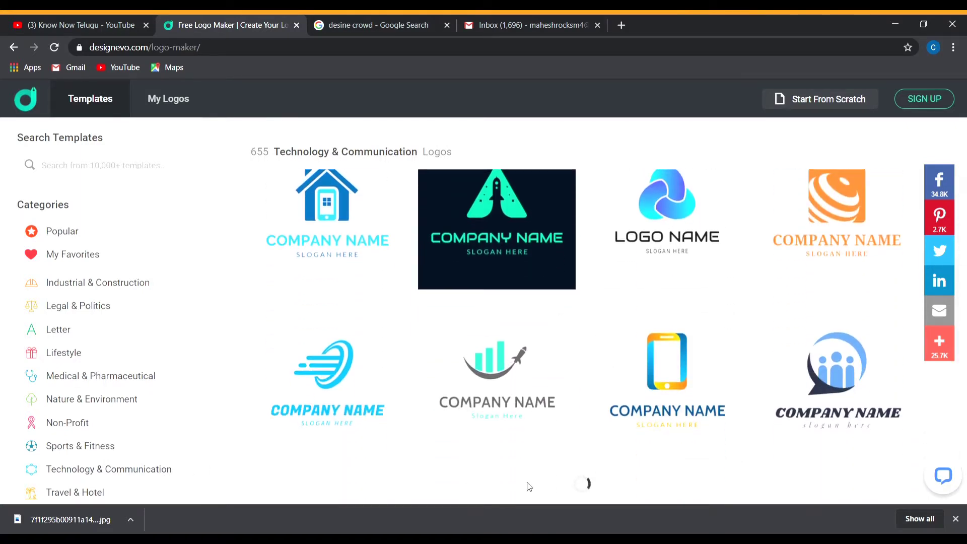
{"action": "scroll", "coordinate": [566, 453], "scroll_direction": "down", "scroll_amount": 3}
{"action": "scroll", "coordinate": [567, 425], "scroll_direction": "down", "scroll_amount": 5}
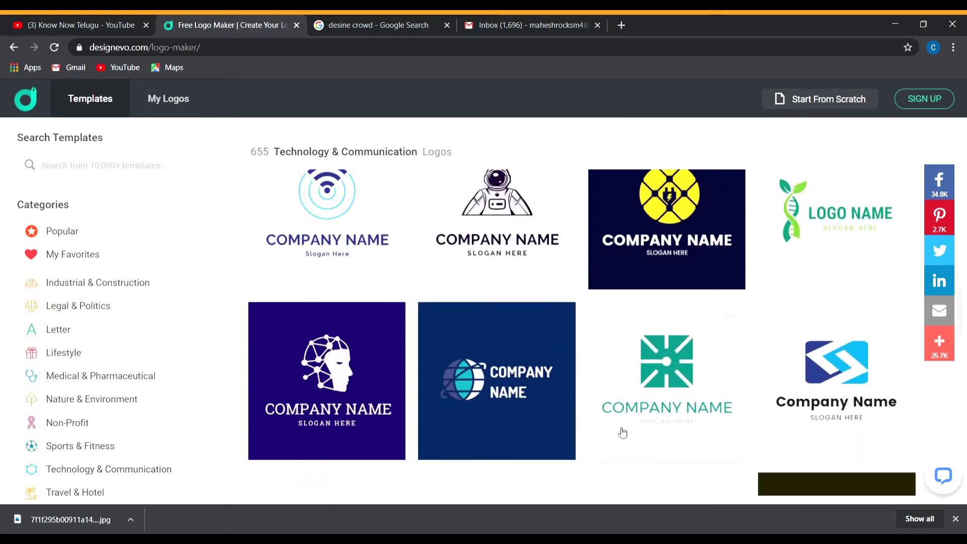
{"action": "scroll", "coordinate": [622, 432], "scroll_direction": "down", "scroll_amount": 5}
{"action": "scroll", "coordinate": [558, 417], "scroll_direction": "down", "scroll_amount": 5}
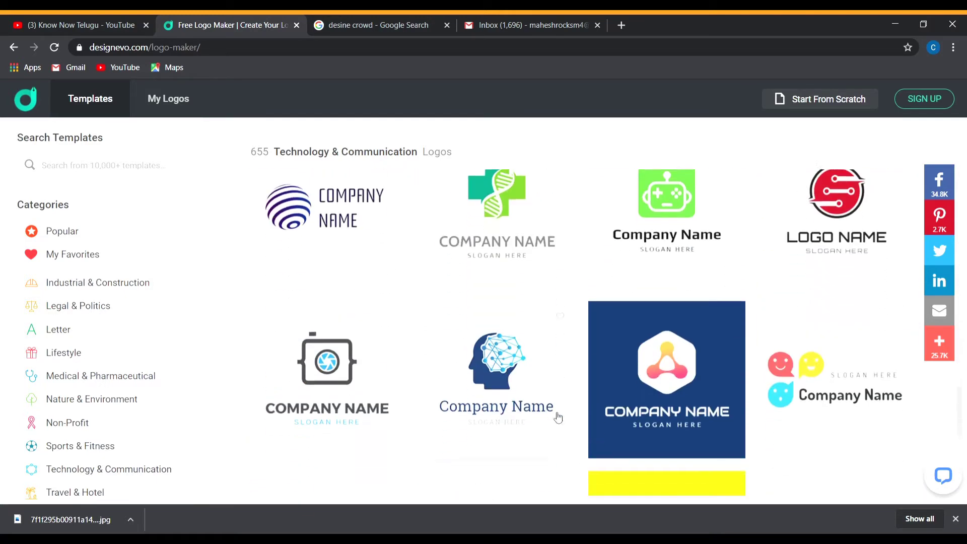
{"action": "scroll", "coordinate": [564, 417], "scroll_direction": "down", "scroll_amount": 5}
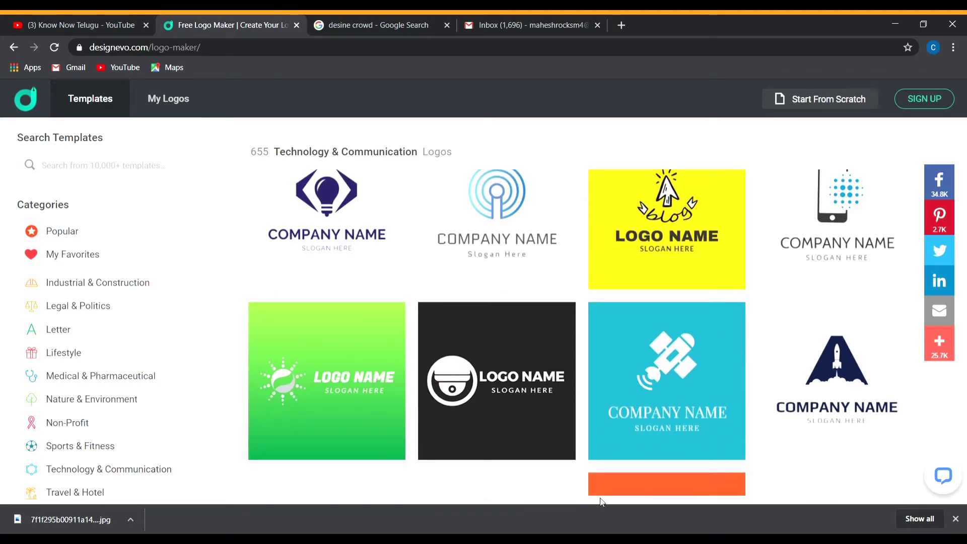
{"action": "scroll", "coordinate": [576, 459], "scroll_direction": "down", "scroll_amount": 2}
{"action": "scroll", "coordinate": [604, 423], "scroll_direction": "down", "scroll_amount": 5}
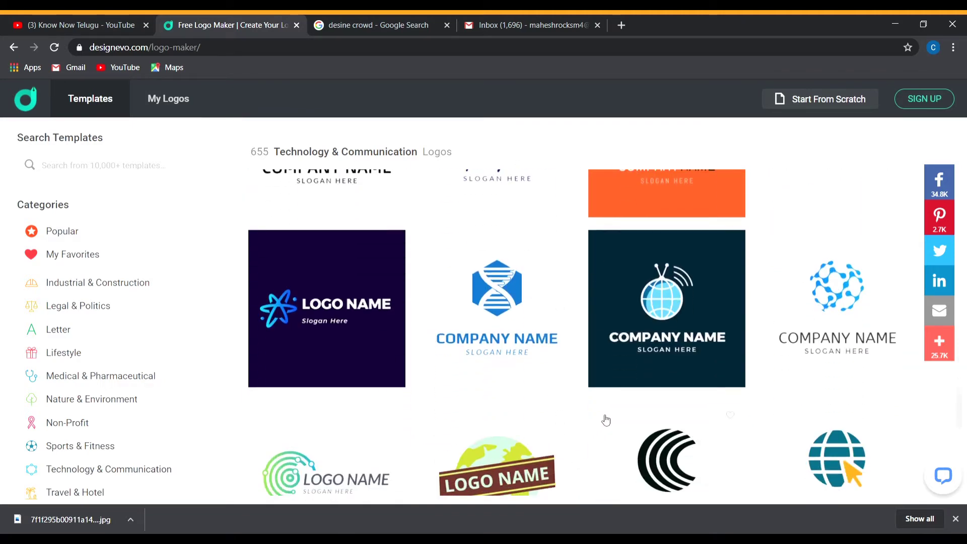
{"action": "scroll", "coordinate": [606, 420], "scroll_direction": "down", "scroll_amount": 3}
{"action": "scroll", "coordinate": [607, 420], "scroll_direction": "down", "scroll_amount": 4}
{"action": "scroll", "coordinate": [612, 421], "scroll_direction": "down", "scroll_amount": 3}
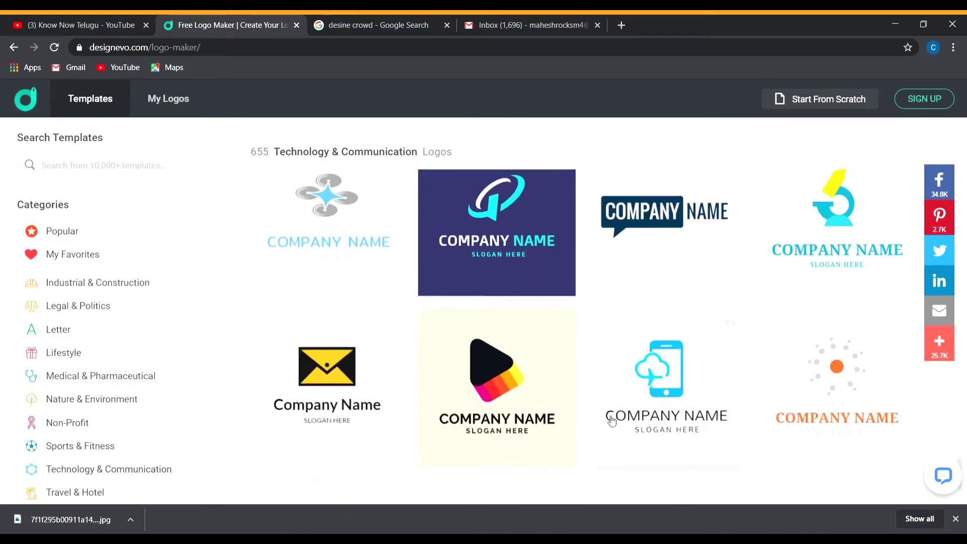
{"action": "scroll", "coordinate": [584, 484], "scroll_direction": "down", "scroll_amount": 5}
{"action": "scroll", "coordinate": [559, 396], "scroll_direction": "down", "scroll_amount": 5}
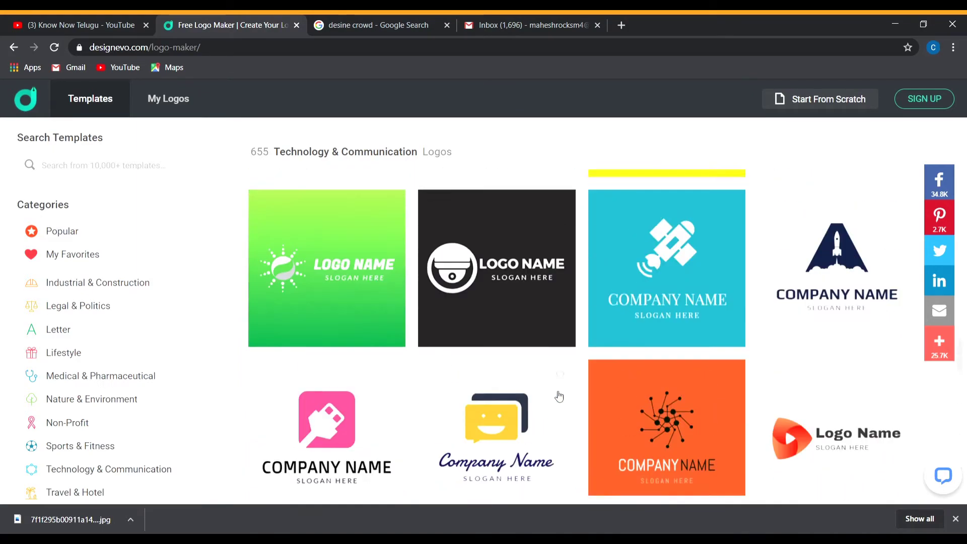
{"action": "scroll", "coordinate": [558, 396], "scroll_direction": "up", "scroll_amount": 3}
{"action": "scroll", "coordinate": [557, 395], "scroll_direction": "up", "scroll_amount": 3}
{"action": "scroll", "coordinate": [557, 395], "scroll_direction": "up", "scroll_amount": 3}
{"action": "scroll", "coordinate": [544, 397], "scroll_direction": "up", "scroll_amount": 3}
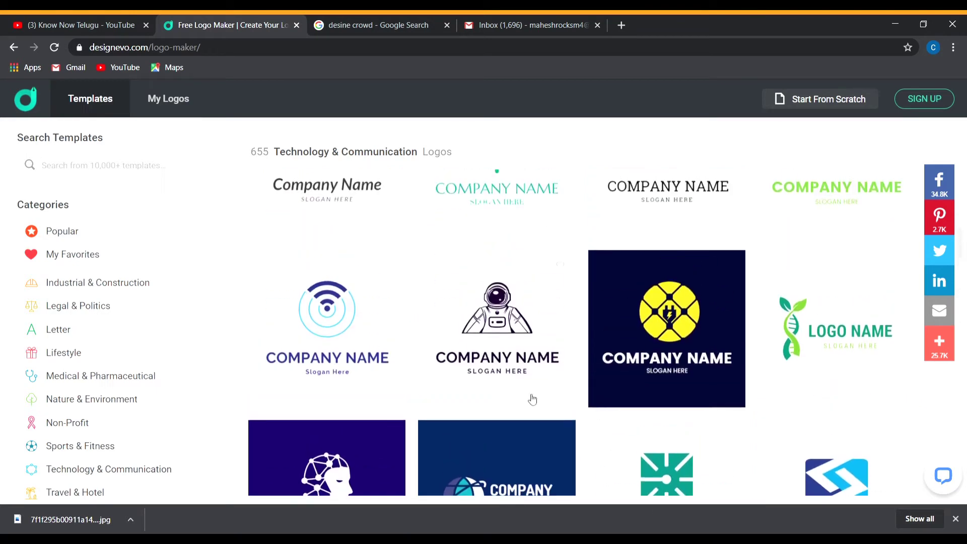
{"action": "scroll", "coordinate": [553, 383], "scroll_direction": "up", "scroll_amount": 3}
{"action": "scroll", "coordinate": [691, 383], "scroll_direction": "up", "scroll_amount": 3}
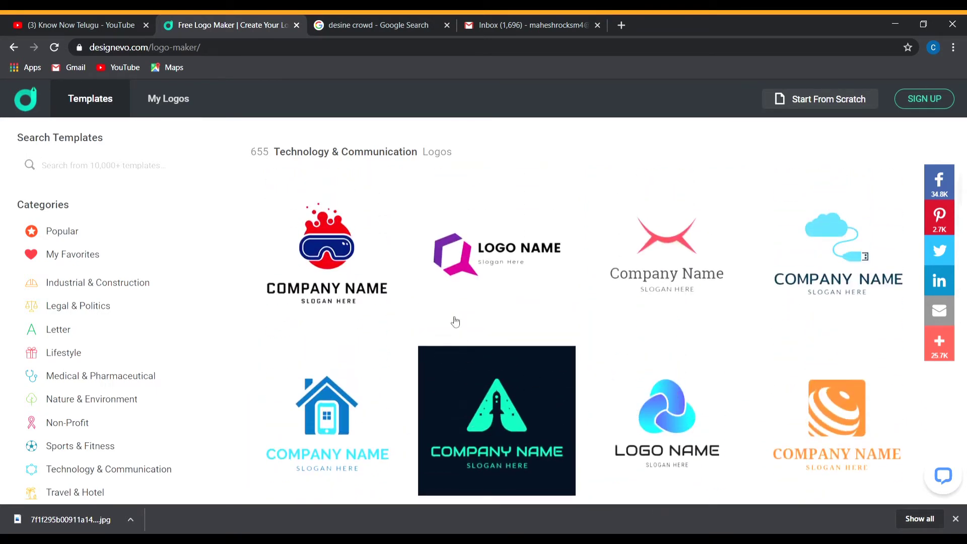
{"action": "scroll", "coordinate": [419, 369], "scroll_direction": "down", "scroll_amount": 5}
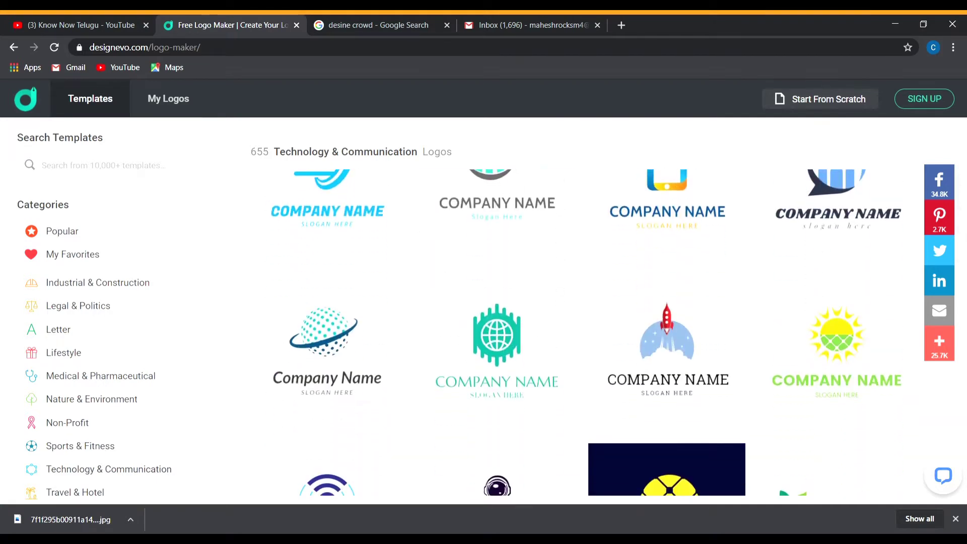
{"action": "scroll", "coordinate": [57, 306], "scroll_direction": "up", "scroll_amount": 5}
{"action": "scroll", "coordinate": [57, 316], "scroll_direction": "up", "scroll_amount": 1}
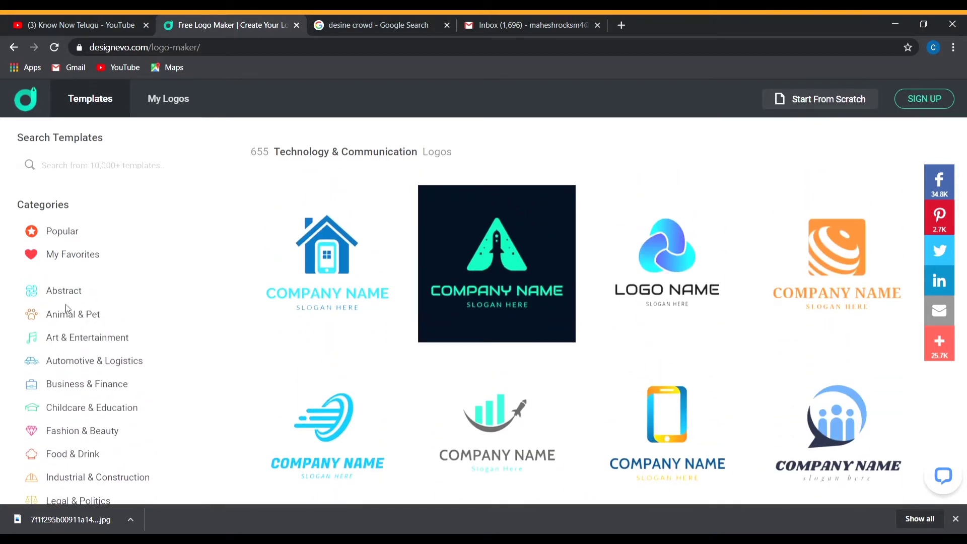
- Show the Popular category and browse its 1,000 logo templates
{"action": "left_click", "coordinate": [63, 232]}
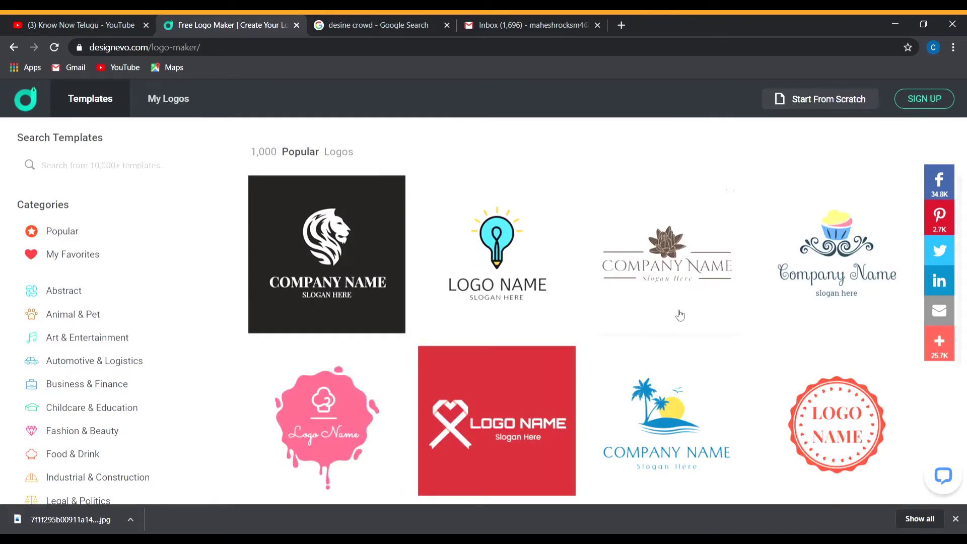
{"action": "scroll", "coordinate": [675, 314], "scroll_direction": "down", "scroll_amount": 3}
{"action": "scroll", "coordinate": [551, 374], "scroll_direction": "up", "scroll_amount": 3}
{"action": "scroll", "coordinate": [554, 383], "scroll_direction": "down", "scroll_amount": 3}
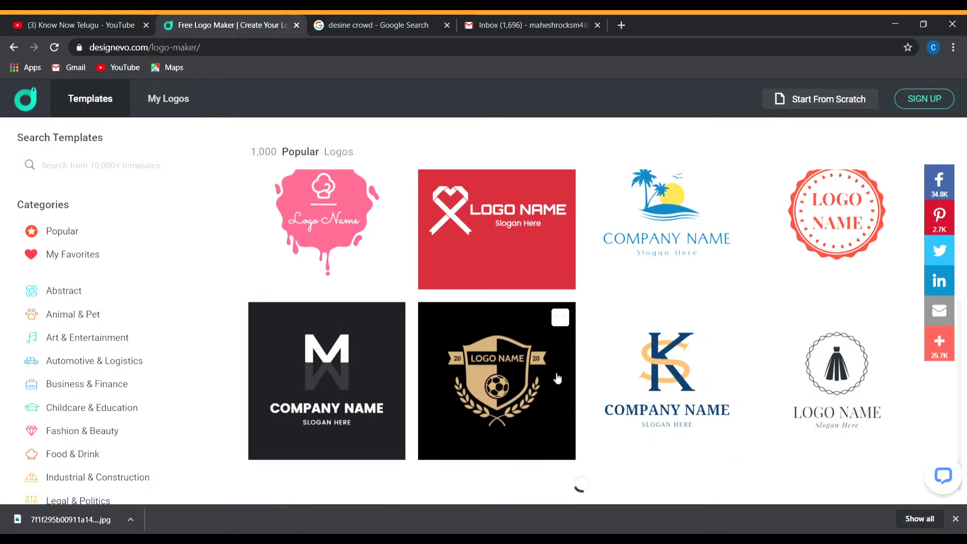
{"action": "scroll", "coordinate": [579, 413], "scroll_direction": "down", "scroll_amount": 5}
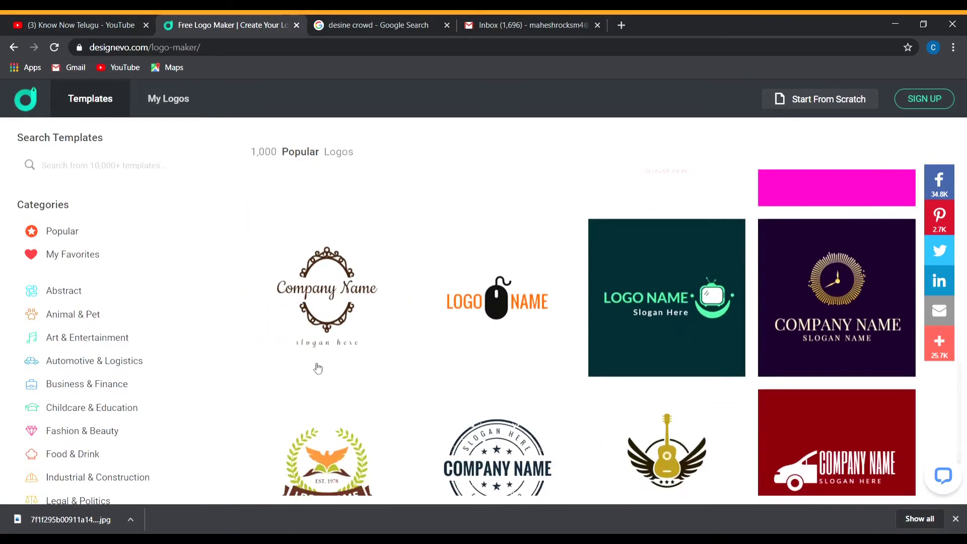
{"action": "scroll", "coordinate": [709, 437], "scroll_direction": "down", "scroll_amount": 2}
{"action": "scroll", "coordinate": [409, 343], "scroll_direction": "up", "scroll_amount": 4}
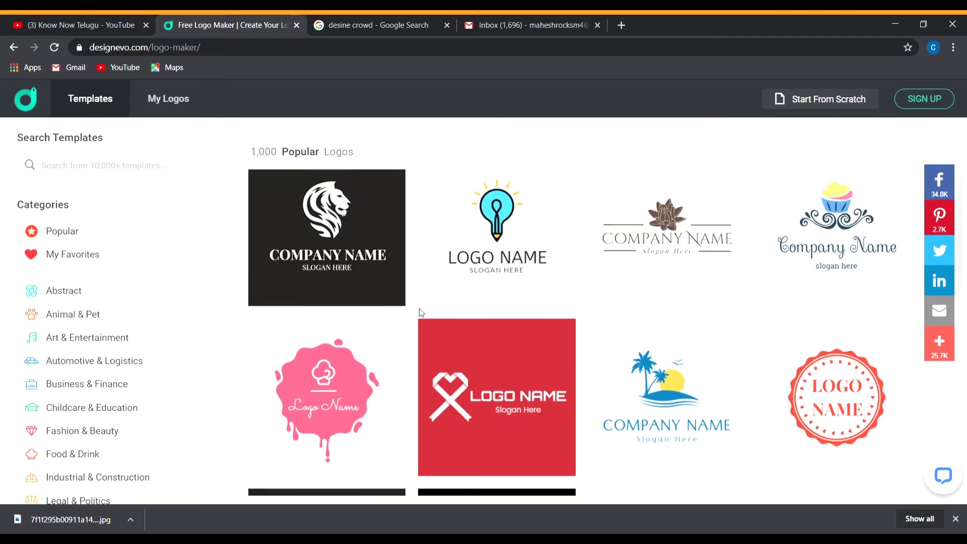
- Start a logo from the black-and-white lion head template named 'Know Now Telugu'
{"action": "left_click", "coordinate": [347, 240]}
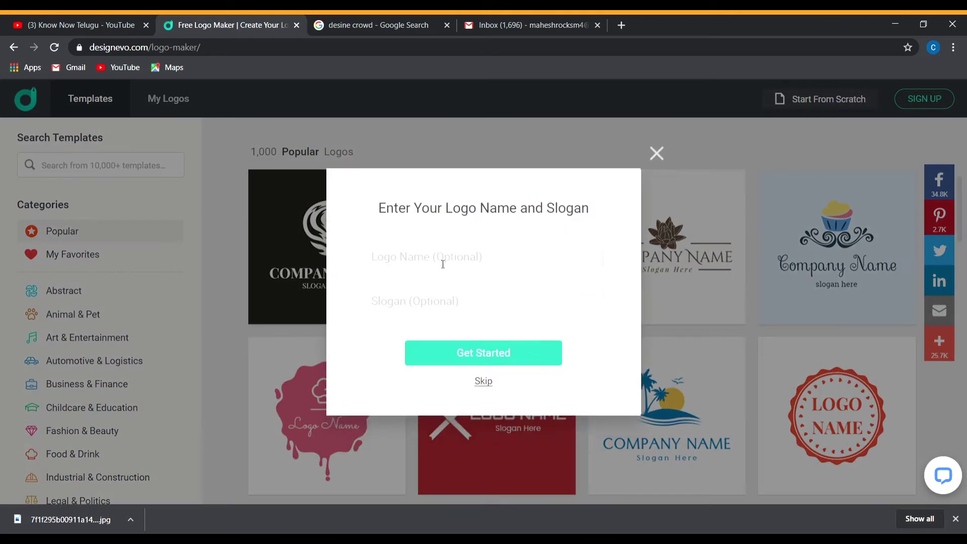
{"action": "left_click", "coordinate": [441, 259]}
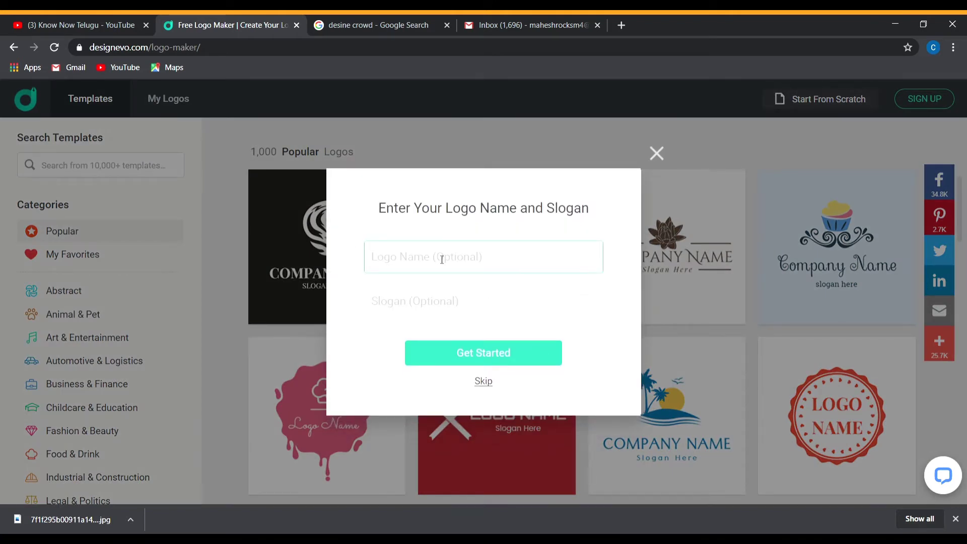
{"action": "type", "text": "Know Now Telugu"}
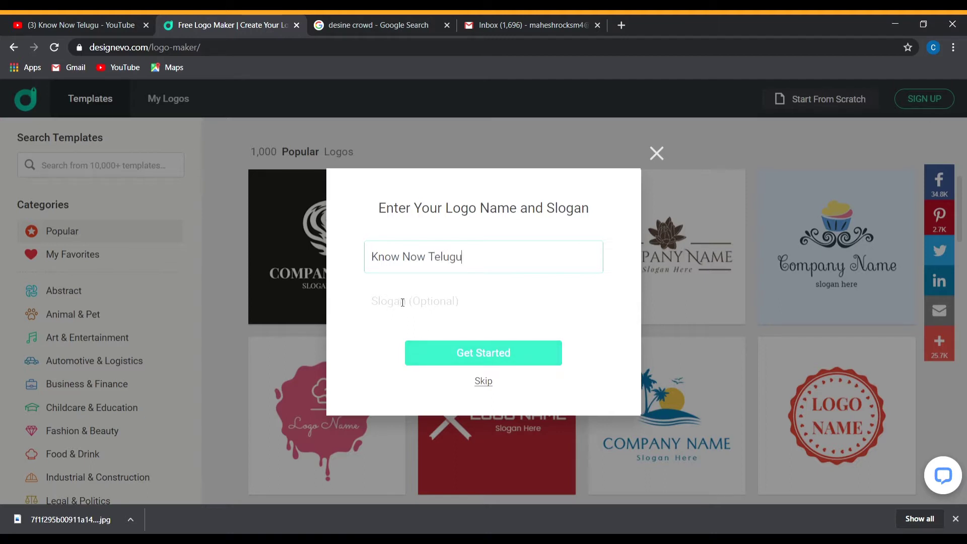
{"action": "left_click", "coordinate": [463, 347]}
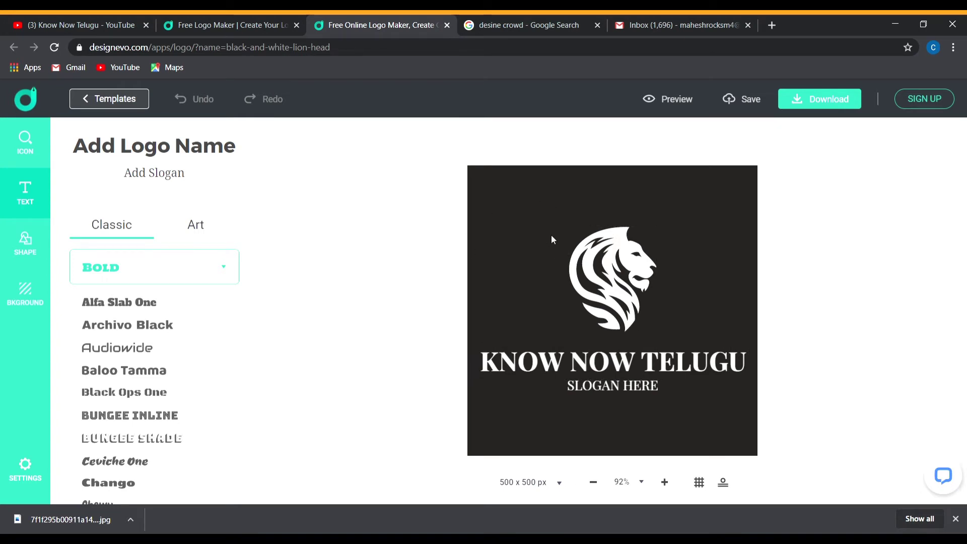
- Delete the SLOGAN HERE text, restoring the name after accidentally deleting it
{"action": "left_click", "coordinate": [584, 375]}
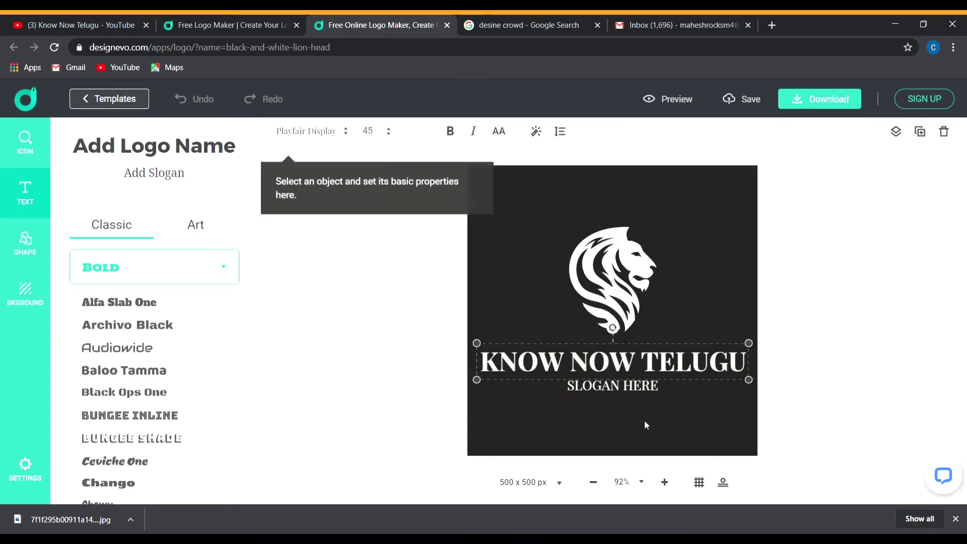
{"action": "left_click", "coordinate": [944, 132]}
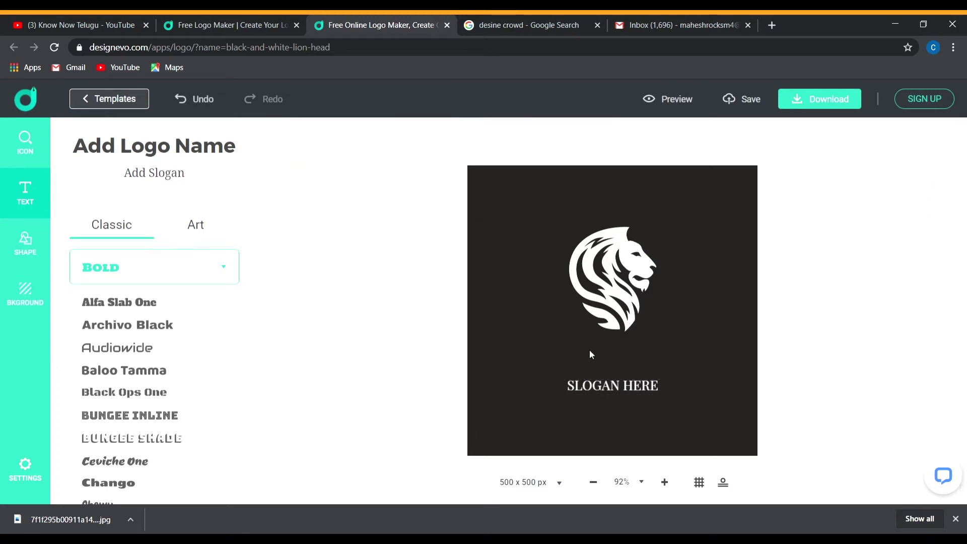
{"action": "key", "text": "ctrl+z"}
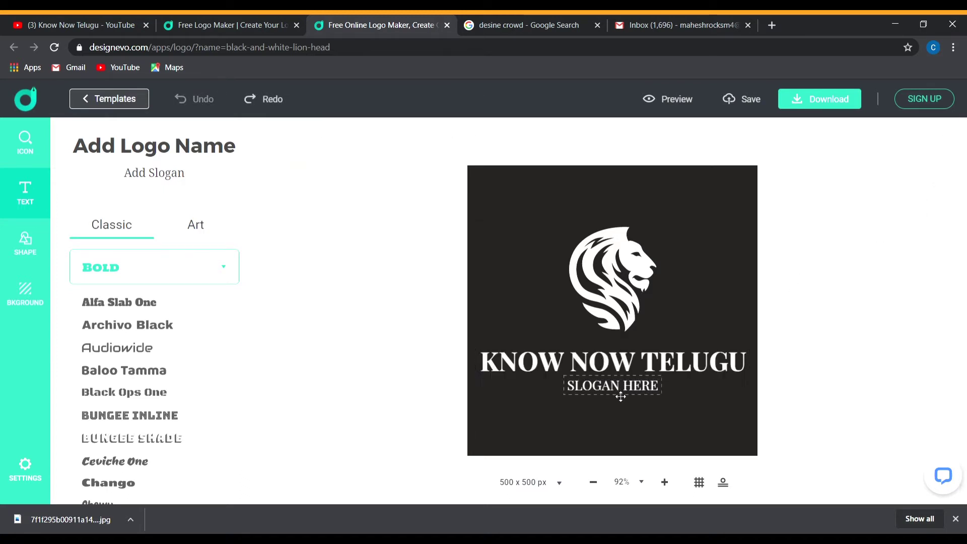
{"action": "left_click", "coordinate": [620, 397]}
{"action": "left_click", "coordinate": [950, 136]}
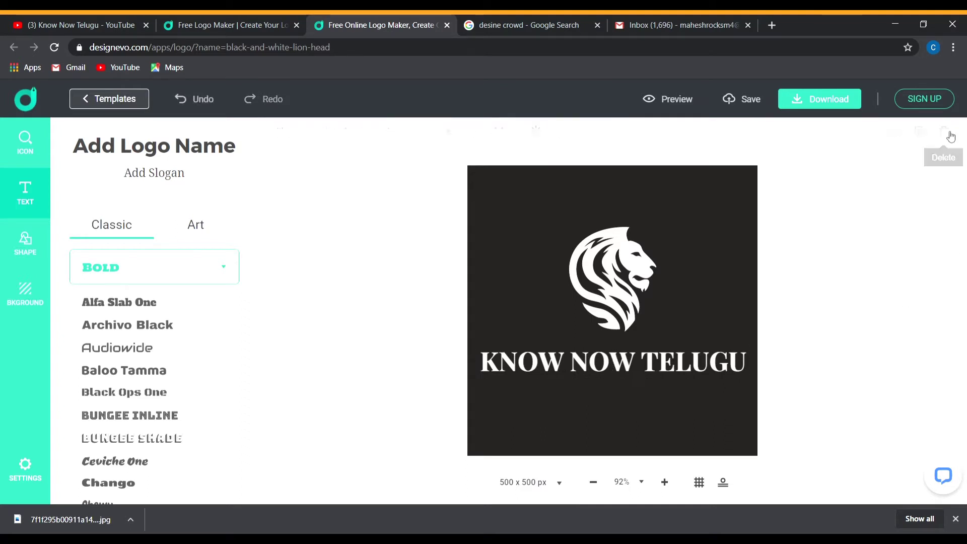
{"action": "left_click", "coordinate": [632, 376]}
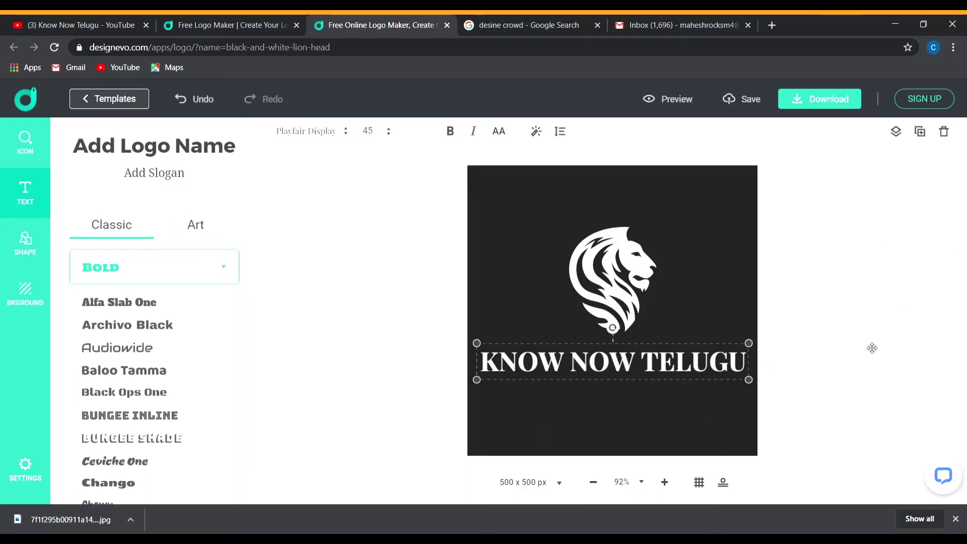
{"action": "scroll", "coordinate": [156, 390], "scroll_direction": "down", "scroll_amount": 2}
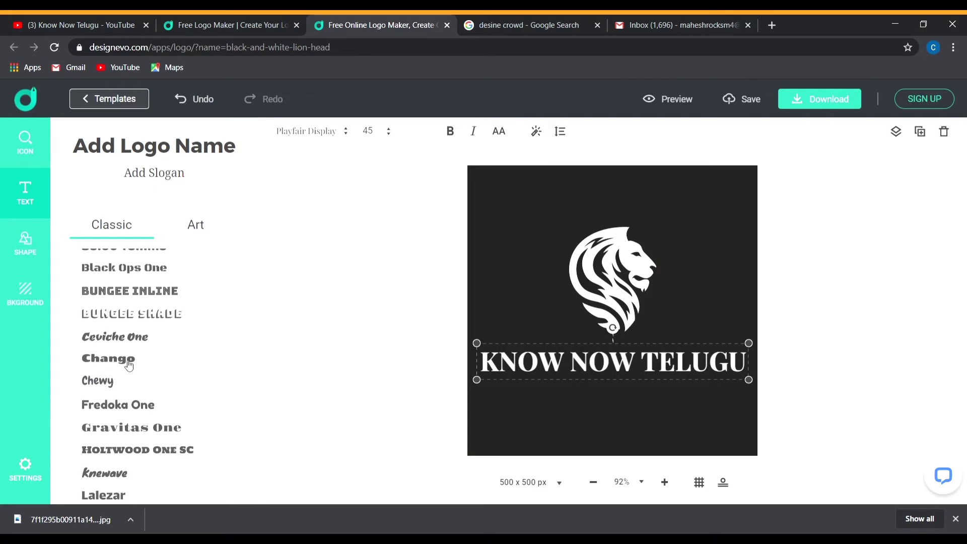
- After trying Fredoka One, Chango, Bungee and Gravitas One, set the name in Oleo Script
{"action": "left_click", "coordinate": [137, 409]}
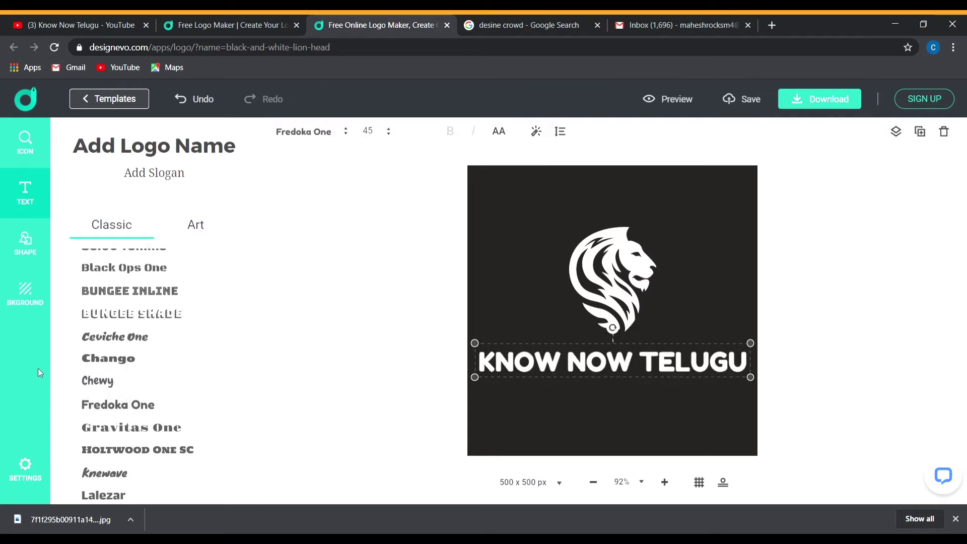
{"action": "left_click", "coordinate": [127, 359]}
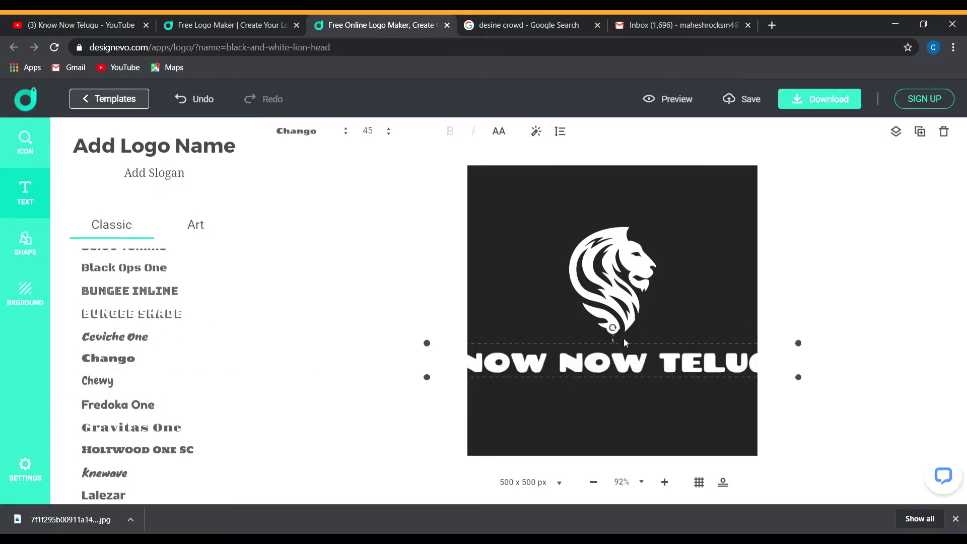
{"action": "left_click", "coordinate": [156, 320]}
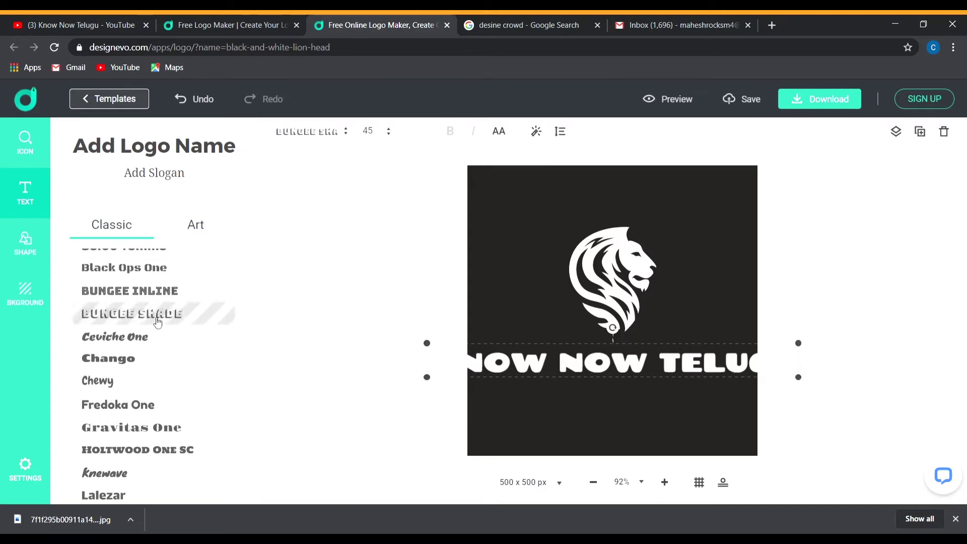
{"action": "left_click", "coordinate": [140, 292]}
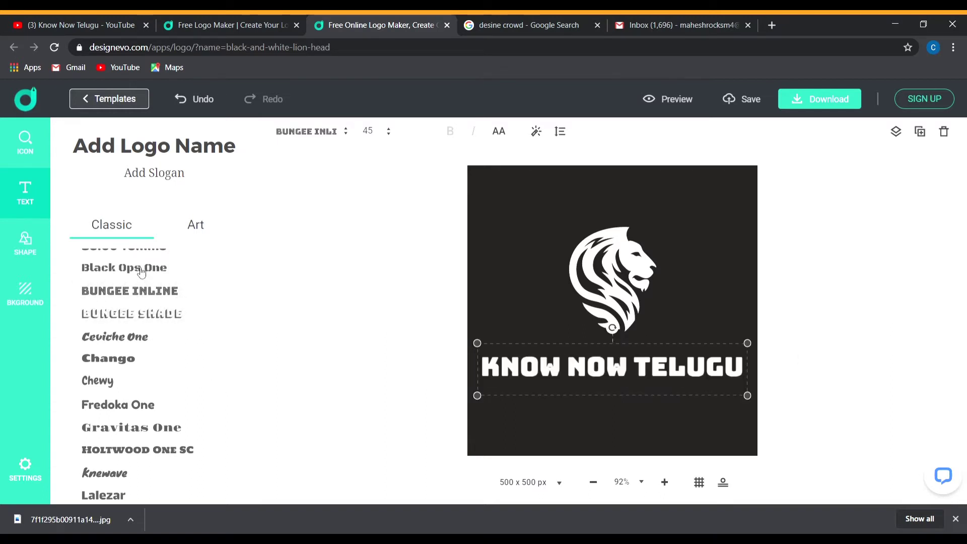
{"action": "left_click", "coordinate": [141, 270]}
{"action": "scroll", "coordinate": [143, 393], "scroll_direction": "down", "scroll_amount": 3}
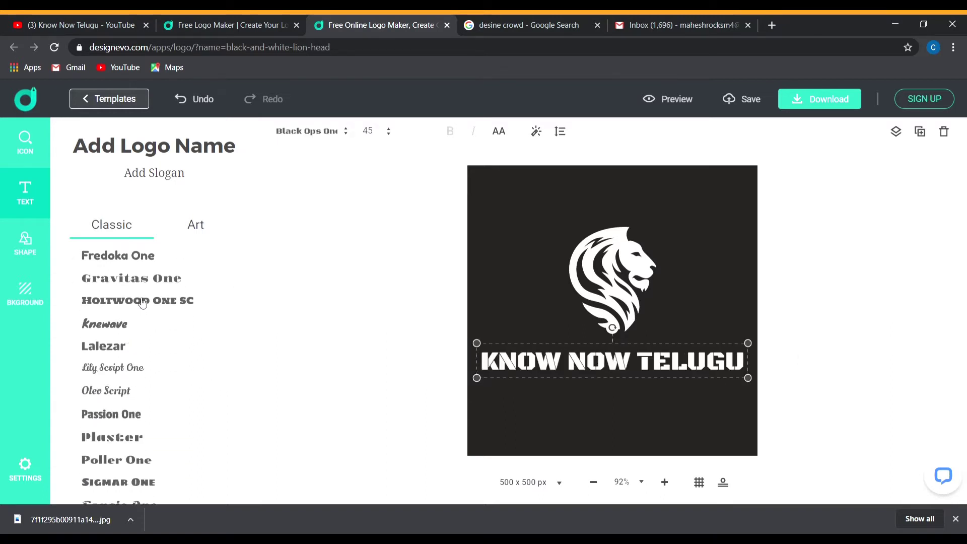
{"action": "left_click", "coordinate": [149, 280]}
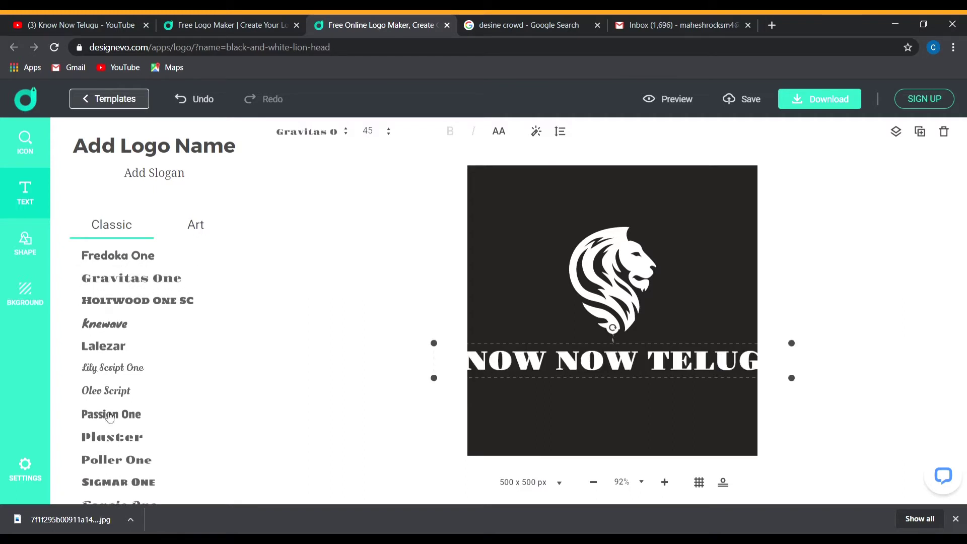
{"action": "left_click", "coordinate": [111, 398]}
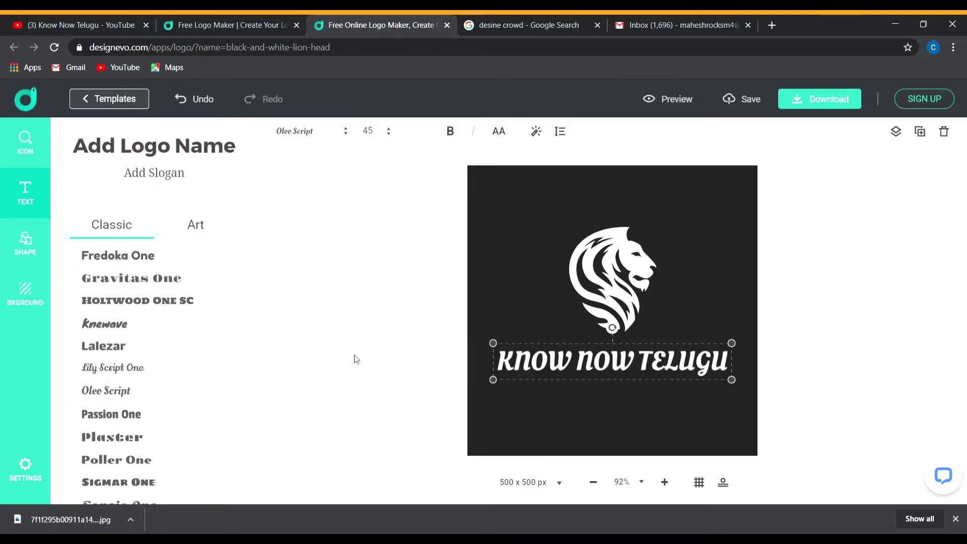
{"action": "left_click", "coordinate": [628, 282]}
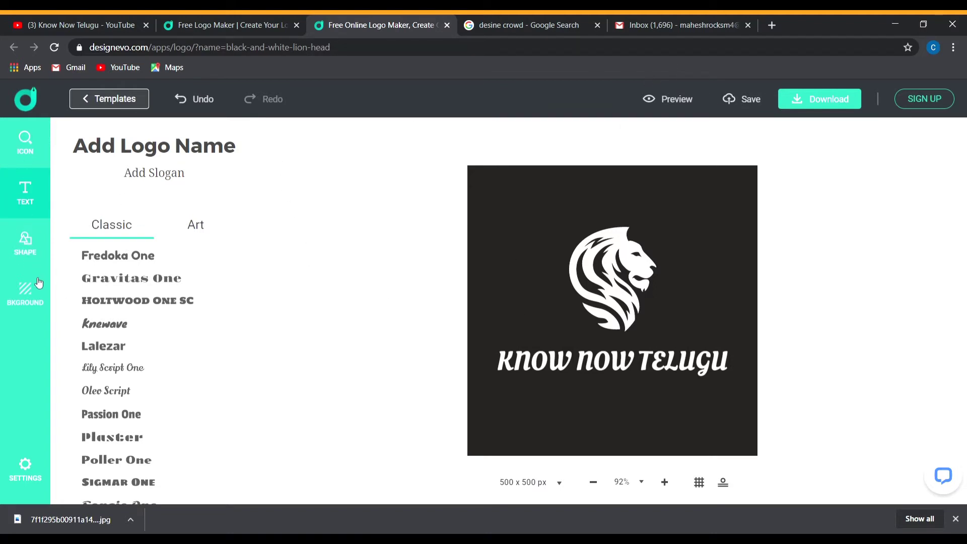
- Try orange and red backgrounds, then apply the yellow-to-pink gradient background
{"action": "left_click", "coordinate": [19, 295]}
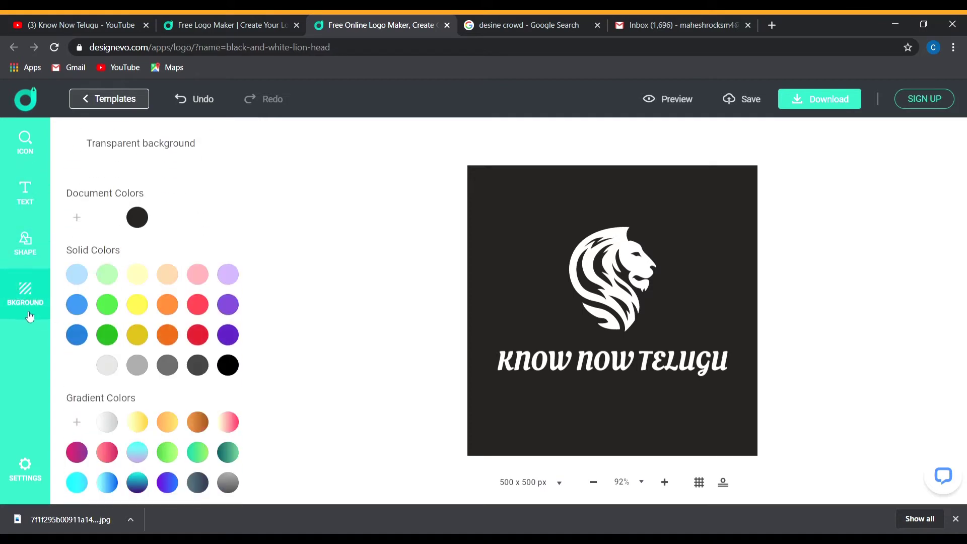
{"action": "left_click", "coordinate": [174, 302]}
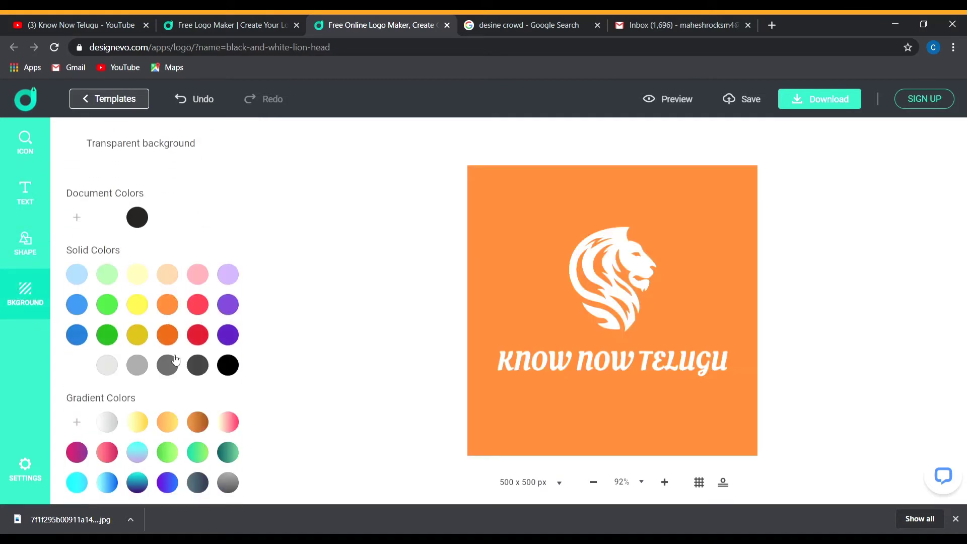
{"action": "left_click", "coordinate": [200, 341]}
{"action": "left_click", "coordinate": [196, 308]}
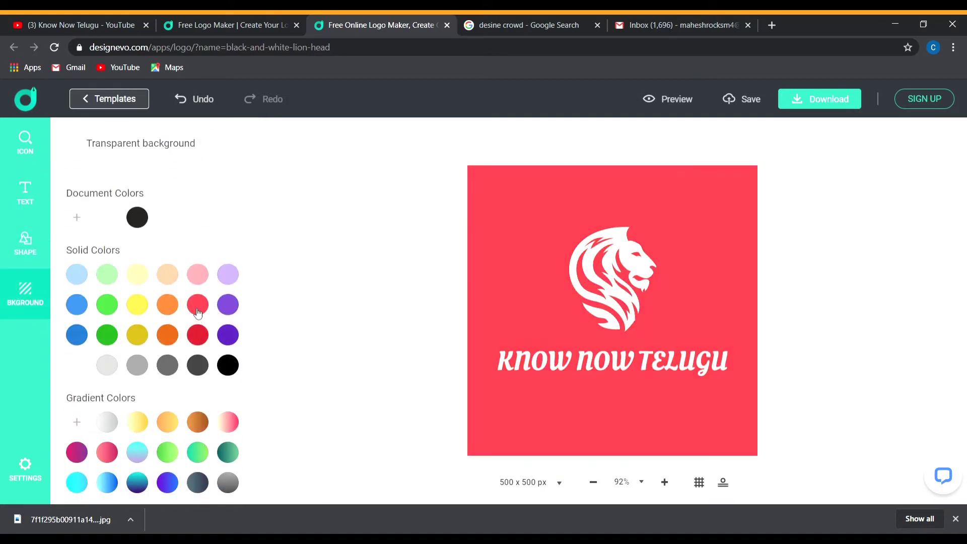
{"action": "left_click", "coordinate": [174, 308]}
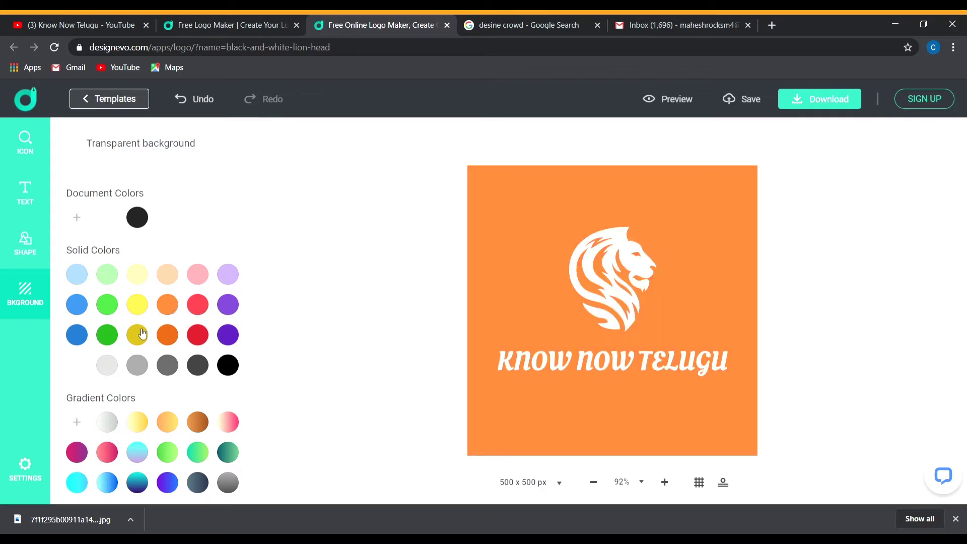
{"action": "left_click", "coordinate": [231, 425]}
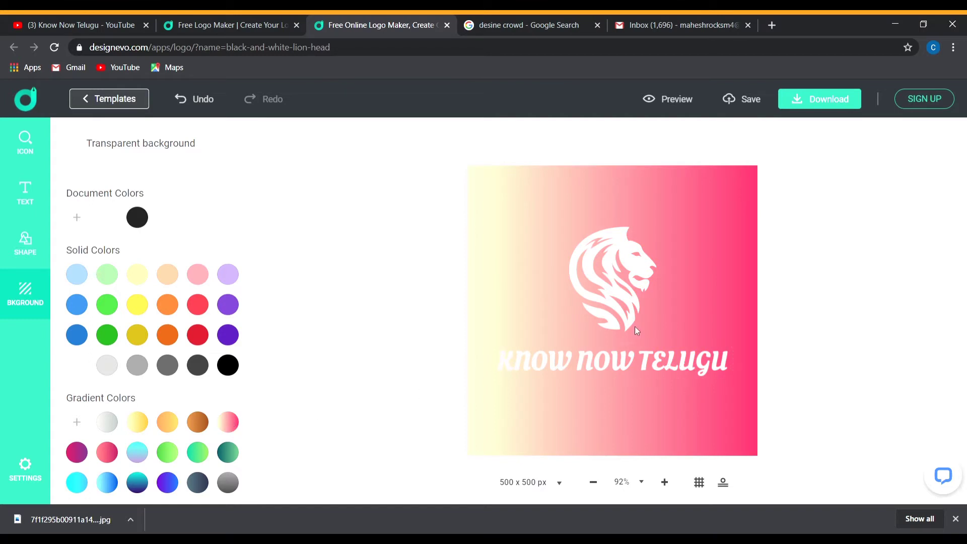
{"action": "left_click", "coordinate": [539, 366]}
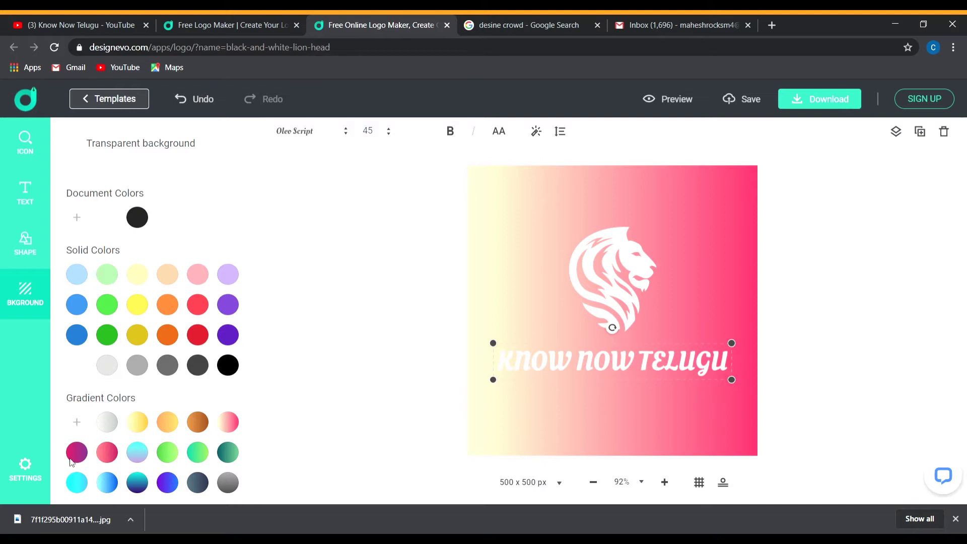
- Add a badge shape to the logo and move it up-left
{"action": "left_click", "coordinate": [28, 245]}
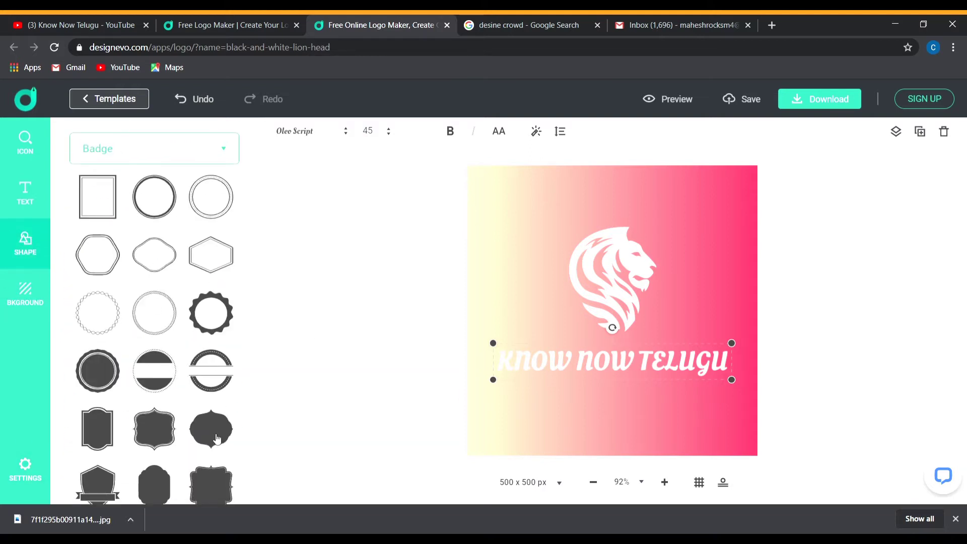
{"action": "left_click", "coordinate": [85, 438]}
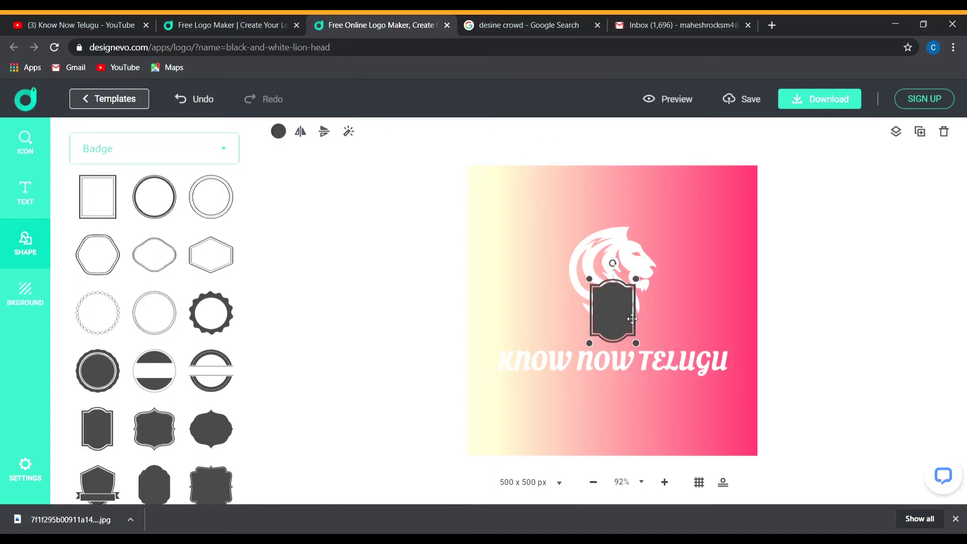
{"action": "left_click_drag", "start_coordinate": [632, 319], "coordinate": [547, 274]}
{"action": "scroll", "coordinate": [152, 403], "scroll_direction": "down", "scroll_amount": 1}
{"action": "scroll", "coordinate": [125, 385], "scroll_direction": "down", "scroll_amount": 2}
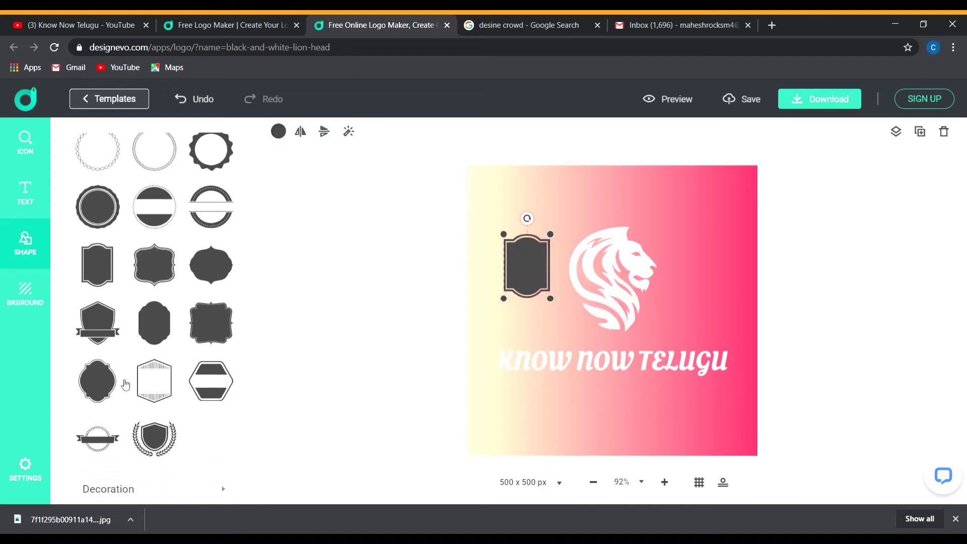
{"action": "scroll", "coordinate": [125, 385], "scroll_direction": "down", "scroll_amount": 3}
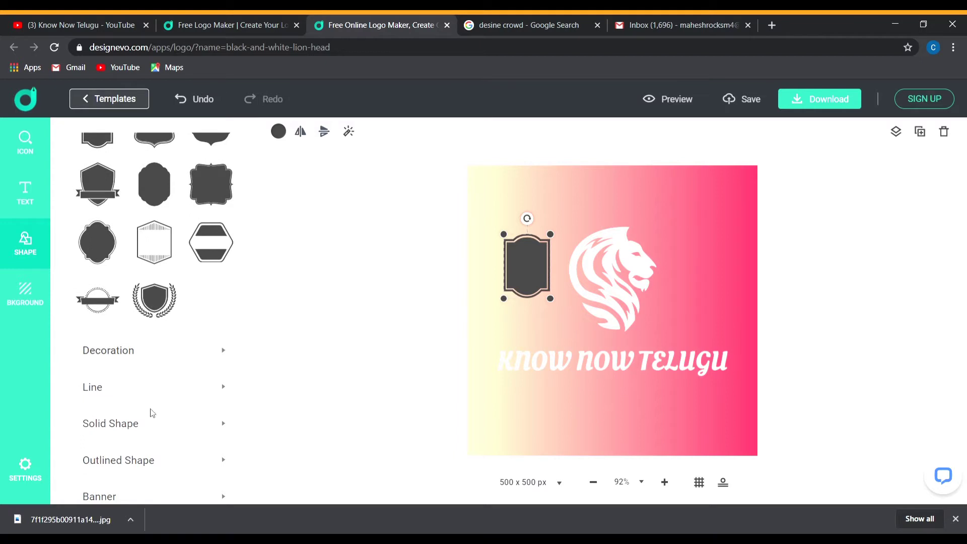
{"action": "scroll", "coordinate": [166, 432], "scroll_direction": "down", "scroll_amount": 1}
- Swap the badge for the dark bookmark banner and place it beside the lion
{"action": "left_click", "coordinate": [166, 435]}
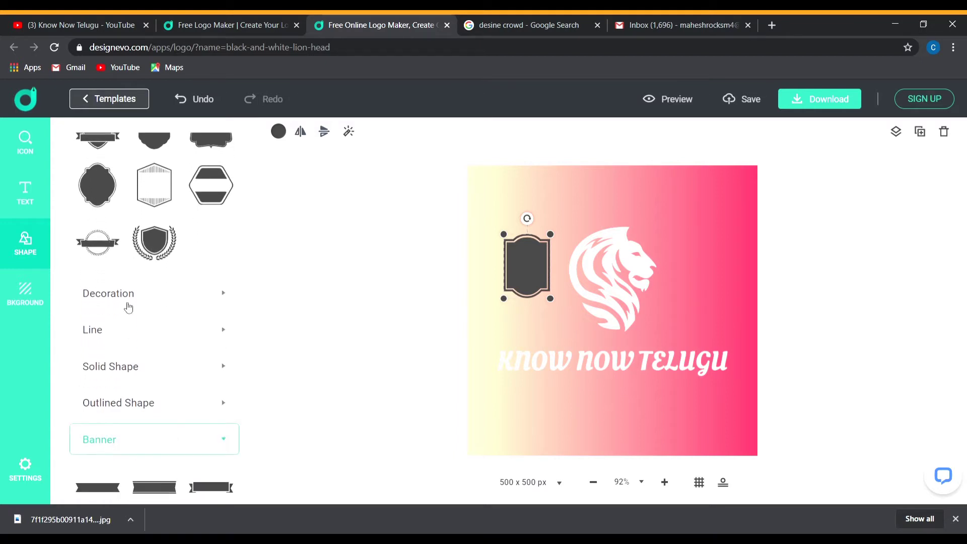
{"action": "scroll", "coordinate": [128, 307], "scroll_direction": "down", "scroll_amount": 5}
{"action": "left_click", "coordinate": [222, 423]}
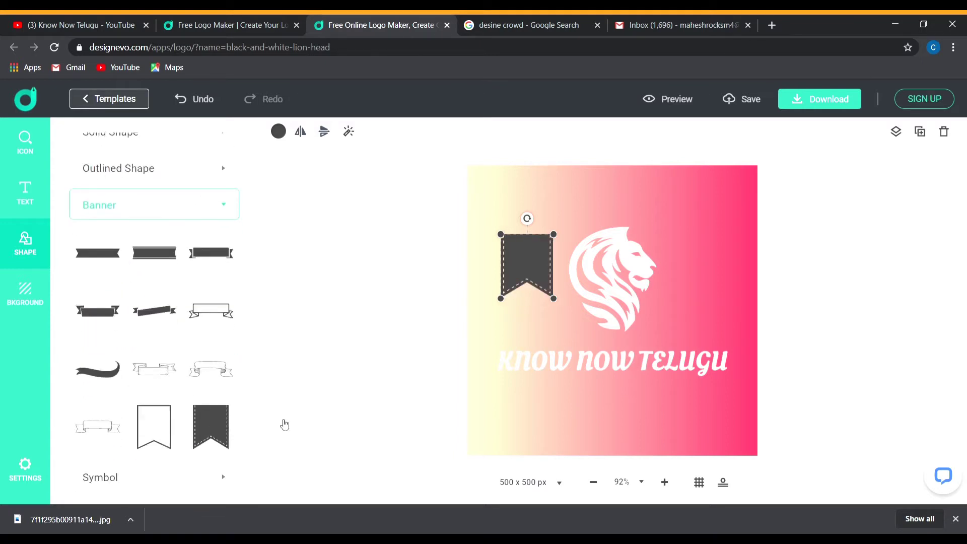
{"action": "left_click_drag", "start_coordinate": [538, 283], "coordinate": [531, 214]}
{"action": "left_click", "coordinate": [546, 259]}
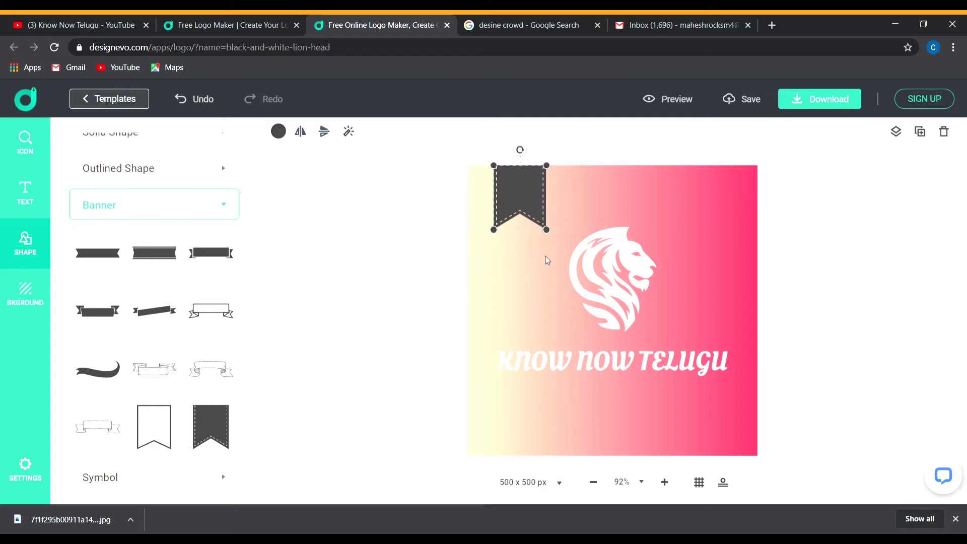
{"action": "left_click_drag", "start_coordinate": [532, 205], "coordinate": [543, 249]}
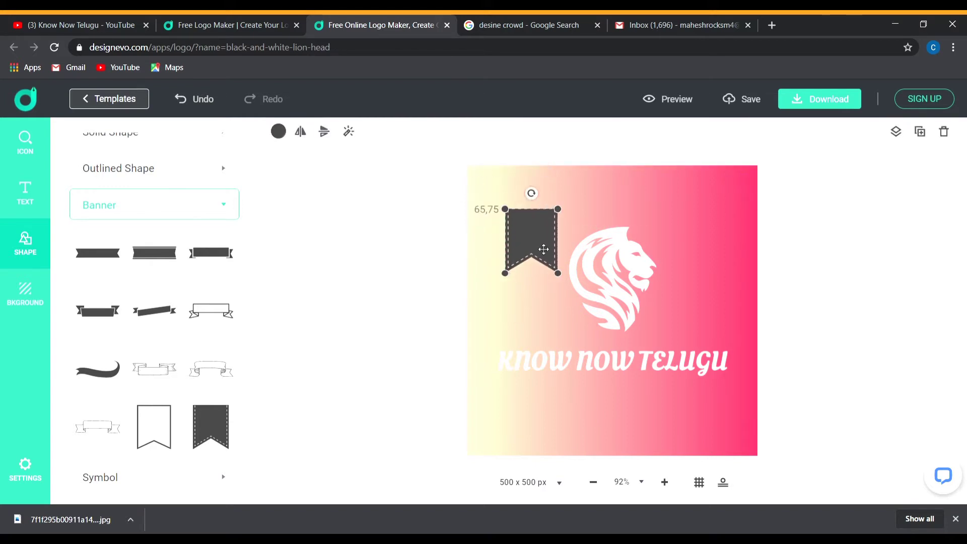
- Replace the banner with a TM symbol placed in the top-right corner
{"action": "left_click", "coordinate": [184, 477]}
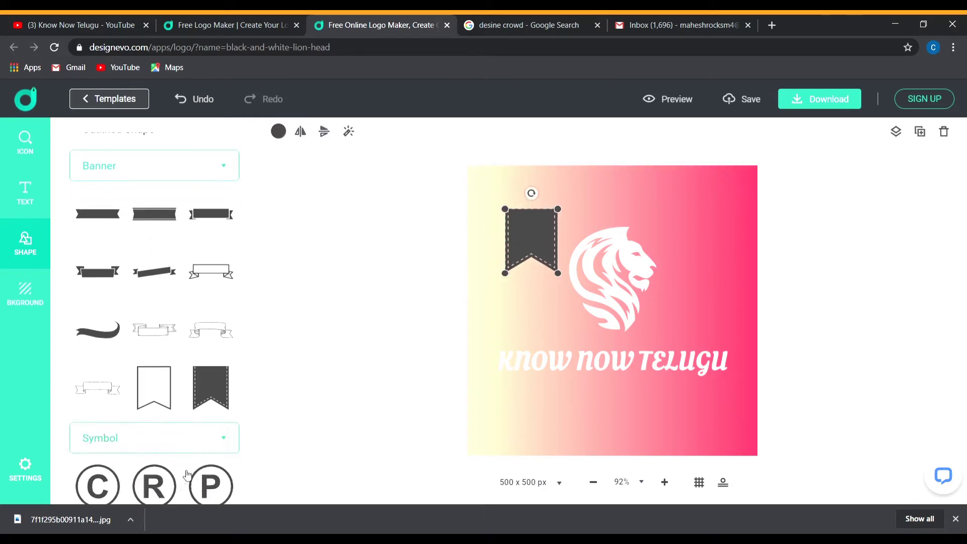
{"action": "scroll", "coordinate": [146, 439], "scroll_direction": "down", "scroll_amount": 3}
{"action": "left_click", "coordinate": [113, 400]}
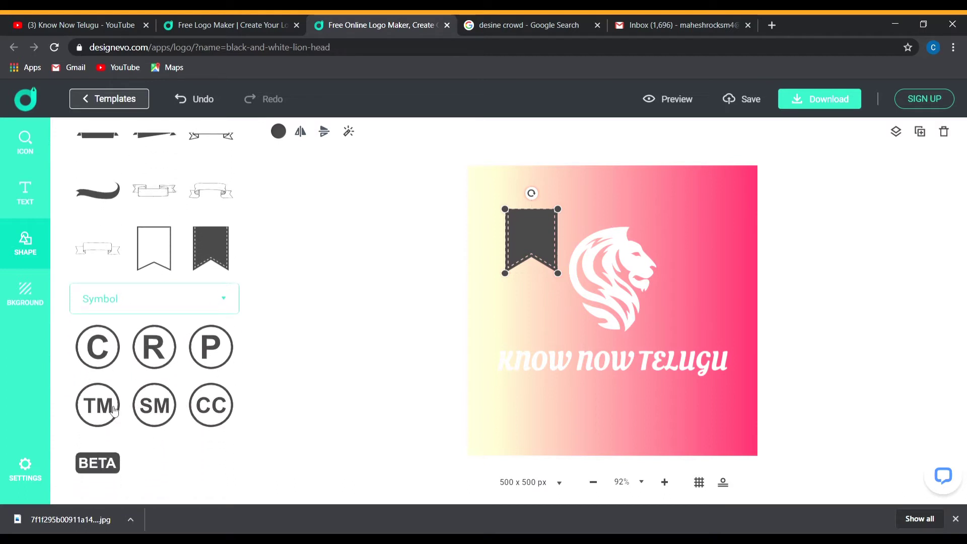
{"action": "left_click_drag", "start_coordinate": [537, 246], "coordinate": [714, 225]}
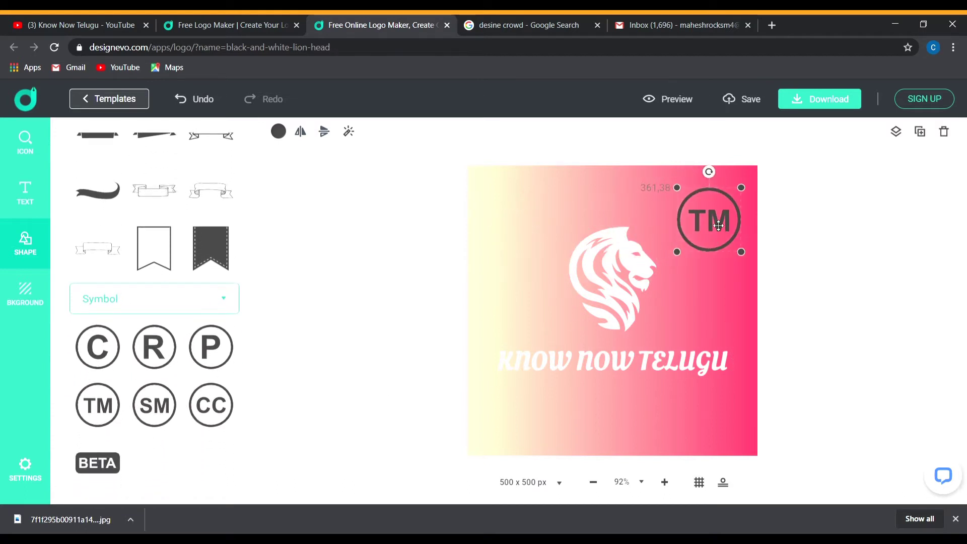
{"action": "left_click", "coordinate": [745, 251]}
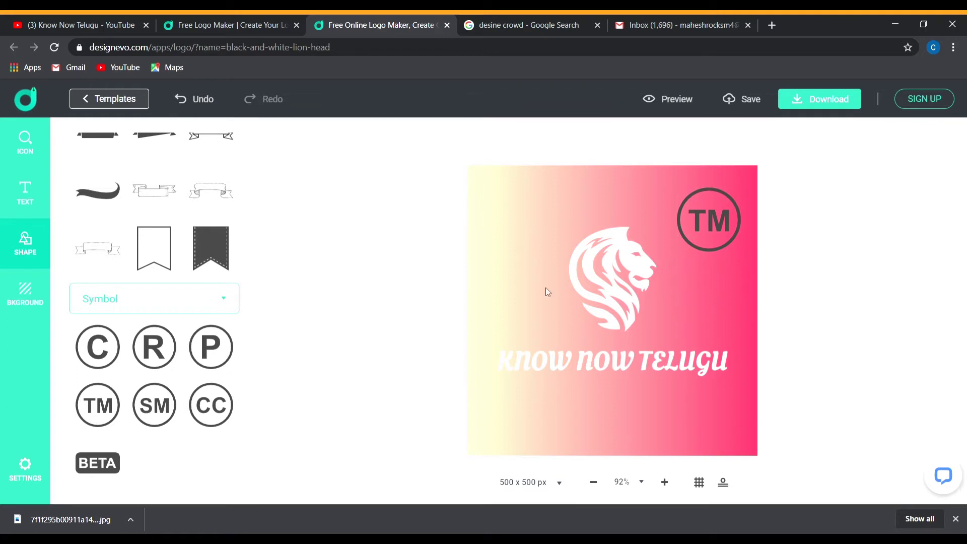
- Add a copyright symbol below the TM, then delete both symbols
{"action": "left_click", "coordinate": [97, 352]}
{"action": "mouse_move", "coordinate": [650, 292]}
{"action": "left_mouse_down"}
{"action": "mouse_move", "coordinate": [716, 305]}
{"action": "mouse_move", "coordinate": [618, 320]}
{"action": "left_mouse_up"}
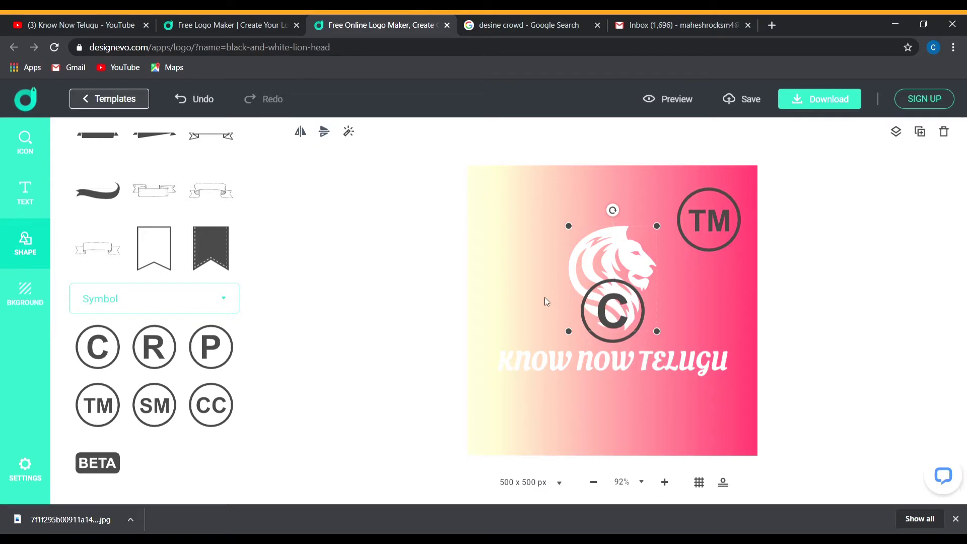
{"action": "left_click_drag", "start_coordinate": [612, 311], "coordinate": [719, 307]}
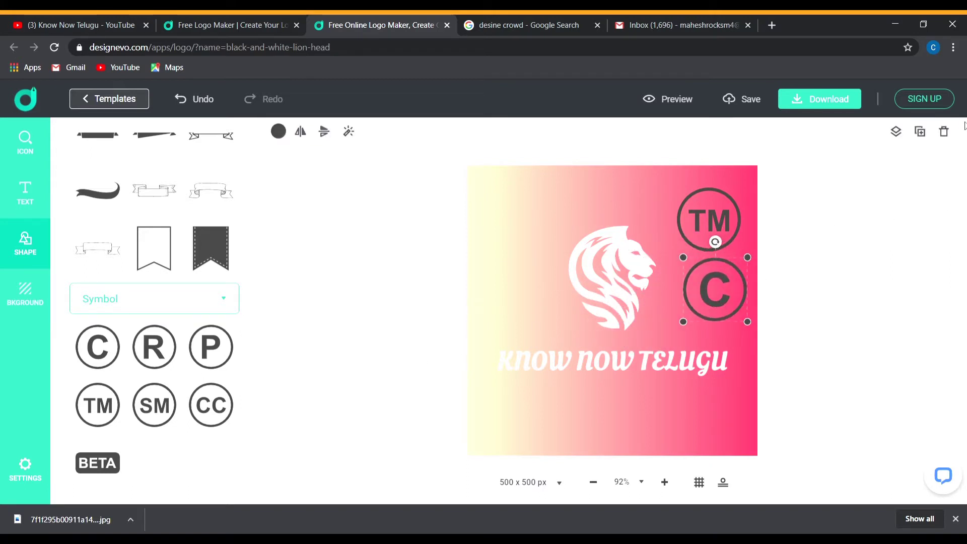
{"action": "left_click", "coordinate": [943, 132]}
{"action": "left_click", "coordinate": [705, 221]}
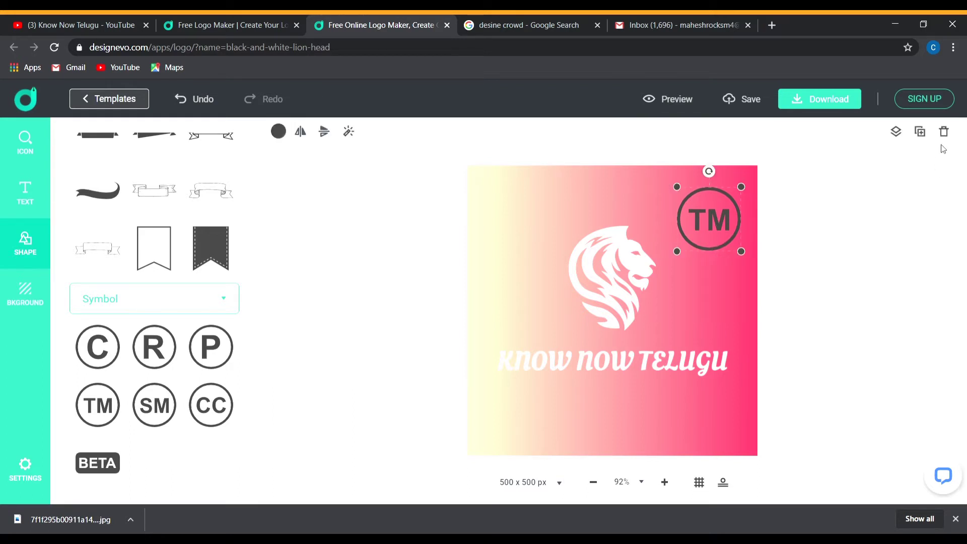
{"action": "left_click", "coordinate": [944, 131]}
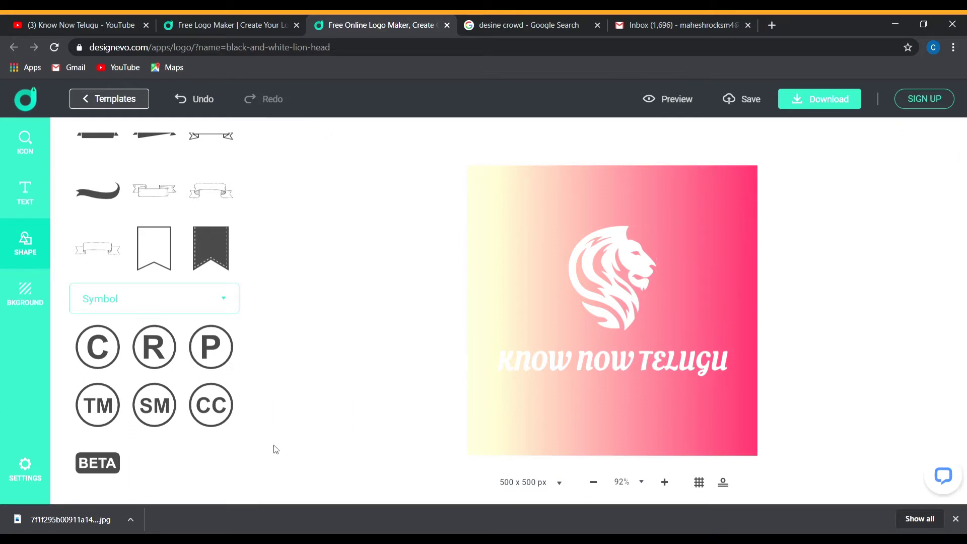
- Try a grey-outlined Art text preset on the name, then undo it
{"action": "left_click", "coordinate": [23, 199]}
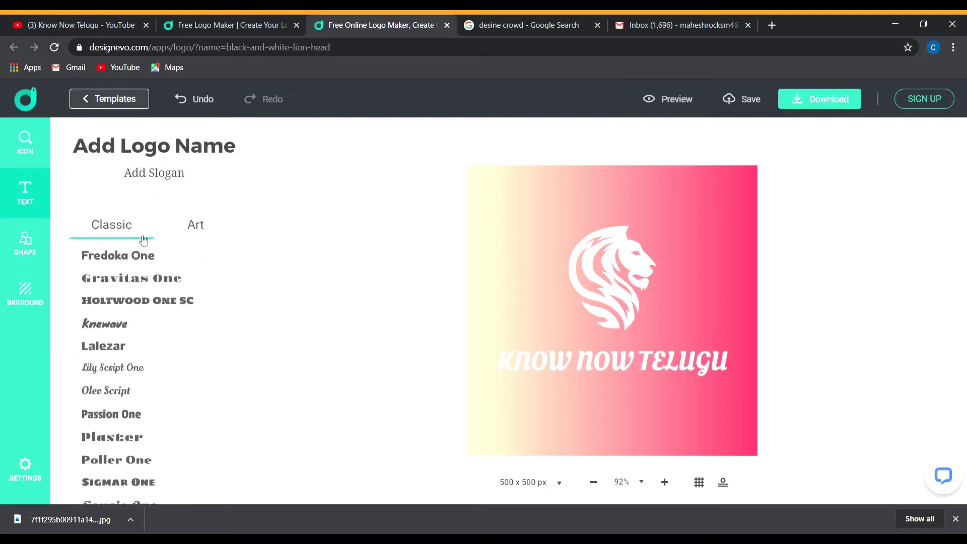
{"action": "scroll", "coordinate": [96, 403], "scroll_direction": "down", "scroll_amount": 3}
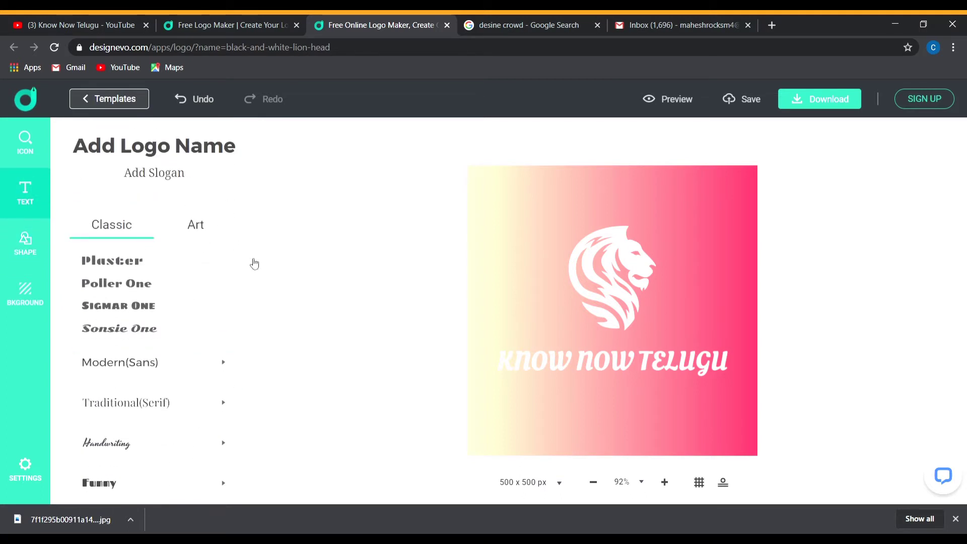
{"action": "left_click", "coordinate": [196, 225]}
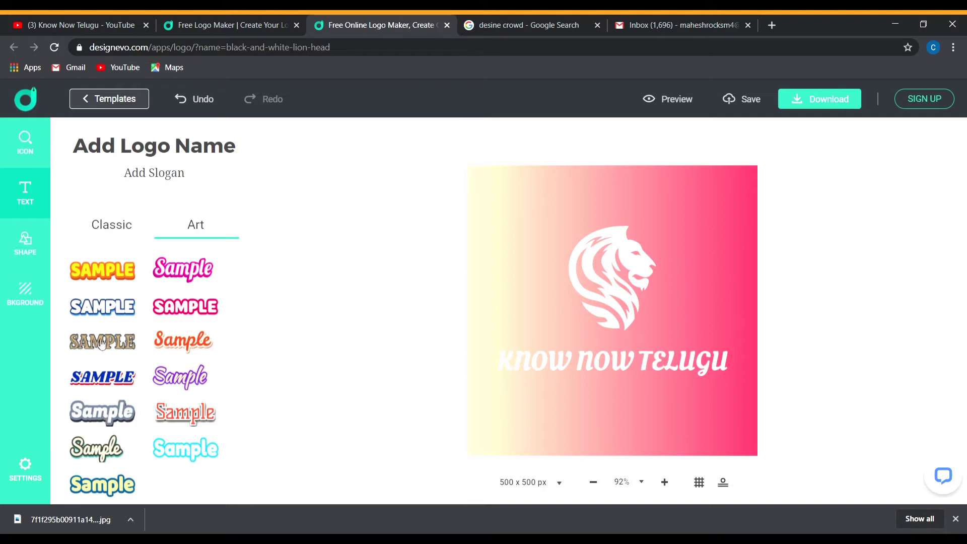
{"action": "left_click", "coordinate": [599, 368]}
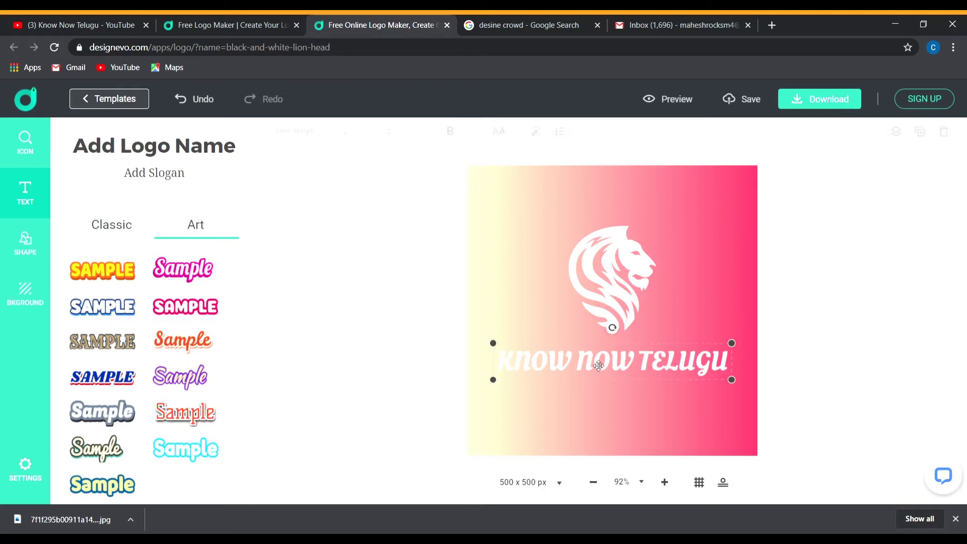
{"action": "left_click", "coordinate": [111, 417]}
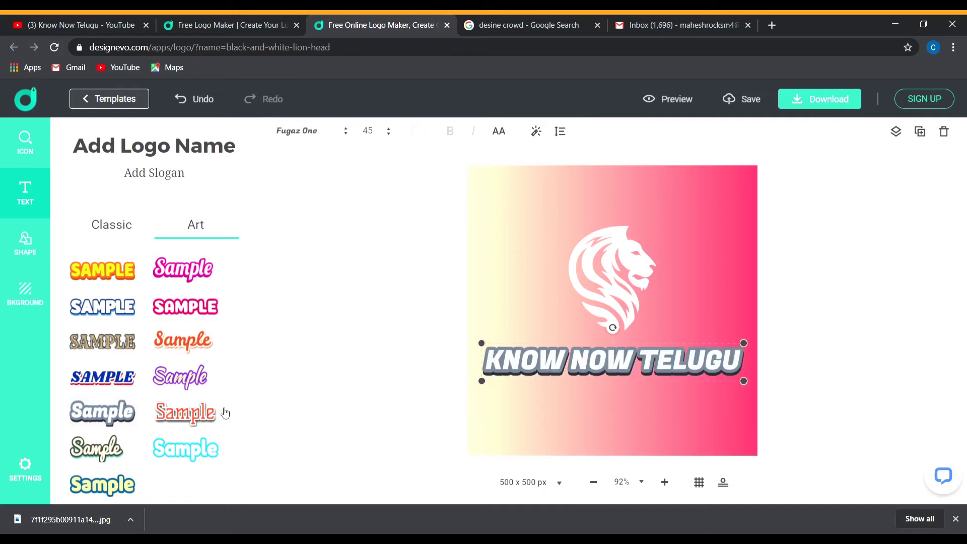
{"action": "key", "text": "ctrl+z"}
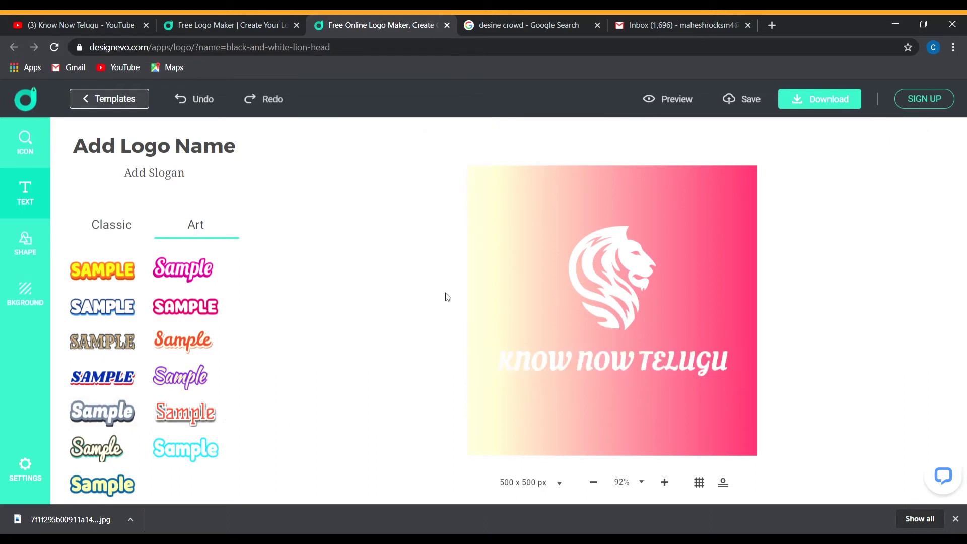
{"action": "scroll", "coordinate": [134, 302], "scroll_direction": "up", "scroll_amount": 3}
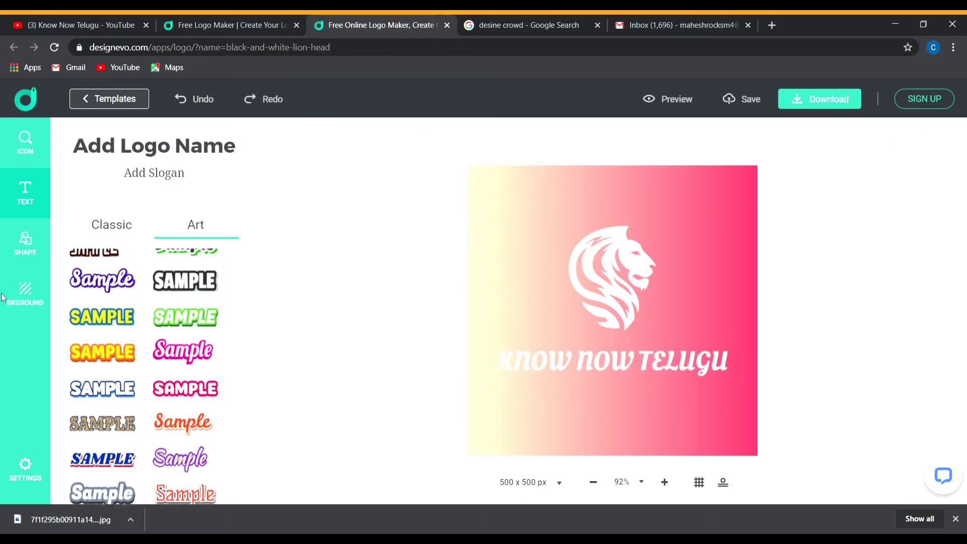
- Add a YouTube play-button icon from the icon search, then delete it from the logo
{"action": "left_click", "coordinate": [31, 153]}
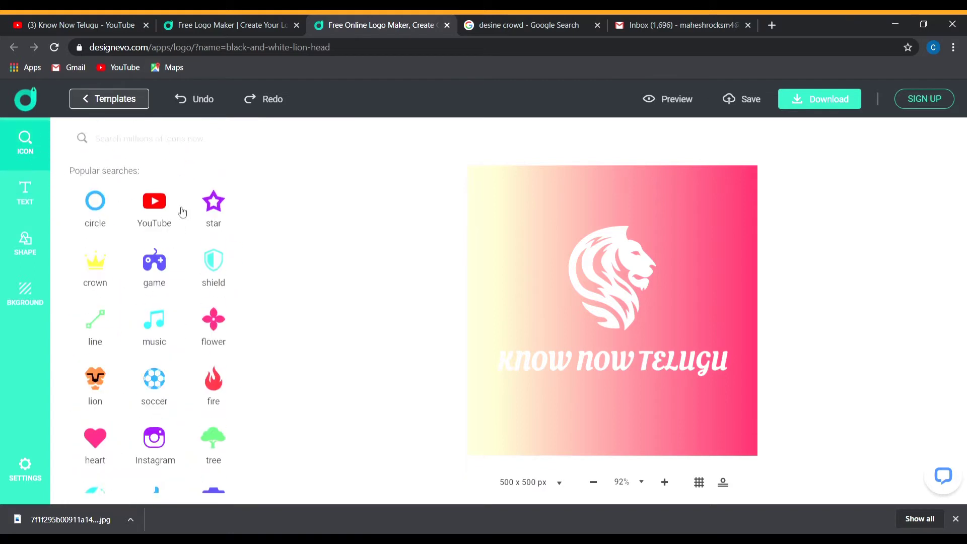
{"action": "left_click", "coordinate": [147, 230]}
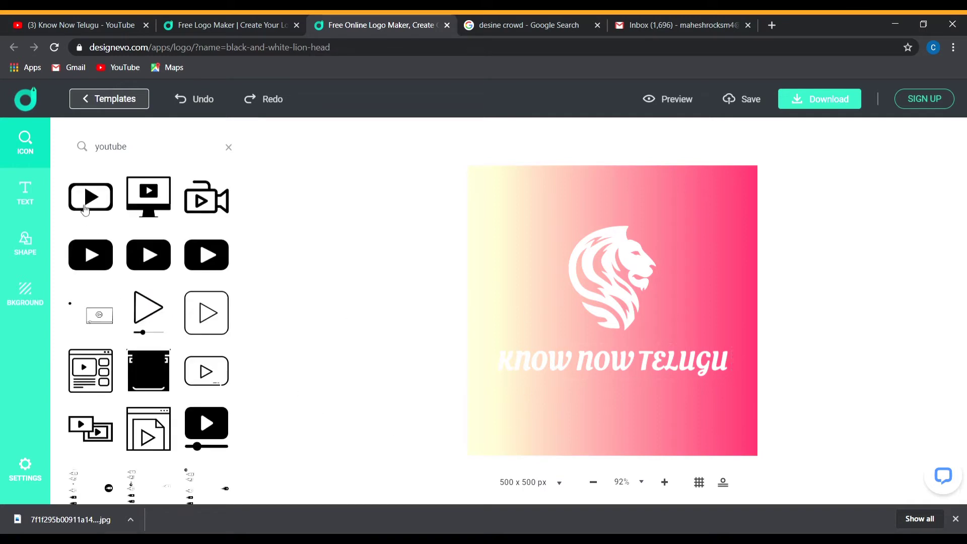
{"action": "left_click", "coordinate": [204, 257]}
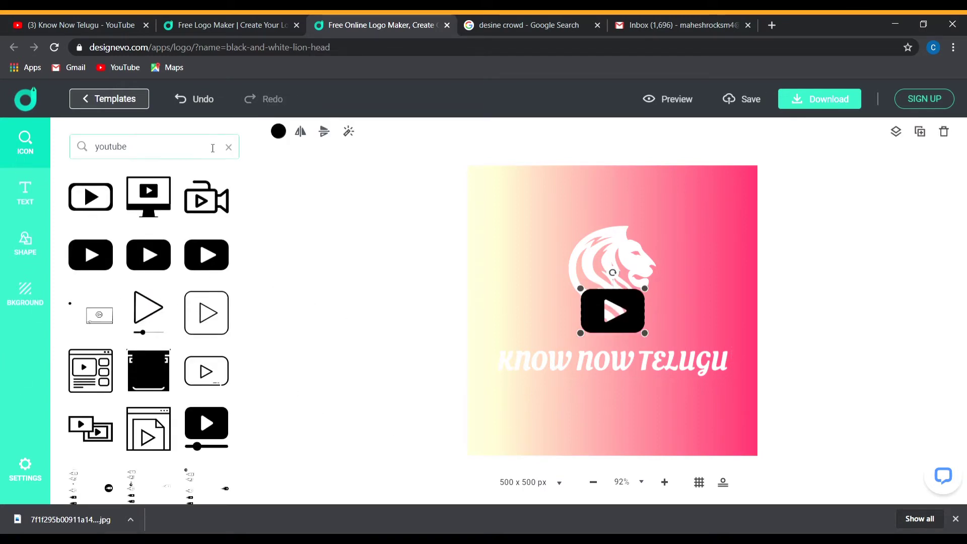
{"action": "left_click", "coordinate": [229, 147]}
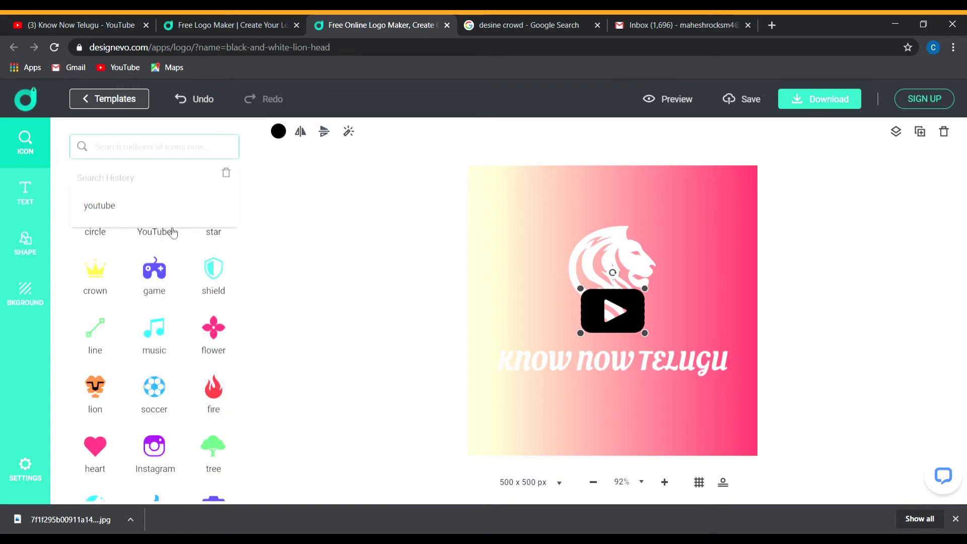
{"action": "scroll", "coordinate": [117, 430], "scroll_direction": "down", "scroll_amount": 1}
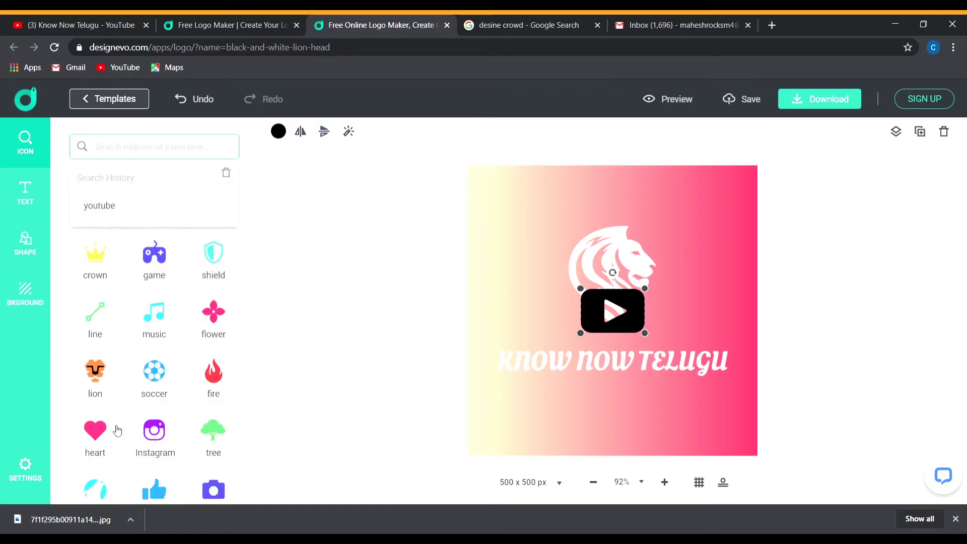
{"action": "scroll", "coordinate": [117, 430], "scroll_direction": "down", "scroll_amount": 4}
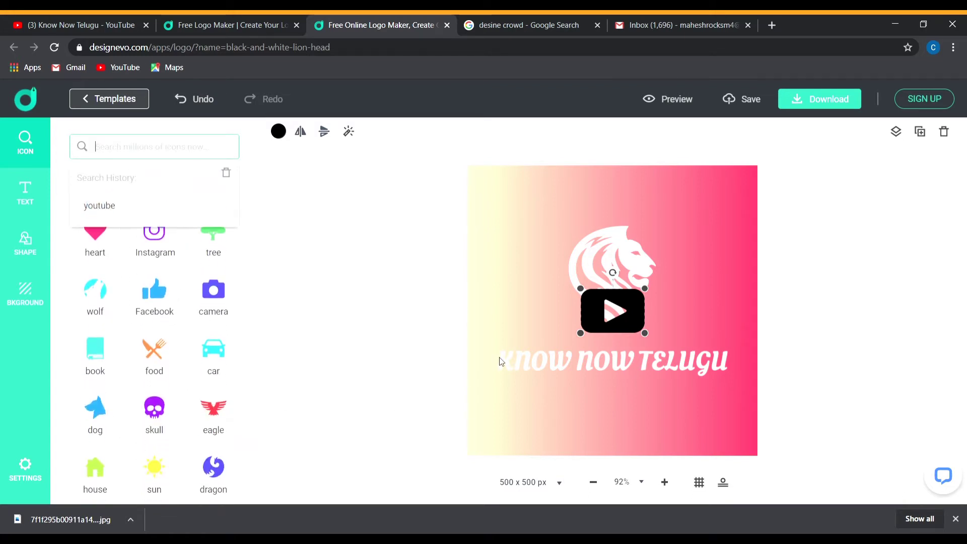
{"action": "left_click", "coordinate": [951, 133]}
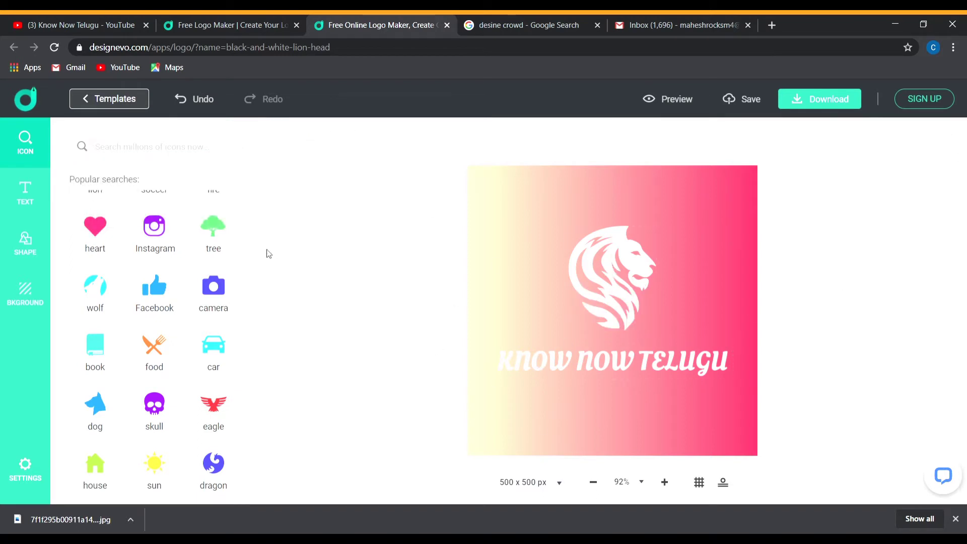
{"action": "scroll", "coordinate": [112, 298], "scroll_direction": "up", "scroll_amount": 1}
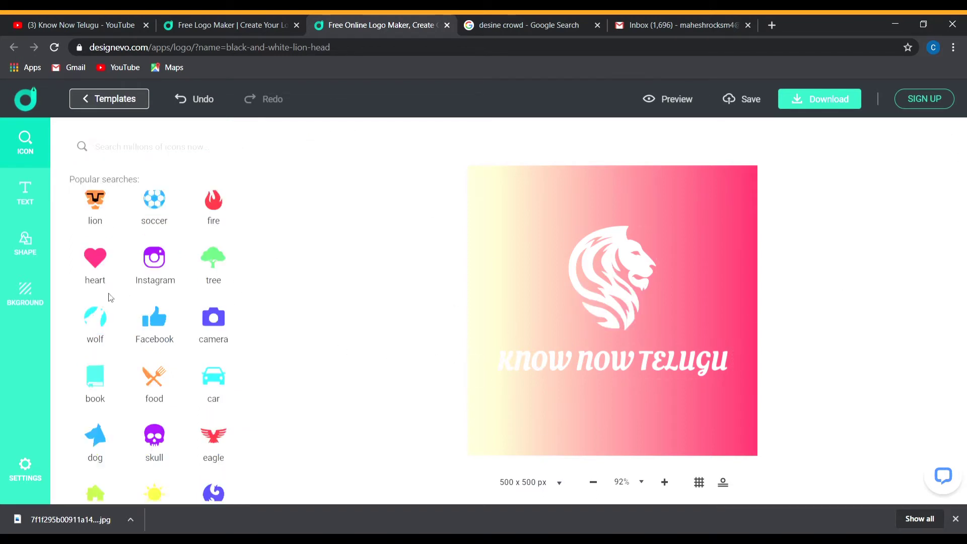
{"action": "scroll", "coordinate": [112, 297], "scroll_direction": "up", "scroll_amount": 3}
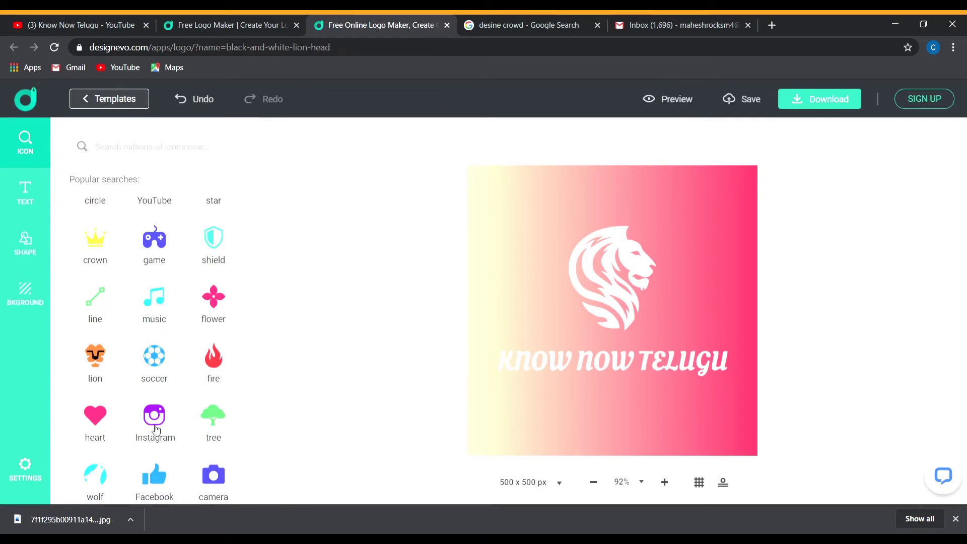
{"action": "scroll", "coordinate": [198, 281], "scroll_direction": "down", "scroll_amount": 2}
{"action": "scroll", "coordinate": [187, 371], "scroll_direction": "down", "scroll_amount": 4}
{"action": "scroll", "coordinate": [187, 371], "scroll_direction": "down", "scroll_amount": 2}
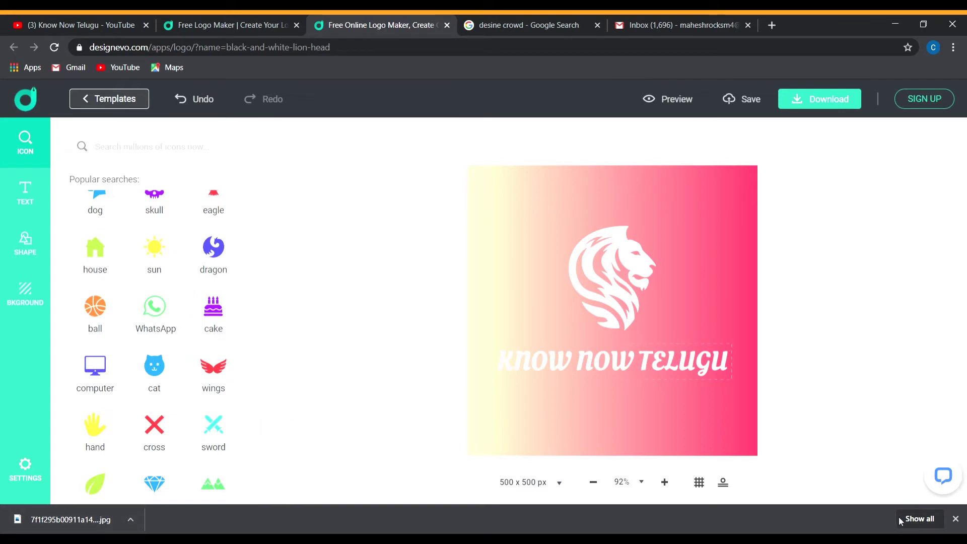
{"action": "left_click", "coordinate": [677, 99]}
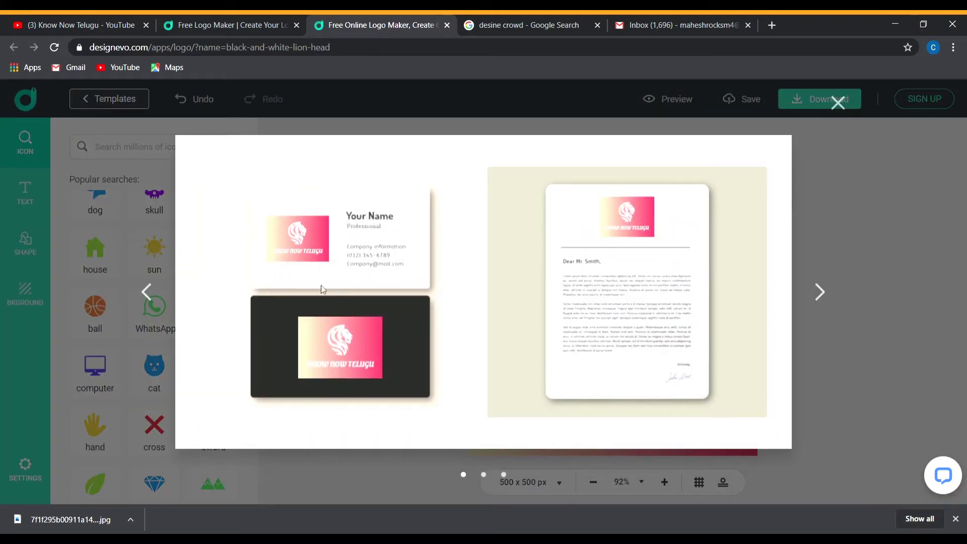
{"action": "left_click", "coordinate": [819, 292]}
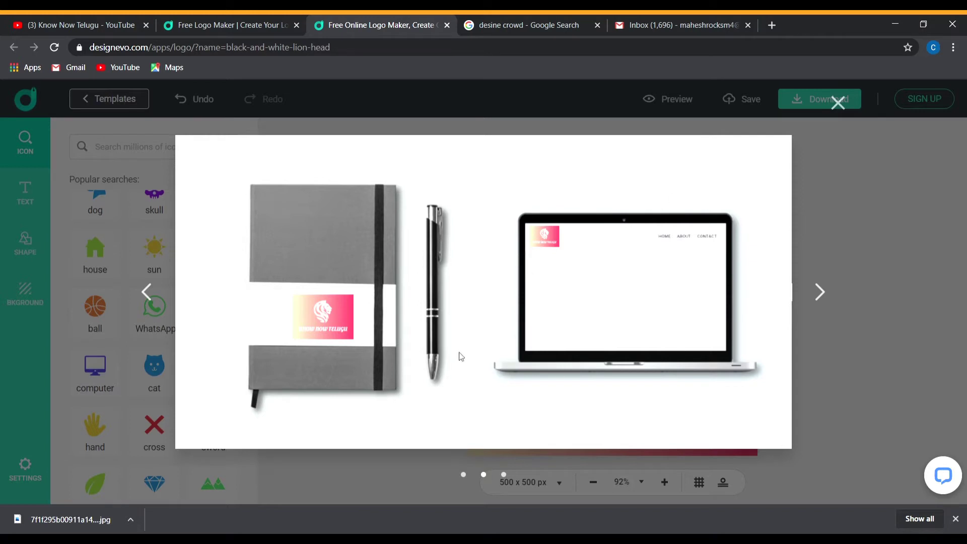
{"action": "left_click", "coordinate": [823, 291]}
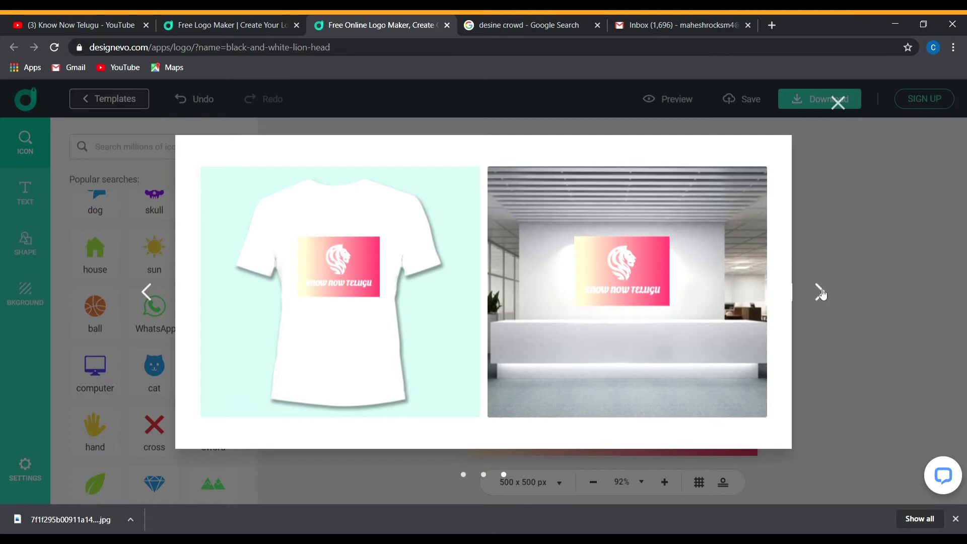
{"action": "left_click", "coordinate": [821, 294]}
{"action": "left_click", "coordinate": [821, 293]}
{"action": "left_click", "coordinate": [821, 292]}
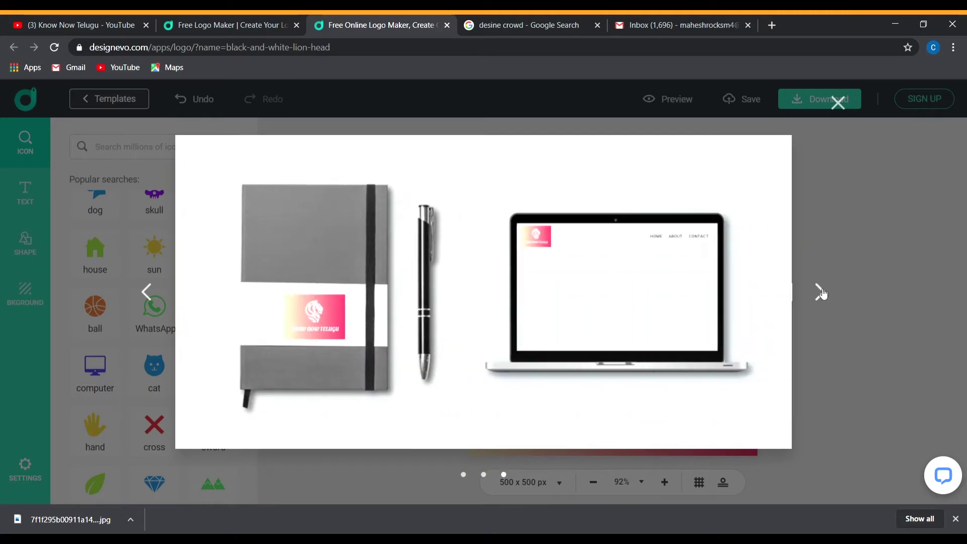
{"action": "left_click", "coordinate": [820, 289]}
{"action": "left_click", "coordinate": [821, 289]}
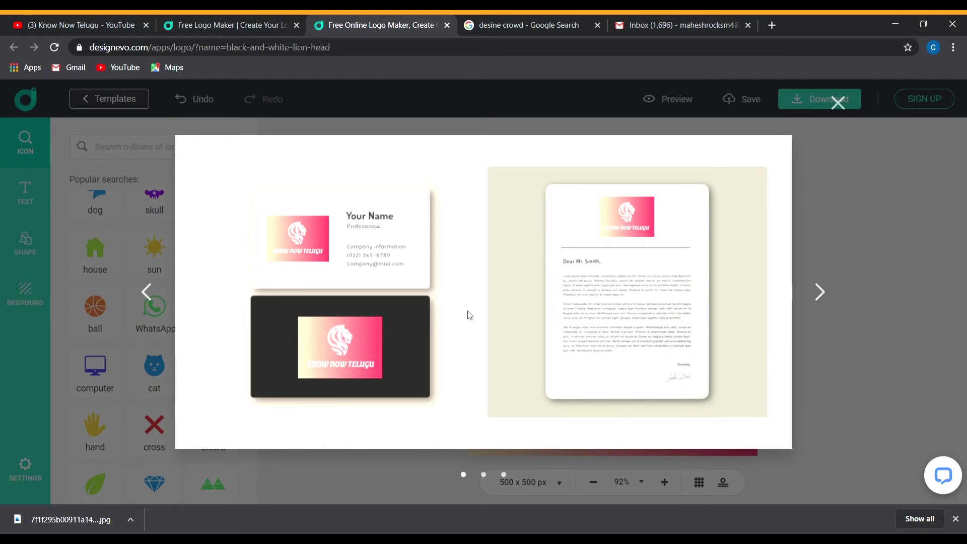
{"action": "left_click", "coordinate": [899, 358]}
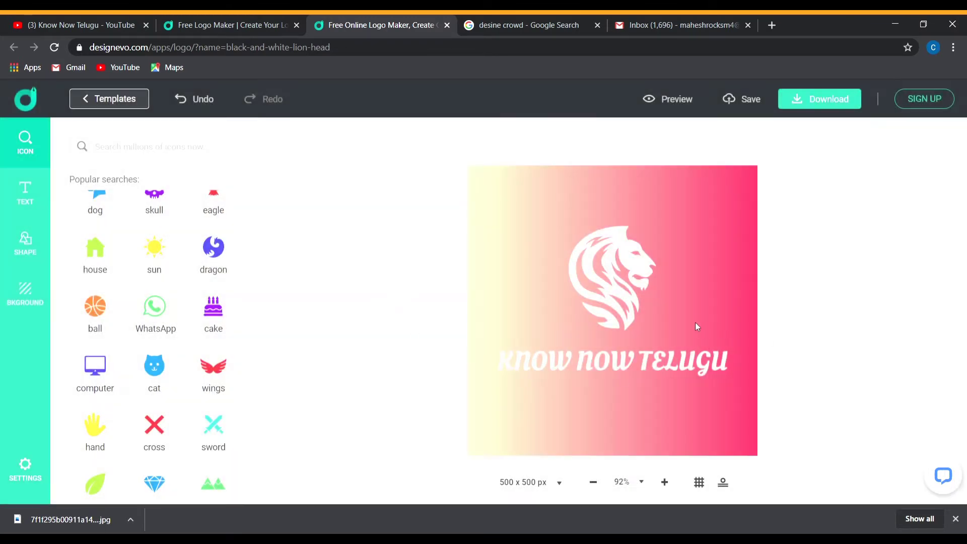
- Trigger the save prompt and sign up for DesignEvo with a Google account
{"action": "left_click", "coordinate": [746, 101]}
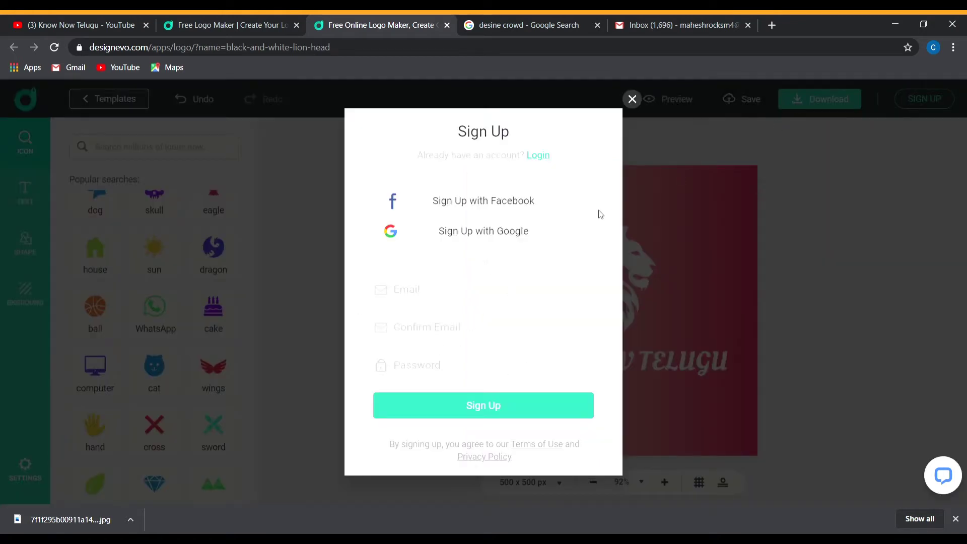
{"action": "left_click", "coordinate": [638, 103]}
{"action": "left_click", "coordinate": [732, 99]}
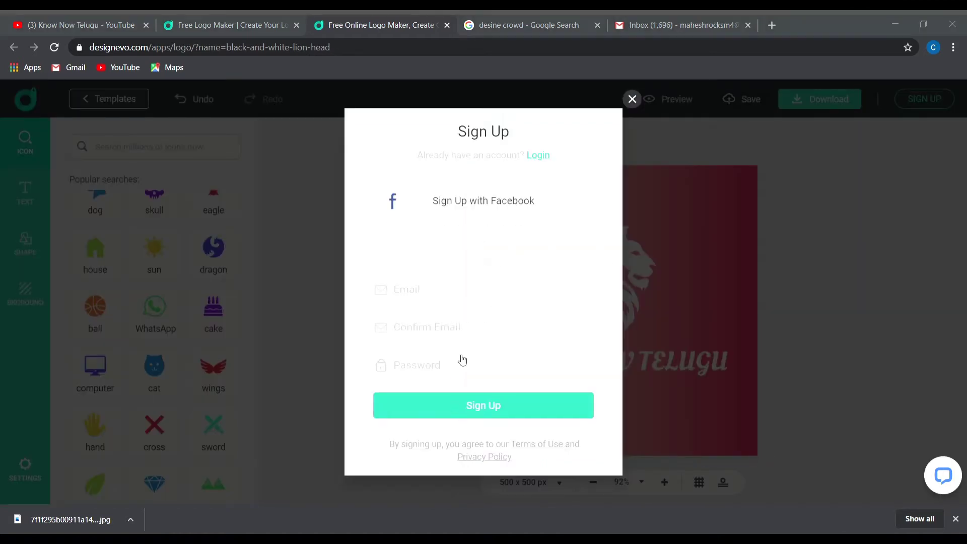
{"action": "left_click", "coordinate": [571, 438]}
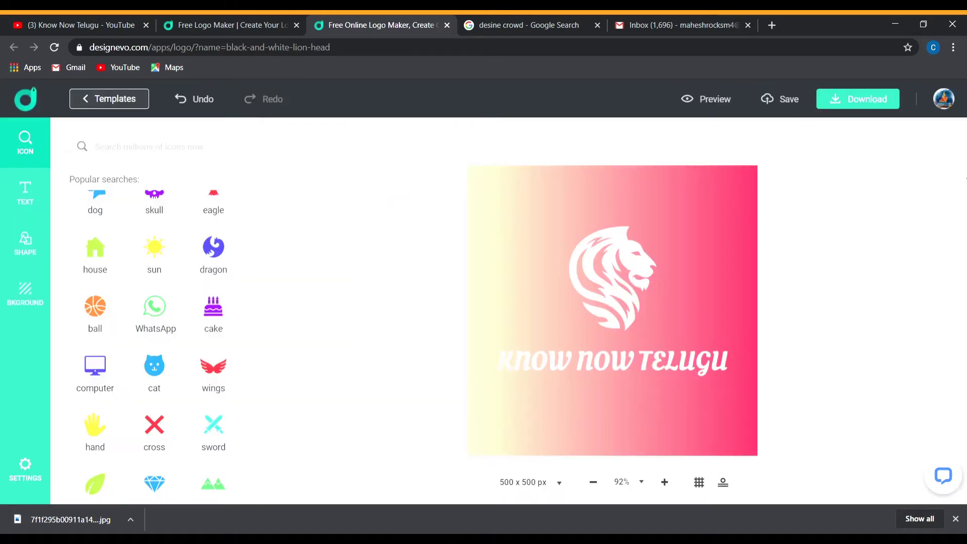
- Save the logo, go to download, and choose the free low-resolution logo option
{"action": "left_click", "coordinate": [793, 110]}
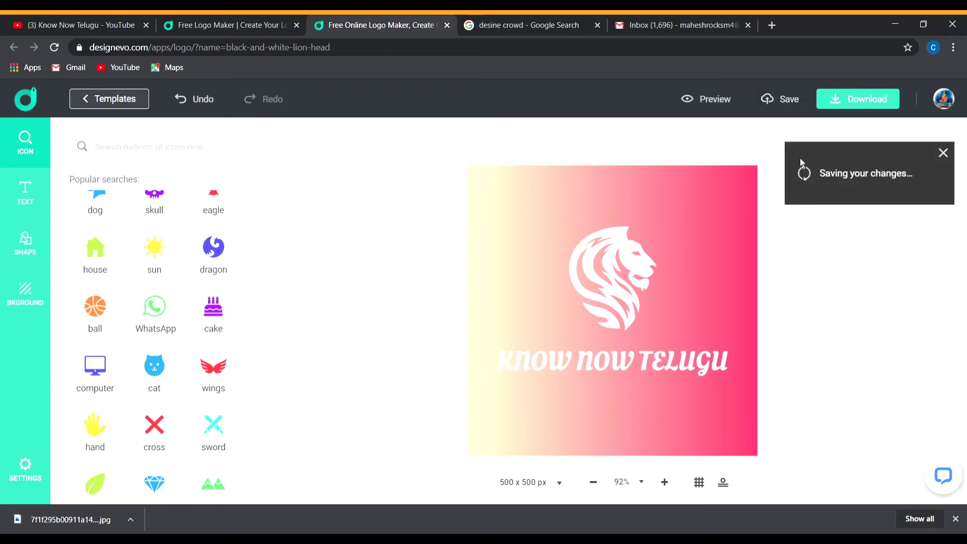
{"action": "left_click", "coordinate": [870, 95]}
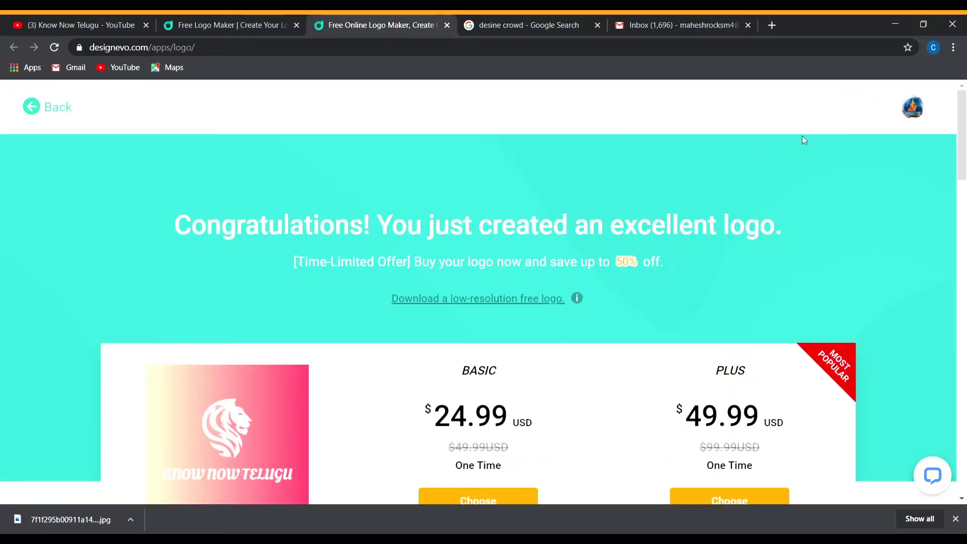
{"action": "scroll", "coordinate": [231, 195], "scroll_direction": "down", "scroll_amount": 3}
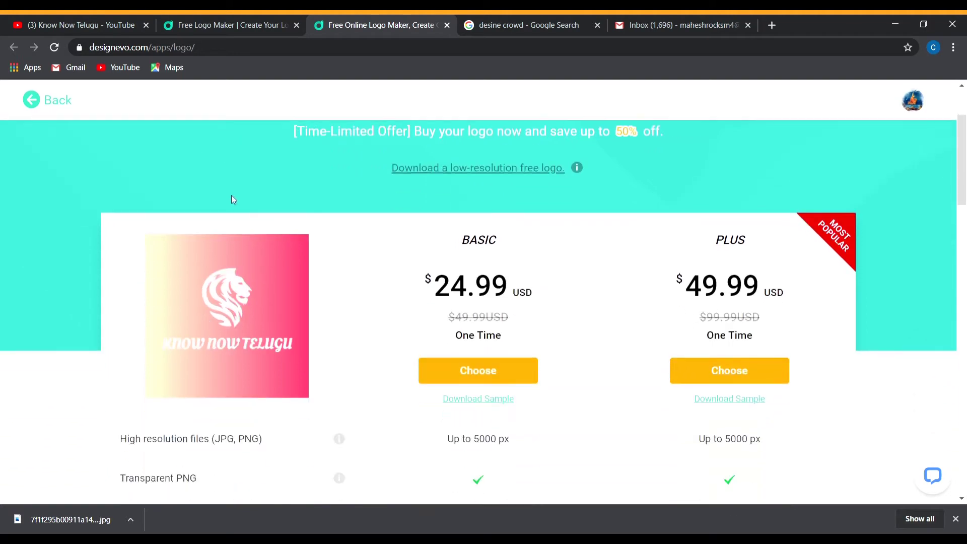
{"action": "scroll", "coordinate": [229, 234], "scroll_direction": "up", "scroll_amount": 2}
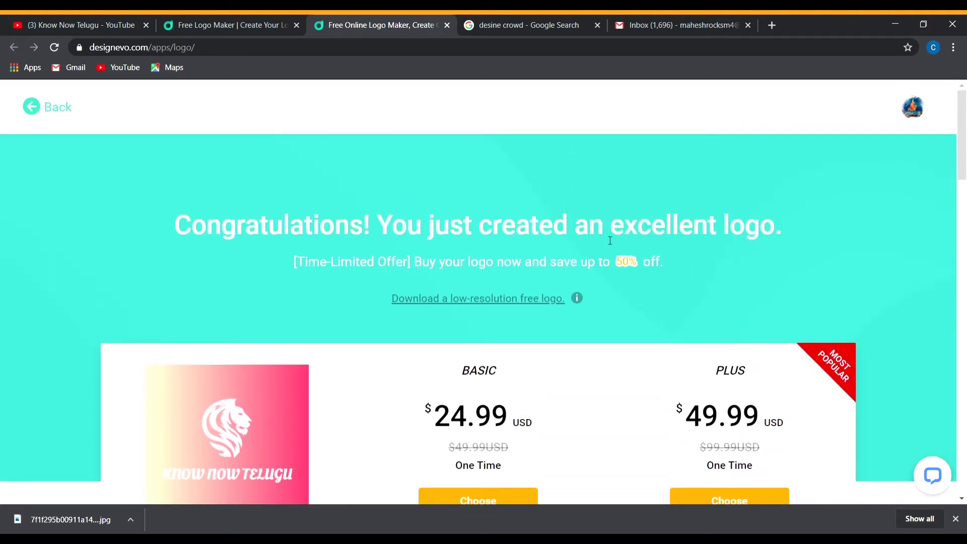
{"action": "scroll", "coordinate": [468, 292], "scroll_direction": "down", "scroll_amount": 1}
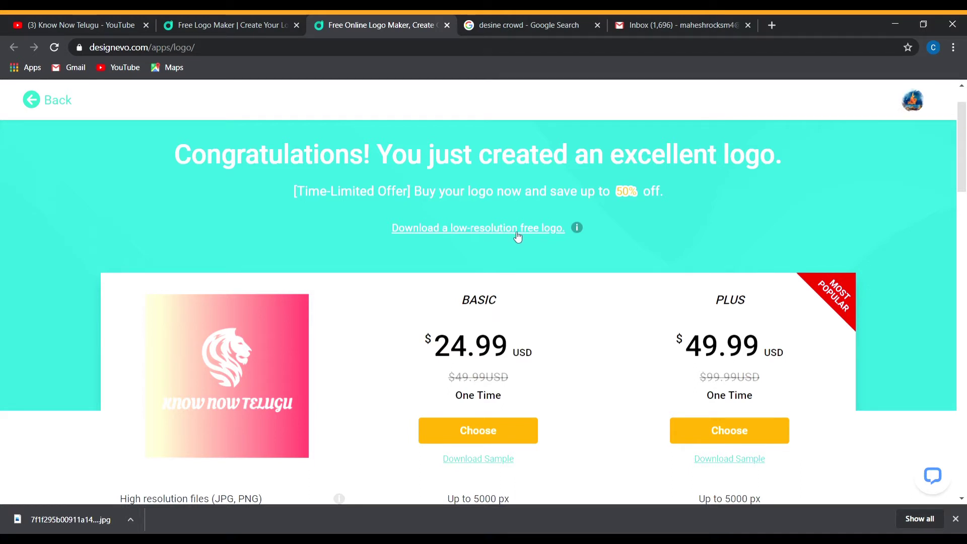
{"action": "scroll", "coordinate": [517, 236], "scroll_direction": "down", "scroll_amount": 1}
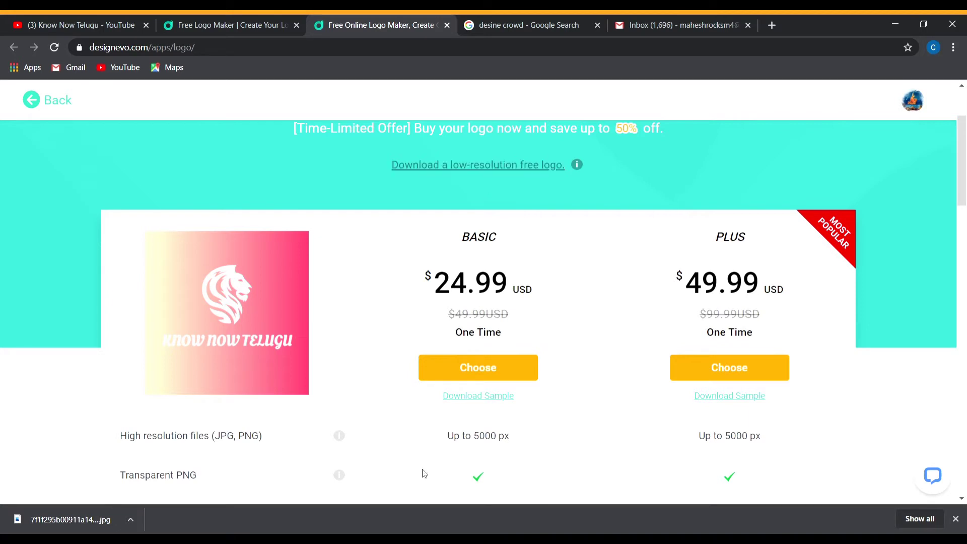
{"action": "scroll", "coordinate": [513, 395], "scroll_direction": "down", "scroll_amount": 2}
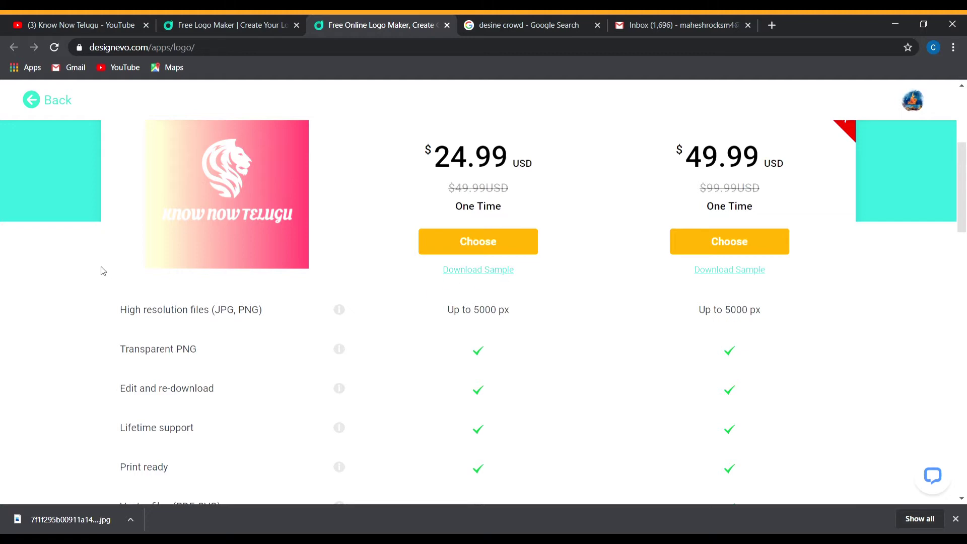
{"action": "scroll", "coordinate": [126, 417], "scroll_direction": "down", "scroll_amount": 6}
{"action": "scroll", "coordinate": [225, 365], "scroll_direction": "up", "scroll_amount": 5}
{"action": "scroll", "coordinate": [225, 366], "scroll_direction": "up", "scroll_amount": 5}
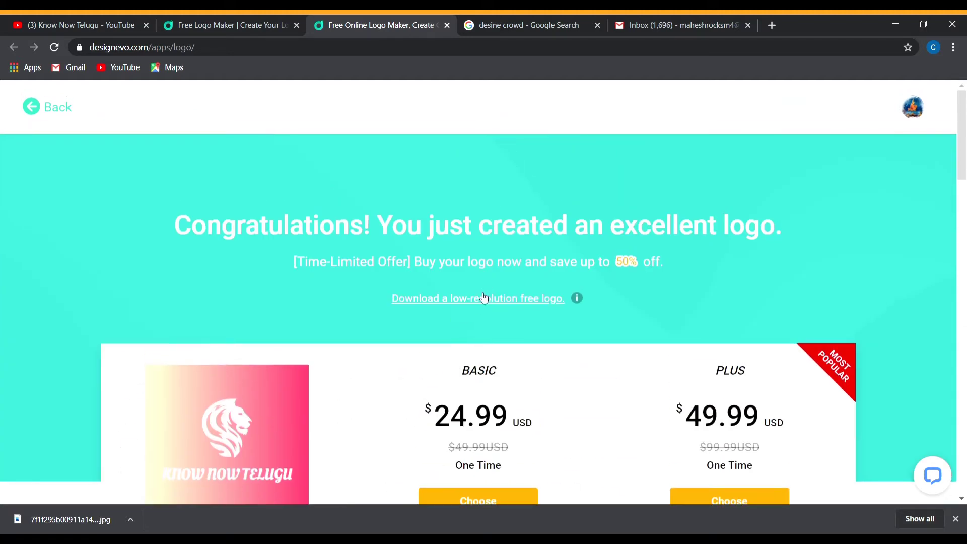
{"action": "left_click", "coordinate": [479, 299]}
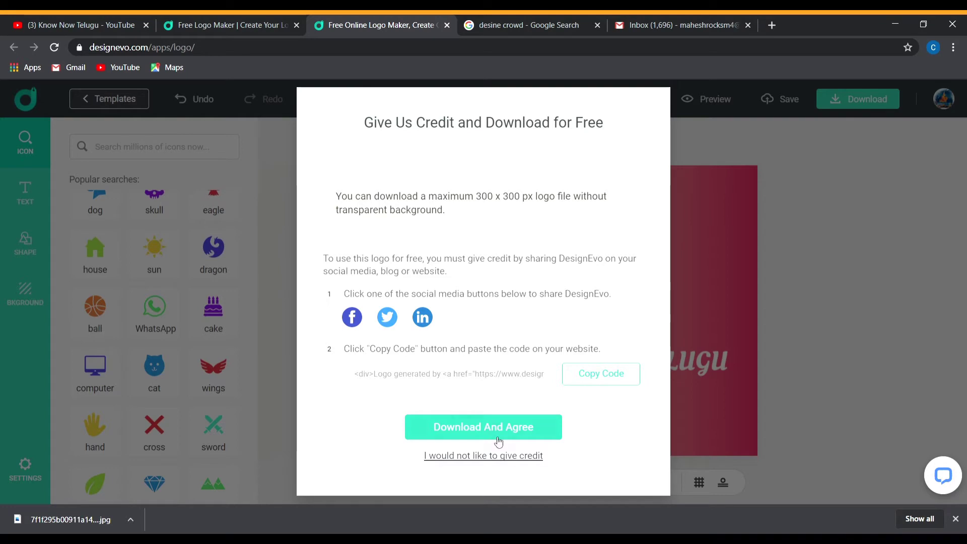
- Agree to give credit, download and open logo (1).zip, then return to the DesignCrowd search tab
{"action": "left_click", "coordinate": [471, 436]}
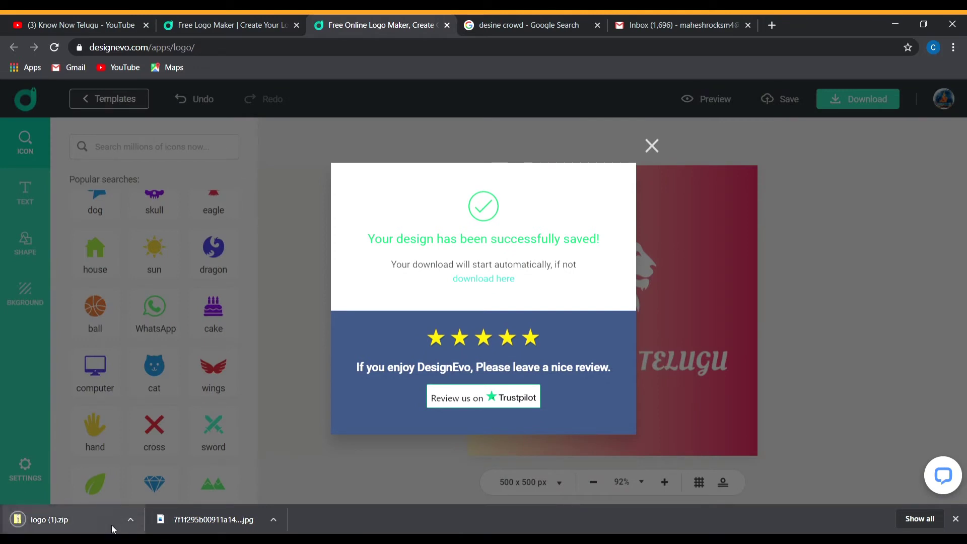
{"action": "left_click", "coordinate": [130, 519]}
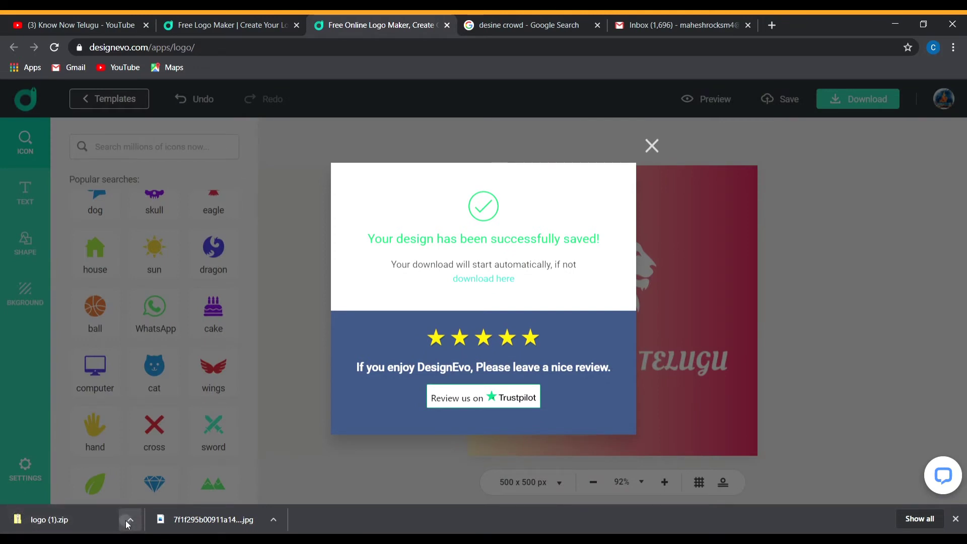
{"action": "left_click", "coordinate": [164, 441]}
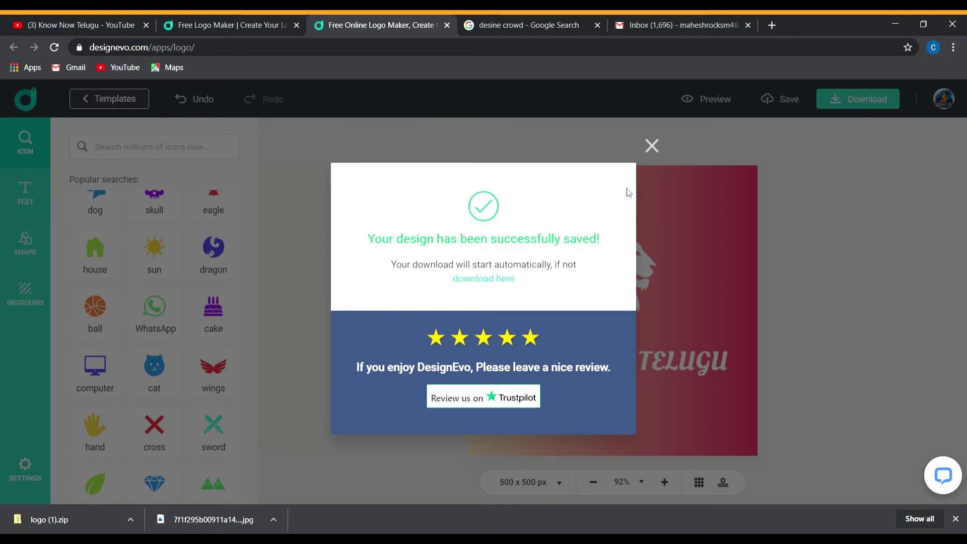
{"action": "left_click", "coordinate": [652, 146]}
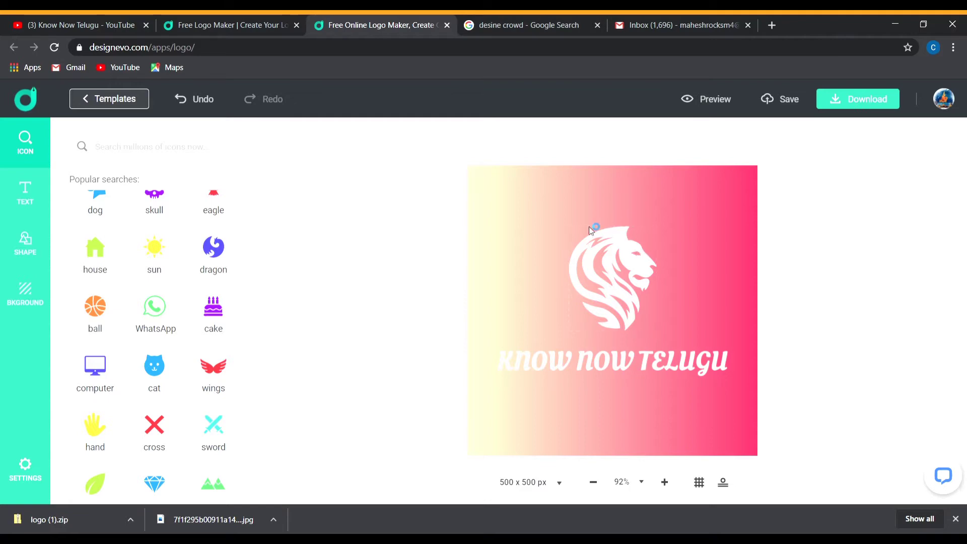
{"action": "left_click", "coordinate": [524, 21]}
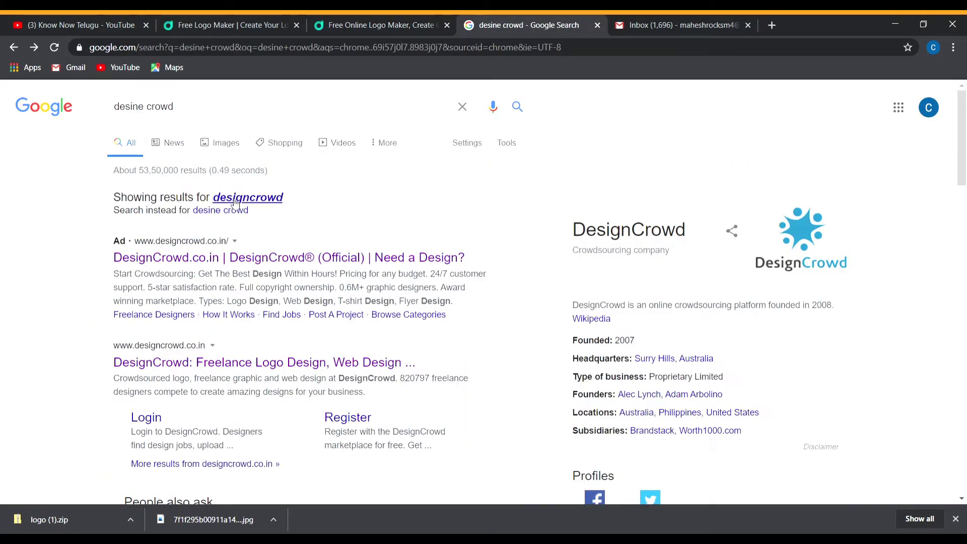
- Open the 'DesignCrowd: Freelance Logo Design, Web Design' result from the Google results
{"action": "scroll", "coordinate": [184, 233], "scroll_direction": "down", "scroll_amount": 3}
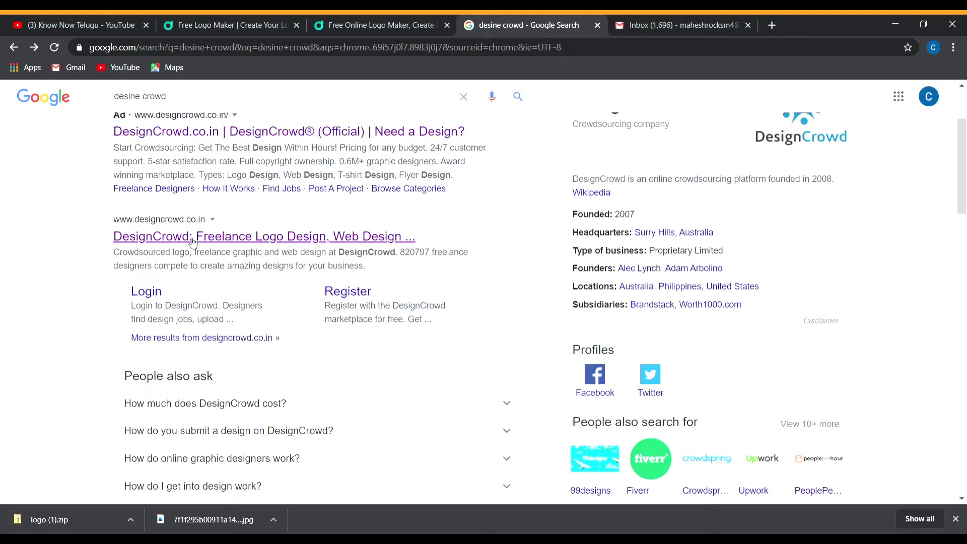
{"action": "left_click", "coordinate": [193, 240]}
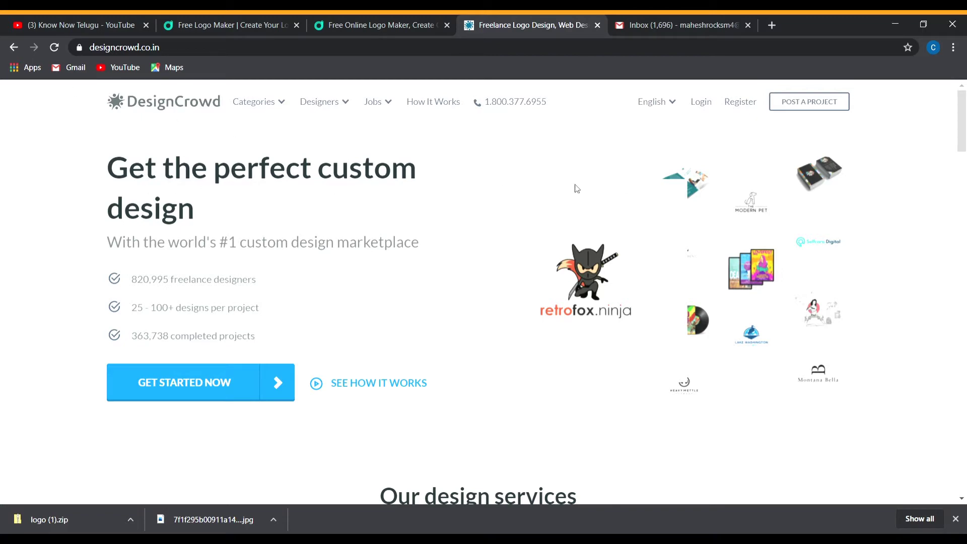
{"action": "scroll", "coordinate": [703, 204], "scroll_direction": "down", "scroll_amount": 2}
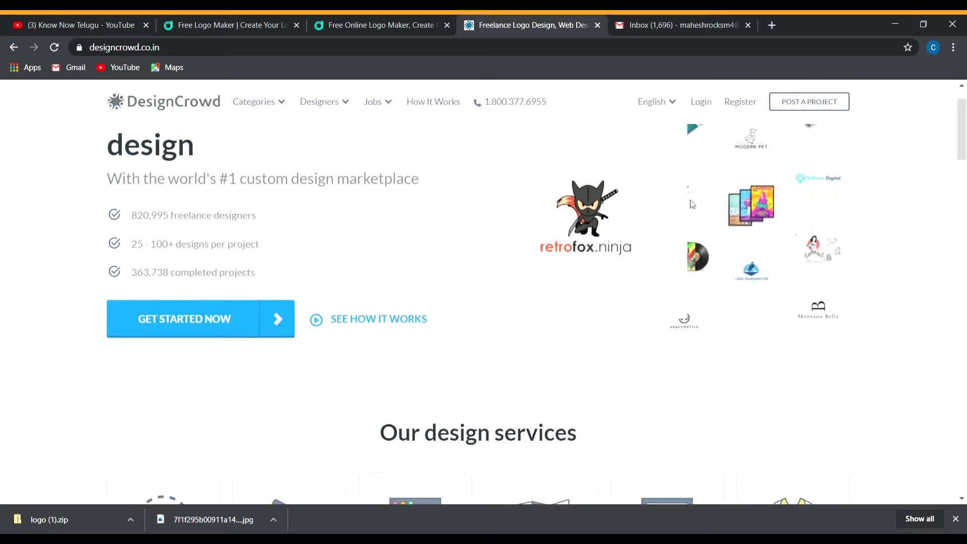
{"action": "scroll", "coordinate": [695, 202], "scroll_direction": "down", "scroll_amount": 6}
{"action": "scroll", "coordinate": [685, 200], "scroll_direction": "down", "scroll_amount": 4}
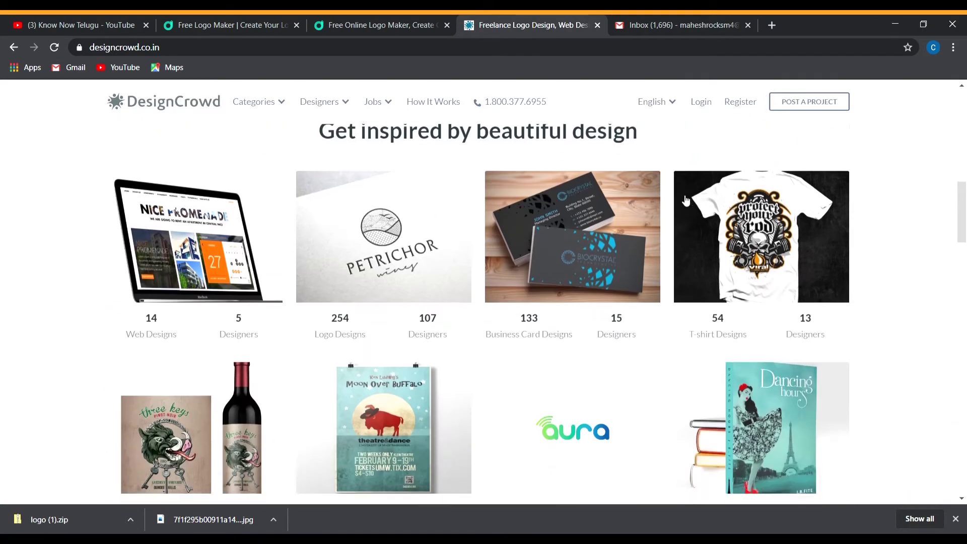
{"action": "scroll", "coordinate": [684, 199], "scroll_direction": "down", "scroll_amount": 5}
{"action": "scroll", "coordinate": [683, 199], "scroll_direction": "down", "scroll_amount": 3}
{"action": "scroll", "coordinate": [684, 199], "scroll_direction": "down", "scroll_amount": 6}
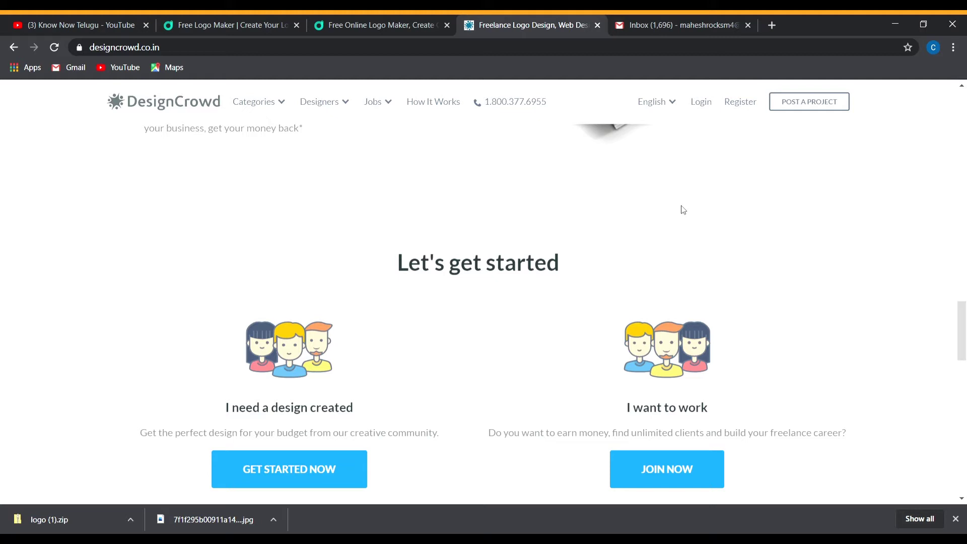
{"action": "scroll", "coordinate": [680, 211], "scroll_direction": "down", "scroll_amount": 1}
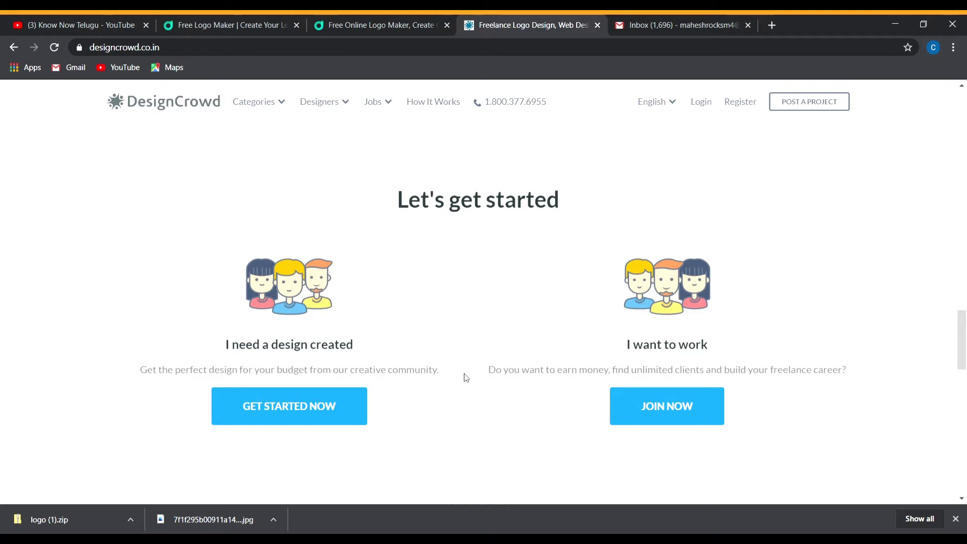
{"action": "scroll", "coordinate": [473, 384], "scroll_direction": "up", "scroll_amount": 1}
{"action": "scroll", "coordinate": [473, 384], "scroll_direction": "up", "scroll_amount": 10}
{"action": "scroll", "coordinate": [470, 381], "scroll_direction": "up", "scroll_amount": 10}
{"action": "scroll", "coordinate": [469, 377], "scroll_direction": "up", "scroll_amount": 8}
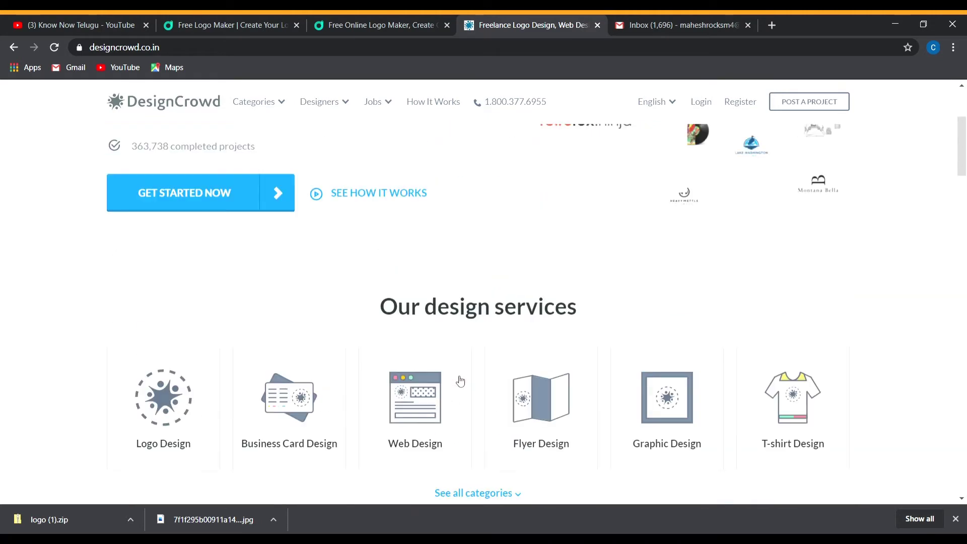
{"action": "scroll", "coordinate": [466, 376], "scroll_direction": "up", "scroll_amount": 4}
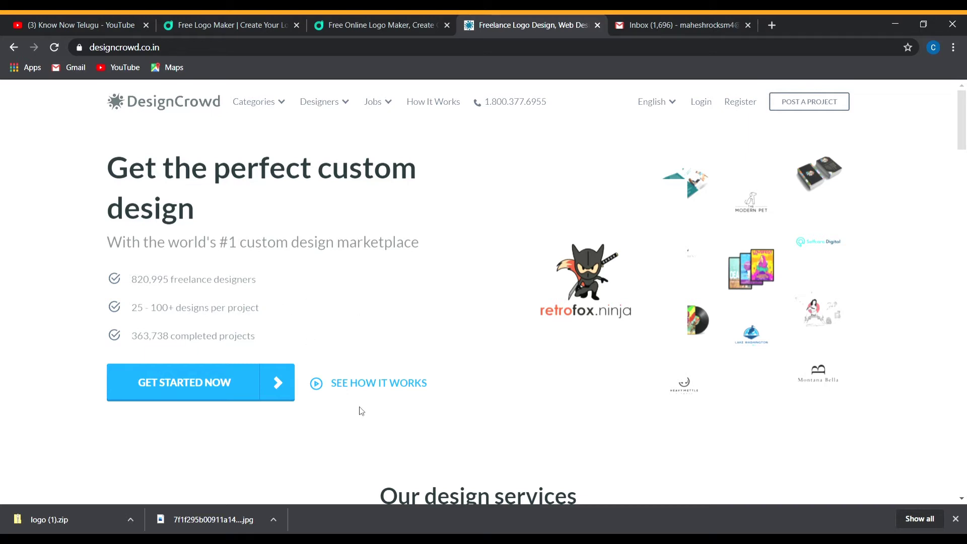
{"action": "scroll", "coordinate": [375, 399], "scroll_direction": "down", "scroll_amount": 2}
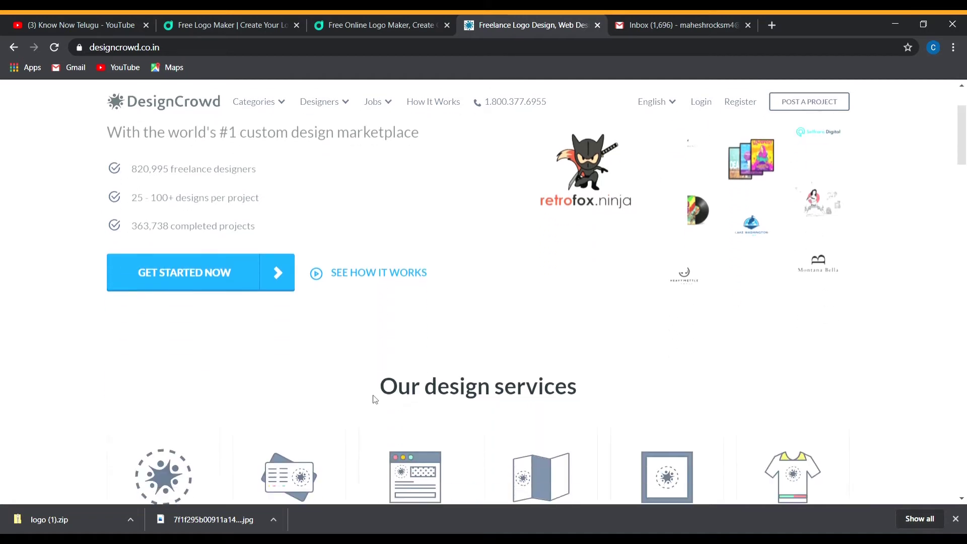
{"action": "scroll", "coordinate": [375, 399], "scroll_direction": "down", "scroll_amount": 1}
{"action": "scroll", "coordinate": [375, 400], "scroll_direction": "down", "scroll_amount": 2}
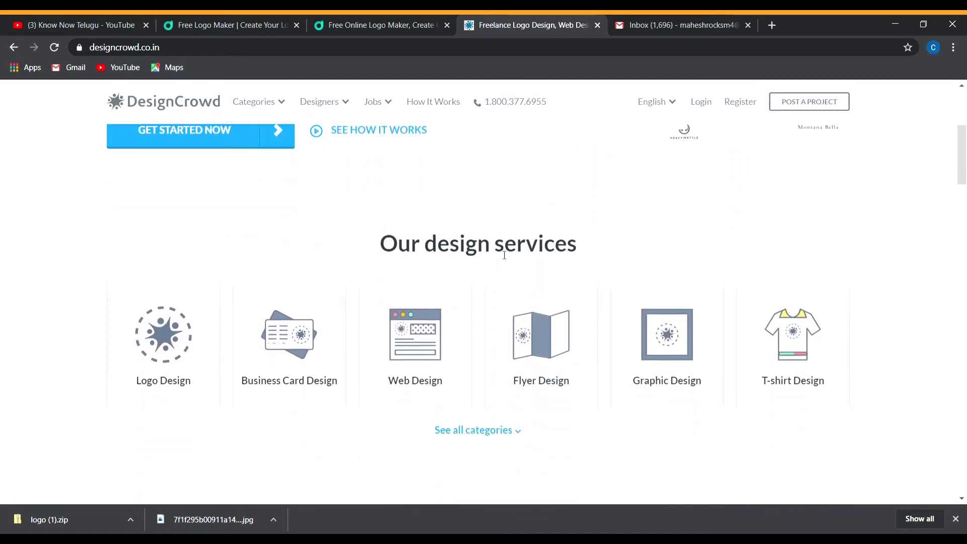
{"action": "scroll", "coordinate": [98, 292], "scroll_direction": "down", "scroll_amount": 1}
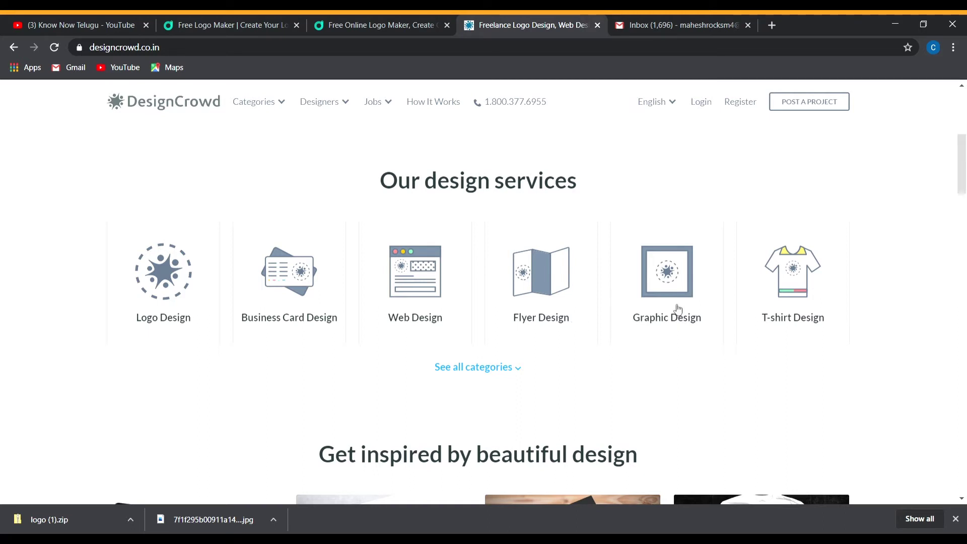
{"action": "scroll", "coordinate": [804, 301], "scroll_direction": "down", "scroll_amount": 1}
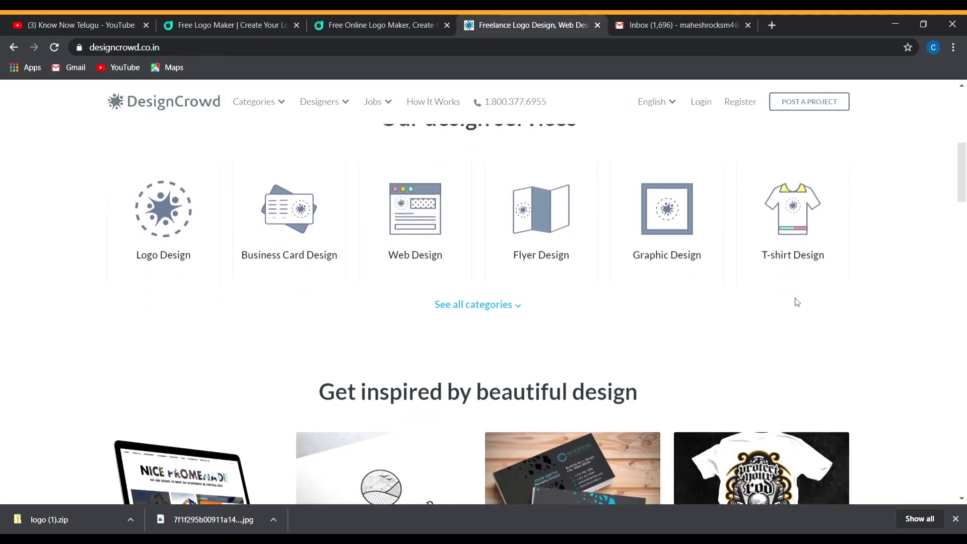
- Expand 'See all categories' and scroll through the full design category grid
{"action": "left_click", "coordinate": [491, 304]}
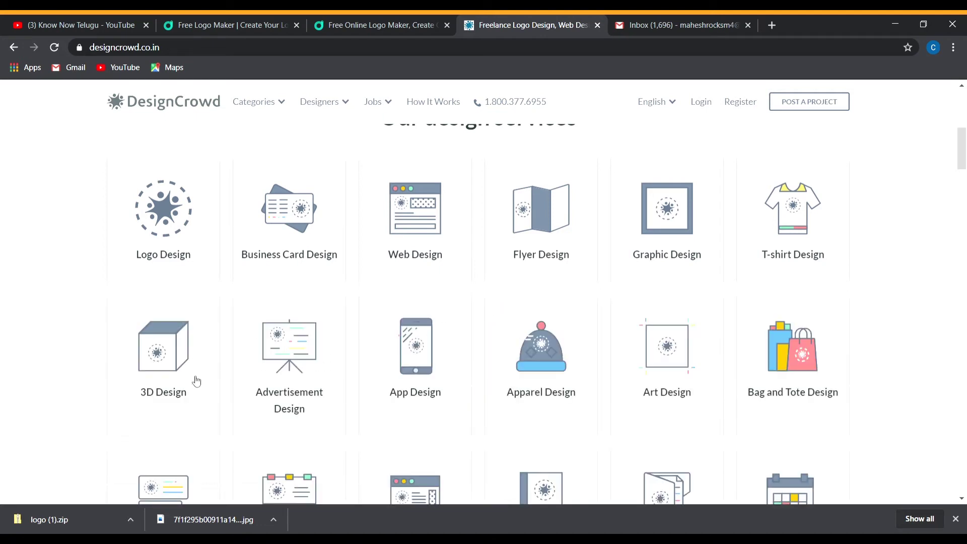
{"action": "scroll", "coordinate": [197, 381], "scroll_direction": "down", "scroll_amount": 1}
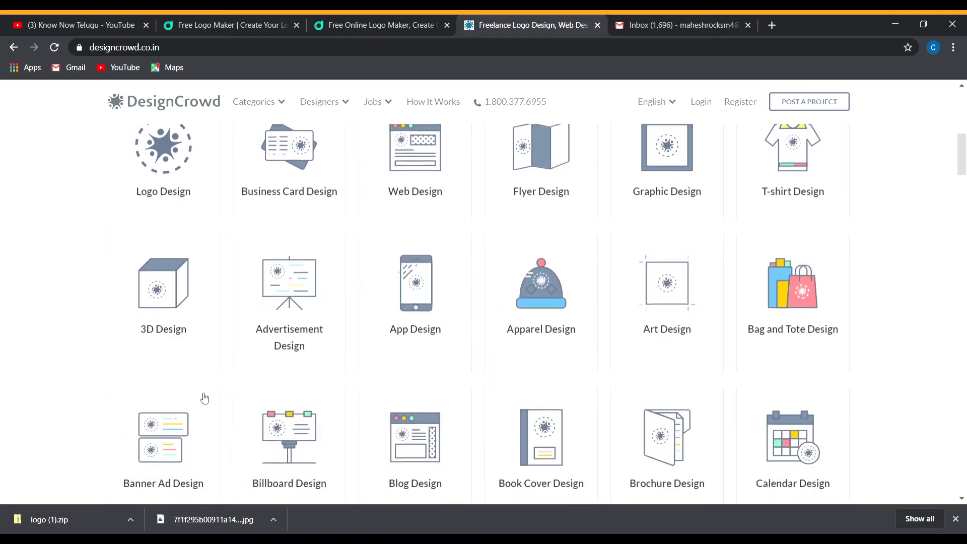
{"action": "scroll", "coordinate": [211, 390], "scroll_direction": "down", "scroll_amount": 2}
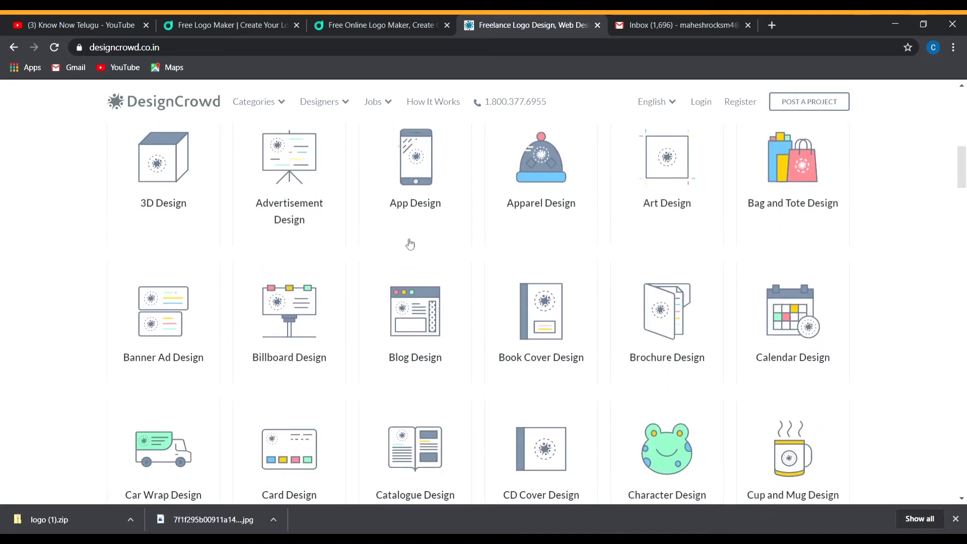
{"action": "scroll", "coordinate": [410, 244], "scroll_direction": "down", "scroll_amount": 2}
{"action": "scroll", "coordinate": [411, 244], "scroll_direction": "down", "scroll_amount": 4}
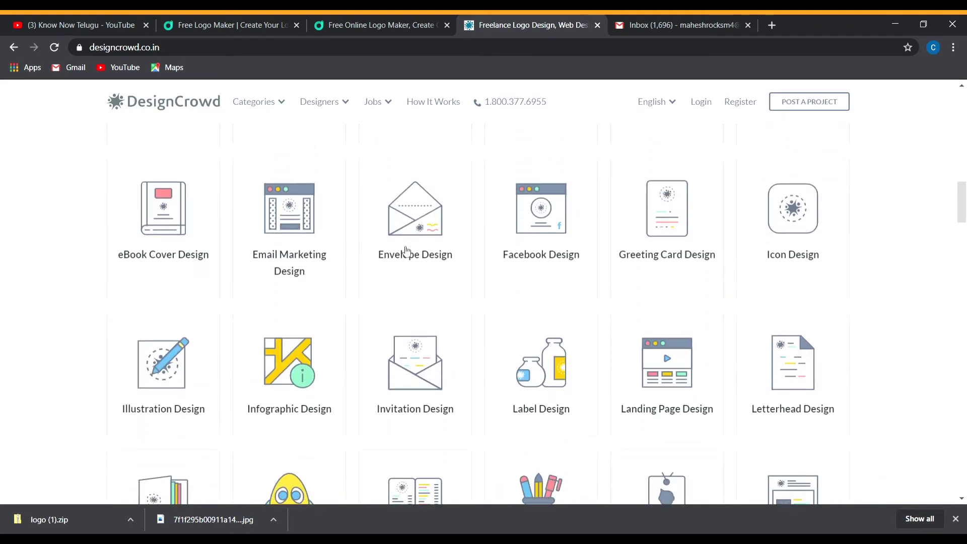
{"action": "scroll", "coordinate": [405, 252], "scroll_direction": "down", "scroll_amount": 5}
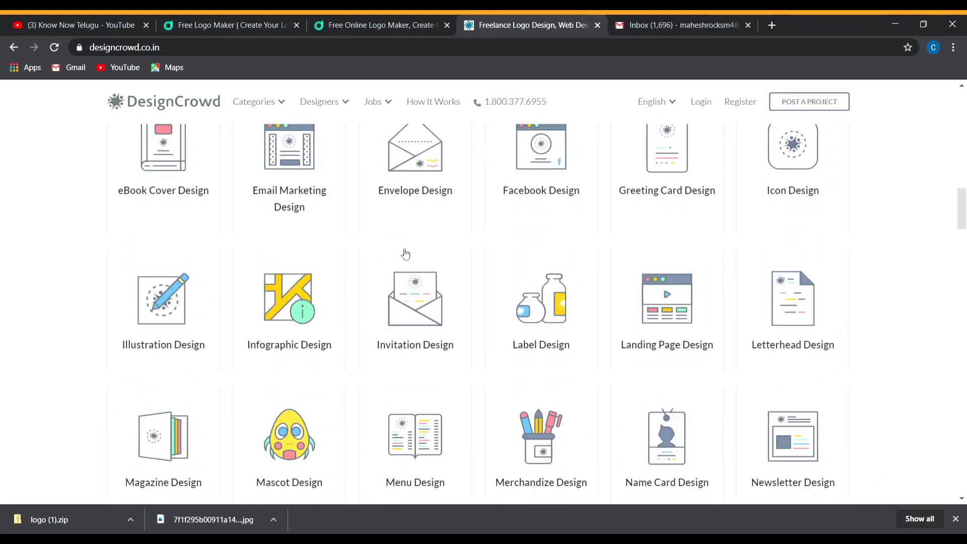
{"action": "scroll", "coordinate": [406, 253], "scroll_direction": "down", "scroll_amount": 3}
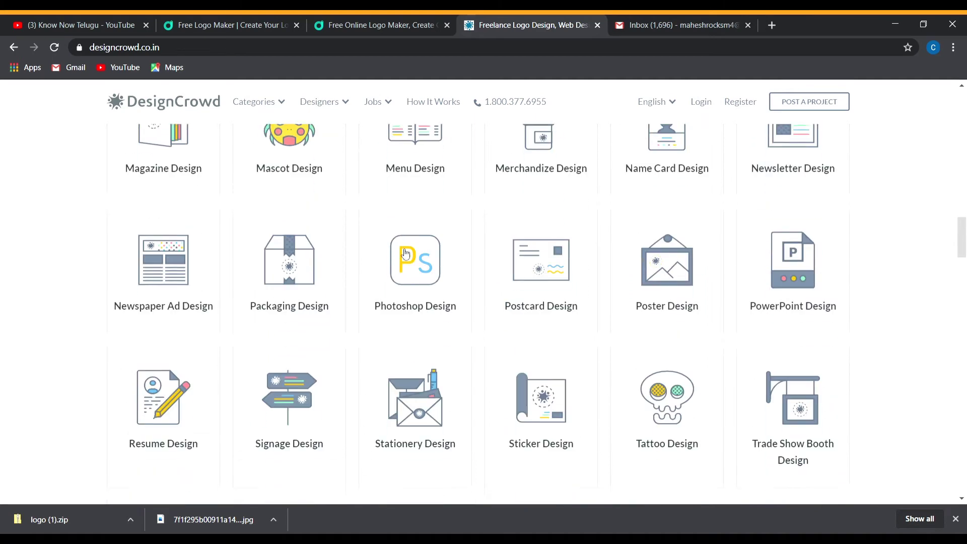
{"action": "scroll", "coordinate": [405, 252], "scroll_direction": "down", "scroll_amount": 2}
{"action": "scroll", "coordinate": [405, 253], "scroll_direction": "down", "scroll_amount": 2}
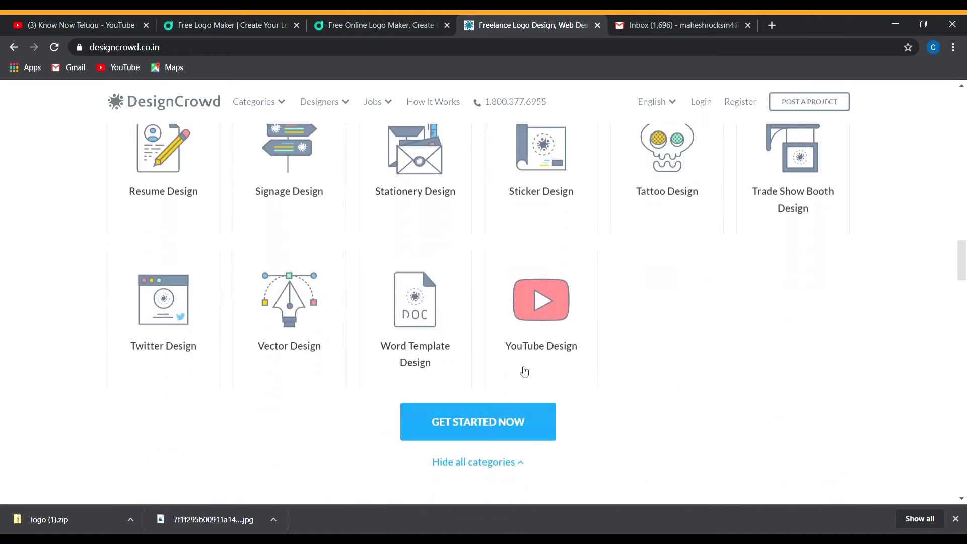
{"action": "scroll", "coordinate": [302, 438], "scroll_direction": "up", "scroll_amount": 2}
{"action": "scroll", "coordinate": [389, 422], "scroll_direction": "up", "scroll_amount": 10}
{"action": "scroll", "coordinate": [389, 422], "scroll_direction": "up", "scroll_amount": 10}
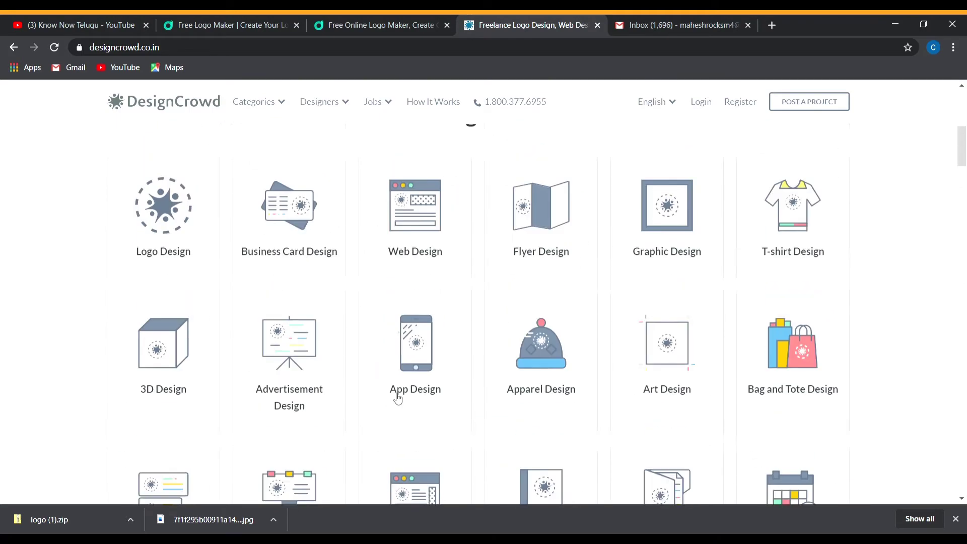
{"action": "scroll", "coordinate": [396, 397], "scroll_direction": "up", "scroll_amount": 7}
{"action": "scroll", "coordinate": [388, 438], "scroll_direction": "down", "scroll_amount": 1}
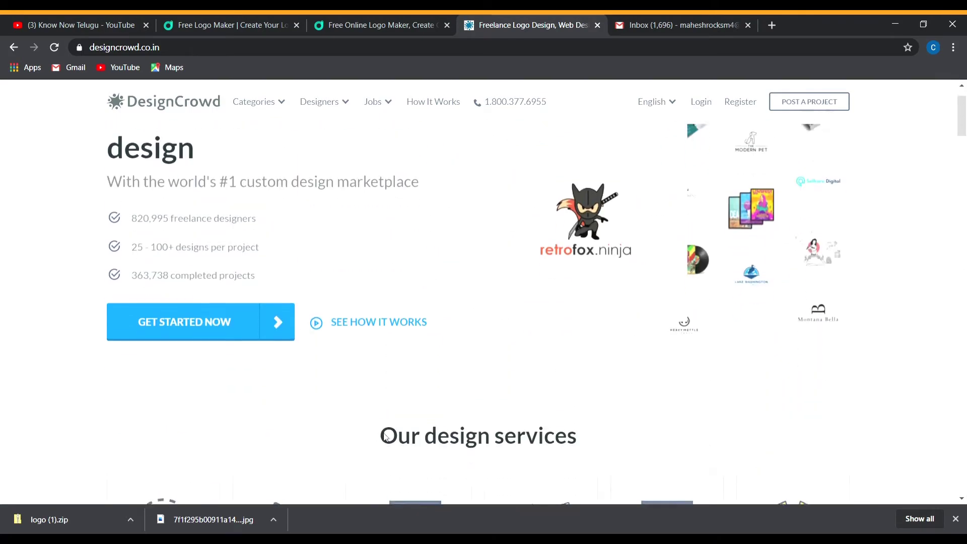
{"action": "scroll", "coordinate": [388, 439], "scroll_direction": "down", "scroll_amount": 5}
{"action": "scroll", "coordinate": [387, 438], "scroll_direction": "down", "scroll_amount": 7}
{"action": "scroll", "coordinate": [388, 438], "scroll_direction": "down", "scroll_amount": 6}
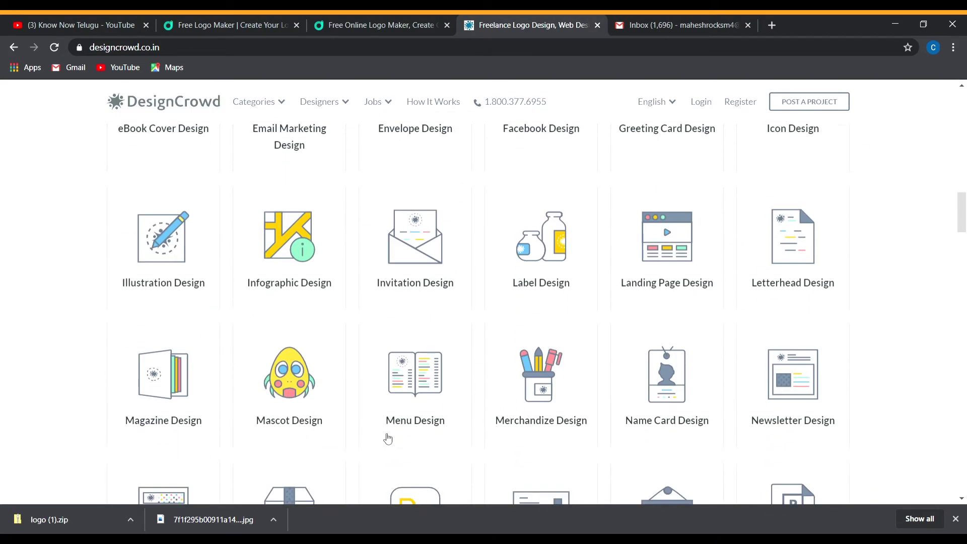
{"action": "scroll", "coordinate": [388, 438], "scroll_direction": "down", "scroll_amount": 7}
{"action": "scroll", "coordinate": [387, 439], "scroll_direction": "down", "scroll_amount": 7}
{"action": "scroll", "coordinate": [388, 438], "scroll_direction": "down", "scroll_amount": 3}
{"action": "scroll", "coordinate": [388, 439], "scroll_direction": "up", "scroll_amount": 2}
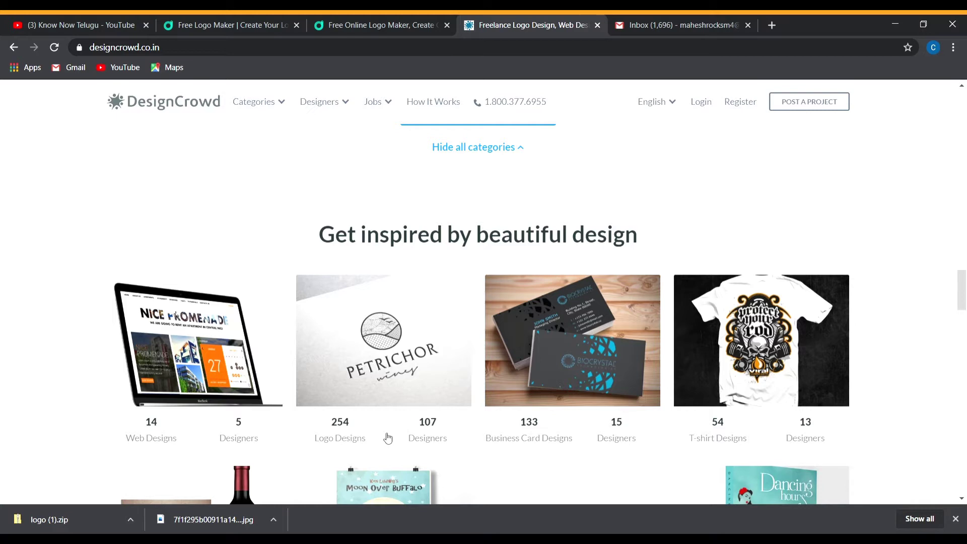
{"action": "scroll", "coordinate": [387, 438], "scroll_direction": "down", "scroll_amount": 1}
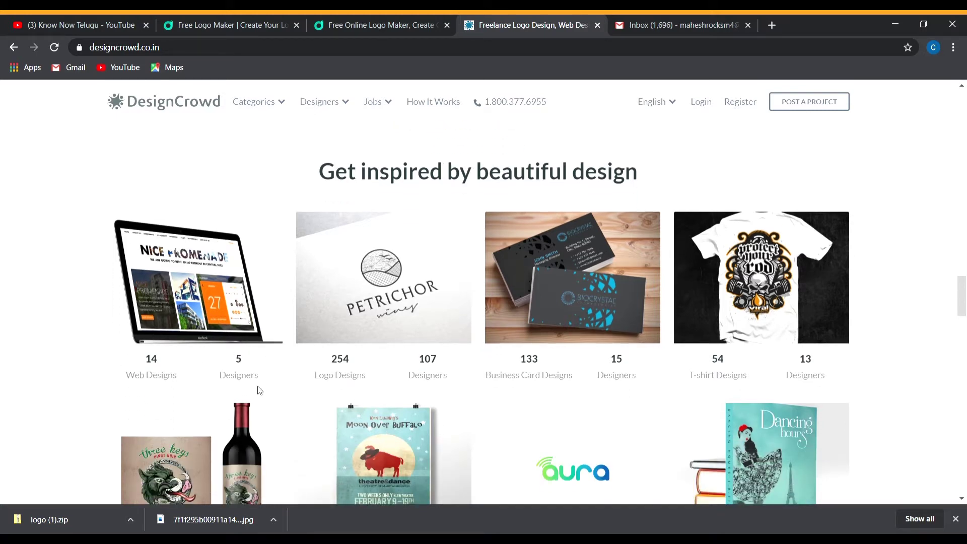
{"action": "scroll", "coordinate": [262, 360], "scroll_direction": "down", "scroll_amount": 3}
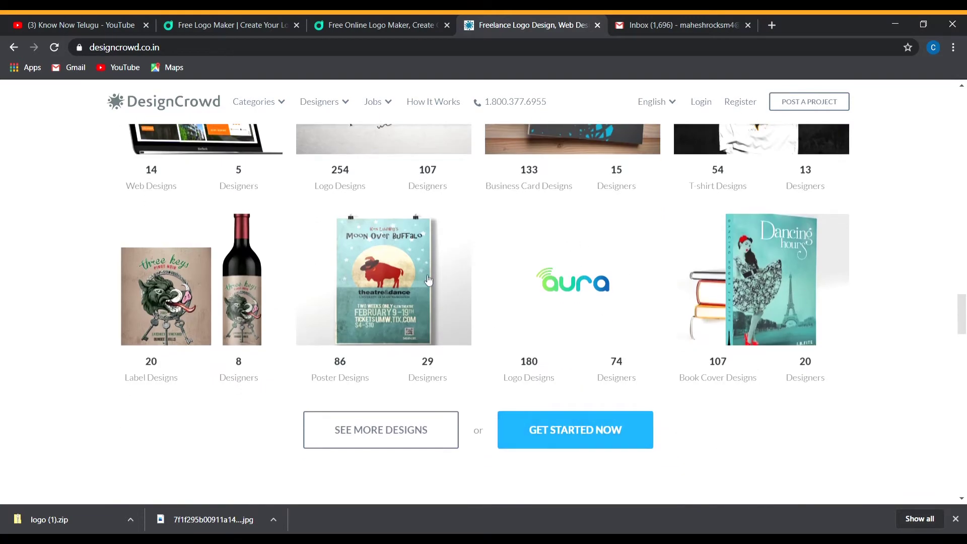
{"action": "scroll", "coordinate": [428, 280], "scroll_direction": "down", "scroll_amount": 4}
- Load more inspiration samples with 'See More Designs', showing Blog, Poster, Banner Ad and Menu designs
{"action": "left_click", "coordinate": [417, 189]}
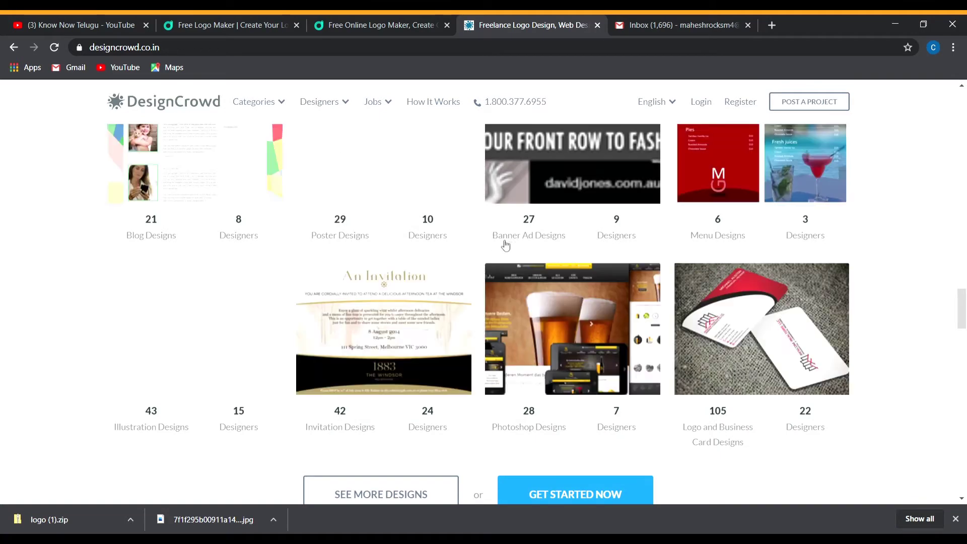
{"action": "scroll", "coordinate": [373, 259], "scroll_direction": "down", "scroll_amount": 1}
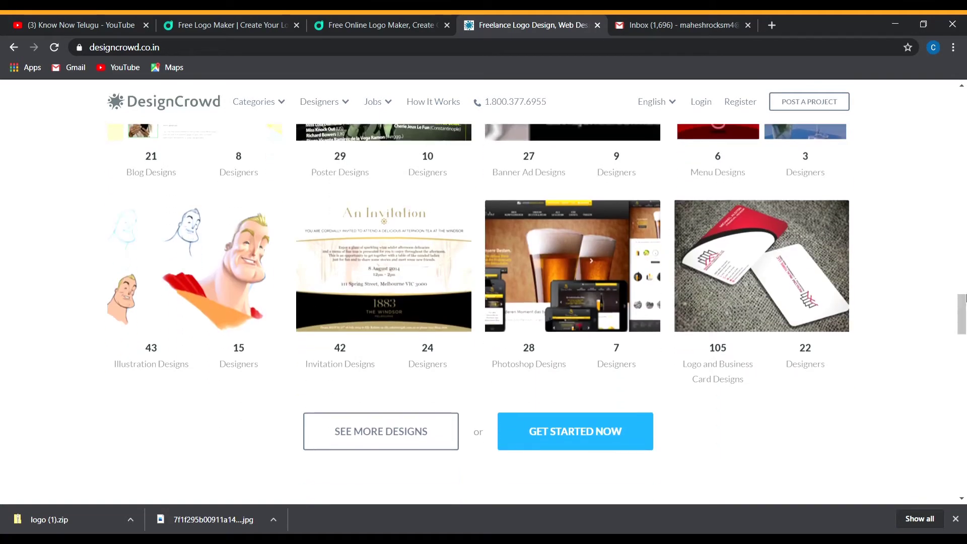
{"action": "scroll", "coordinate": [605, 317], "scroll_direction": "up", "scroll_amount": 3}
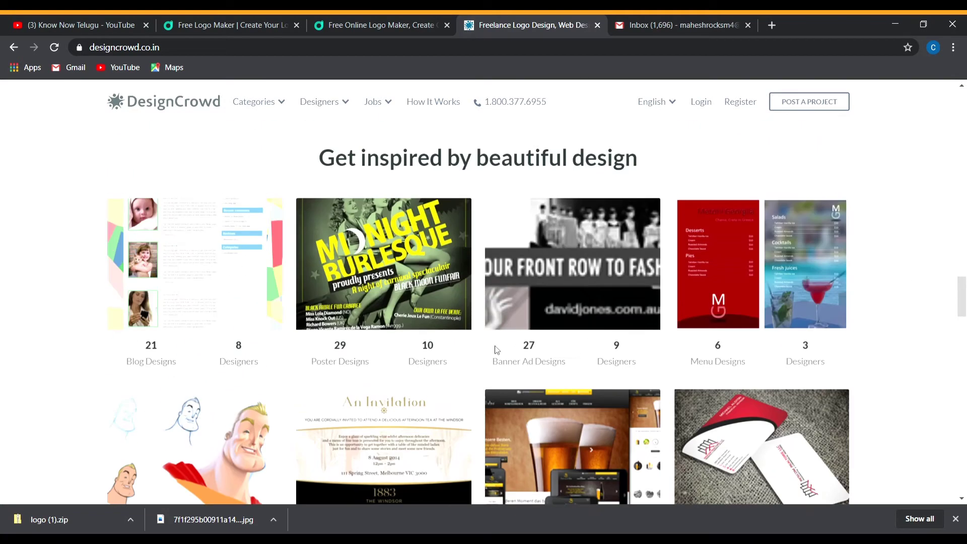
- Open the Blog Design example, choose GET STARTED NOW, then dismiss the designer login modal
{"action": "left_click", "coordinate": [180, 273]}
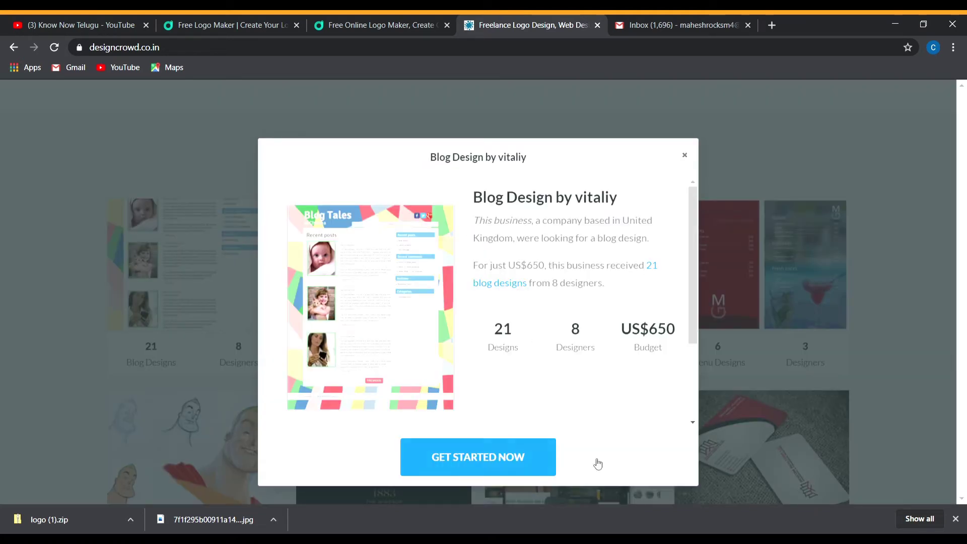
{"action": "left_click", "coordinate": [496, 458]}
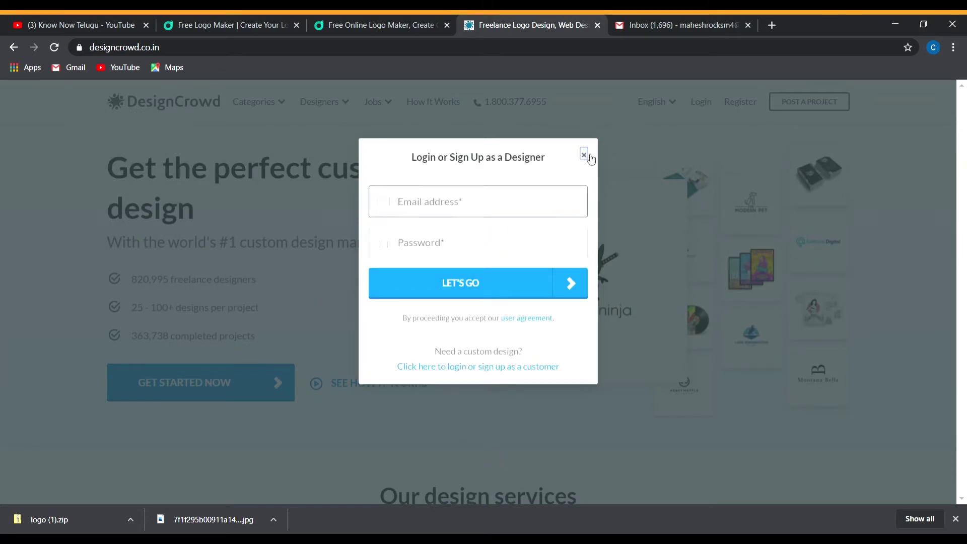
{"action": "left_click", "coordinate": [584, 155]}
{"action": "scroll", "coordinate": [482, 207], "scroll_direction": "down", "scroll_amount": 9}
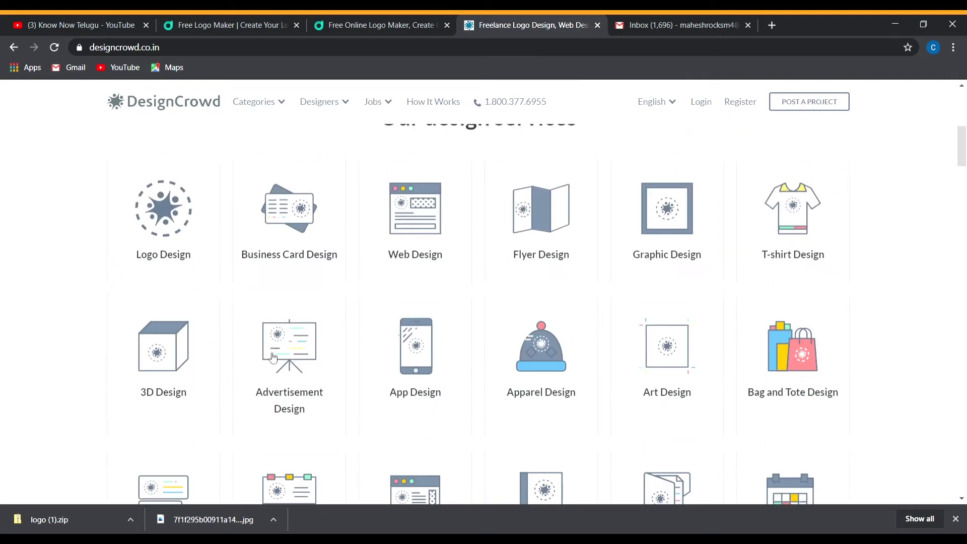
{"action": "scroll", "coordinate": [545, 265], "scroll_direction": "down", "scroll_amount": 2}
{"action": "scroll", "coordinate": [358, 360], "scroll_direction": "down", "scroll_amount": 2}
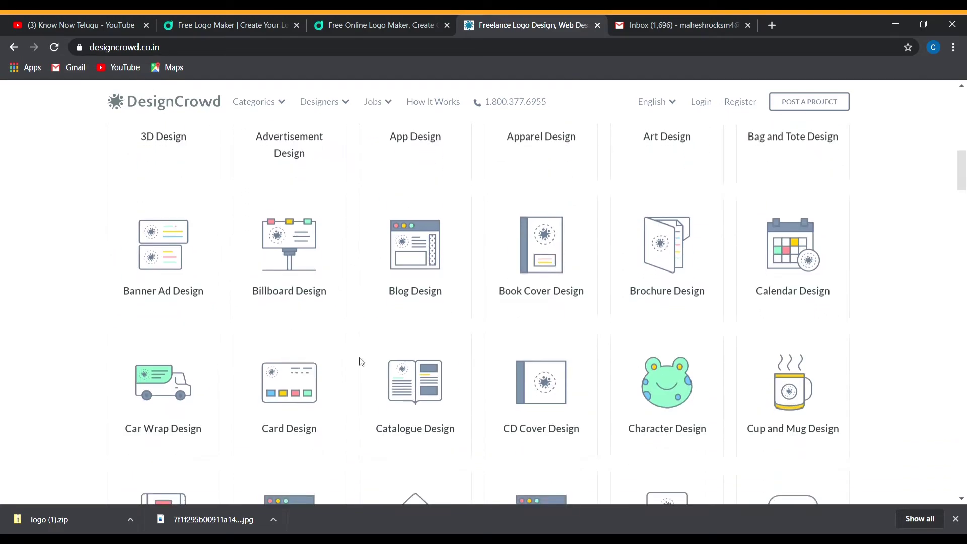
{"action": "scroll", "coordinate": [440, 420], "scroll_direction": "down", "scroll_amount": 4}
{"action": "scroll", "coordinate": [608, 357], "scroll_direction": "down", "scroll_amount": 7}
{"action": "scroll", "coordinate": [608, 357], "scroll_direction": "down", "scroll_amount": 7}
{"action": "scroll", "coordinate": [609, 356], "scroll_direction": "down", "scroll_amount": 5}
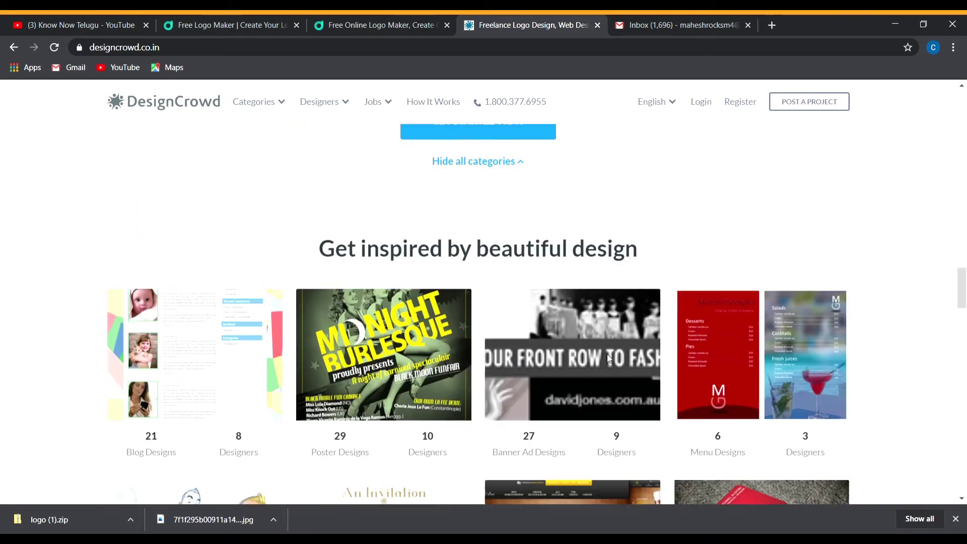
{"action": "scroll", "coordinate": [400, 363], "scroll_direction": "down", "scroll_amount": 2}
{"action": "scroll", "coordinate": [643, 364], "scroll_direction": "down", "scroll_amount": 7}
{"action": "scroll", "coordinate": [420, 361], "scroll_direction": "down", "scroll_amount": 4}
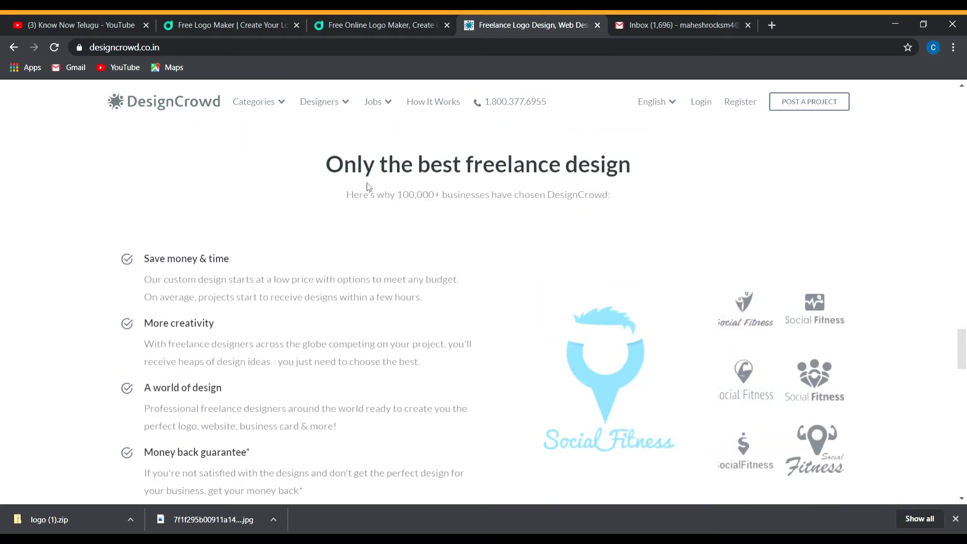
{"action": "left_click_drag", "start_coordinate": [330, 169], "coordinate": [688, 161]}
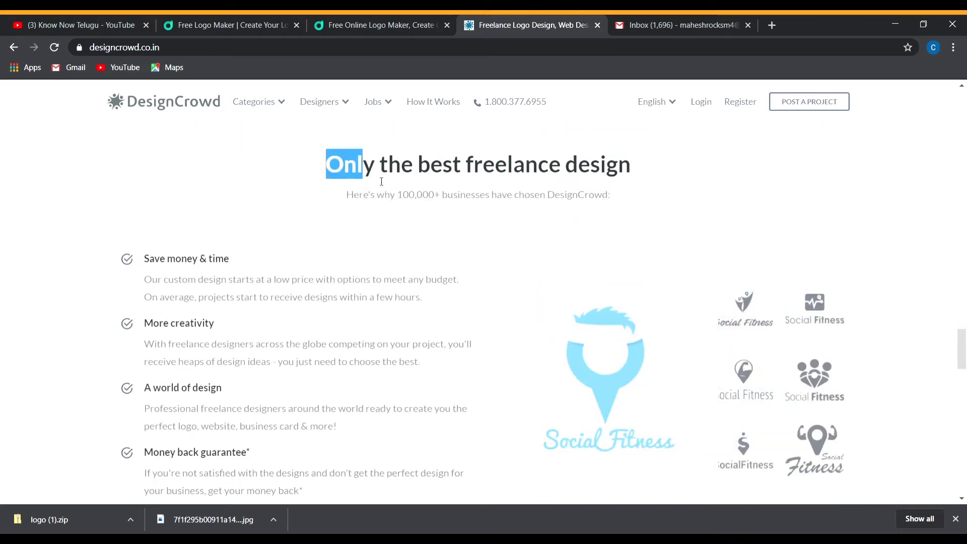
{"action": "scroll", "coordinate": [605, 253], "scroll_direction": "down", "scroll_amount": 1}
{"action": "scroll", "coordinate": [468, 335], "scroll_direction": "down", "scroll_amount": 2}
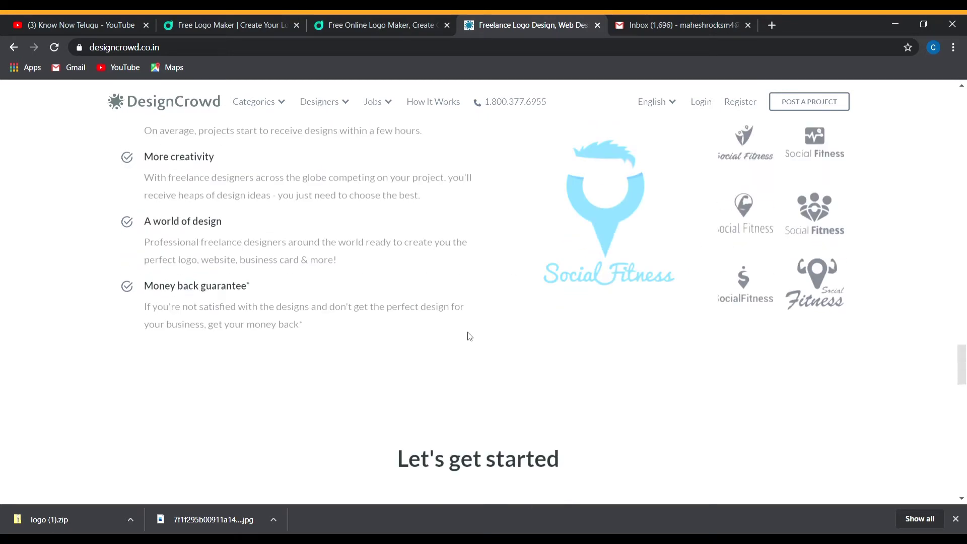
{"action": "scroll", "coordinate": [378, 216], "scroll_direction": "down", "scroll_amount": 4}
{"action": "scroll", "coordinate": [361, 352], "scroll_direction": "down", "scroll_amount": 6}
{"action": "scroll", "coordinate": [415, 279], "scroll_direction": "up", "scroll_amount": 1}
{"action": "scroll", "coordinate": [414, 279], "scroll_direction": "up", "scroll_amount": 3}
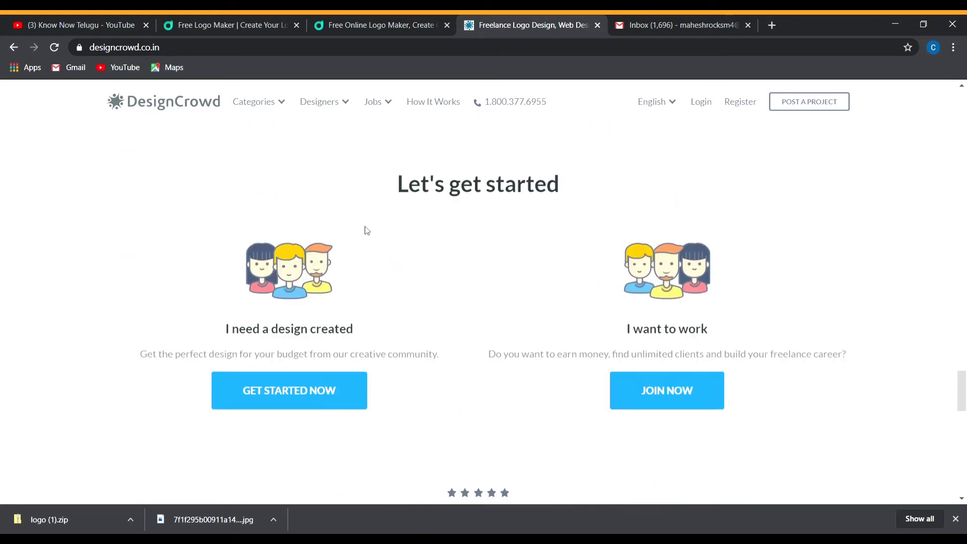
{"action": "scroll", "coordinate": [498, 285], "scroll_direction": "down", "scroll_amount": 2}
{"action": "scroll", "coordinate": [499, 352], "scroll_direction": "down", "scroll_amount": 3}
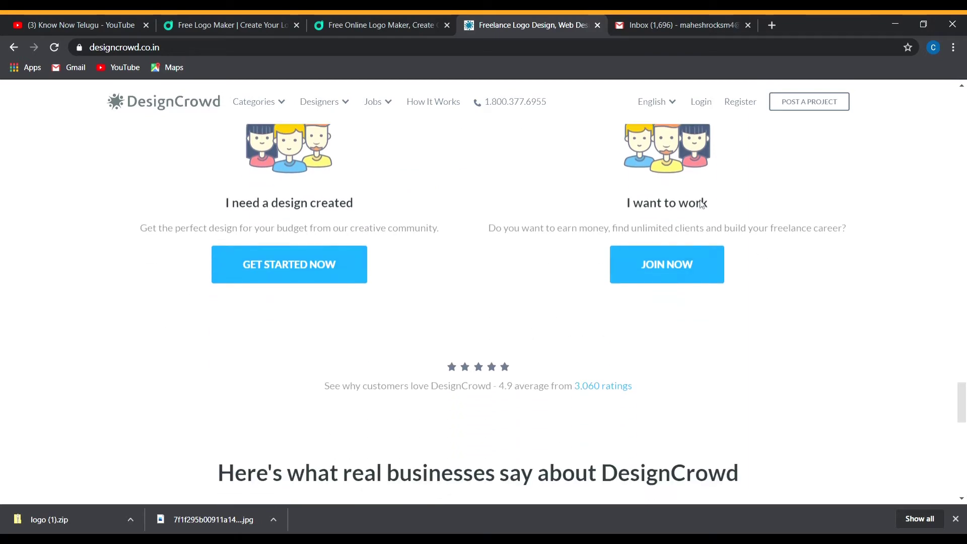
{"action": "scroll", "coordinate": [506, 364], "scroll_direction": "down", "scroll_amount": 5}
{"action": "scroll", "coordinate": [512, 363], "scroll_direction": "down", "scroll_amount": 5}
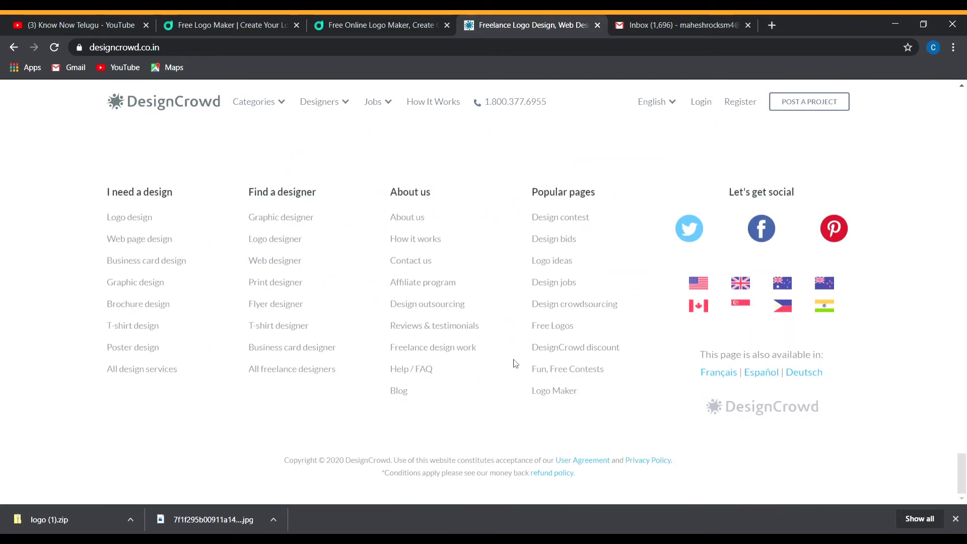
{"action": "scroll", "coordinate": [512, 363], "scroll_direction": "up", "scroll_amount": 1}
{"action": "scroll", "coordinate": [192, 235], "scroll_direction": "up", "scroll_amount": 1}
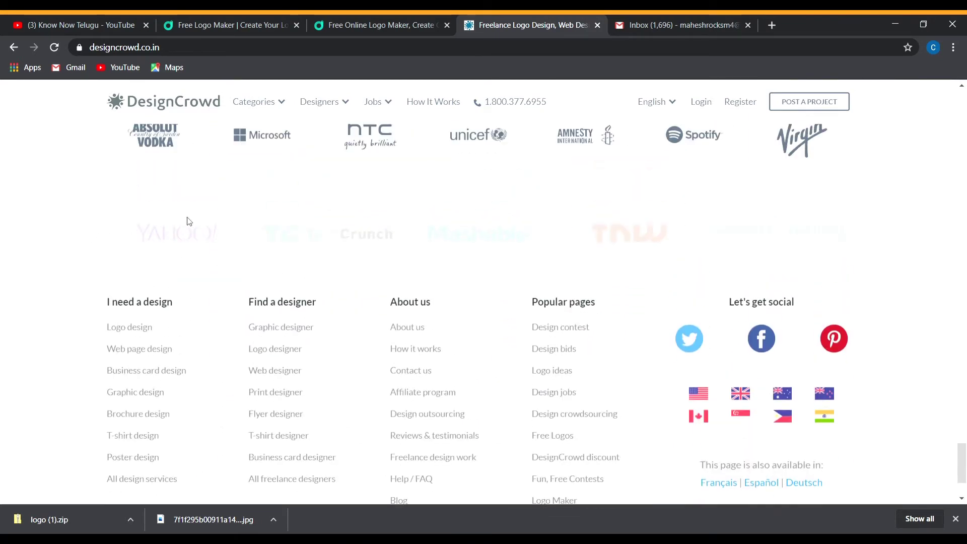
{"action": "scroll", "coordinate": [494, 262], "scroll_direction": "up", "scroll_amount": 1}
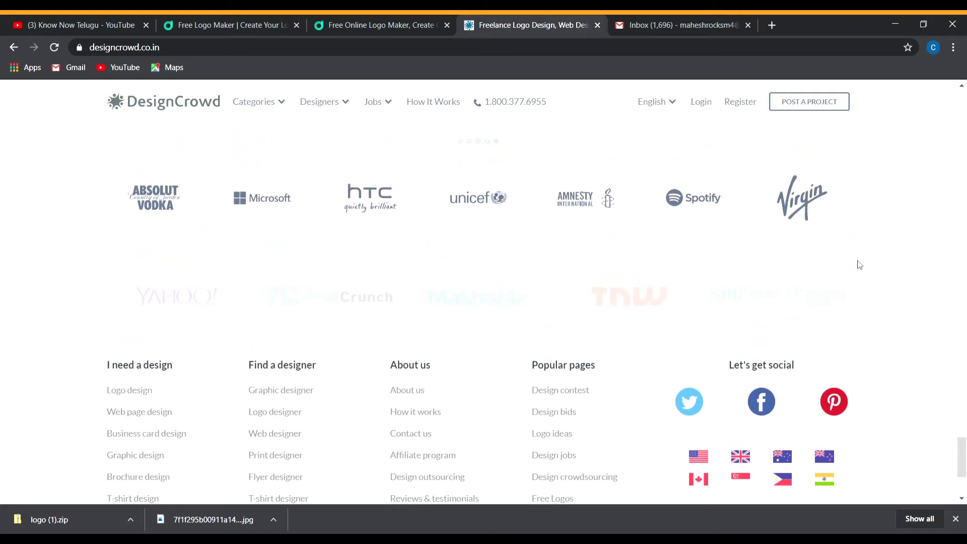
{"action": "scroll", "coordinate": [668, 222], "scroll_direction": "up", "scroll_amount": 1}
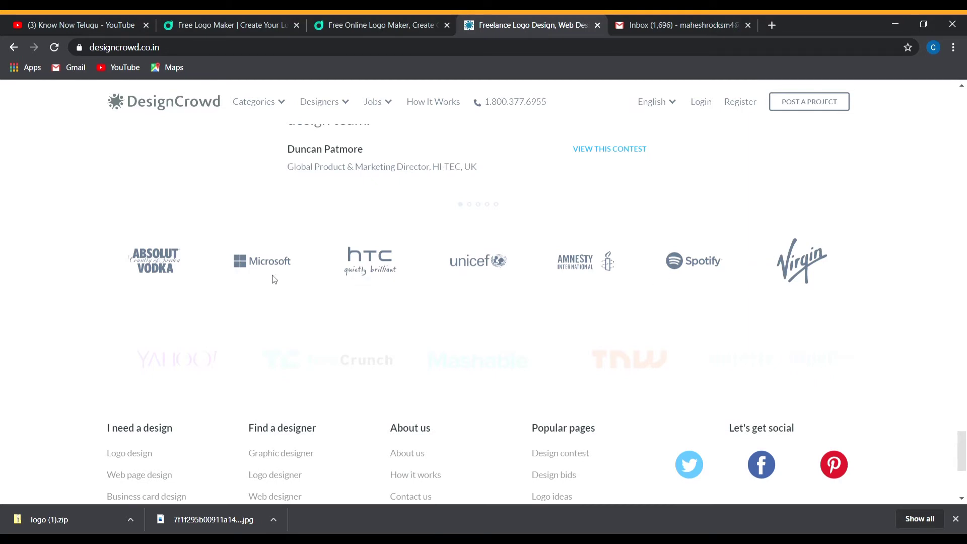
{"action": "scroll", "coordinate": [536, 352], "scroll_direction": "up", "scroll_amount": 2}
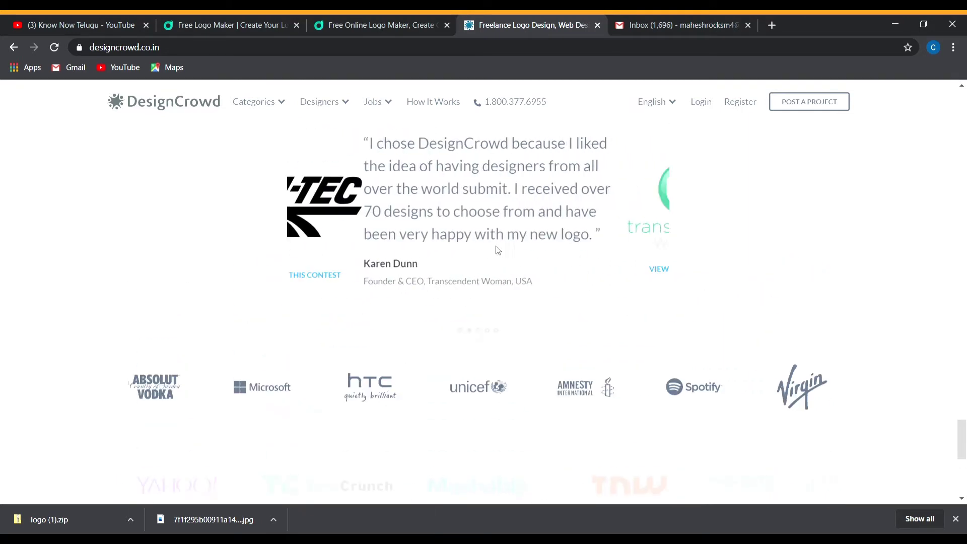
{"action": "scroll", "coordinate": [709, 448], "scroll_direction": "down", "scroll_amount": 3}
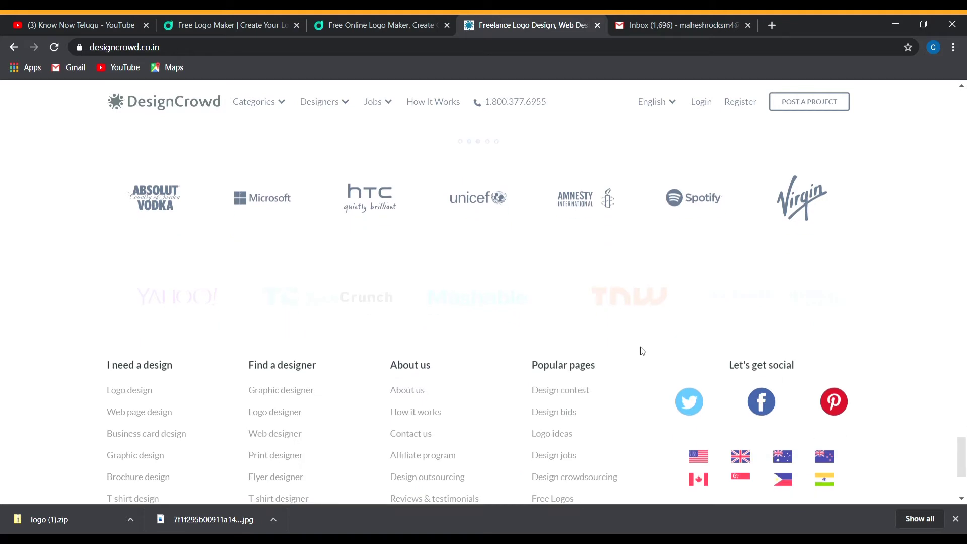
{"action": "scroll", "coordinate": [640, 350], "scroll_direction": "up", "scroll_amount": 2}
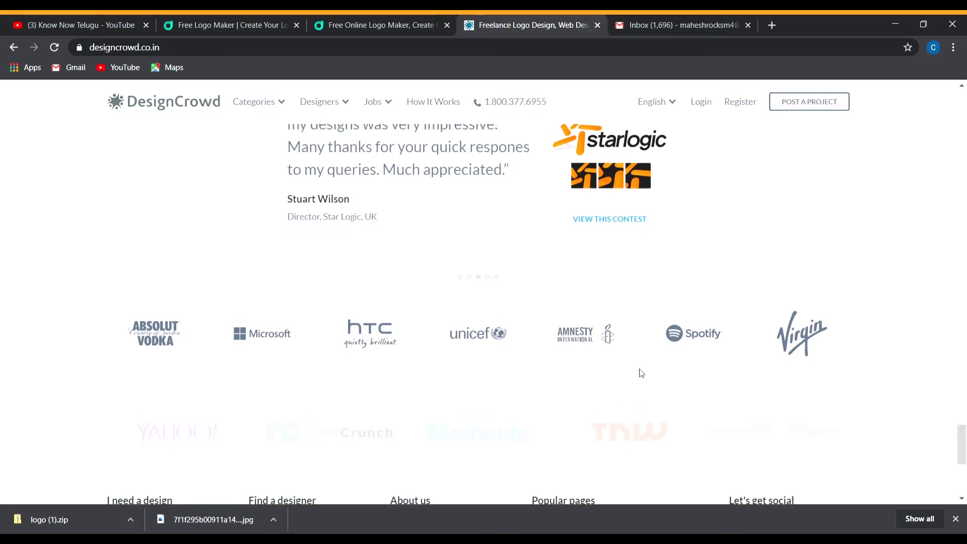
{"action": "scroll", "coordinate": [641, 372], "scroll_direction": "up", "scroll_amount": 4}
{"action": "scroll", "coordinate": [641, 373], "scroll_direction": "up", "scroll_amount": 3}
{"action": "scroll", "coordinate": [641, 373], "scroll_direction": "up", "scroll_amount": 1}
{"action": "scroll", "coordinate": [641, 375], "scroll_direction": "down", "scroll_amount": 4}
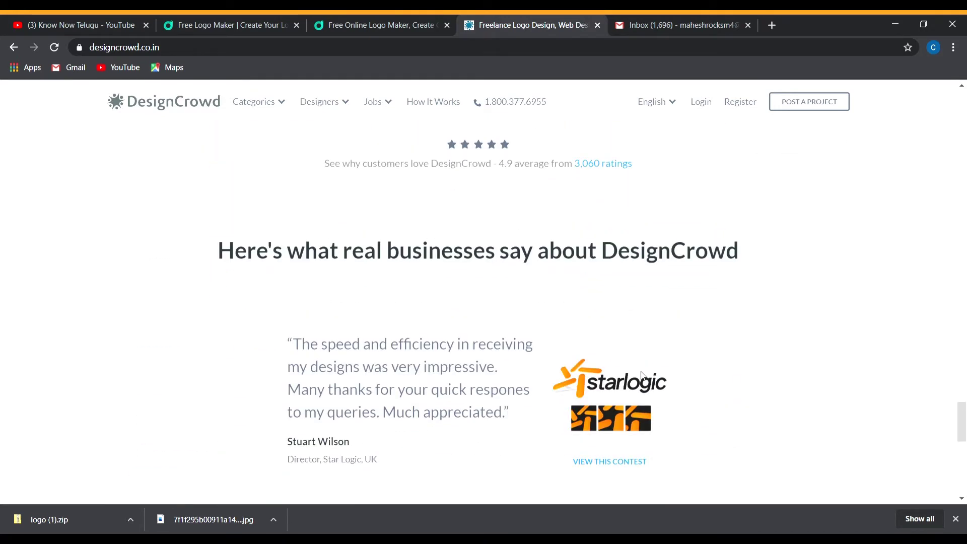
{"action": "scroll", "coordinate": [642, 375], "scroll_direction": "down", "scroll_amount": 4}
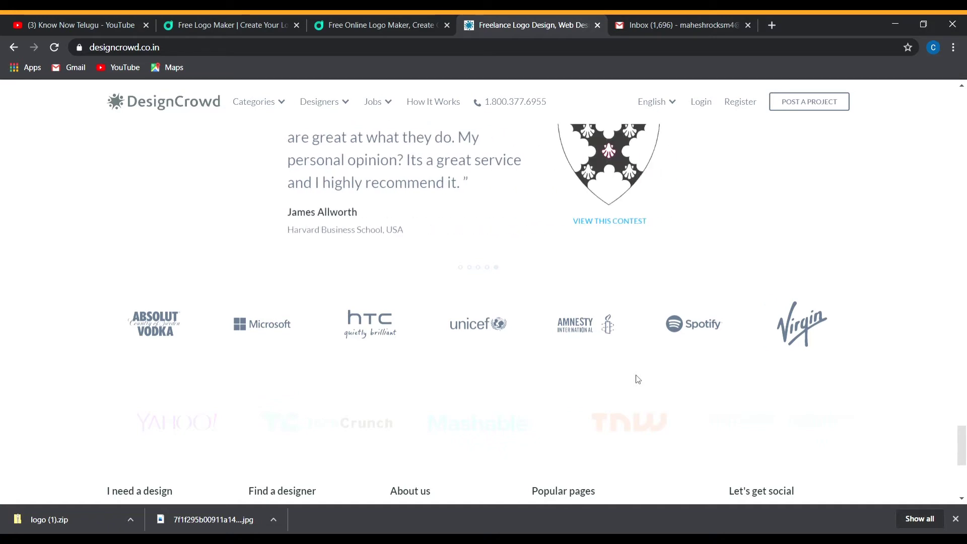
{"action": "scroll", "coordinate": [637, 379], "scroll_direction": "down", "scroll_amount": 5}
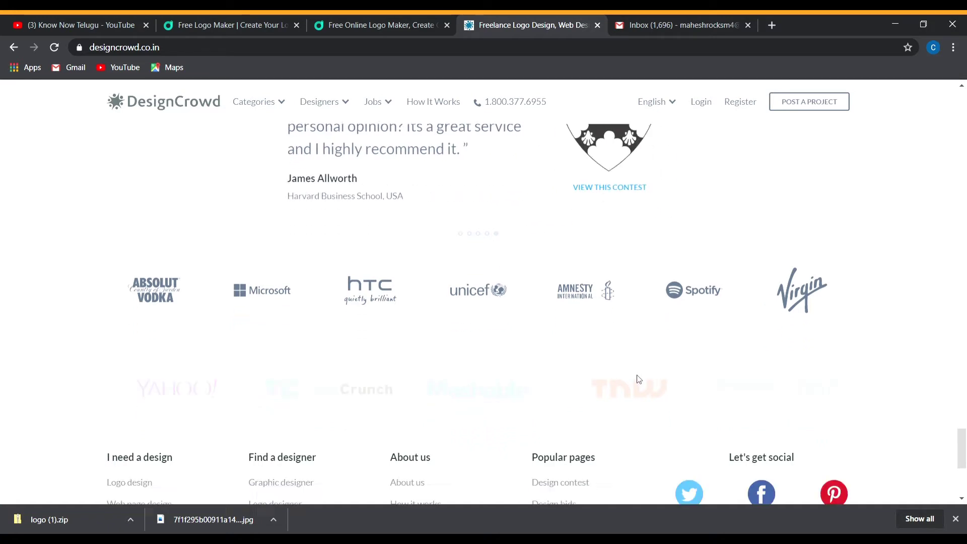
{"action": "scroll", "coordinate": [638, 393], "scroll_direction": "up", "scroll_amount": 3}
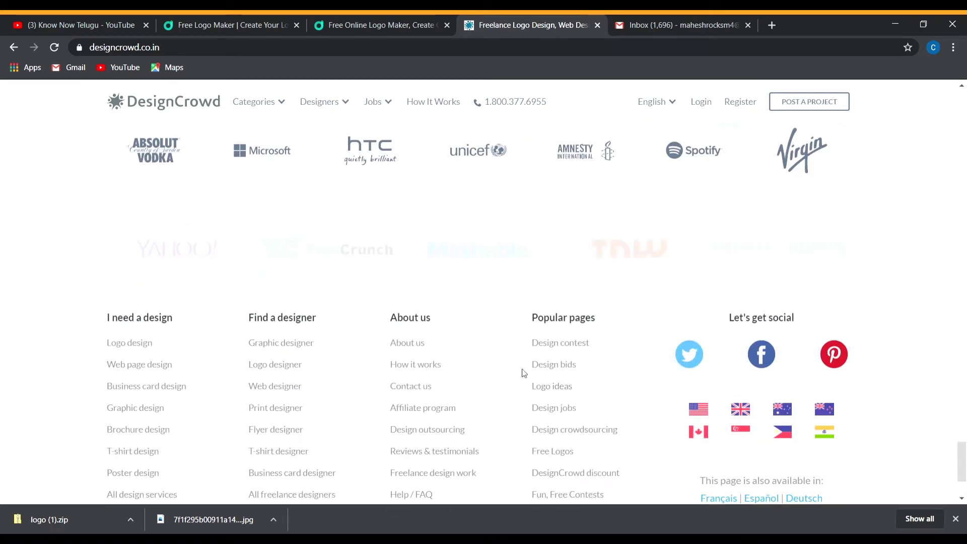
{"action": "scroll", "coordinate": [524, 372], "scroll_direction": "down", "scroll_amount": 3}
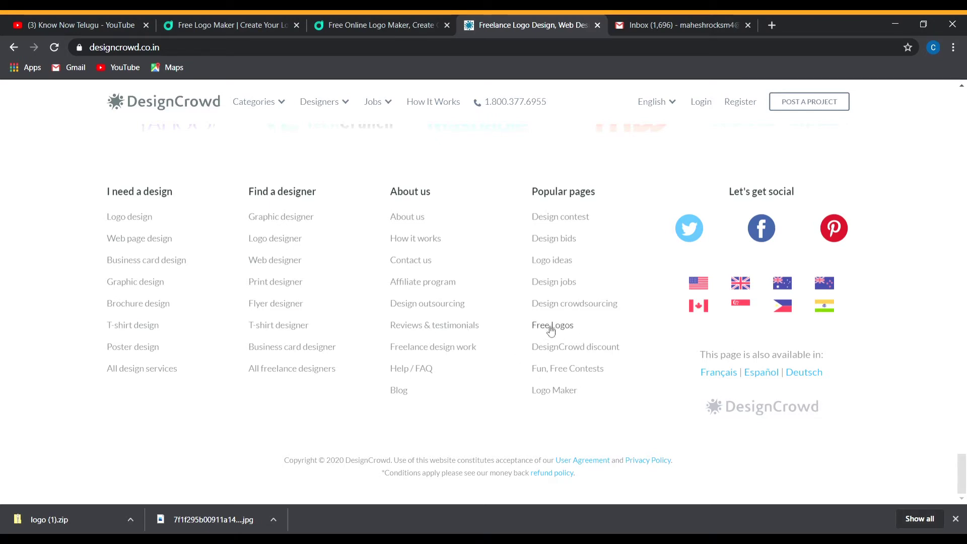
{"action": "scroll", "coordinate": [600, 335], "scroll_direction": "up", "scroll_amount": 4}
{"action": "scroll", "coordinate": [600, 334], "scroll_direction": "up", "scroll_amount": 5}
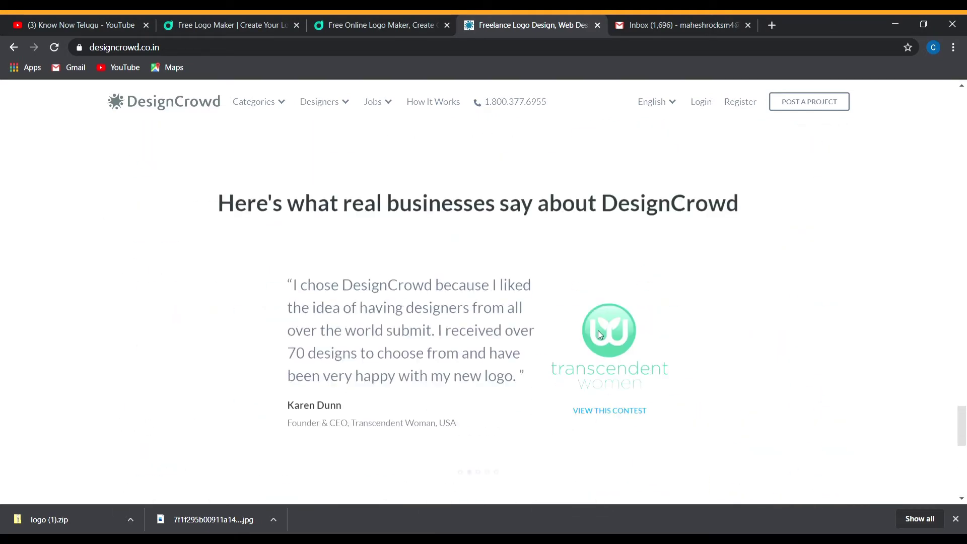
{"action": "scroll", "coordinate": [599, 335], "scroll_direction": "up", "scroll_amount": 5}
{"action": "scroll", "coordinate": [351, 288], "scroll_direction": "up", "scroll_amount": 1}
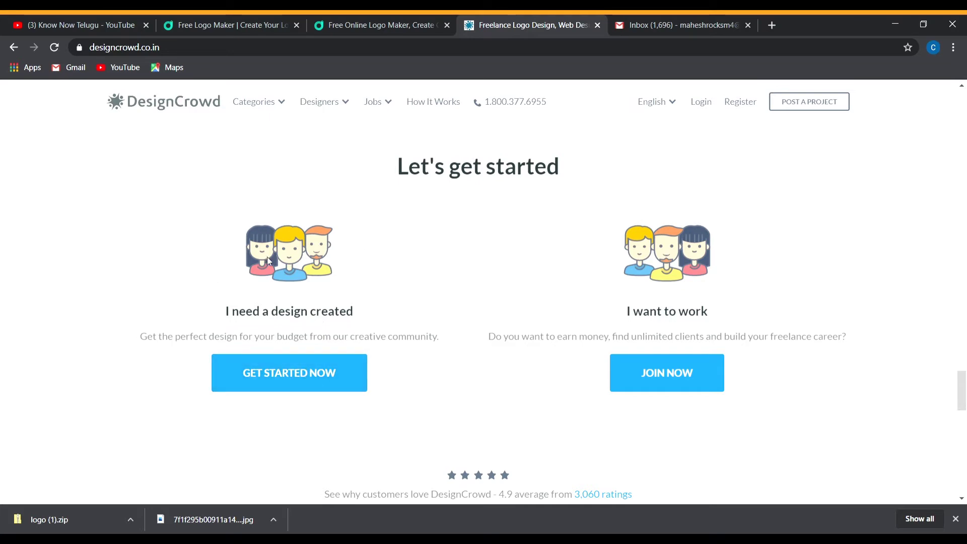
{"action": "scroll", "coordinate": [358, 336], "scroll_direction": "down", "scroll_amount": 2}
{"action": "scroll", "coordinate": [358, 336], "scroll_direction": "down", "scroll_amount": 3}
{"action": "scroll", "coordinate": [361, 339], "scroll_direction": "down", "scroll_amount": 4}
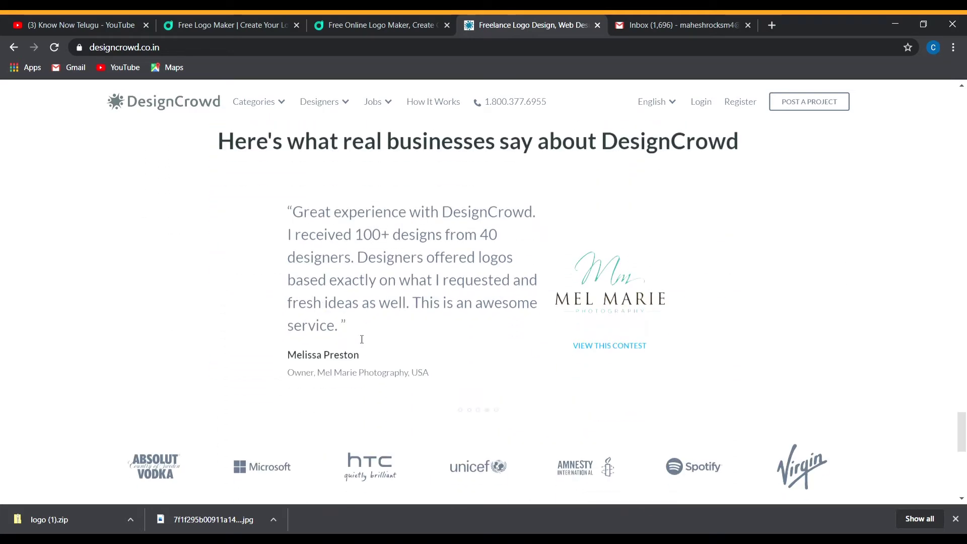
{"action": "scroll", "coordinate": [442, 449], "scroll_direction": "up", "scroll_amount": 6}
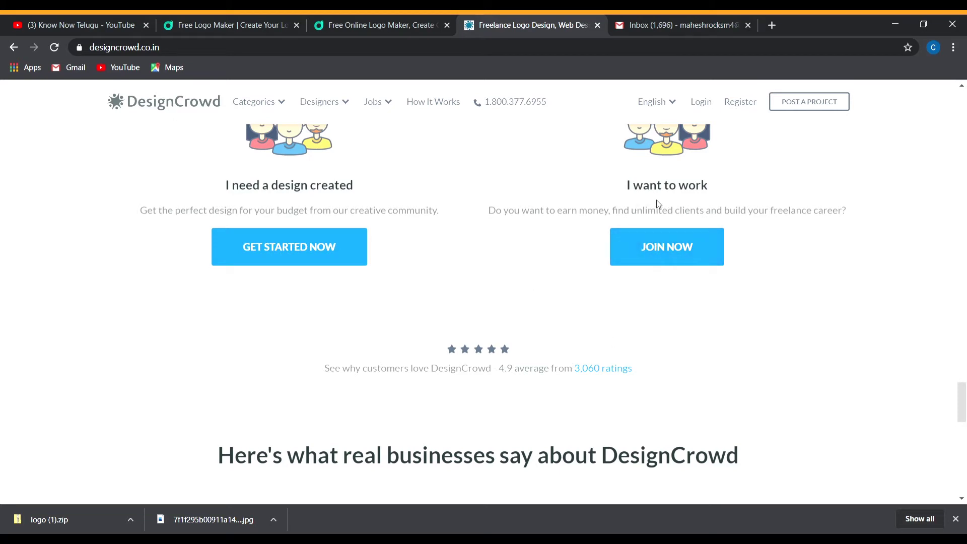
- Join DesignCrowd as a designer by entering an email address and password, then submitting
{"action": "left_click", "coordinate": [684, 249]}
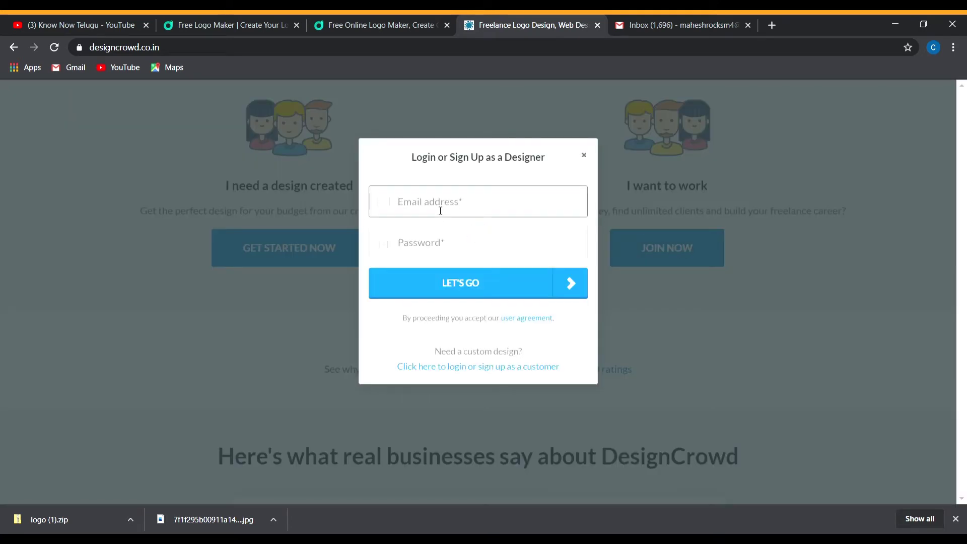
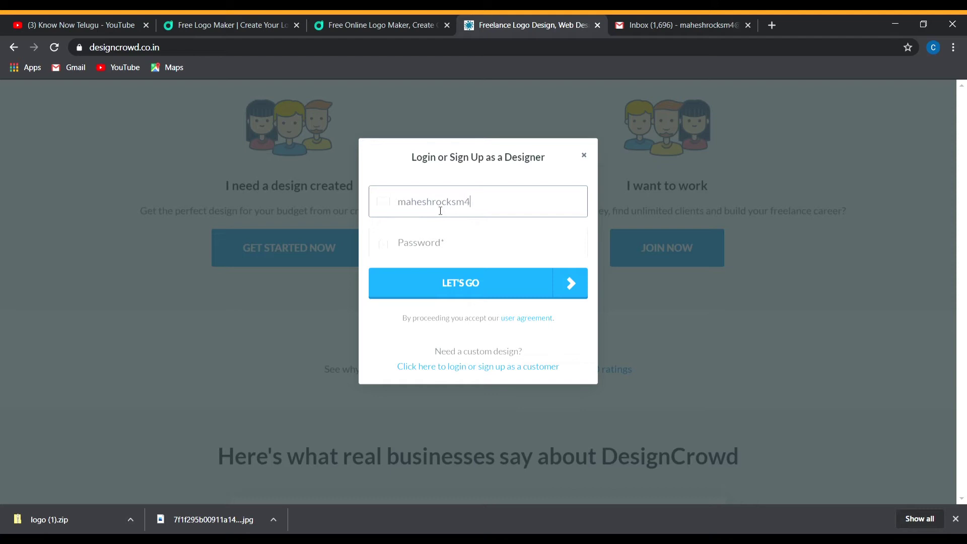
{"action": "left_click", "coordinate": [465, 248]}
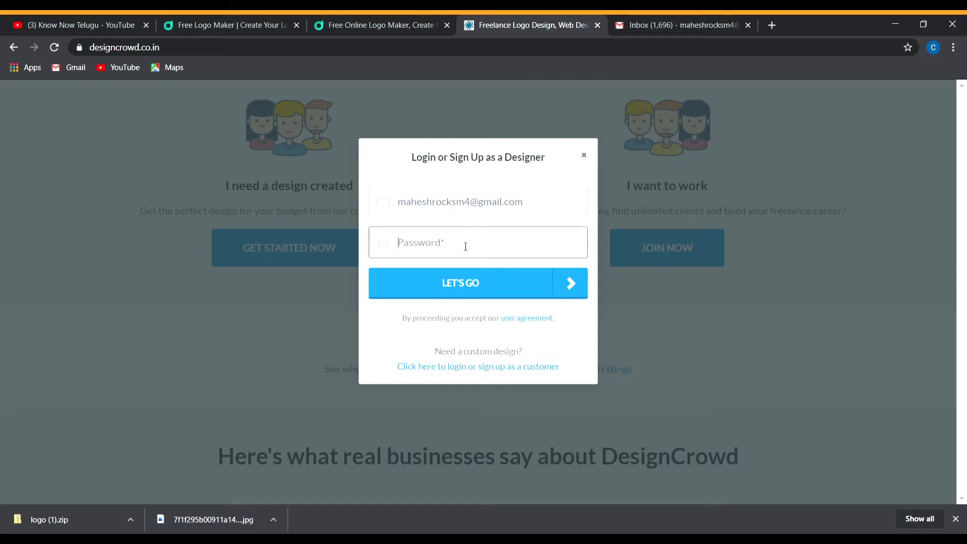
{"action": "type", "text": "•"}
{"action": "type", "text": "•••"}
{"action": "left_click", "coordinate": [475, 287]}
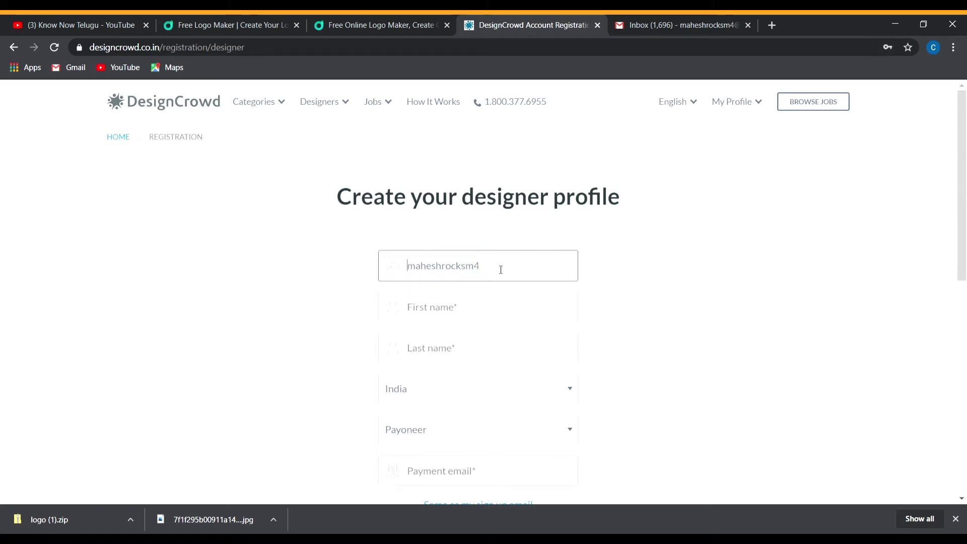
- Enter the designer's first and last name in the profile form
{"action": "left_click", "coordinate": [463, 311]}
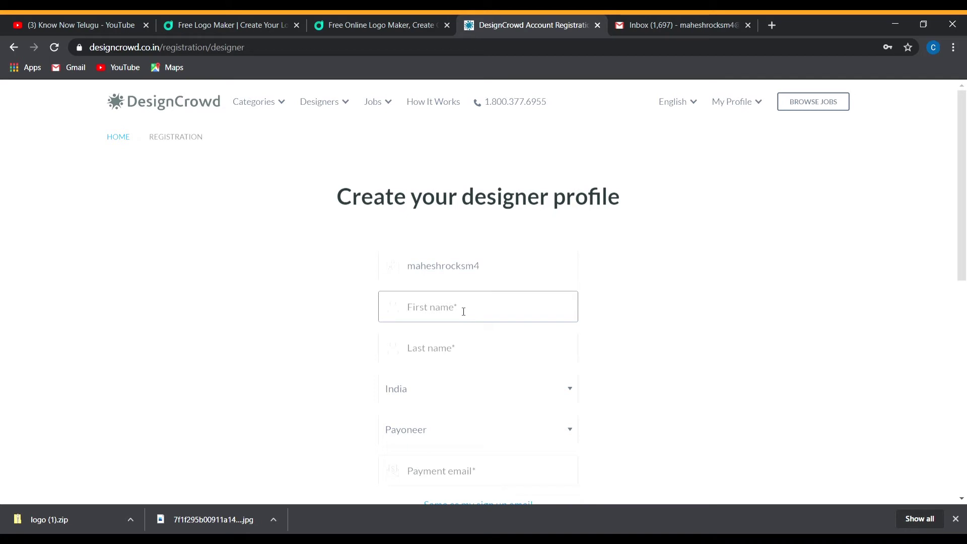
{"action": "type", "text": "mahesh"}
{"action": "left_click", "coordinate": [470, 356]}
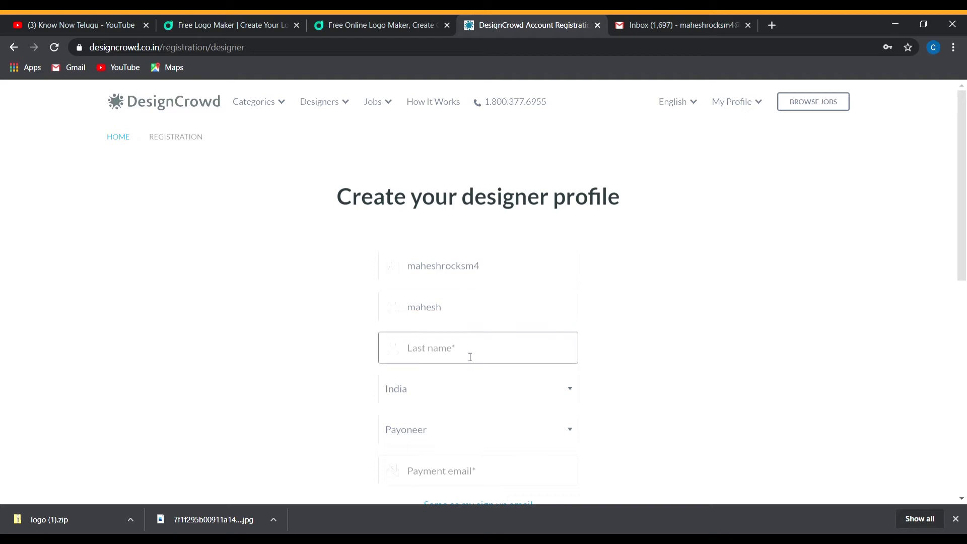
{"action": "type", "text": "tula"}
- Keep country India, set payment method to PayPal, and enter the PayPal payment e-mail
{"action": "key", "text": "Tab"}
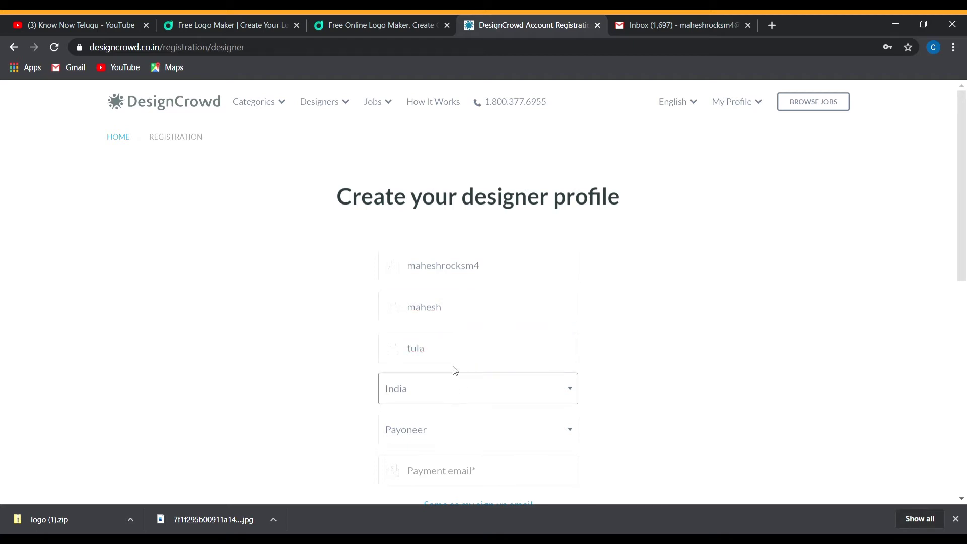
{"action": "key", "text": "Tab"}
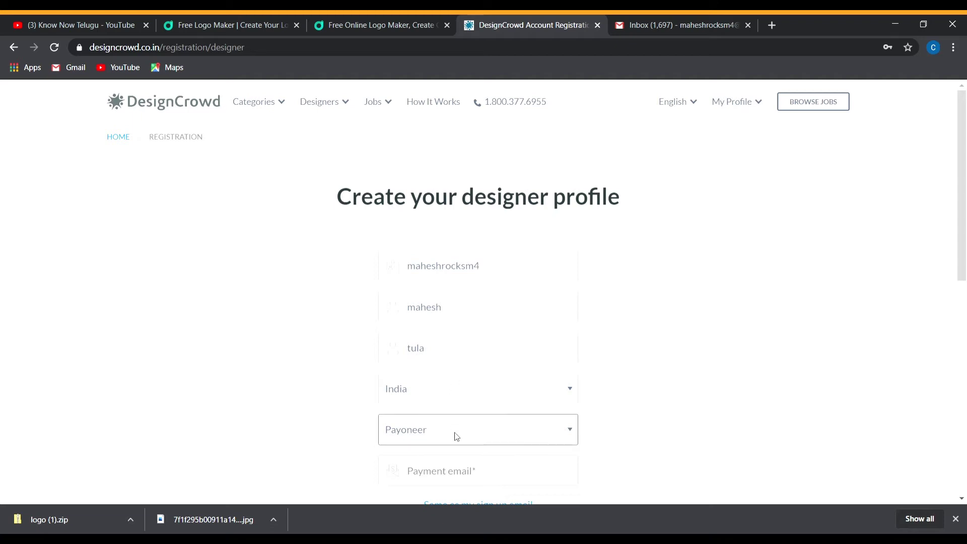
{"action": "scroll", "coordinate": [633, 281], "scroll_direction": "down", "scroll_amount": 1}
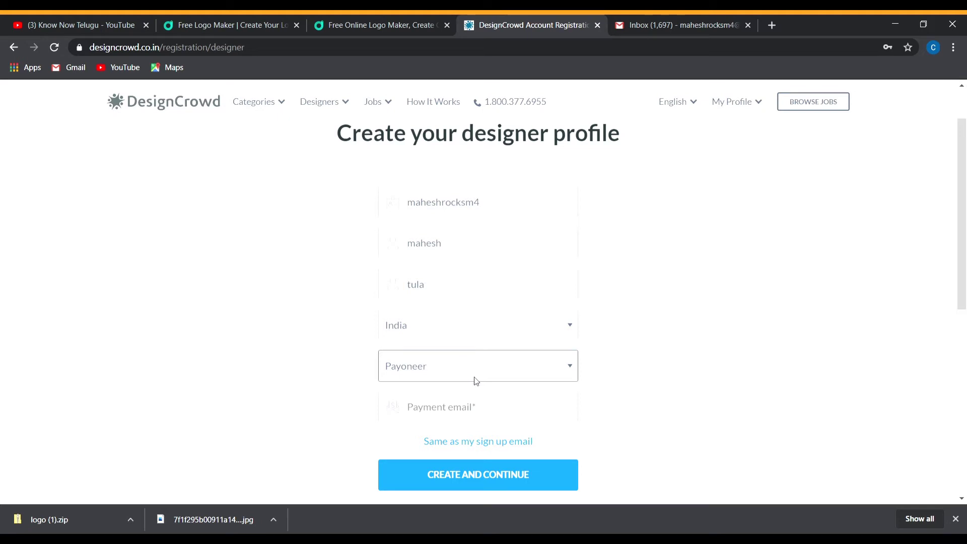
{"action": "key", "text": "Up"}
{"action": "left_click", "coordinate": [463, 416]}
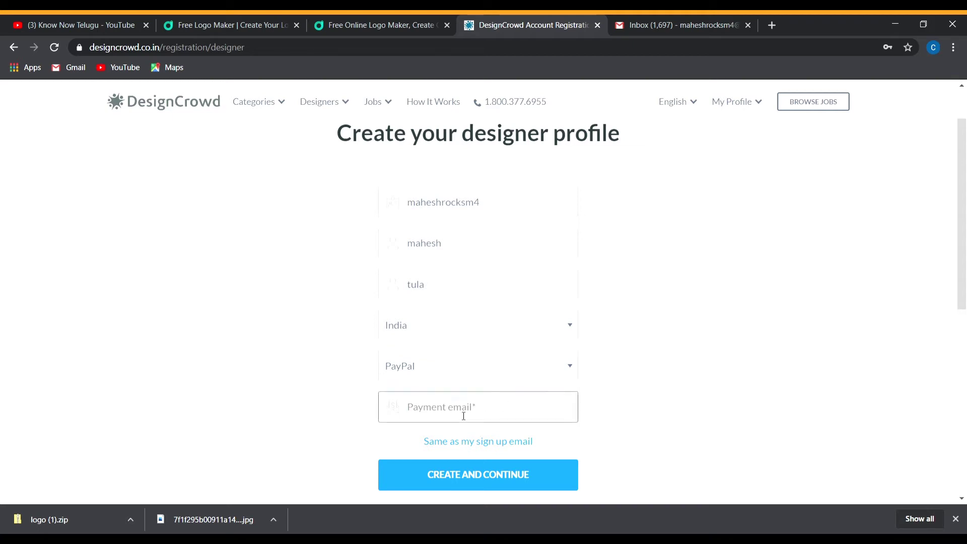
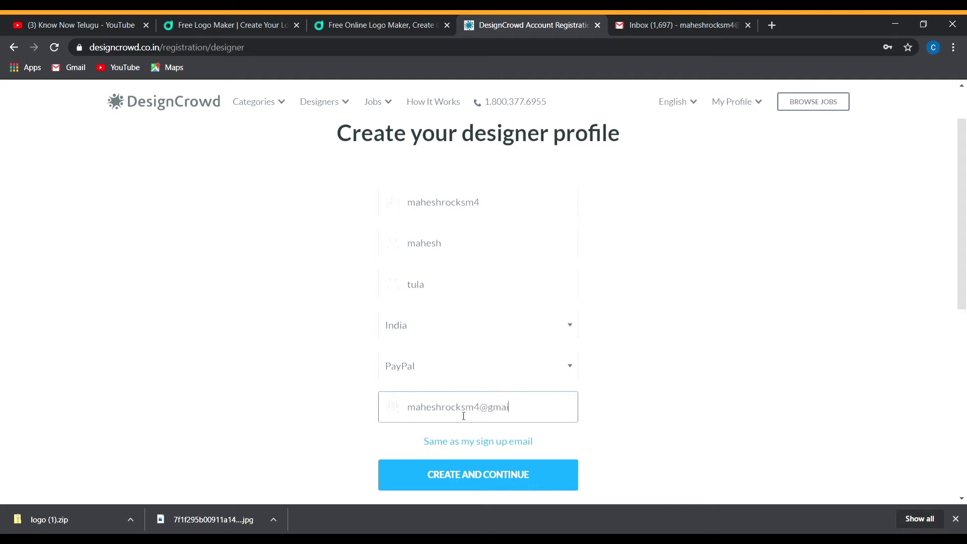
{"action": "scroll", "coordinate": [501, 287], "scroll_direction": "up", "scroll_amount": 1}
{"action": "scroll", "coordinate": [494, 453], "scroll_direction": "down", "scroll_amount": 1}
{"action": "scroll", "coordinate": [454, 404], "scroll_direction": "down", "scroll_amount": 1}
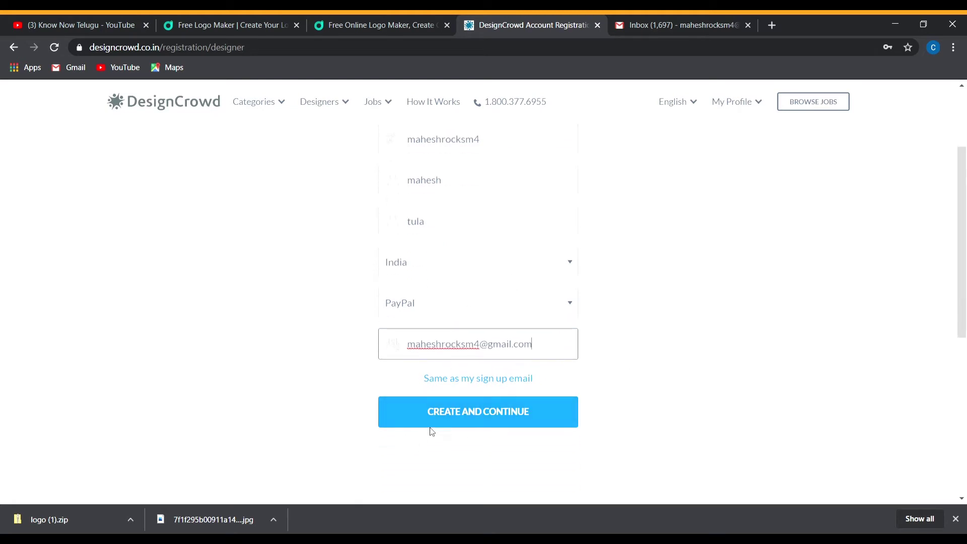
- Submit the designer profile with CREATE AND CONTINUE and browse the 326 open design jobs
{"action": "left_click", "coordinate": [509, 414]}
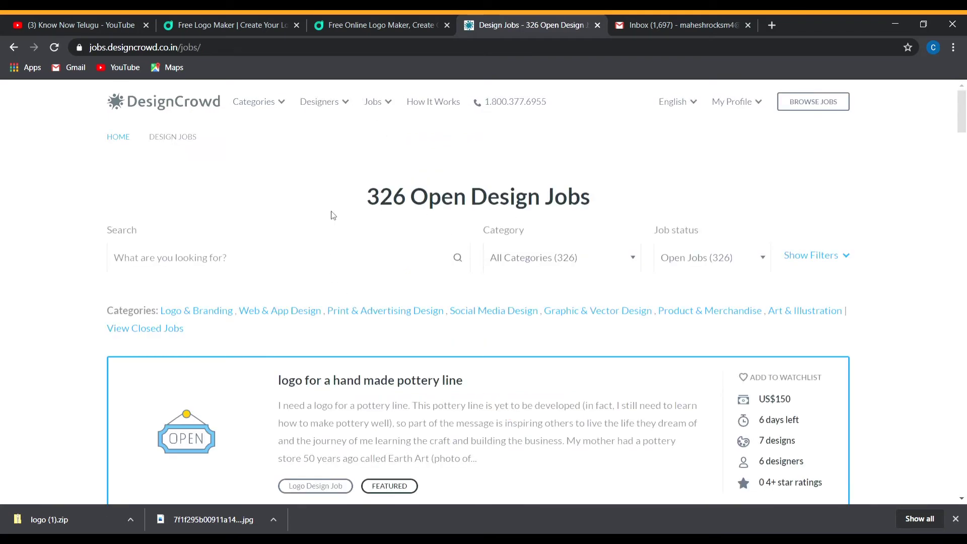
{"action": "scroll", "coordinate": [362, 304], "scroll_direction": "down", "scroll_amount": 7}
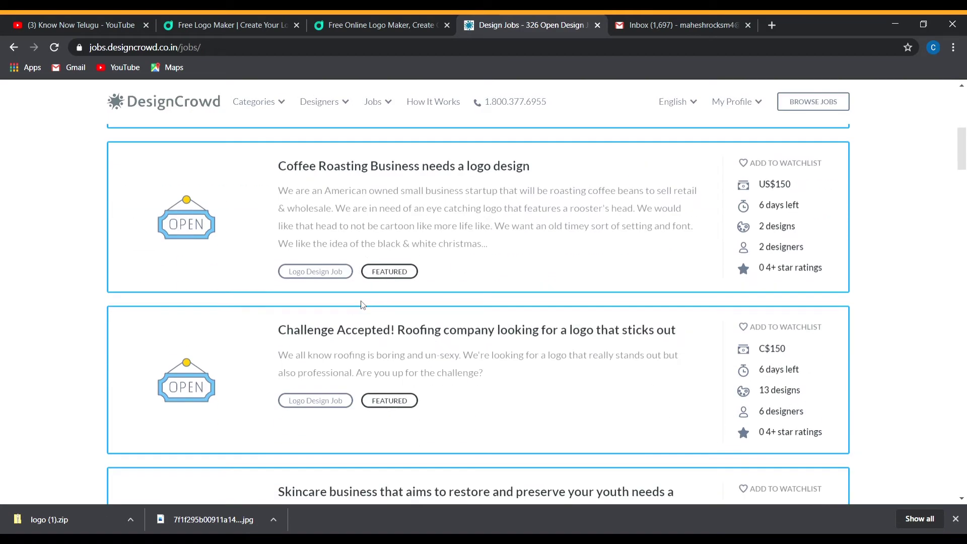
{"action": "scroll", "coordinate": [361, 305], "scroll_direction": "down", "scroll_amount": 5}
{"action": "scroll", "coordinate": [363, 306], "scroll_direction": "down", "scroll_amount": 5}
{"action": "scroll", "coordinate": [364, 306], "scroll_direction": "down", "scroll_amount": 5}
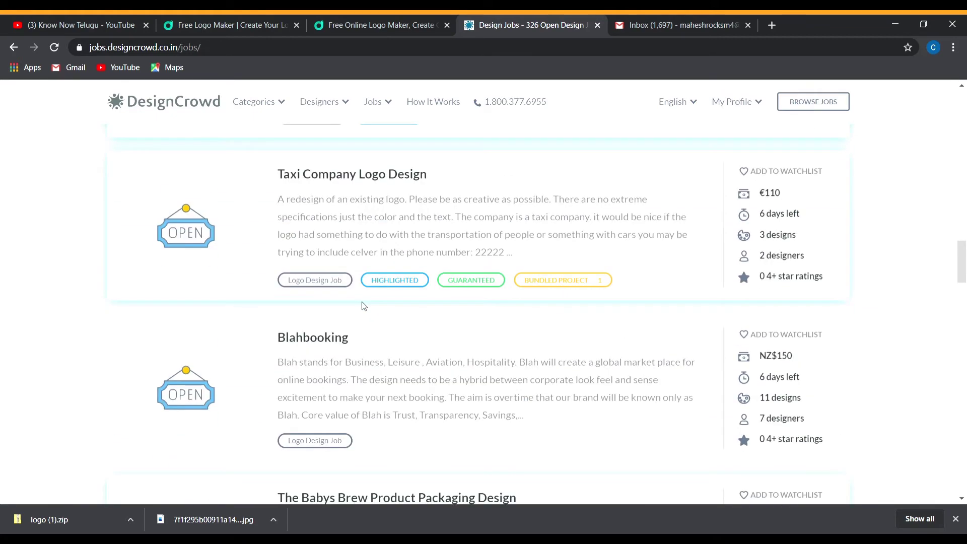
{"action": "scroll", "coordinate": [364, 306], "scroll_direction": "down", "scroll_amount": 3}
{"action": "scroll", "coordinate": [372, 314], "scroll_direction": "up", "scroll_amount": 3}
{"action": "scroll", "coordinate": [381, 322], "scroll_direction": "up", "scroll_amount": 5}
{"action": "scroll", "coordinate": [368, 324], "scroll_direction": "up", "scroll_amount": 3}
{"action": "scroll", "coordinate": [376, 332], "scroll_direction": "up", "scroll_amount": 5}
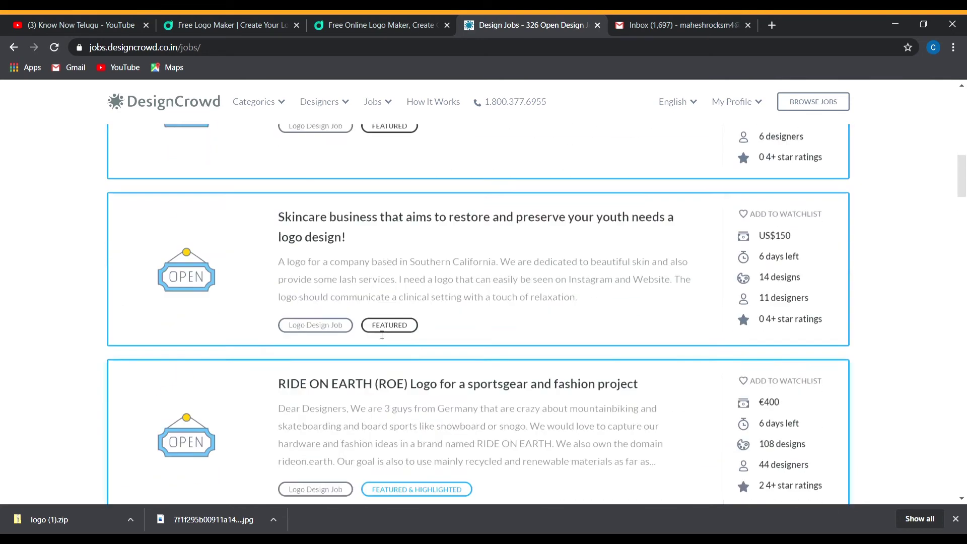
{"action": "scroll", "coordinate": [385, 343], "scroll_direction": "up", "scroll_amount": 5}
{"action": "scroll", "coordinate": [386, 391], "scroll_direction": "up", "scroll_amount": 6}
{"action": "scroll", "coordinate": [385, 391], "scroll_direction": "up", "scroll_amount": 2}
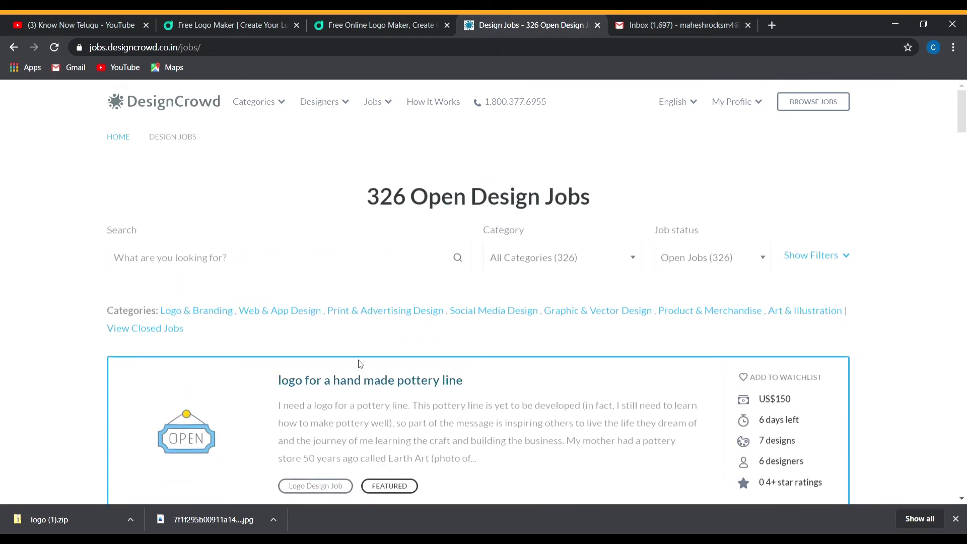
- Search the job board for 'logo', narrowing it to 257 open design jobs
{"action": "left_click", "coordinate": [299, 258]}
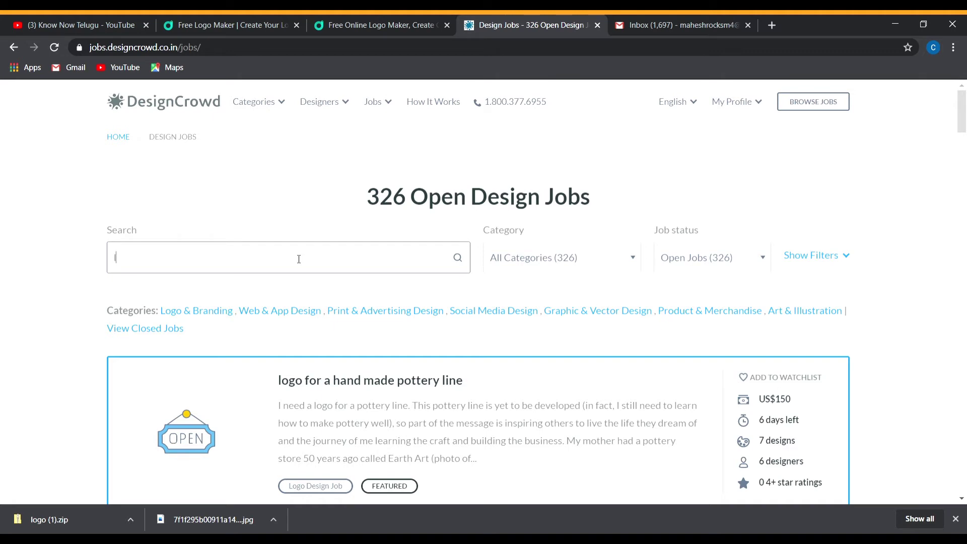
{"action": "type", "text": "ogo"}
{"action": "key", "text": "Return"}
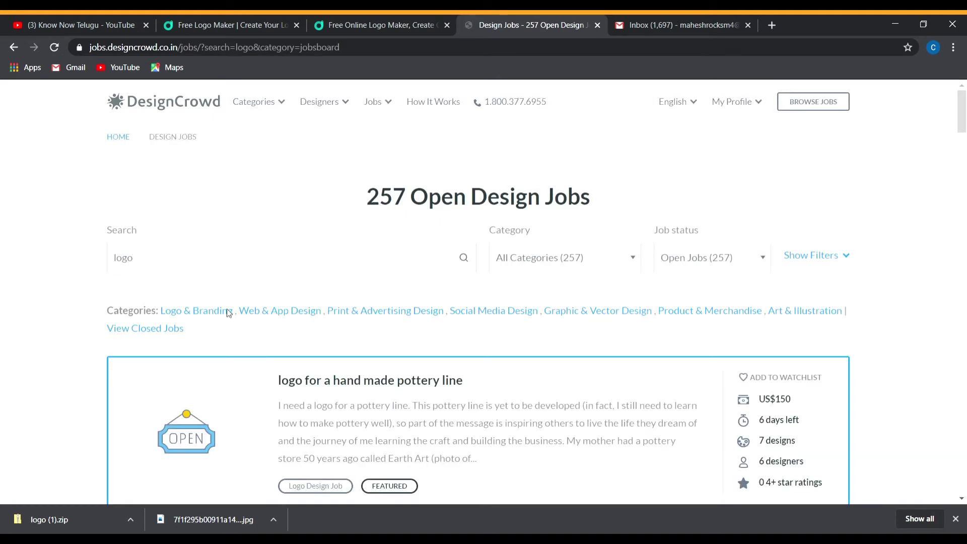
{"action": "scroll", "coordinate": [277, 366], "scroll_direction": "down", "scroll_amount": 2}
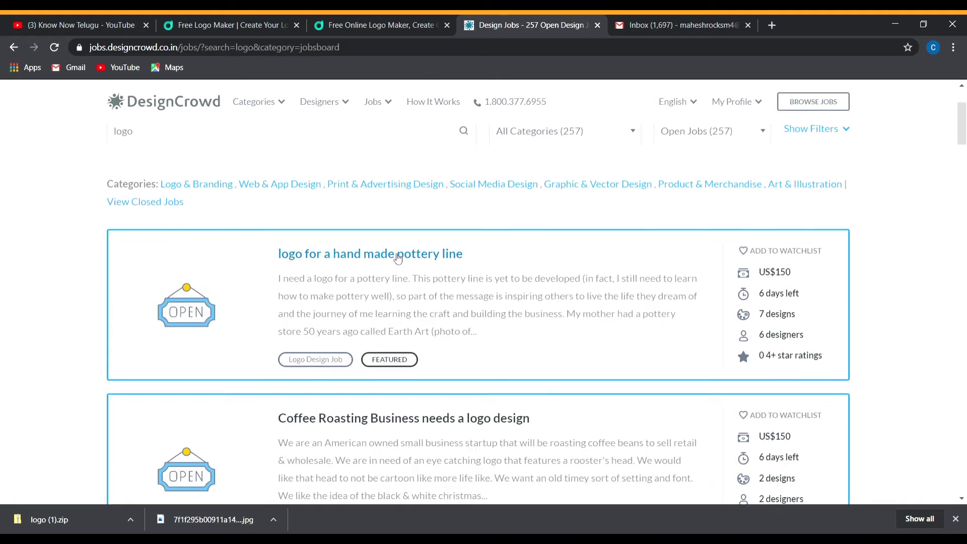
{"action": "left_click", "coordinate": [413, 259]}
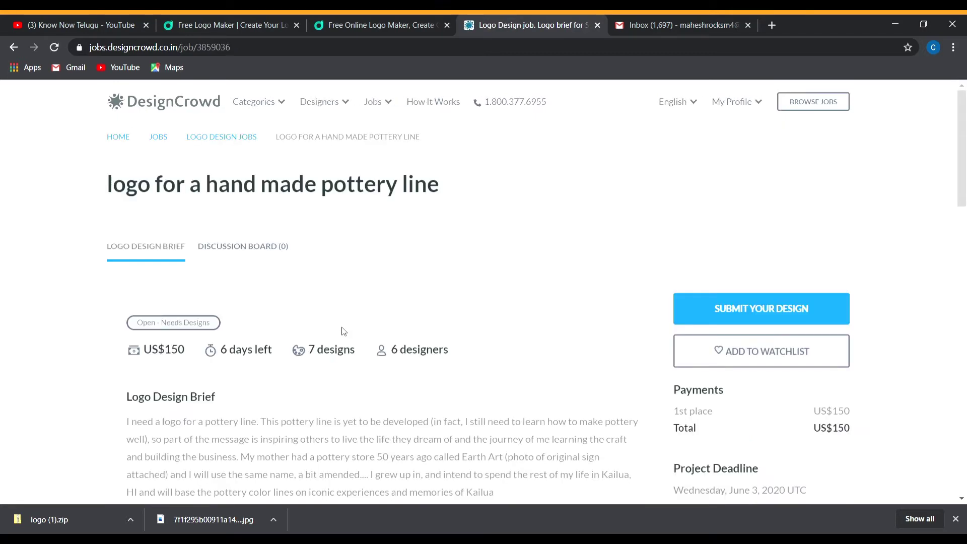
{"action": "scroll", "coordinate": [163, 304], "scroll_direction": "down", "scroll_amount": 3}
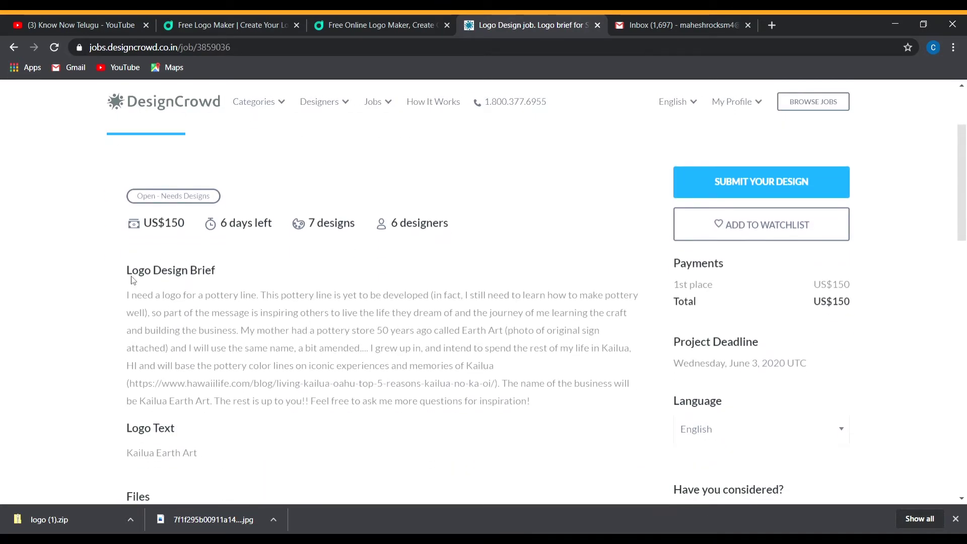
{"action": "left_click_drag", "start_coordinate": [130, 270], "coordinate": [216, 272]}
{"action": "left_click", "coordinate": [262, 368]}
{"action": "scroll", "coordinate": [263, 367], "scroll_direction": "down", "scroll_amount": 3}
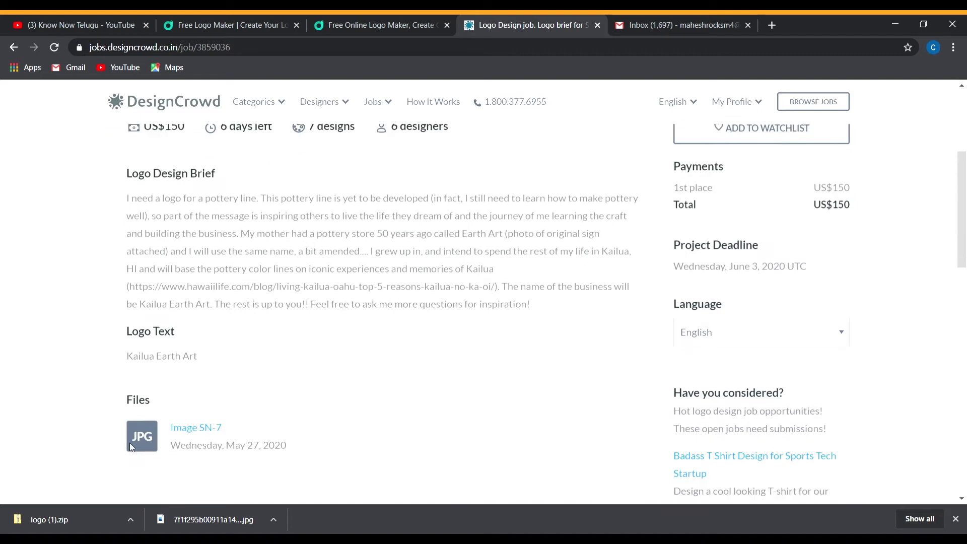
{"action": "triple_click", "coordinate": [135, 304]}
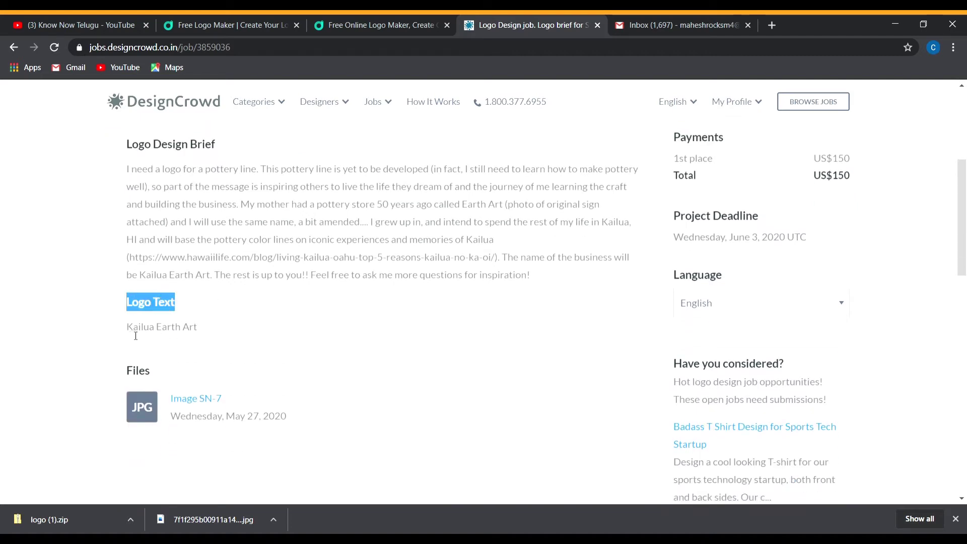
{"action": "left_click_drag", "start_coordinate": [133, 327], "coordinate": [265, 324]}
{"action": "scroll", "coordinate": [272, 327], "scroll_direction": "down", "scroll_amount": 1}
{"action": "scroll", "coordinate": [275, 343], "scroll_direction": "down", "scroll_amount": 2}
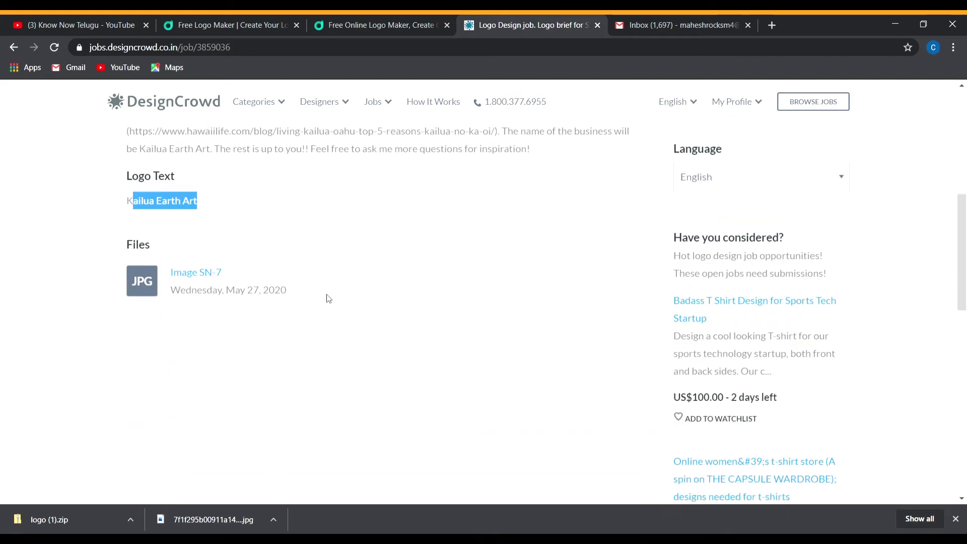
{"action": "scroll", "coordinate": [328, 299], "scroll_direction": "up", "scroll_amount": 5}
{"action": "scroll", "coordinate": [524, 317], "scroll_direction": "up", "scroll_amount": 3}
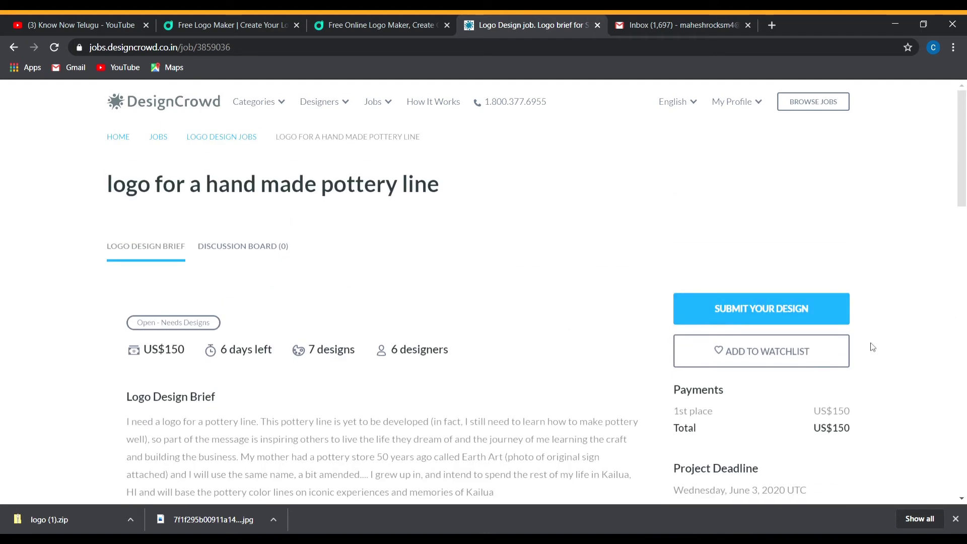
{"action": "scroll", "coordinate": [629, 388], "scroll_direction": "down", "scroll_amount": 2}
{"action": "scroll", "coordinate": [655, 353], "scroll_direction": "up", "scroll_amount": 1}
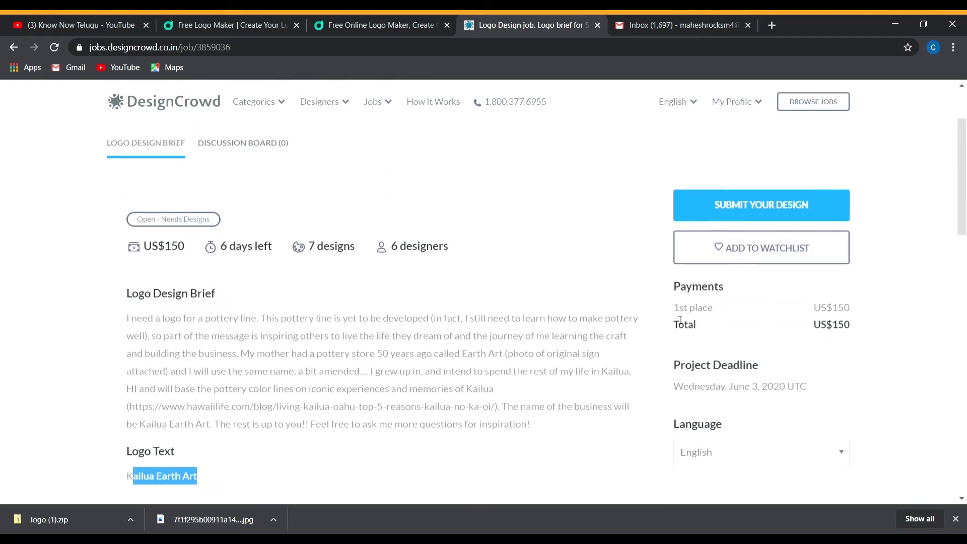
{"action": "scroll", "coordinate": [680, 321], "scroll_direction": "up", "scroll_amount": 1}
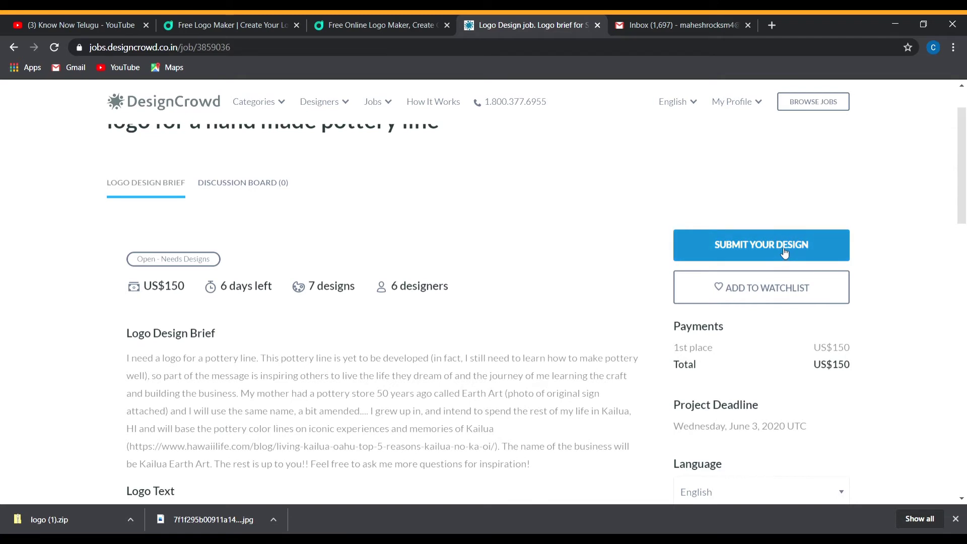
{"action": "scroll", "coordinate": [579, 388], "scroll_direction": "down", "scroll_amount": 4}
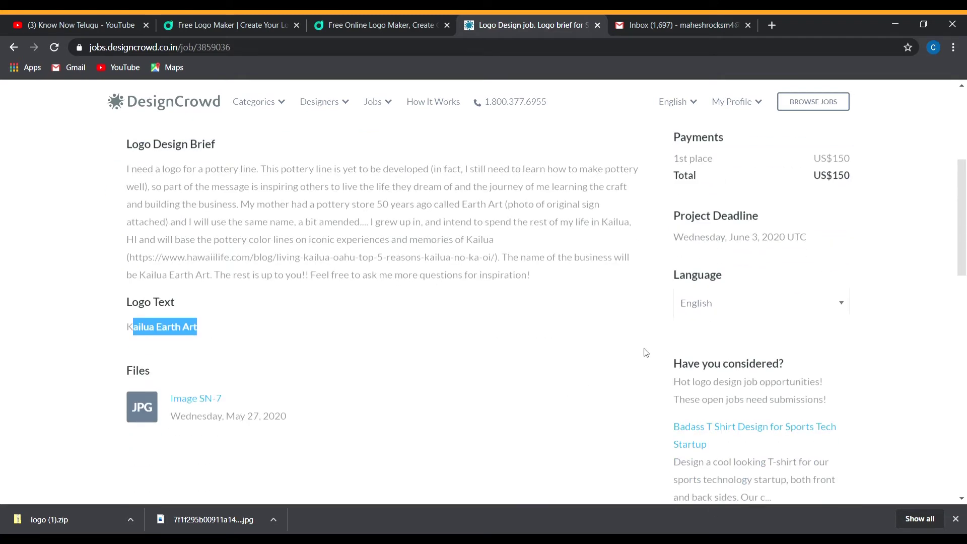
{"action": "scroll", "coordinate": [633, 361], "scroll_direction": "down", "scroll_amount": 7}
{"action": "scroll", "coordinate": [633, 361], "scroll_direction": "up", "scroll_amount": 12}
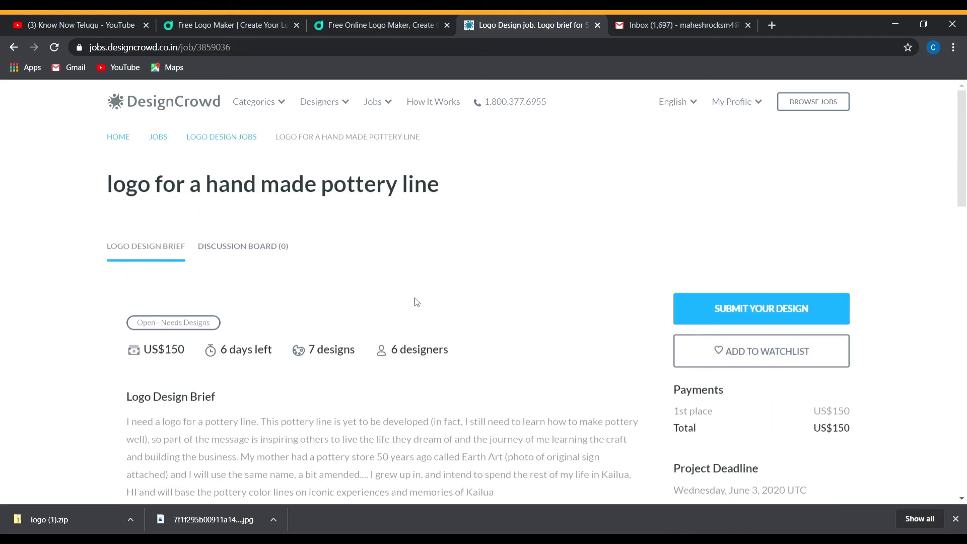
{"action": "left_click", "coordinate": [12, 47]}
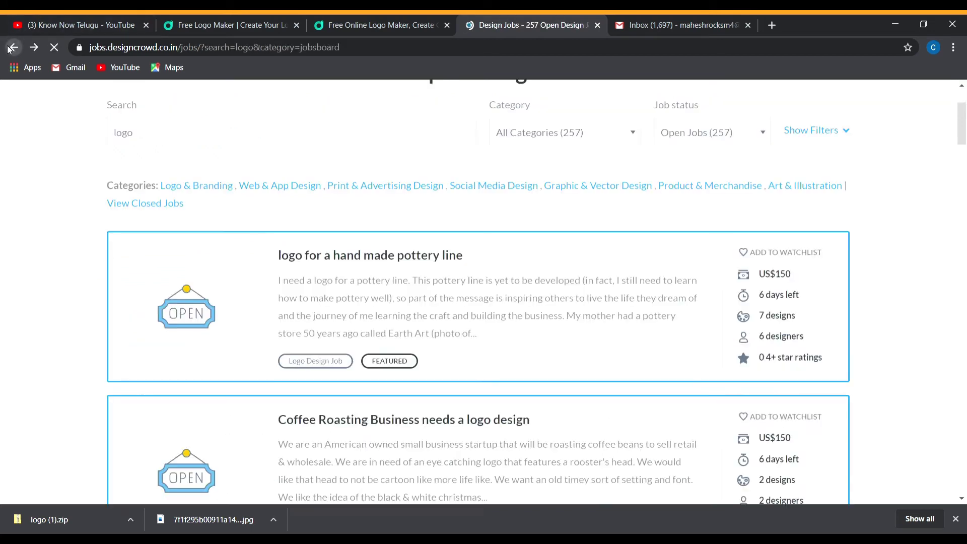
{"action": "scroll", "coordinate": [350, 332], "scroll_direction": "down", "scroll_amount": 1}
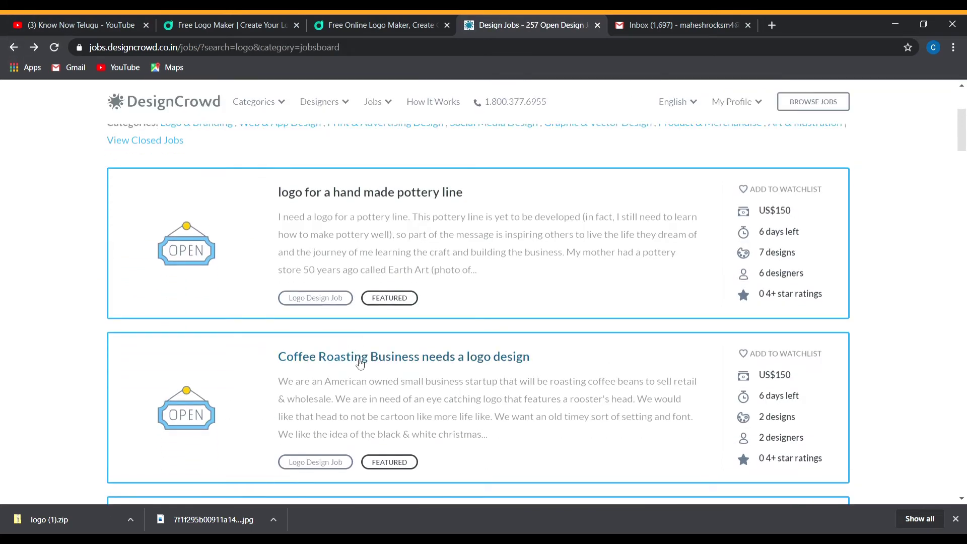
{"action": "scroll", "coordinate": [453, 383], "scroll_direction": "down", "scroll_amount": 2}
{"action": "scroll", "coordinate": [452, 383], "scroll_direction": "down", "scroll_amount": 3}
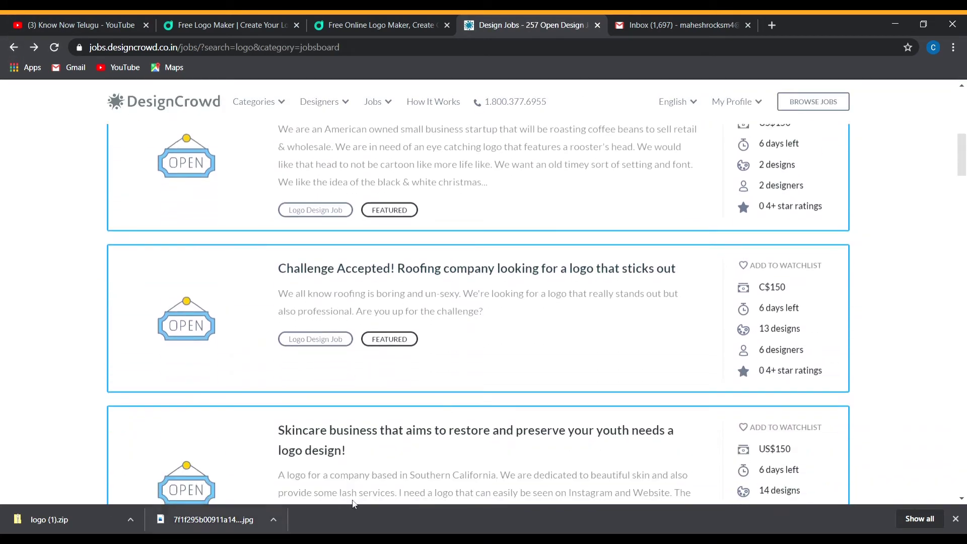
{"action": "scroll", "coordinate": [395, 394], "scroll_direction": "down", "scroll_amount": 2}
{"action": "scroll", "coordinate": [383, 388], "scroll_direction": "down", "scroll_amount": 2}
{"action": "scroll", "coordinate": [379, 384], "scroll_direction": "down", "scroll_amount": 1}
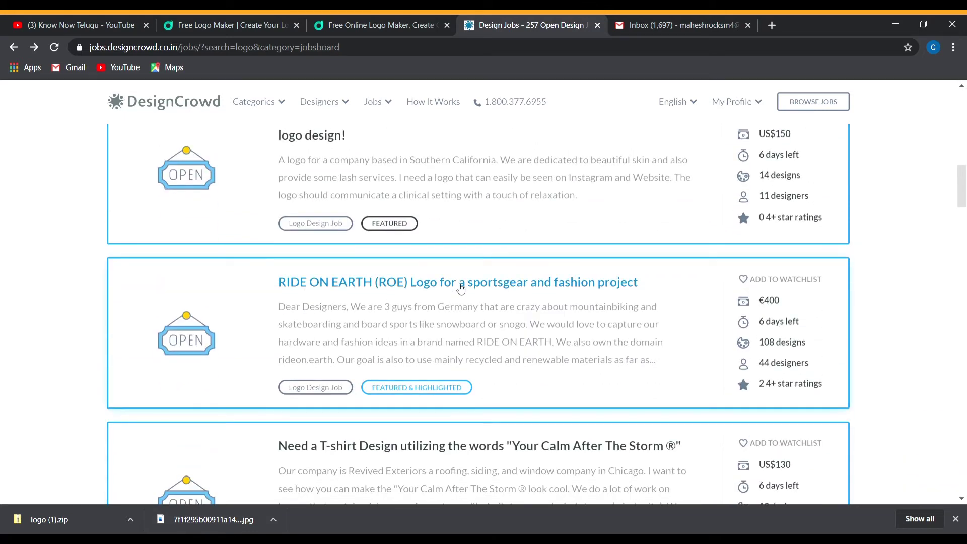
{"action": "scroll", "coordinate": [461, 302], "scroll_direction": "down", "scroll_amount": 2}
{"action": "scroll", "coordinate": [464, 346], "scroll_direction": "down", "scroll_amount": 3}
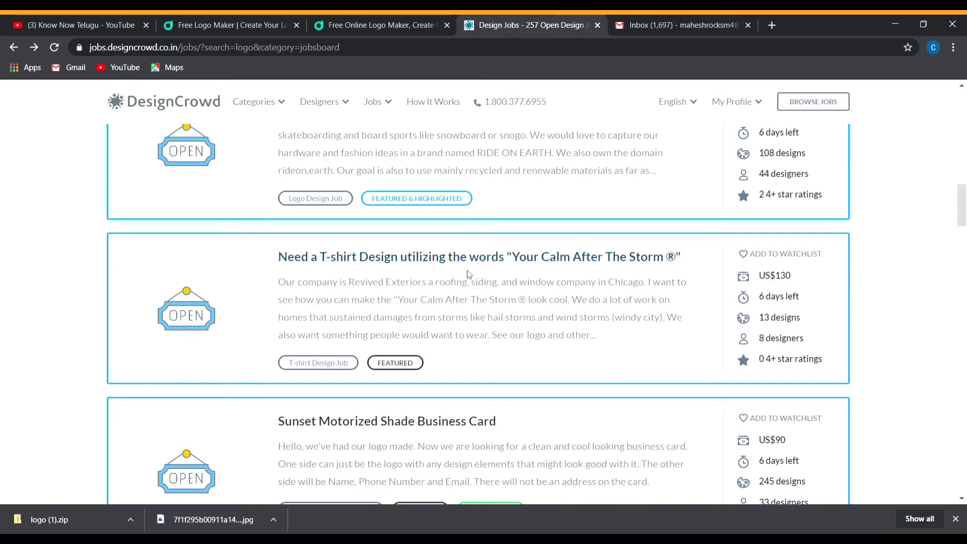
{"action": "scroll", "coordinate": [460, 269], "scroll_direction": "down", "scroll_amount": 4}
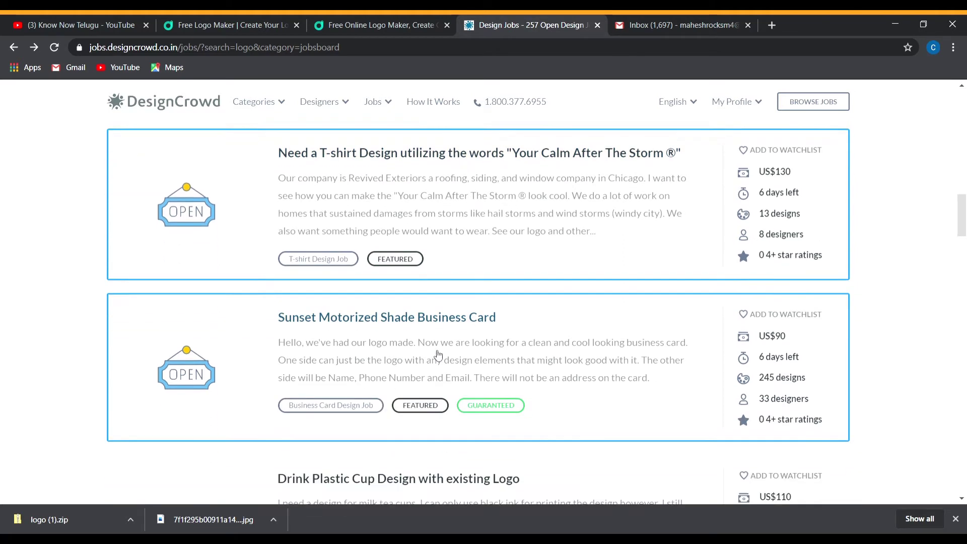
{"action": "scroll", "coordinate": [435, 357], "scroll_direction": "down", "scroll_amount": 1}
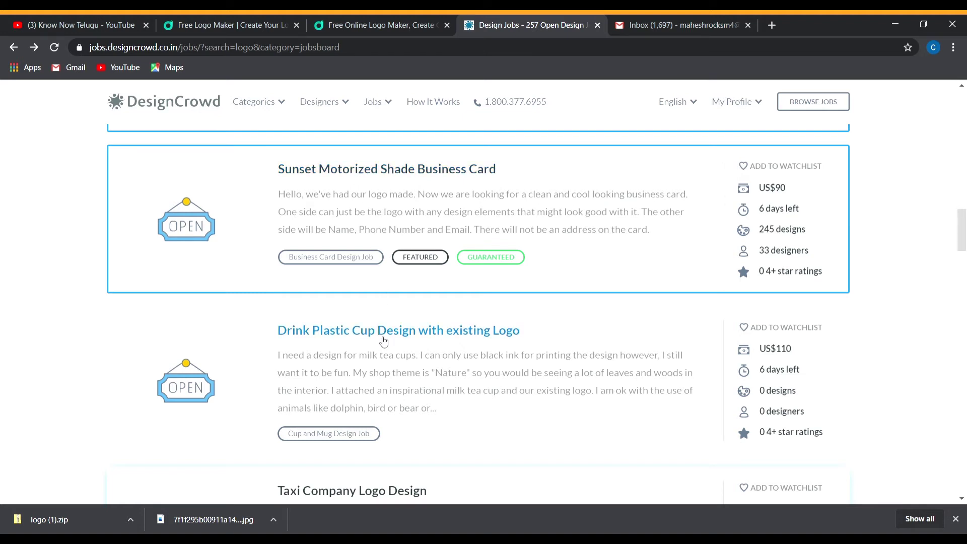
{"action": "scroll", "coordinate": [384, 341], "scroll_direction": "down", "scroll_amount": 2}
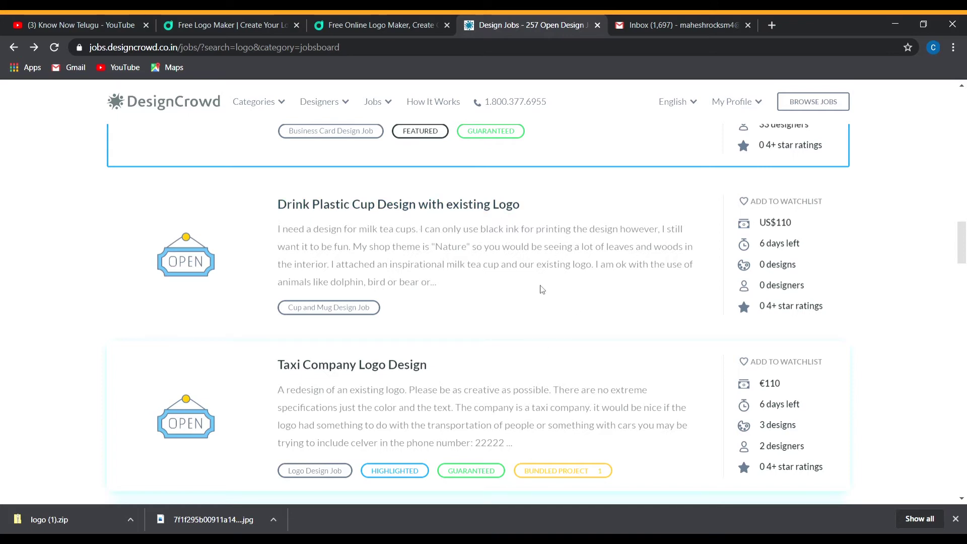
{"action": "scroll", "coordinate": [535, 306], "scroll_direction": "down", "scroll_amount": 2}
{"action": "scroll", "coordinate": [535, 307], "scroll_direction": "down", "scroll_amount": 4}
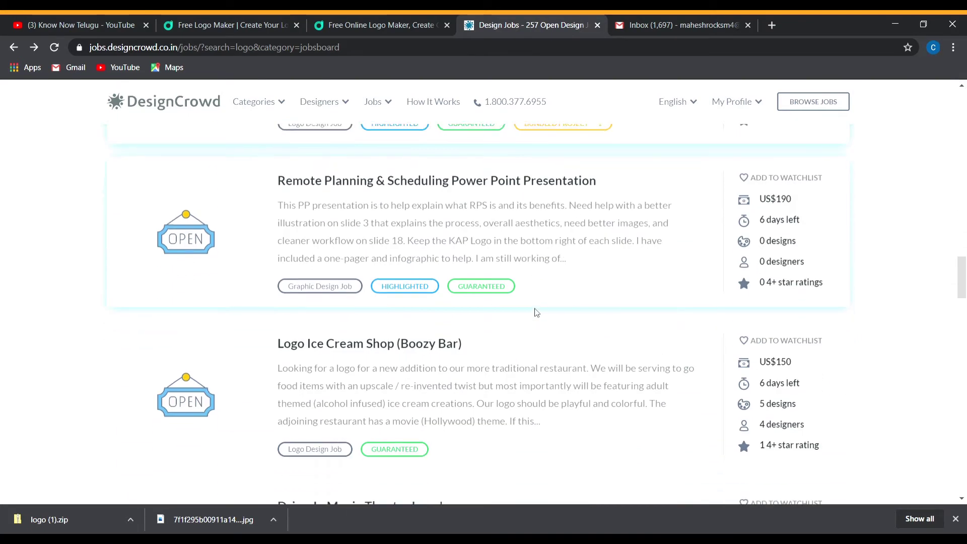
{"action": "scroll", "coordinate": [537, 312], "scroll_direction": "down", "scroll_amount": 2}
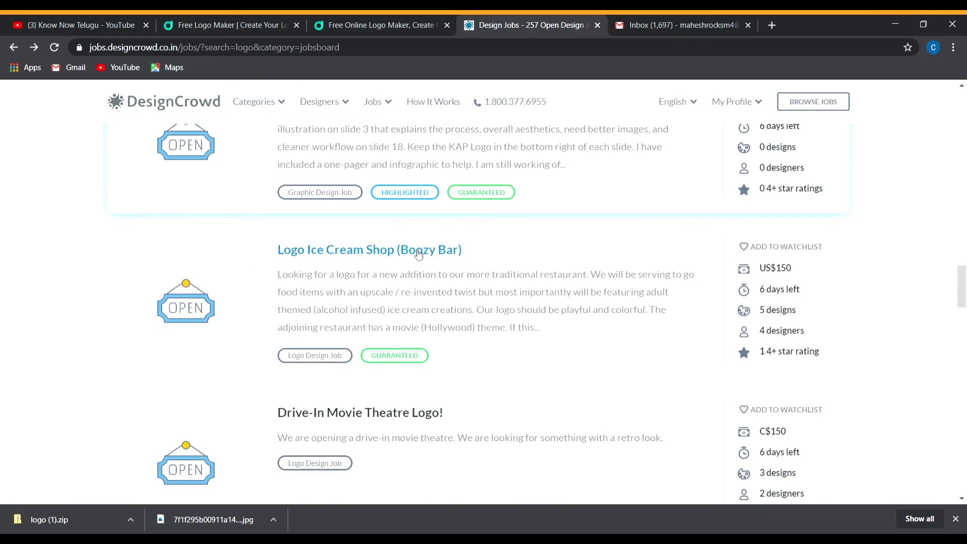
{"action": "scroll", "coordinate": [403, 302], "scroll_direction": "down", "scroll_amount": 2}
{"action": "scroll", "coordinate": [392, 341], "scroll_direction": "down", "scroll_amount": 6}
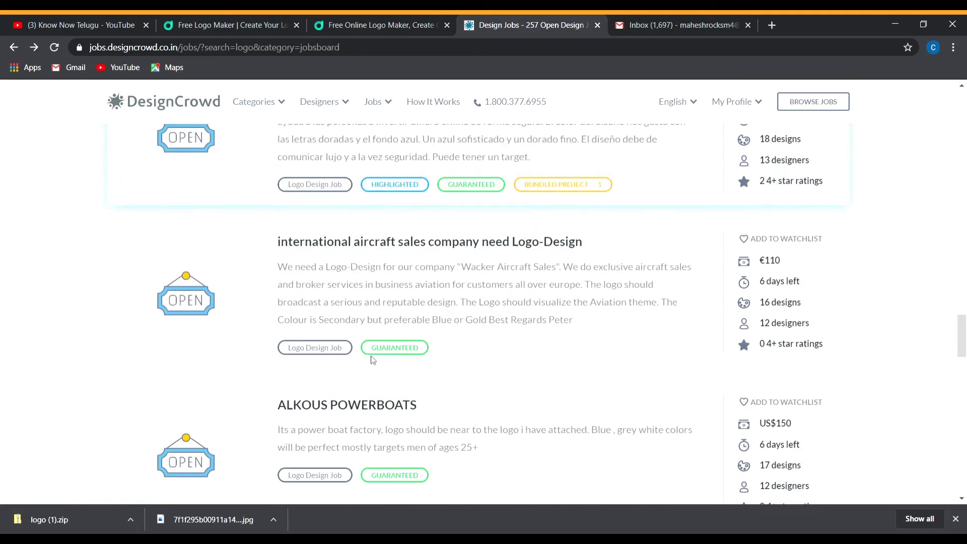
{"action": "scroll", "coordinate": [373, 359], "scroll_direction": "down", "scroll_amount": 5}
{"action": "scroll", "coordinate": [393, 367], "scroll_direction": "down", "scroll_amount": 5}
{"action": "scroll", "coordinate": [453, 387], "scroll_direction": "down", "scroll_amount": 5}
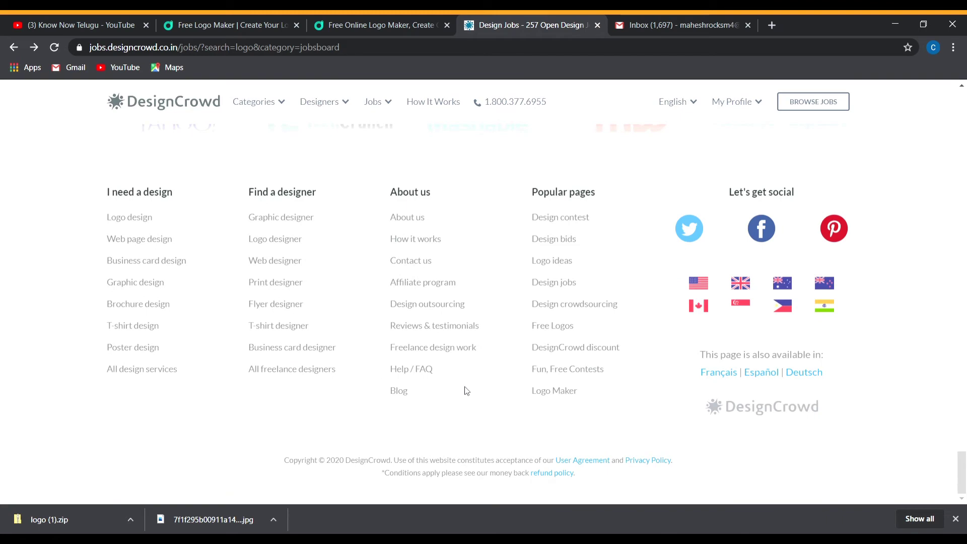
{"action": "scroll", "coordinate": [503, 353], "scroll_direction": "up", "scroll_amount": 8}
{"action": "scroll", "coordinate": [529, 353], "scroll_direction": "up", "scroll_amount": 10}
{"action": "scroll", "coordinate": [529, 368], "scroll_direction": "down", "scroll_amount": 6}
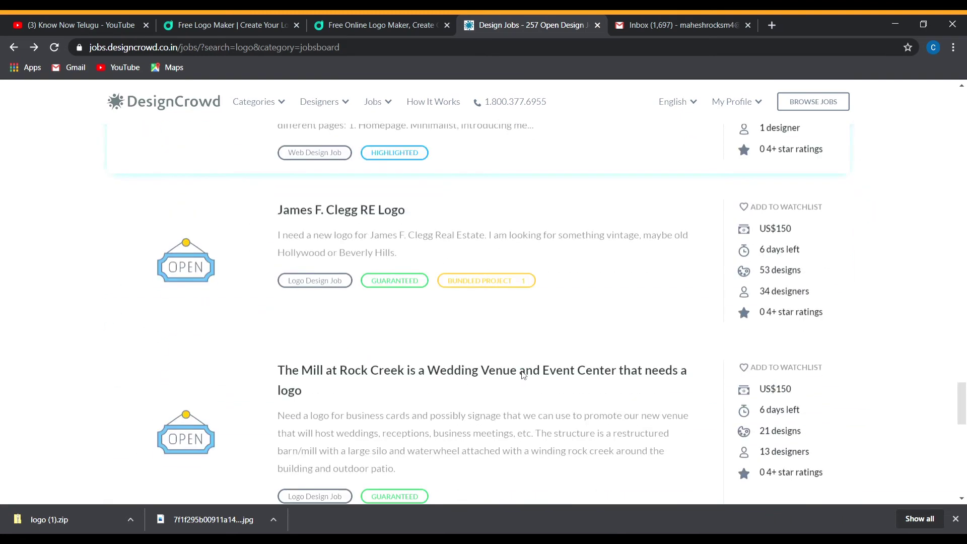
{"action": "scroll", "coordinate": [522, 376], "scroll_direction": "down", "scroll_amount": 5}
{"action": "scroll", "coordinate": [473, 338], "scroll_direction": "down", "scroll_amount": 1}
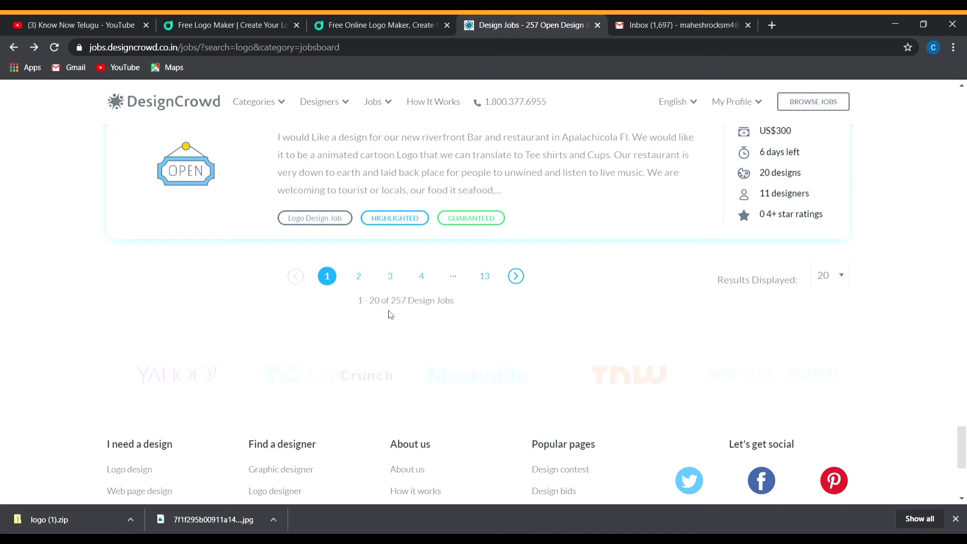
{"action": "scroll", "coordinate": [534, 342], "scroll_direction": "up", "scroll_amount": 5}
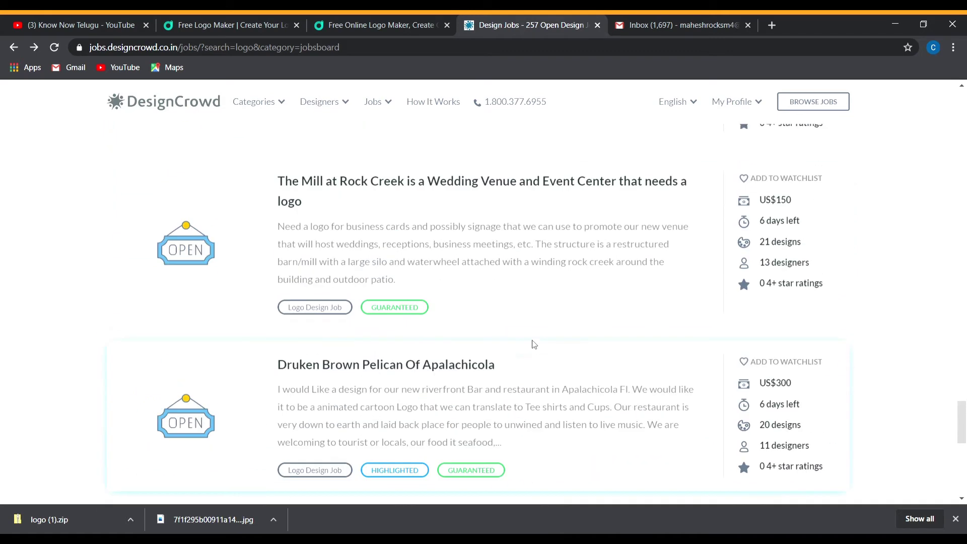
{"action": "scroll", "coordinate": [534, 343], "scroll_direction": "up", "scroll_amount": 5}
{"action": "scroll", "coordinate": [533, 342], "scroll_direction": "up", "scroll_amount": 6}
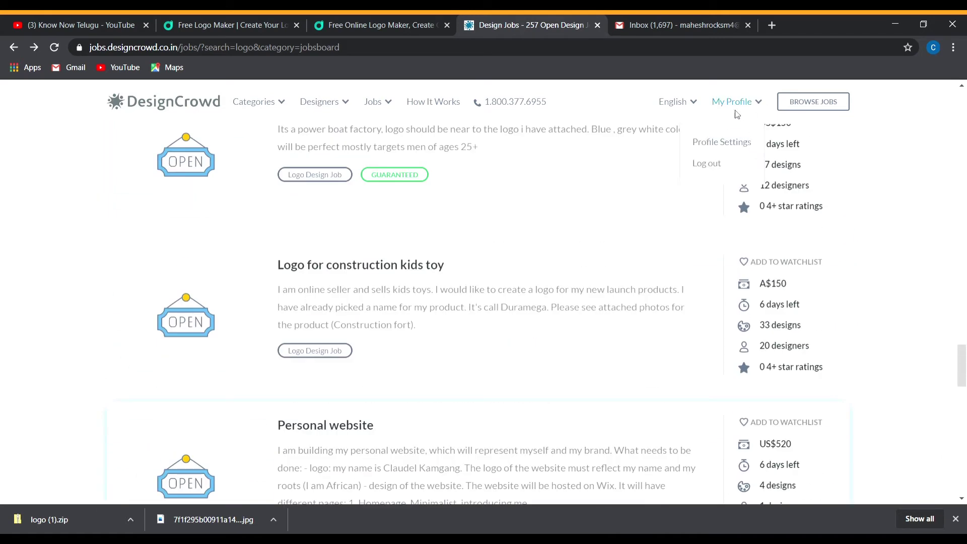
- Go to Profile Settings under My Profile to show the My Account details page
{"action": "left_click", "coordinate": [723, 149]}
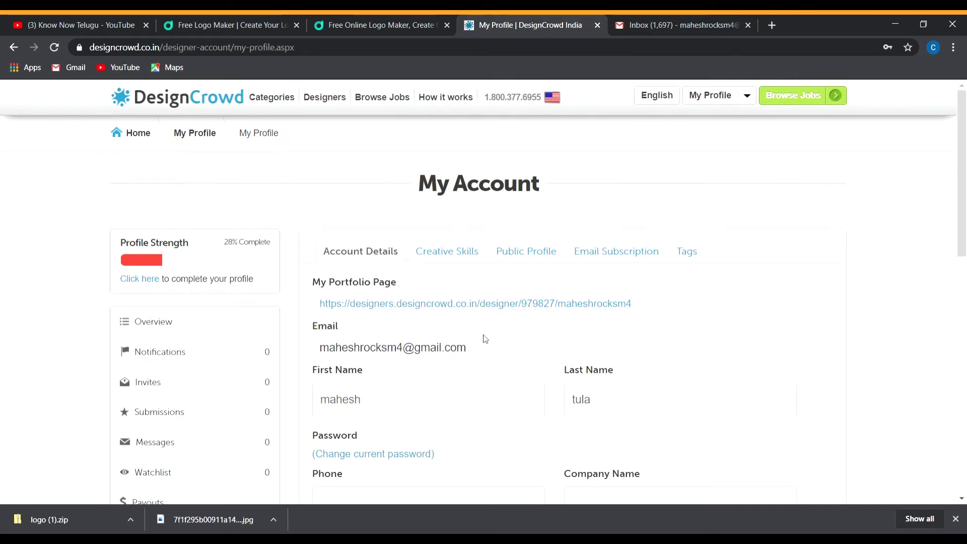
{"action": "scroll", "coordinate": [491, 352], "scroll_direction": "down", "scroll_amount": 3}
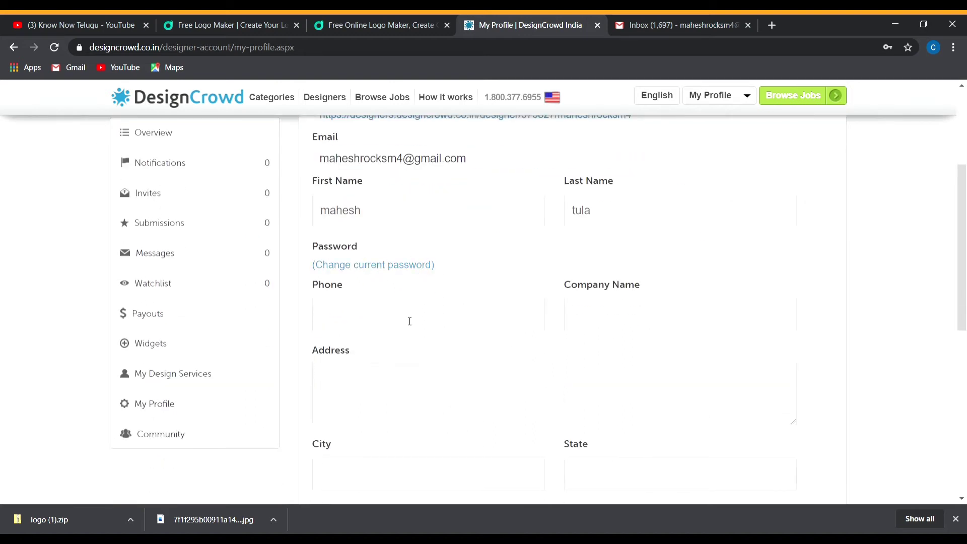
- Enter 'Know Now Telugu' as the profile's company name
{"action": "left_click", "coordinate": [507, 324]}
{"action": "left_click", "coordinate": [632, 314]}
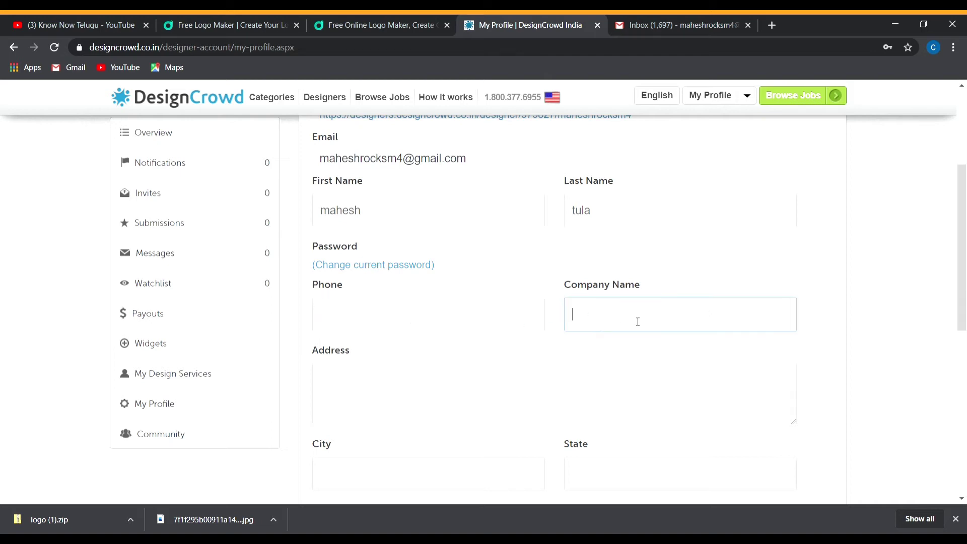
{"action": "type", "text": "kno"}
{"action": "type", "text": "w"}
{"action": "key", "text": "BackSpace"}
{"action": "key", "text": "BackSpace"}
{"action": "key", "text": "BackSpace"}
{"action": "type", "text": "w "}
{"action": "type", "text": "Now Telu"}
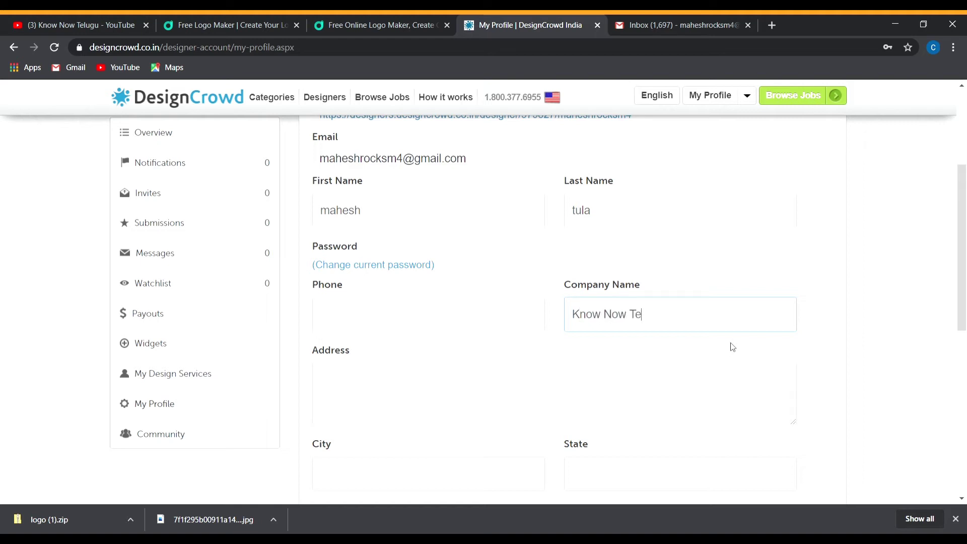
{"action": "type", "text": "gu"}
- Fill in the address fields and save the account details with Update details
{"action": "scroll", "coordinate": [731, 347], "scroll_direction": "down", "scroll_amount": 1}
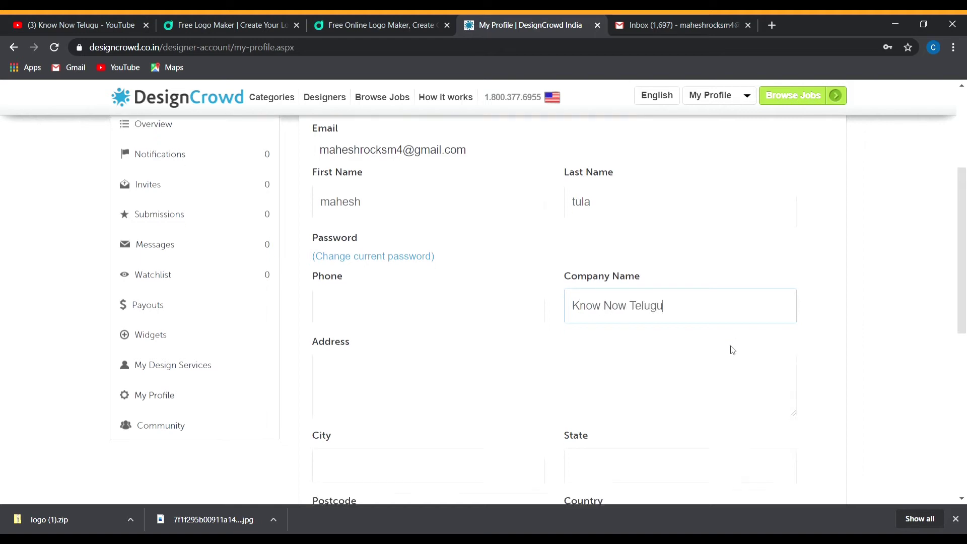
{"action": "left_click", "coordinate": [518, 341]}
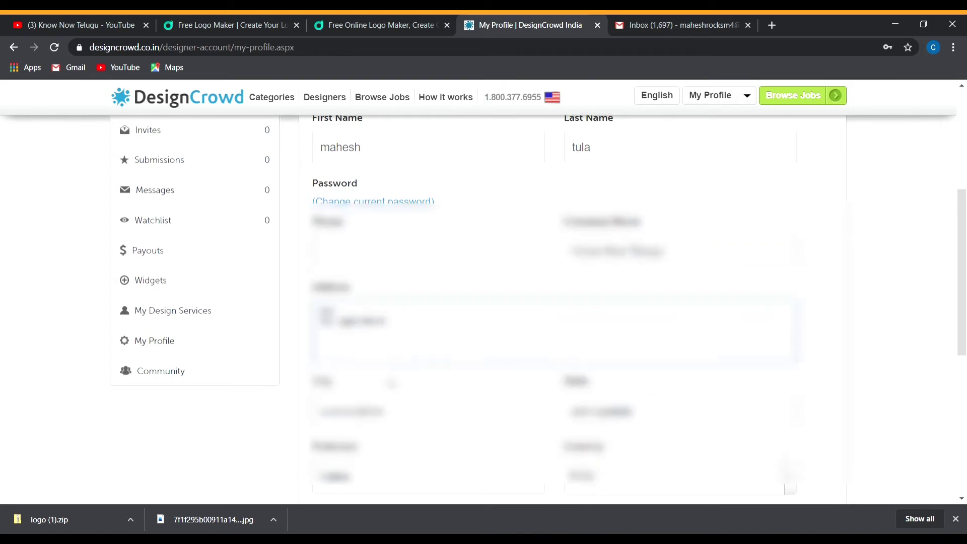
{"action": "scroll", "coordinate": [538, 309], "scroll_direction": "down", "scroll_amount": 1}
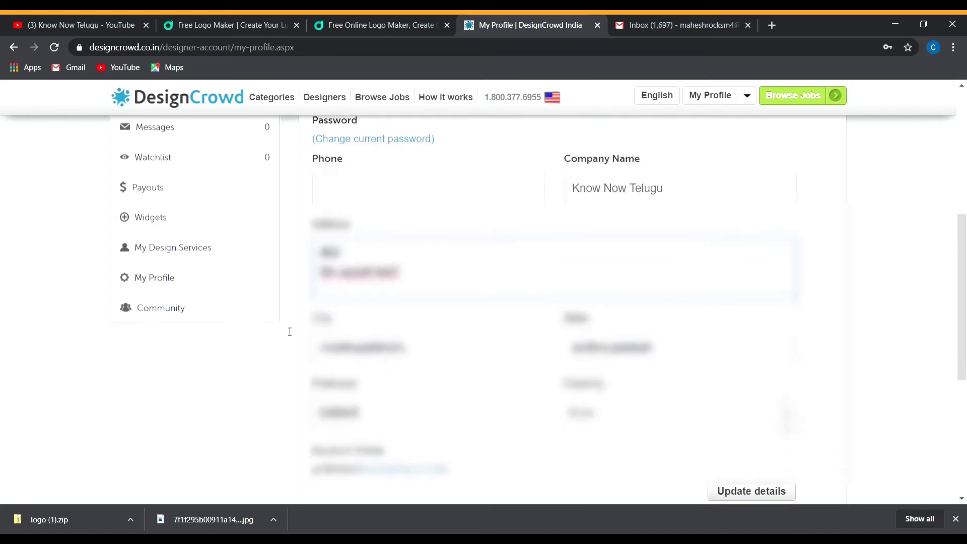
{"action": "scroll", "coordinate": [289, 330], "scroll_direction": "down", "scroll_amount": 2}
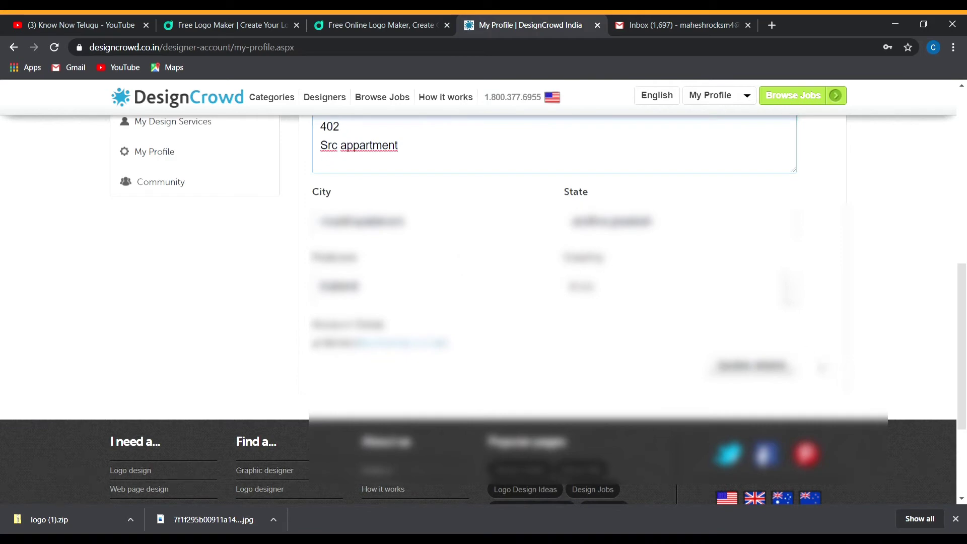
{"action": "scroll", "coordinate": [483, 302], "scroll_direction": "up", "scroll_amount": 3}
{"action": "scroll", "coordinate": [483, 303], "scroll_direction": "up", "scroll_amount": 5}
{"action": "scroll", "coordinate": [483, 302], "scroll_direction": "down", "scroll_amount": 4}
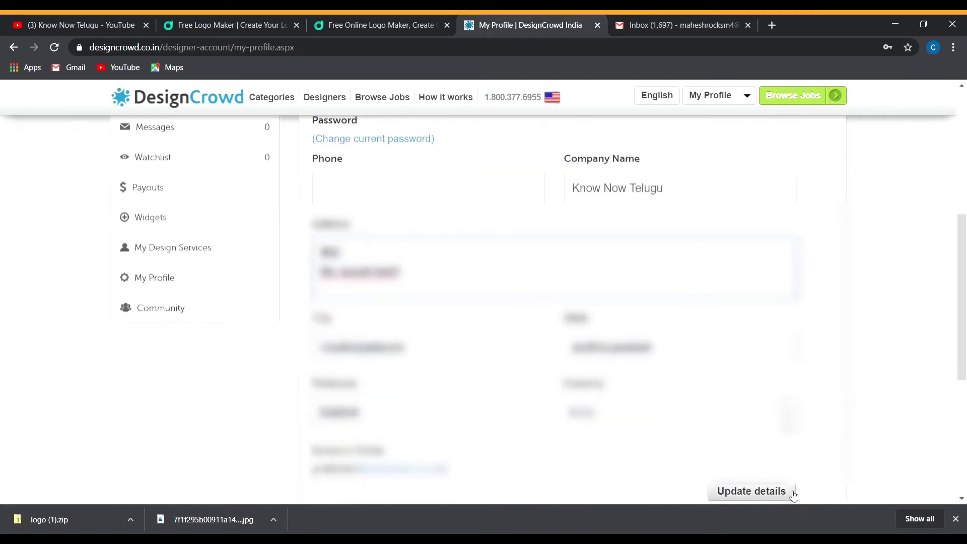
{"action": "left_click", "coordinate": [768, 491]}
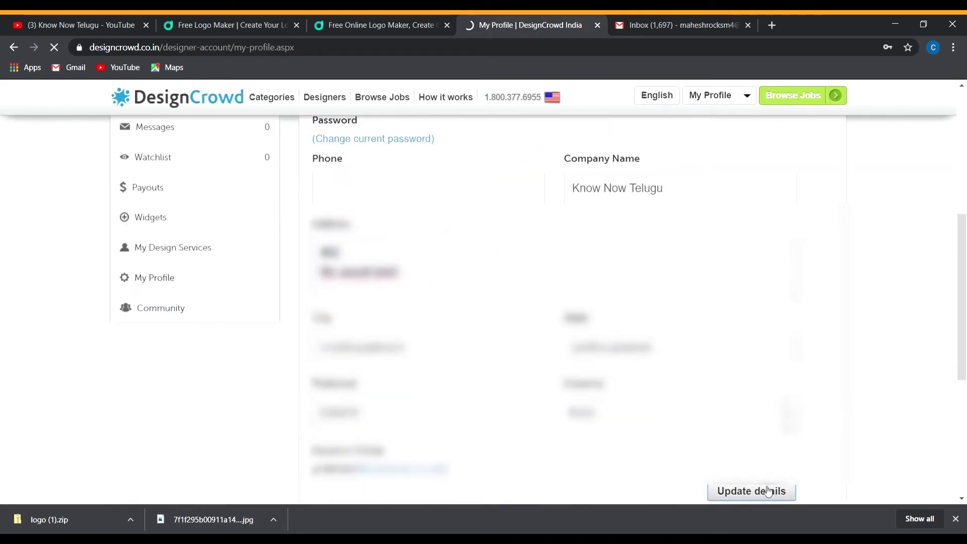
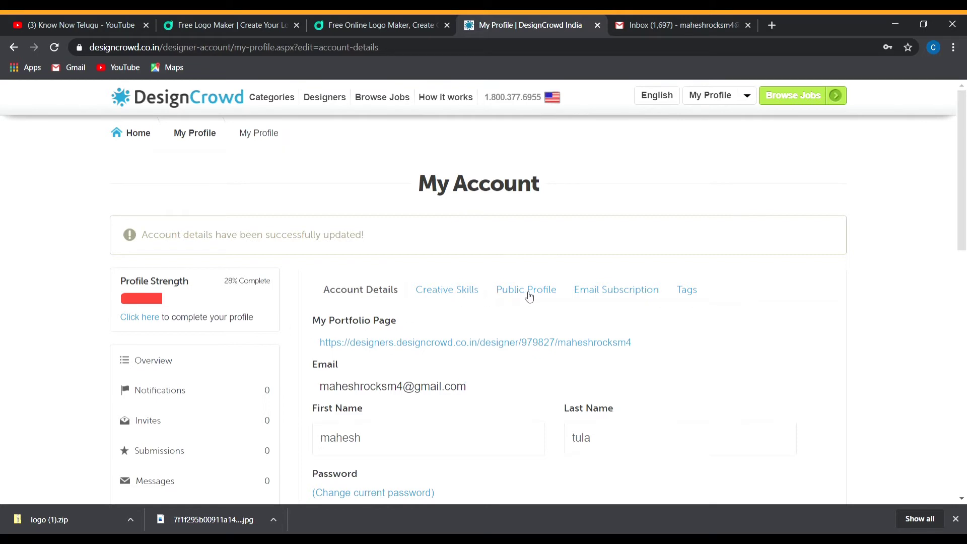
- Open the Profile Strength checklist and start the 'Tell us what type of creative you are' item
{"action": "left_click", "coordinate": [140, 324]}
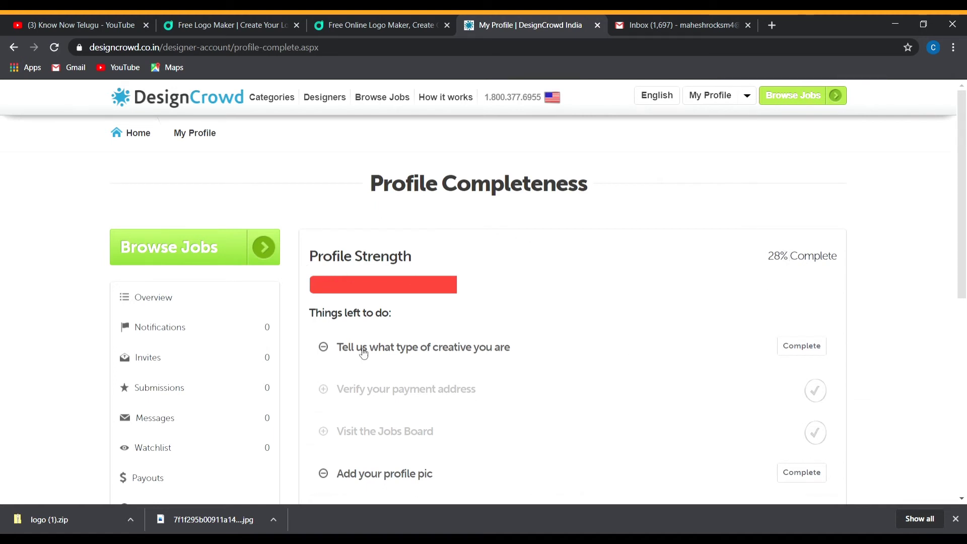
{"action": "left_click", "coordinate": [810, 354]}
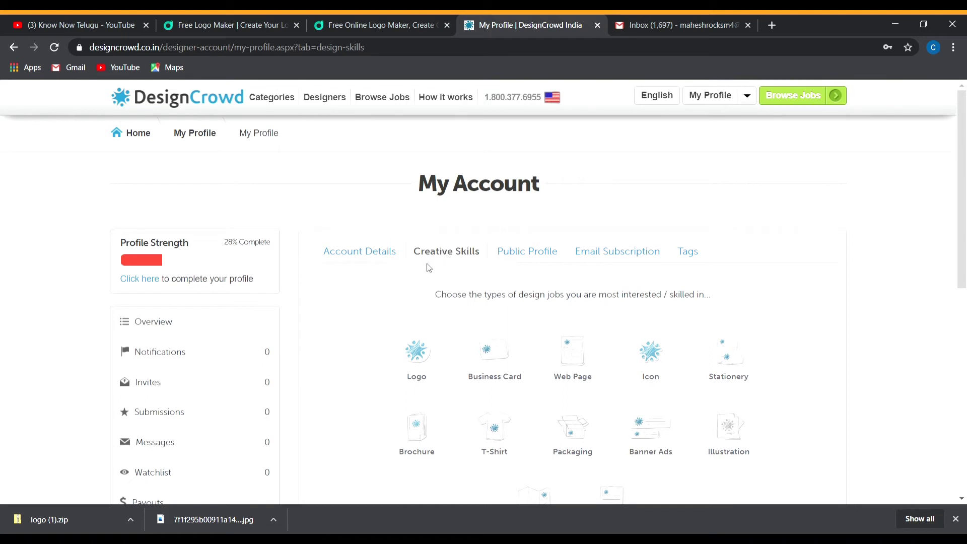
{"action": "scroll", "coordinate": [450, 290], "scroll_direction": "down", "scroll_amount": 1}
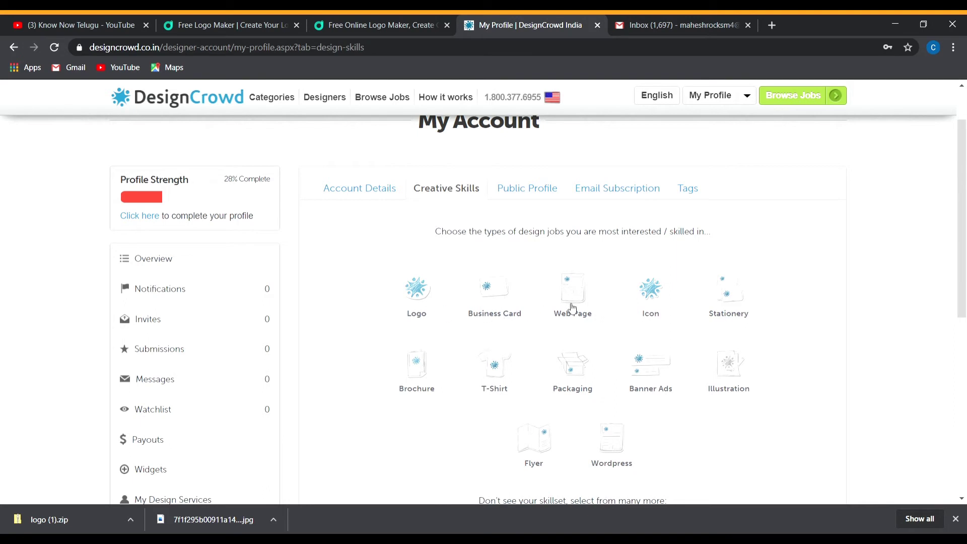
{"action": "scroll", "coordinate": [571, 309], "scroll_direction": "down", "scroll_amount": 3}
- Add Logo and Business Card and Logo as extra design skills
{"action": "left_click", "coordinate": [500, 337]}
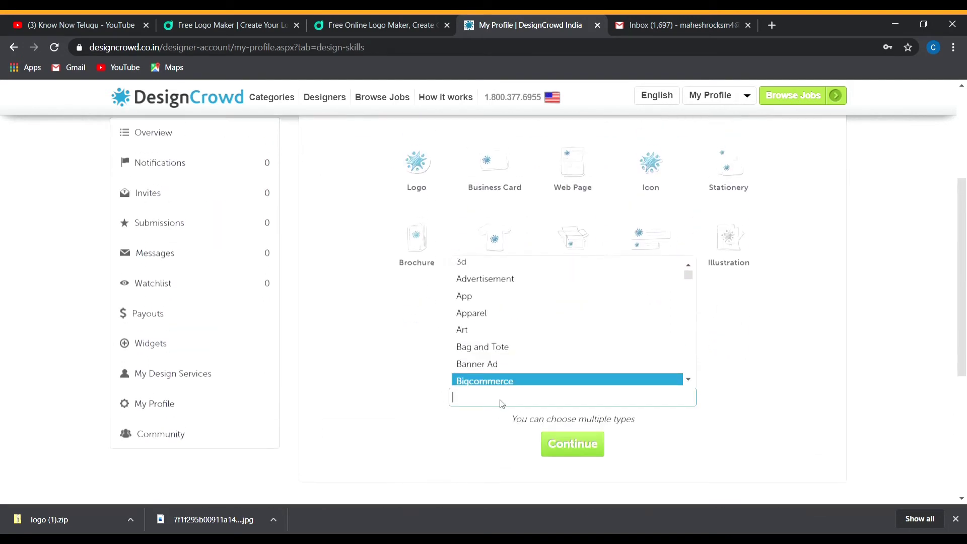
{"action": "left_click", "coordinate": [505, 406]}
{"action": "type", "text": "lo"}
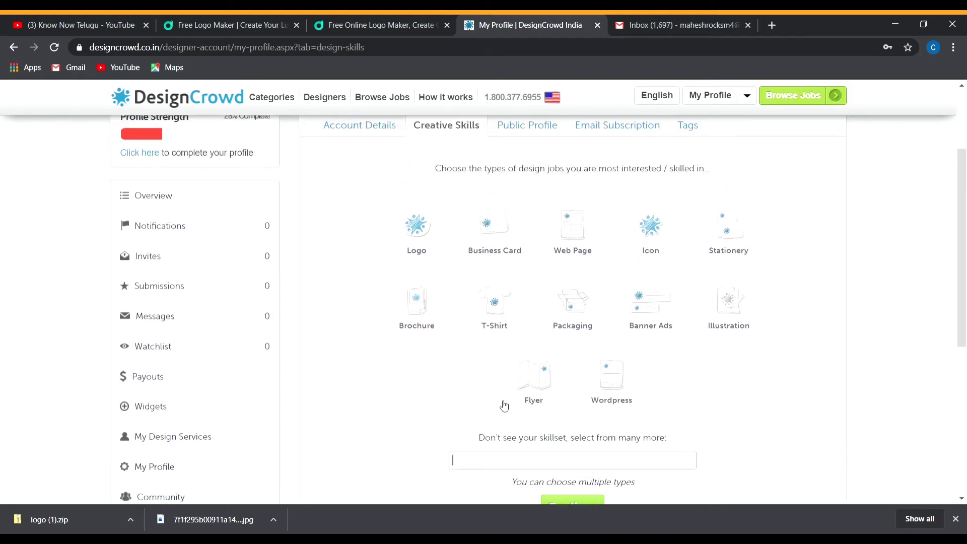
{"action": "type", "text": "g"}
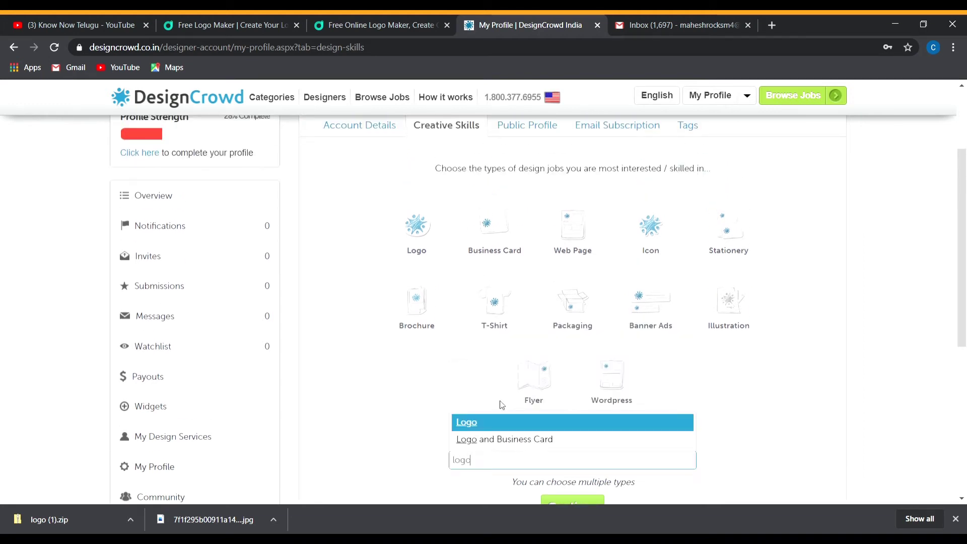
{"action": "type", "text": "o"}
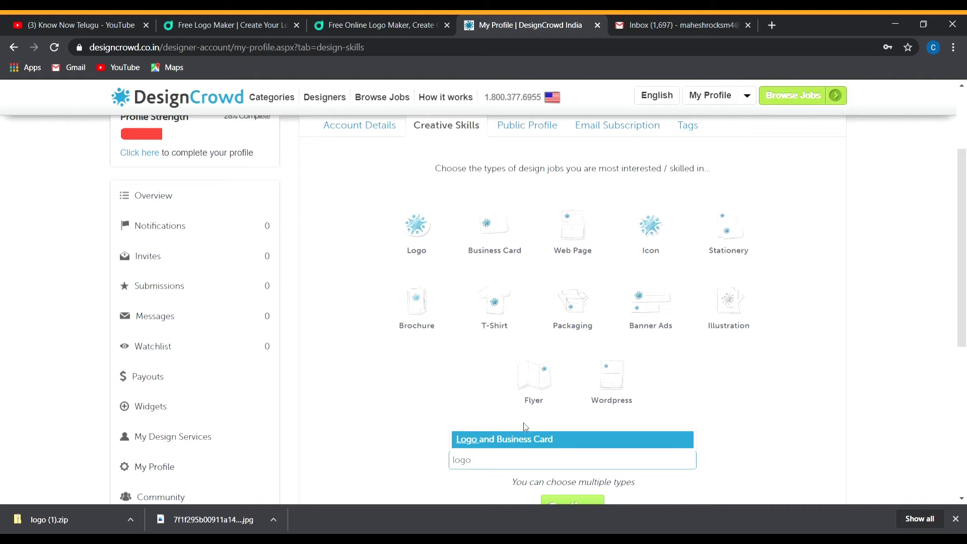
{"action": "left_click", "coordinate": [535, 447]}
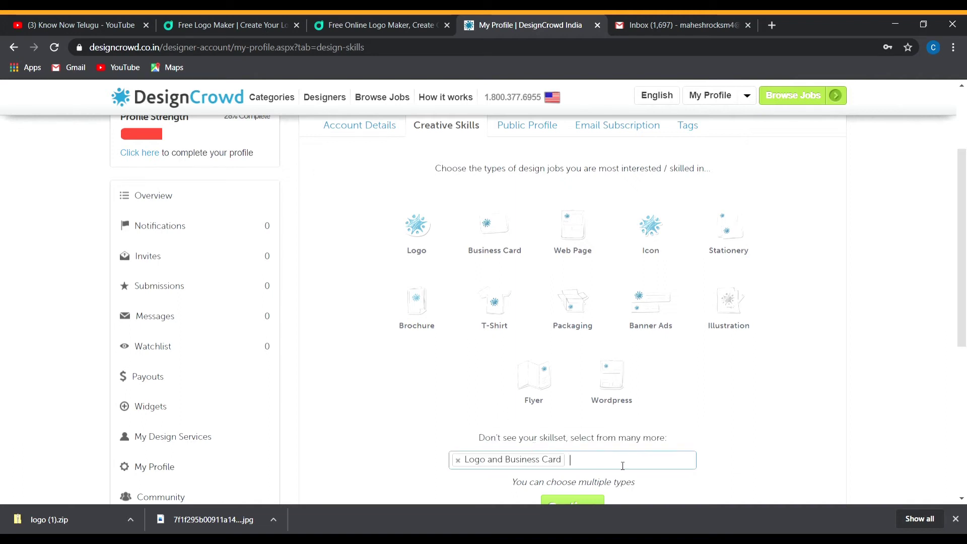
{"action": "type", "text": "logo"}
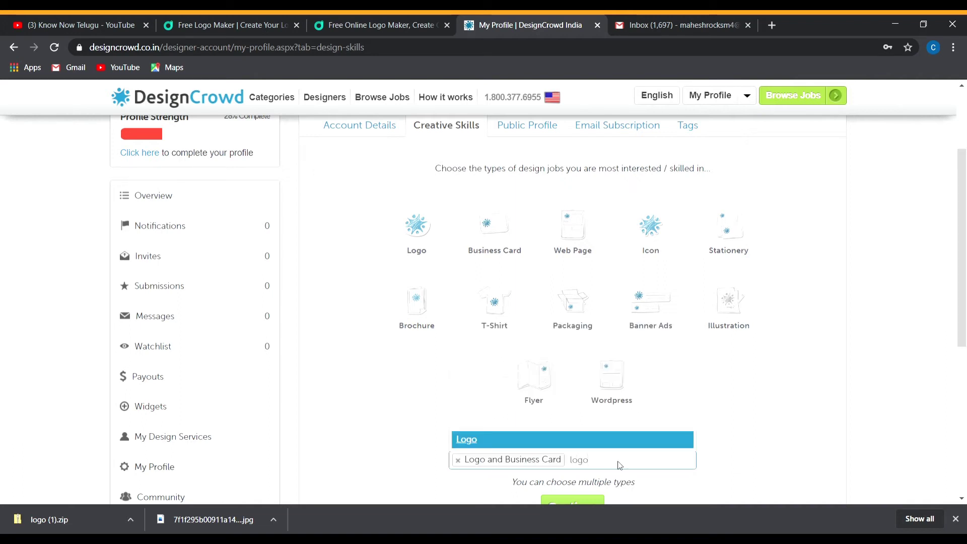
{"action": "key", "text": "Return"}
- Add Icon as a skill and clear the unmatched 't shirt' search text
{"action": "left_click", "coordinate": [622, 466]}
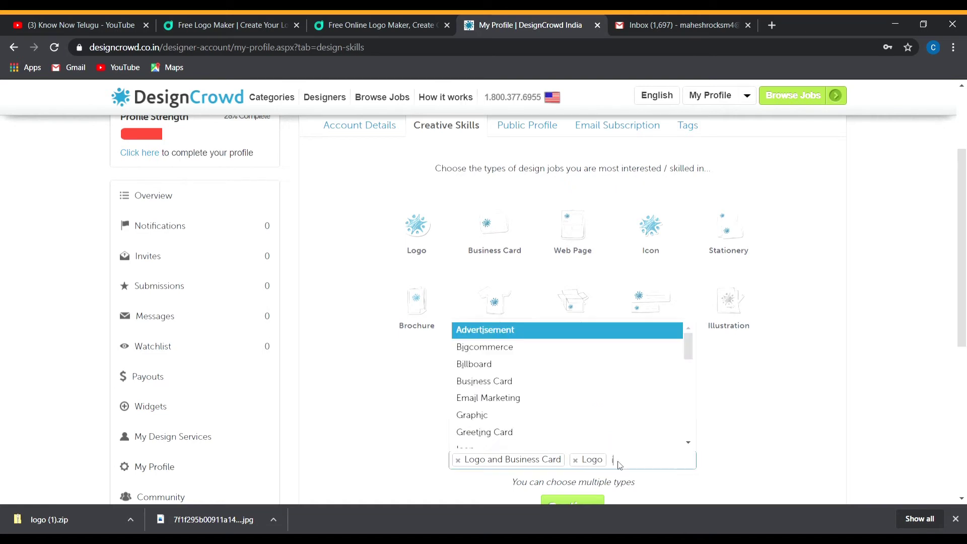
{"action": "type", "text": "icon"}
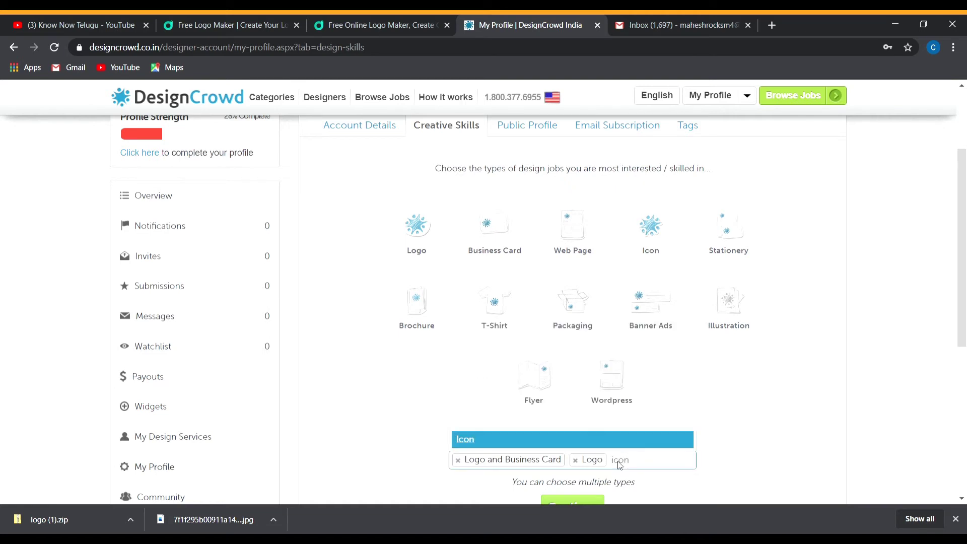
{"action": "key", "text": "Return"}
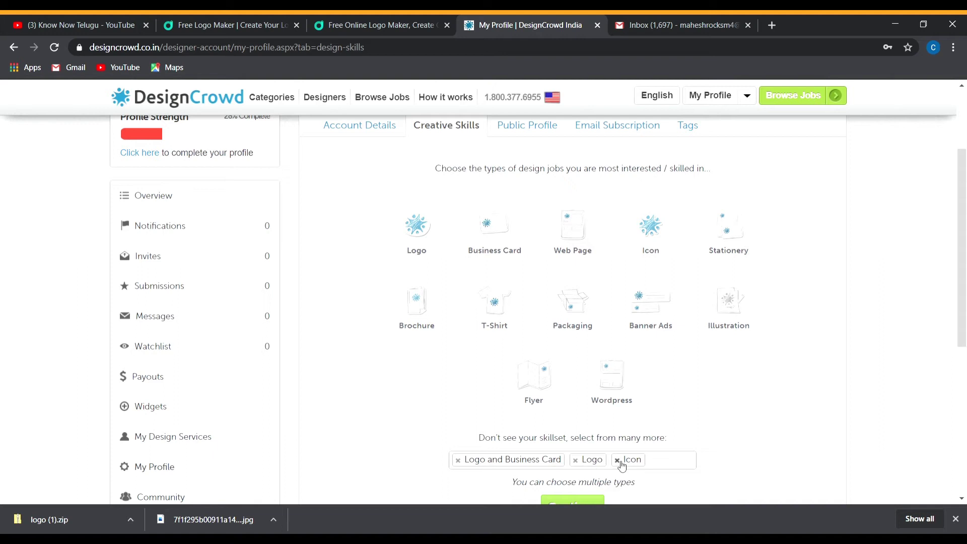
{"action": "type", "text": "t"}
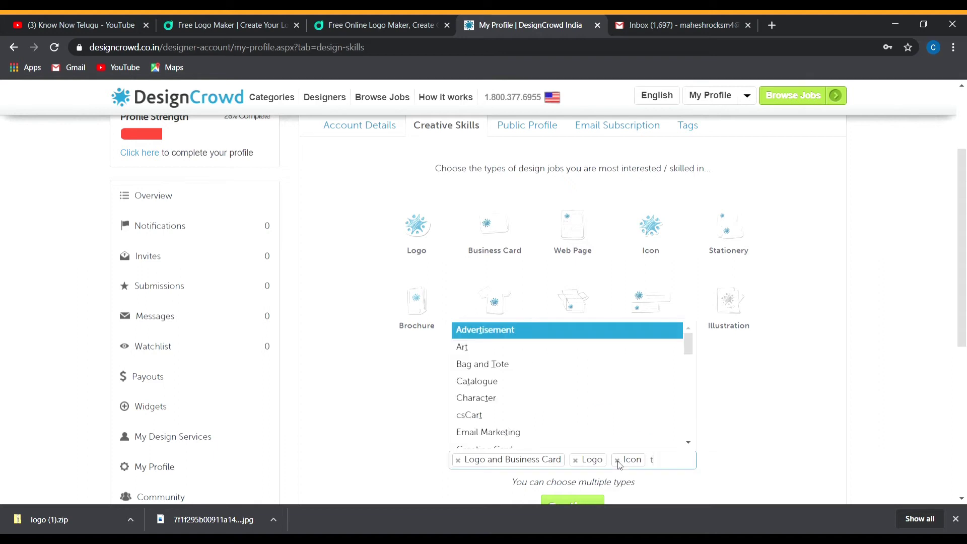
{"action": "type", "text": " s"}
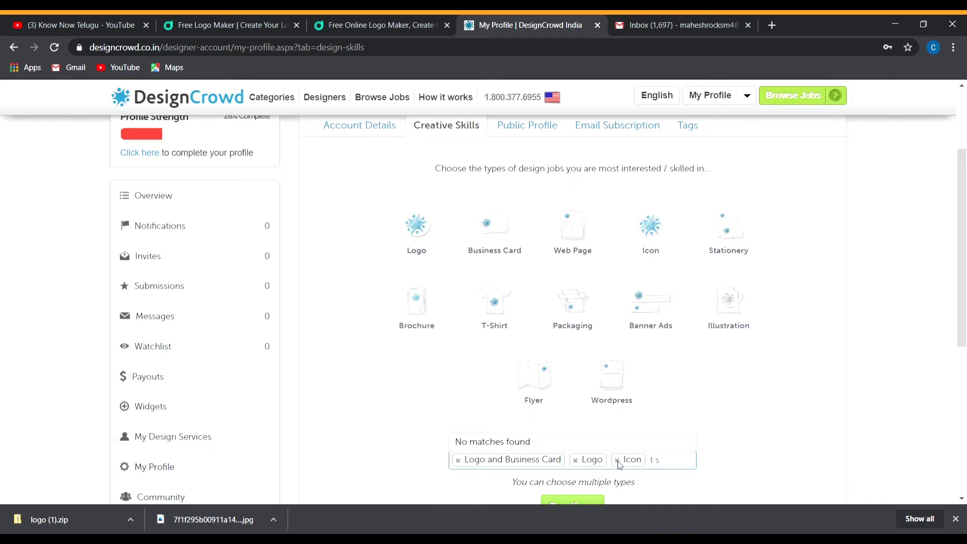
{"action": "type", "text": "hi"}
{"action": "type", "text": "rt"}
{"action": "triple_click", "coordinate": [660, 464]}
{"action": "key", "text": "BackSpace"}
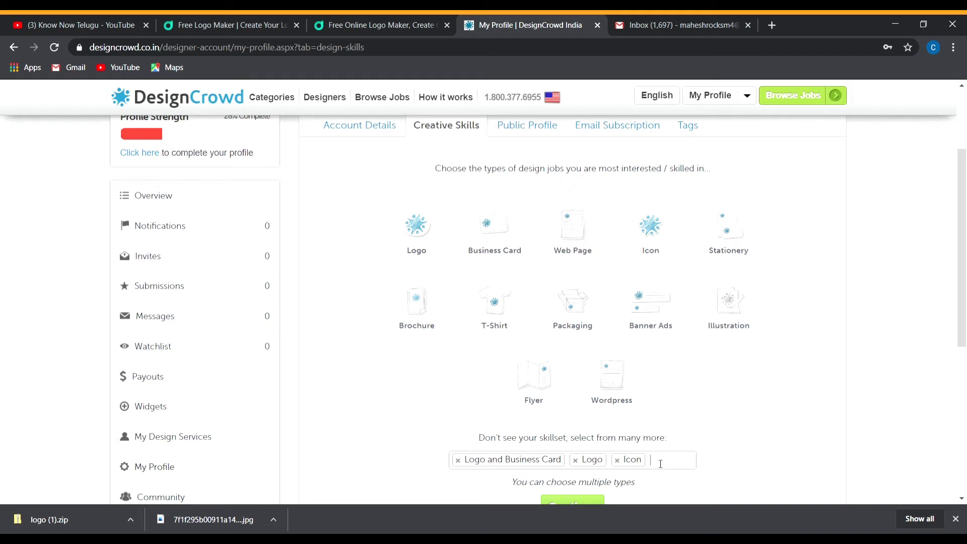
{"action": "type", "text": "t"}
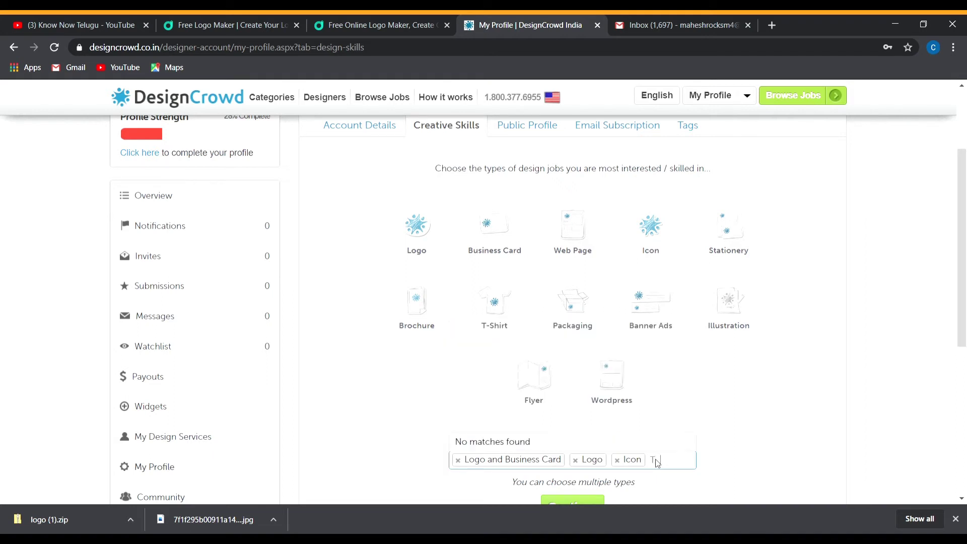
{"action": "key", "text": "BackSpace"}
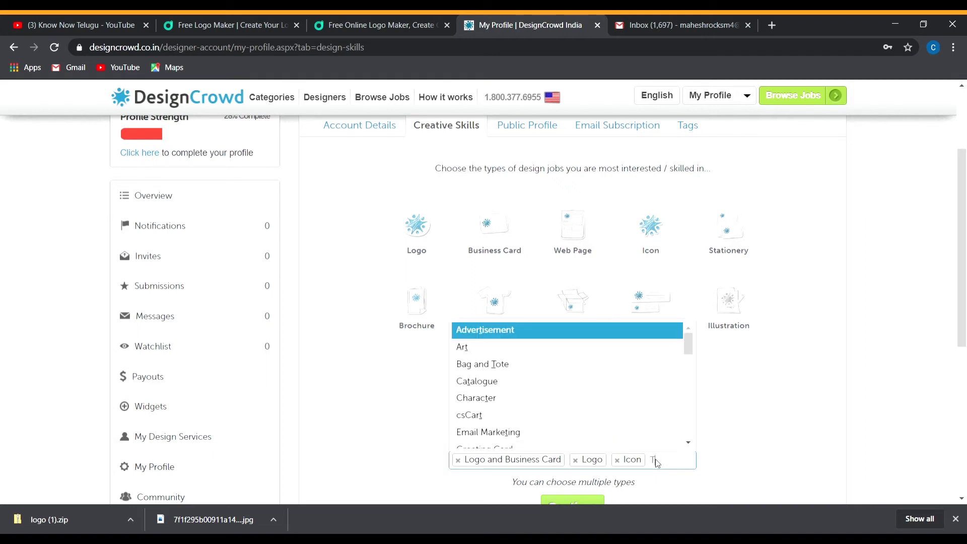
- Add T-shirt, App and Banner Ad as design skills from the suggestions
{"action": "scroll", "coordinate": [604, 413], "scroll_direction": "down", "scroll_amount": 5}
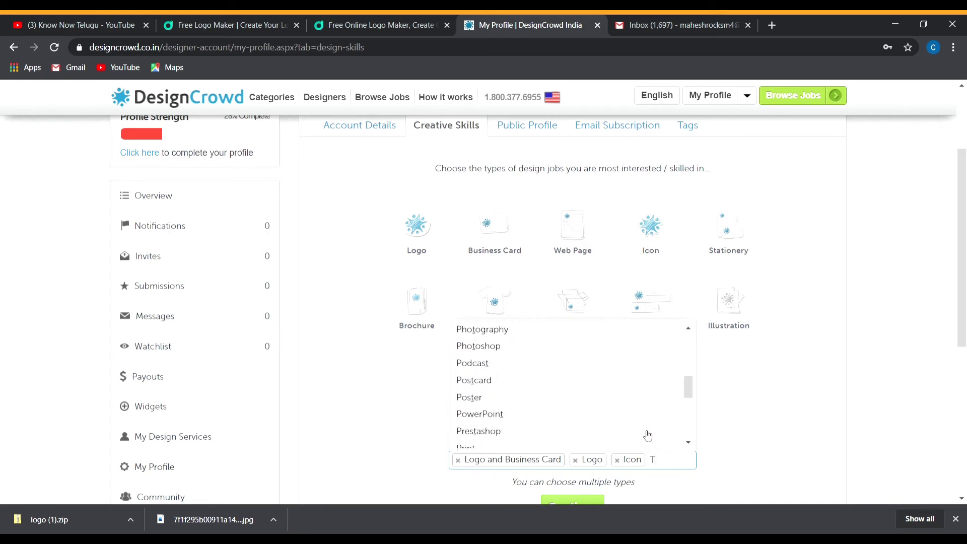
{"action": "scroll", "coordinate": [558, 383], "scroll_direction": "down", "scroll_amount": 5}
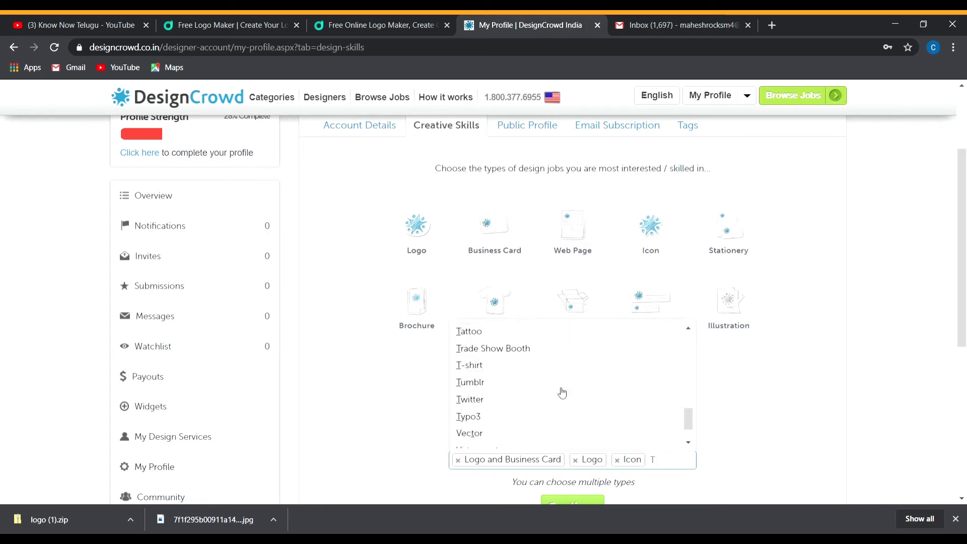
{"action": "left_click", "coordinate": [540, 363]}
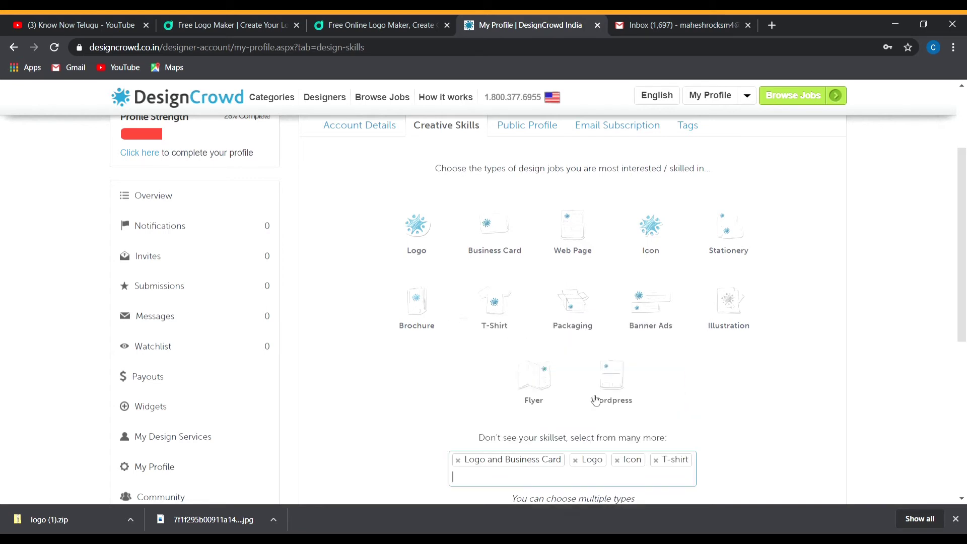
{"action": "left_click", "coordinate": [568, 488]}
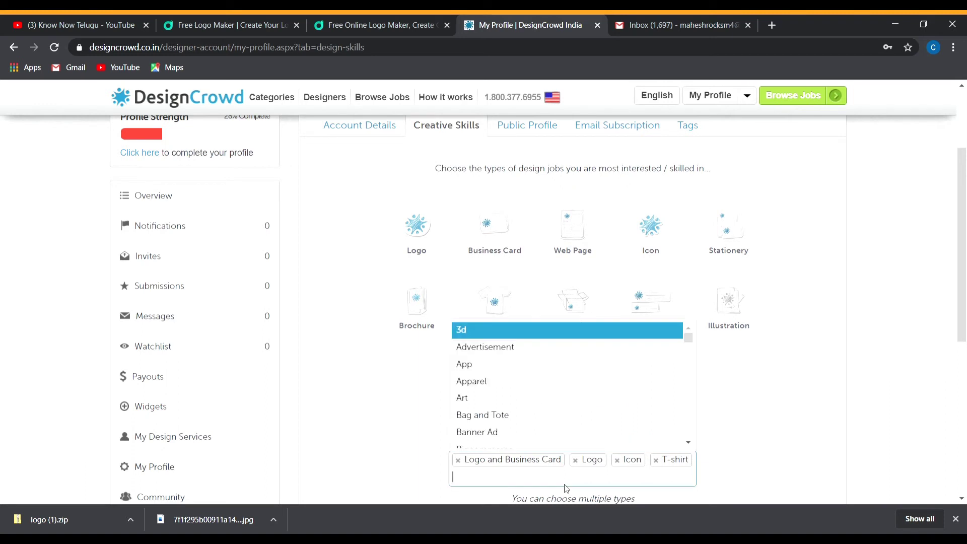
{"action": "left_click", "coordinate": [547, 365]}
{"action": "left_click", "coordinate": [534, 485]}
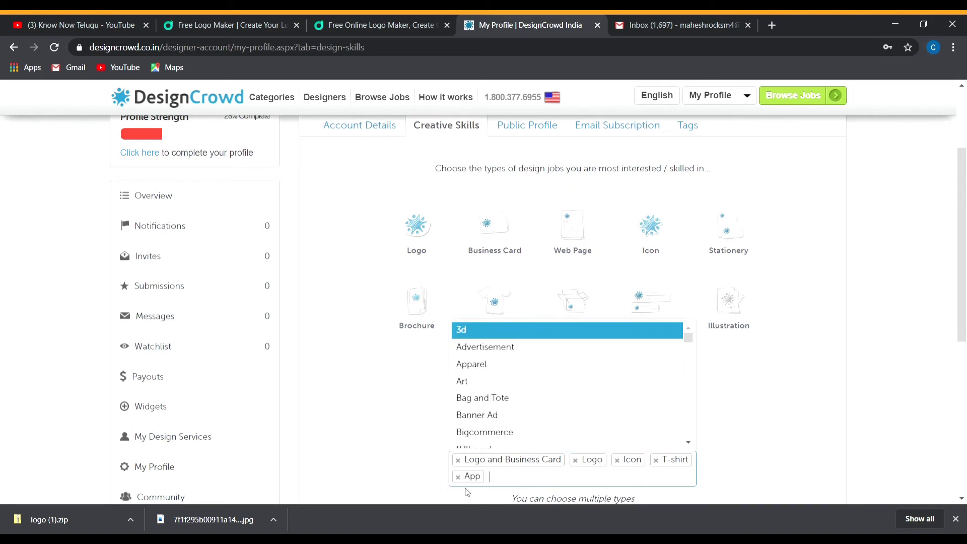
{"action": "left_click", "coordinate": [506, 409]}
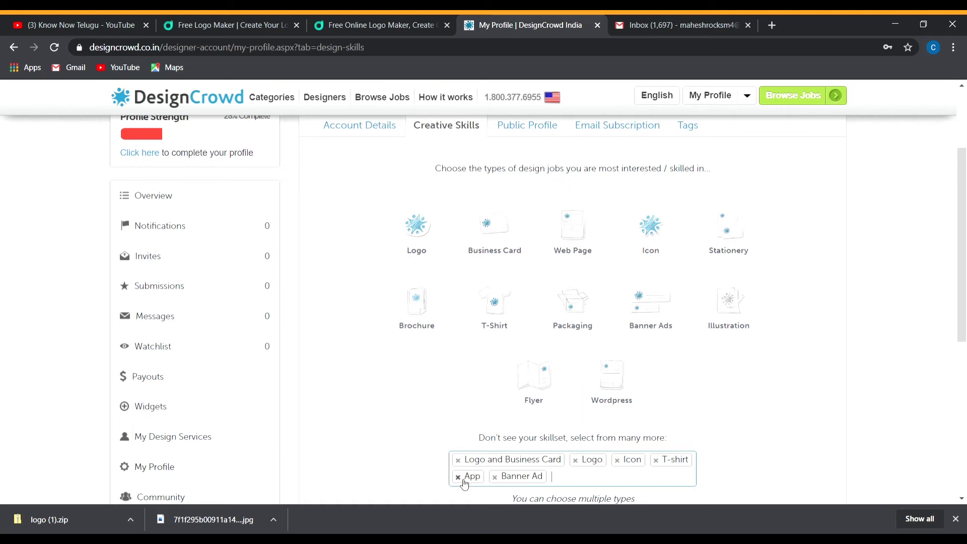
- Add 3d as a design skill and close the suggestion list
{"action": "scroll", "coordinate": [604, 419], "scroll_direction": "down", "scroll_amount": 2}
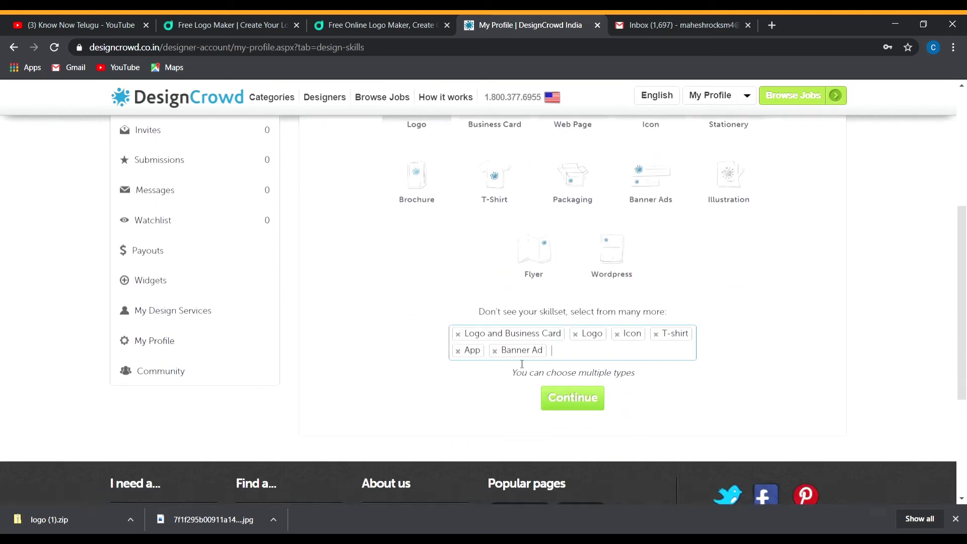
{"action": "left_click", "coordinate": [590, 359]}
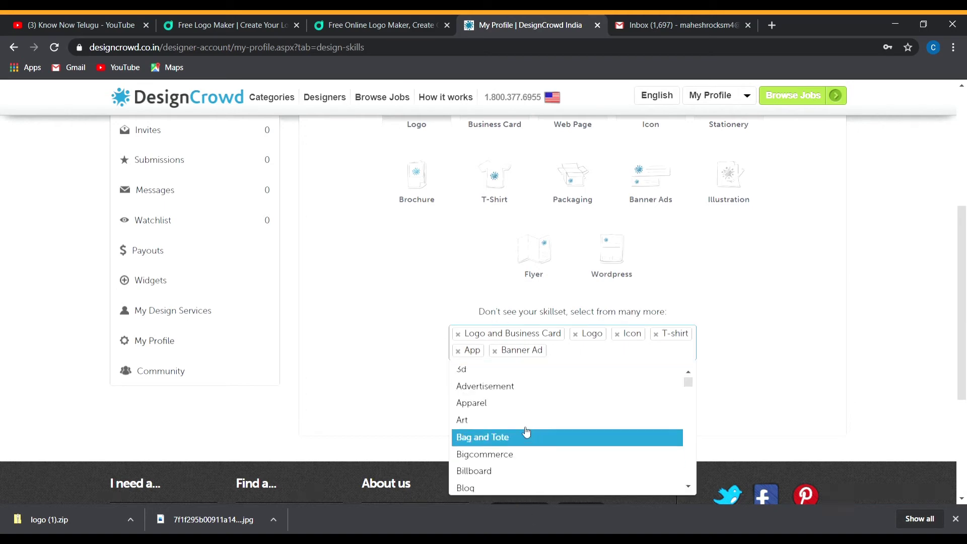
{"action": "left_click", "coordinate": [540, 375]}
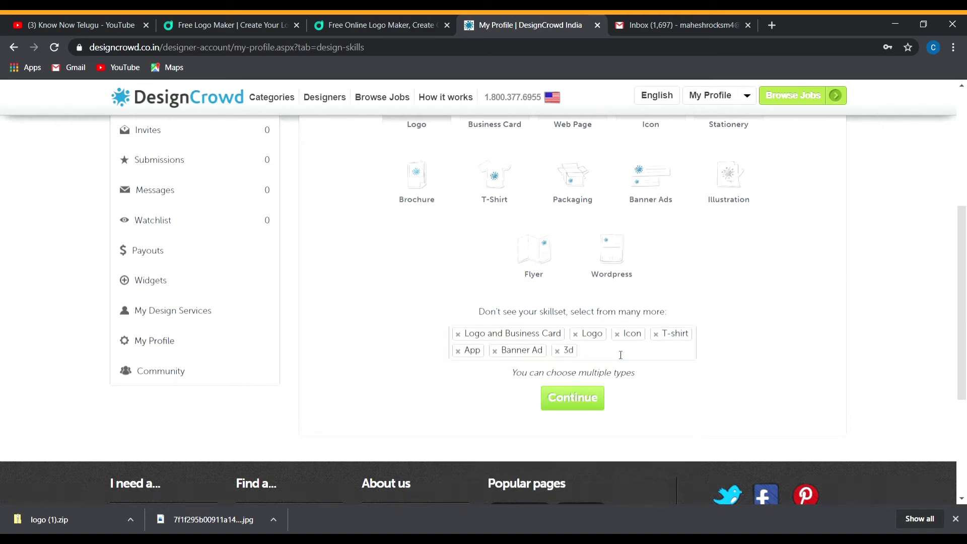
{"action": "left_click", "coordinate": [584, 352]}
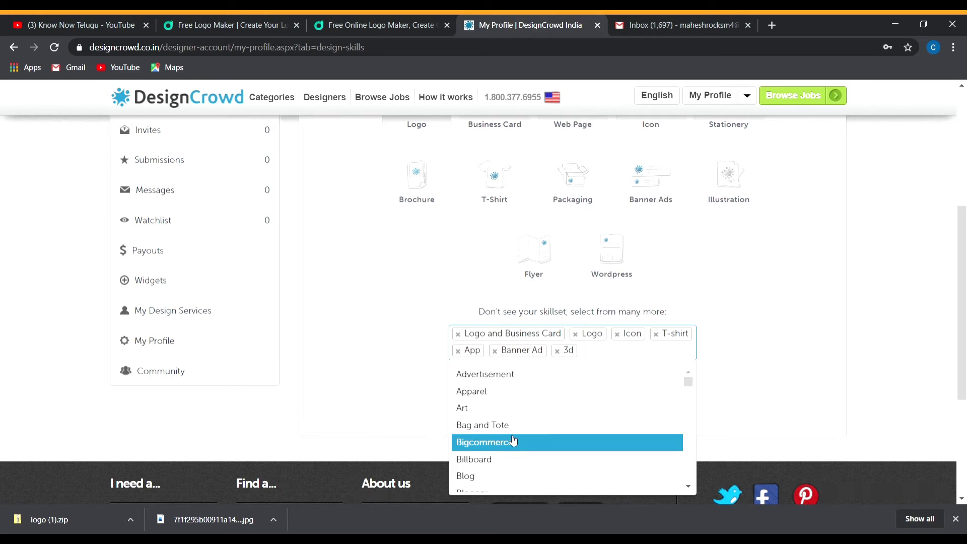
{"action": "scroll", "coordinate": [513, 441], "scroll_direction": "down", "scroll_amount": 1}
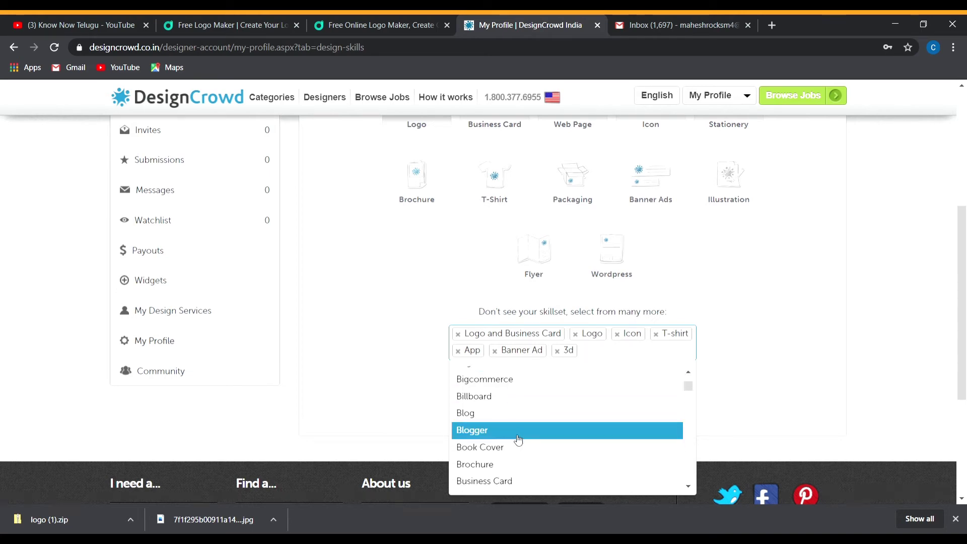
{"action": "left_click", "coordinate": [709, 355]}
{"action": "scroll", "coordinate": [588, 409], "scroll_direction": "up", "scroll_amount": 3}
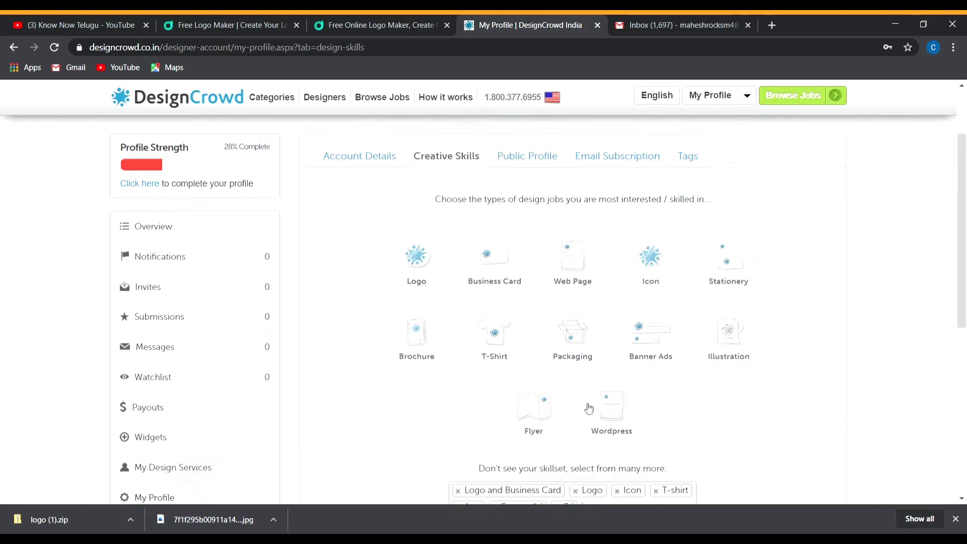
{"action": "scroll", "coordinate": [588, 409], "scroll_direction": "up", "scroll_amount": 2}
{"action": "scroll", "coordinate": [588, 409], "scroll_direction": "down", "scroll_amount": 2}
{"action": "scroll", "coordinate": [589, 393], "scroll_direction": "down", "scroll_amount": 3}
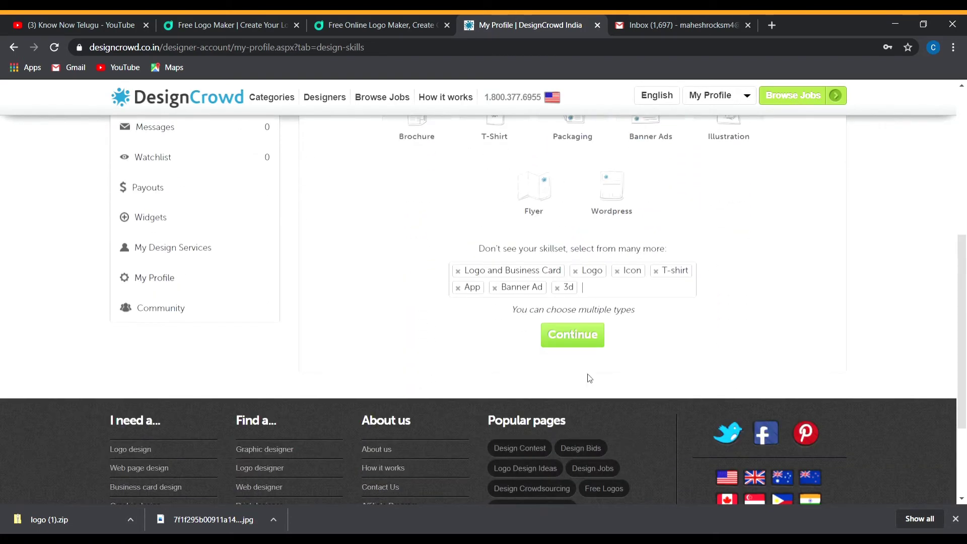
- Remove the 3d tag from the extra design skills
{"action": "left_click", "coordinate": [568, 335]}
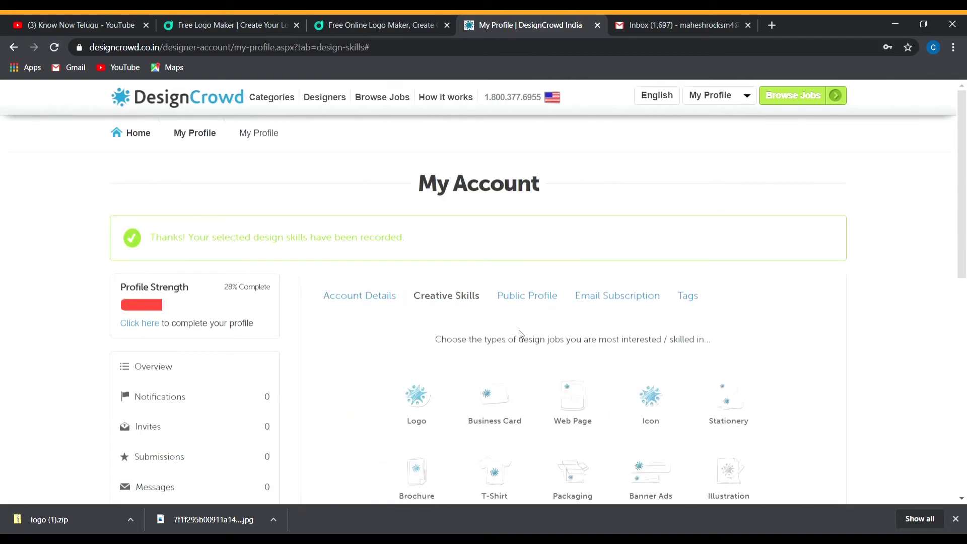
{"action": "scroll", "coordinate": [555, 391], "scroll_direction": "down", "scroll_amount": 3}
{"action": "scroll", "coordinate": [551, 392], "scroll_direction": "down", "scroll_amount": 1}
{"action": "scroll", "coordinate": [503, 417], "scroll_direction": "down", "scroll_amount": 1}
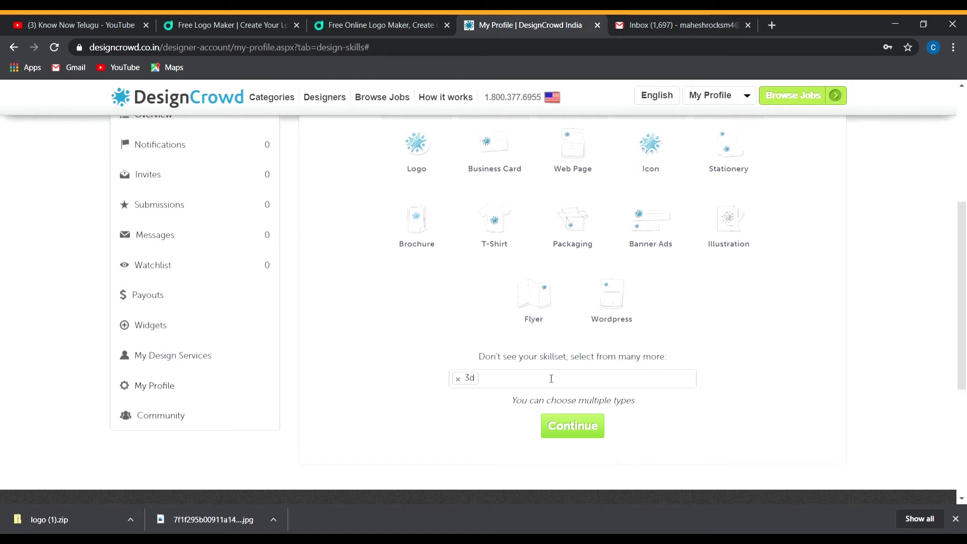
{"action": "left_click", "coordinate": [519, 383]}
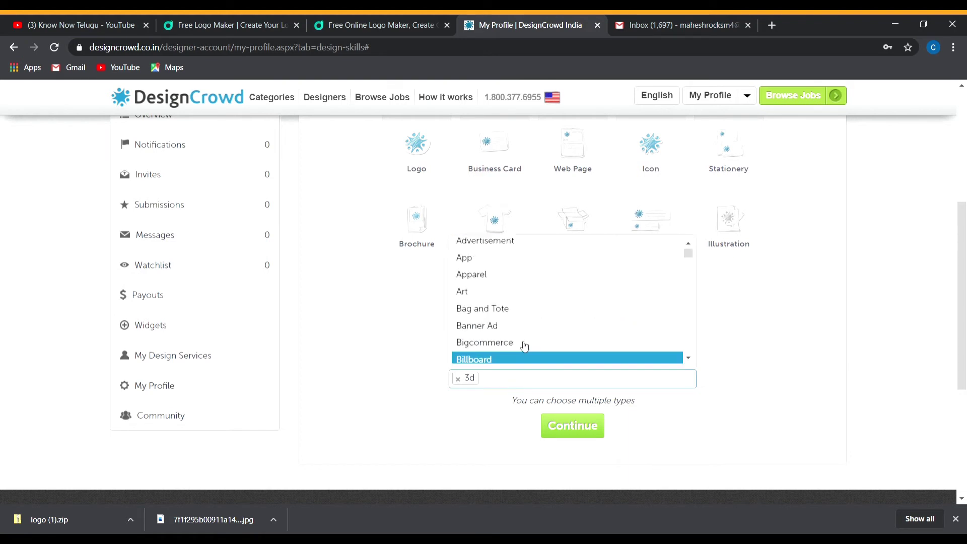
{"action": "left_click", "coordinate": [463, 385]}
{"action": "left_click", "coordinate": [459, 378]}
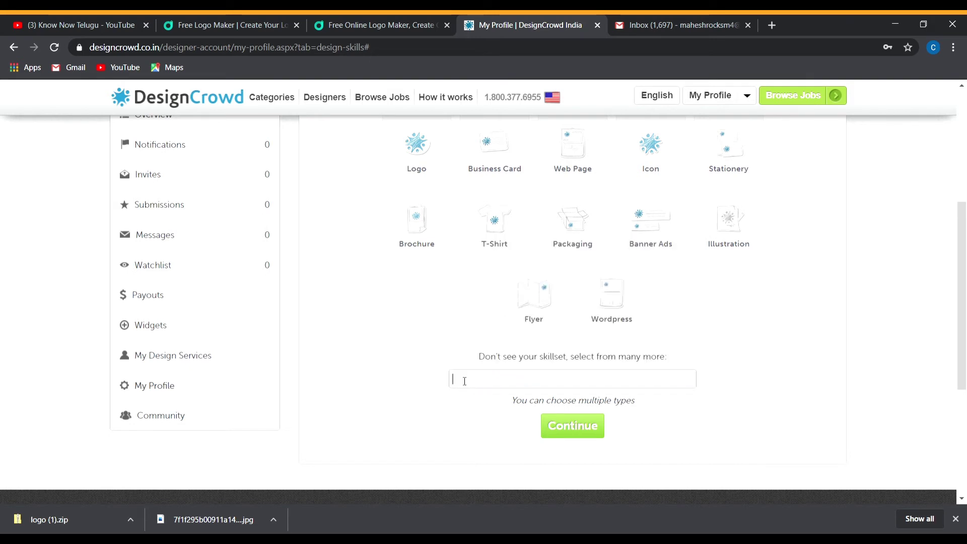
- Add Logo and Logo and Business Card, then save the skills, reaching 42% profile strength
{"action": "type", "text": "lo"}
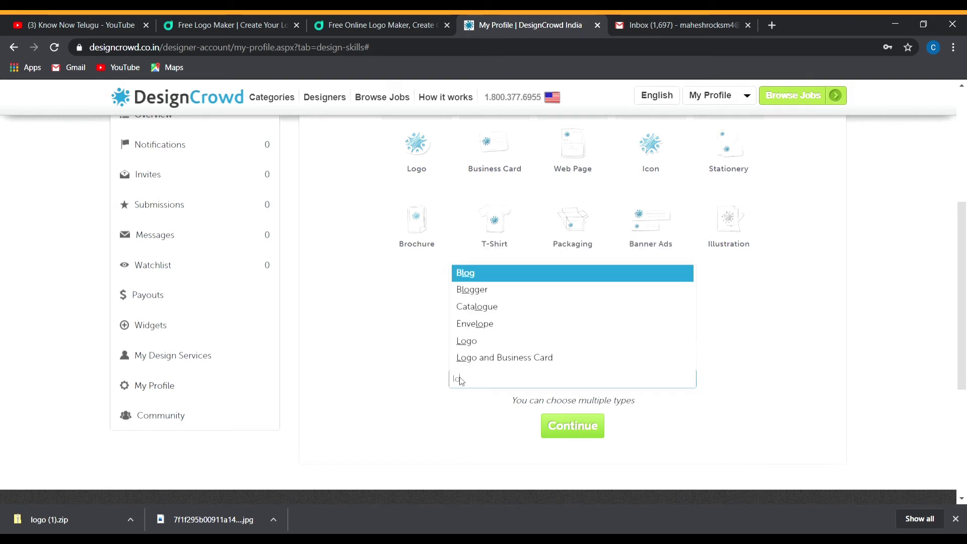
{"action": "type", "text": "go"}
{"action": "key", "text": "Return"}
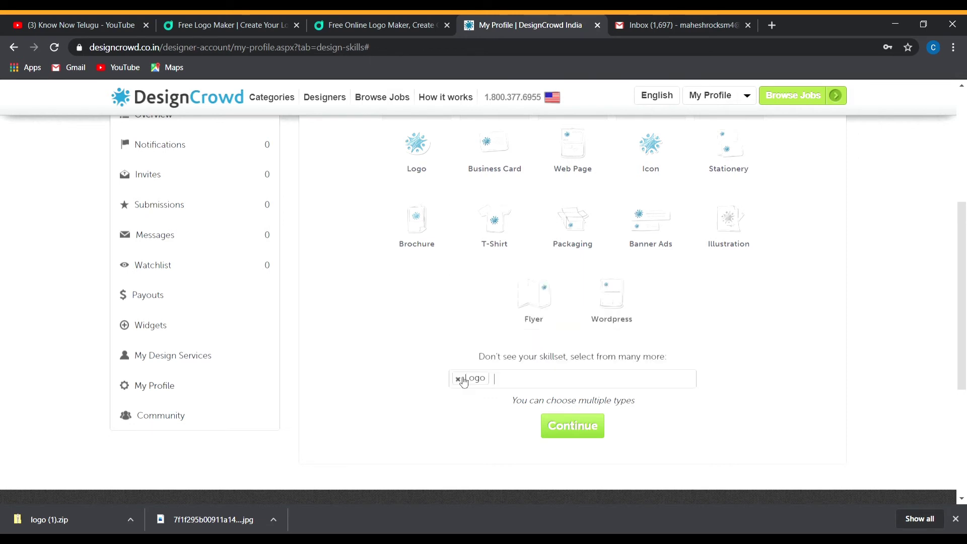
{"action": "type", "text": "logo"}
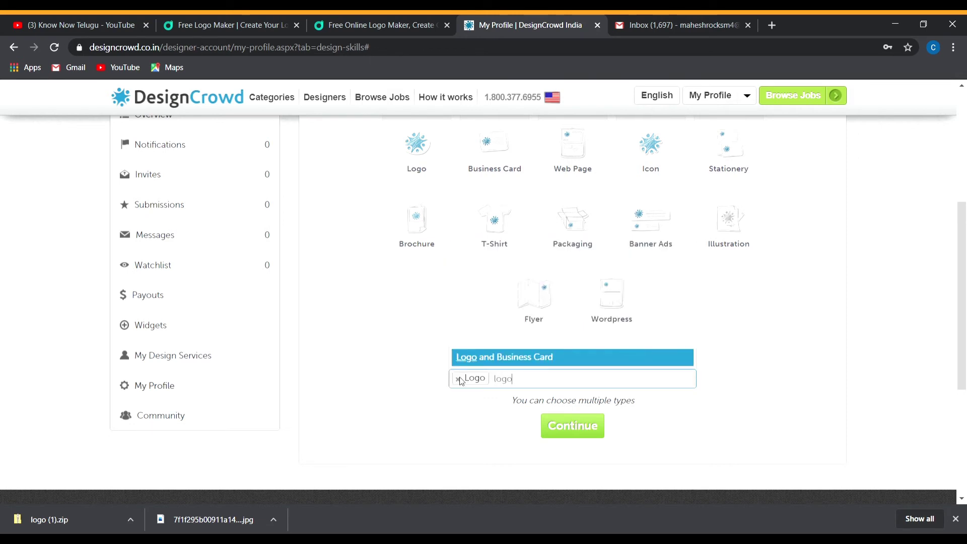
{"action": "left_click", "coordinate": [512, 359]}
{"action": "left_click", "coordinate": [572, 431]}
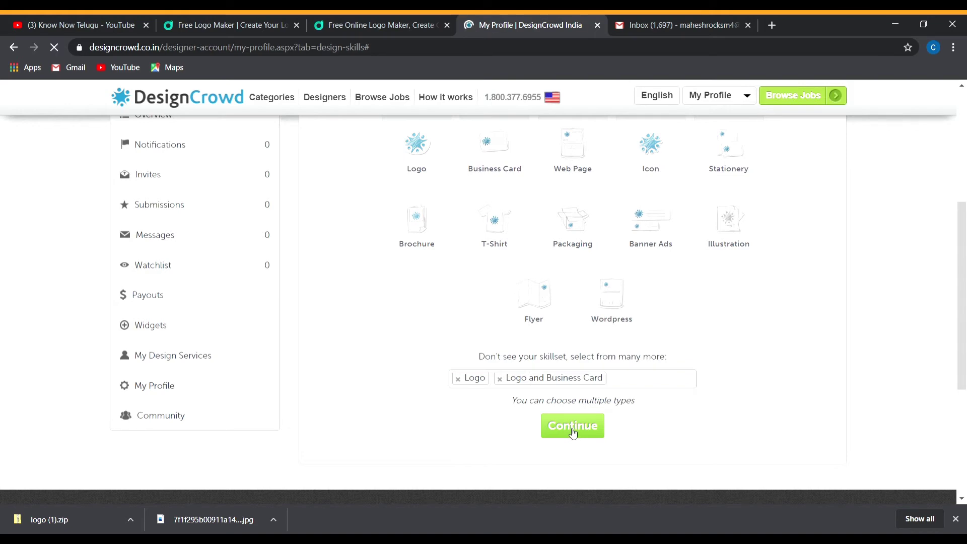
{"action": "scroll", "coordinate": [525, 340], "scroll_direction": "down", "scroll_amount": 7}
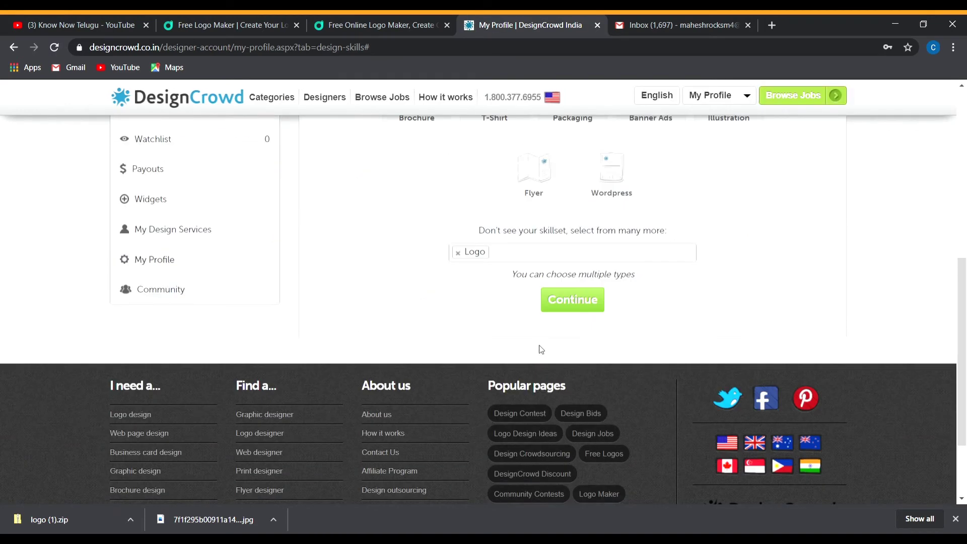
{"action": "scroll", "coordinate": [541, 350], "scroll_direction": "up", "scroll_amount": 1}
{"action": "scroll", "coordinate": [534, 328], "scroll_direction": "up", "scroll_amount": 6}
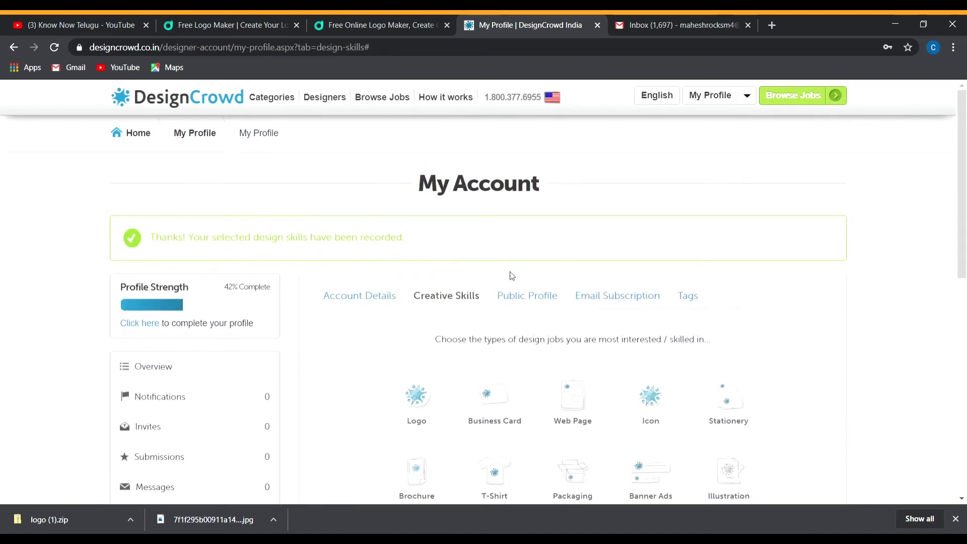
- Go to the Public Profile tab and put the cursor in the About You box
{"action": "left_click", "coordinate": [532, 299]}
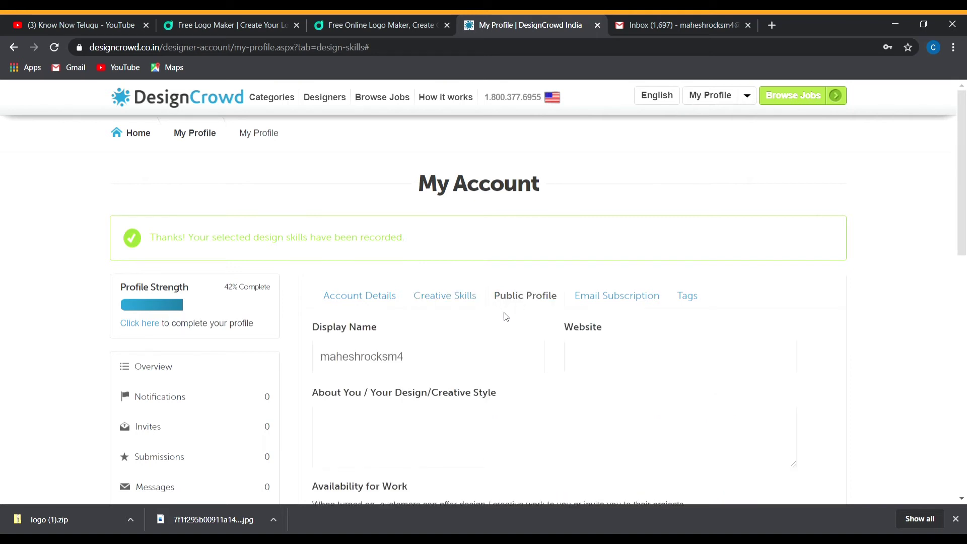
{"action": "left_click", "coordinate": [596, 348]}
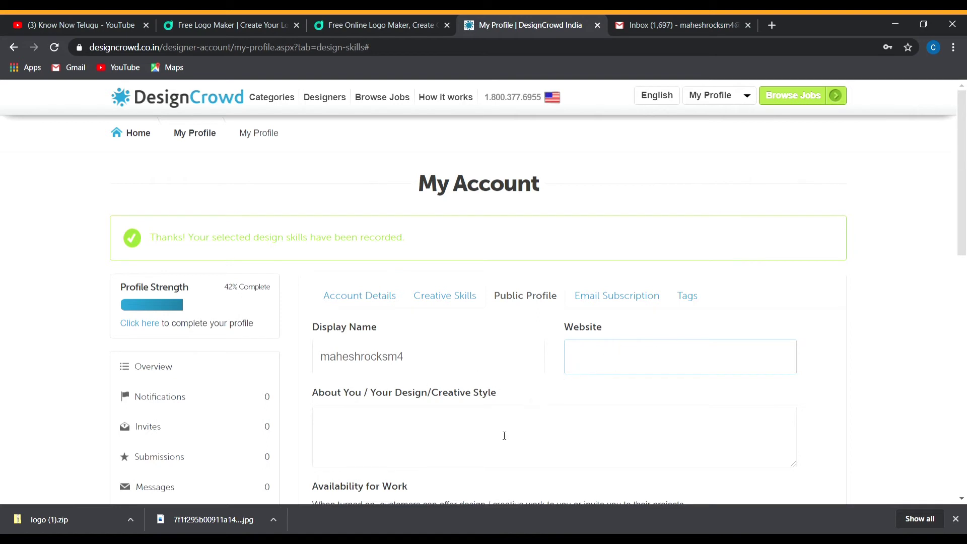
{"action": "left_click", "coordinate": [398, 429]}
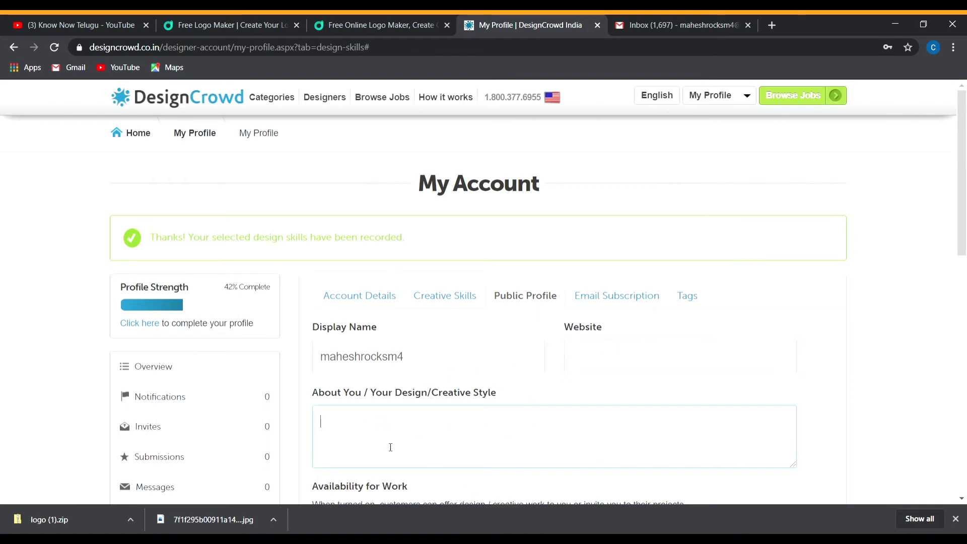
{"action": "scroll", "coordinate": [397, 307], "scroll_direction": "down", "scroll_amount": 2}
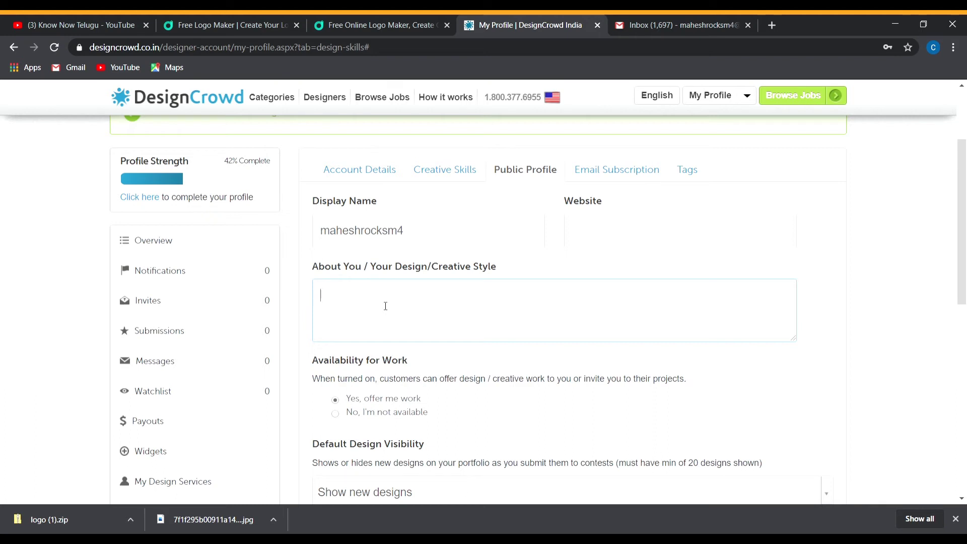
- Fill About You with one line calling a logo the brand's unforgettable first impression
{"action": "key", "text": "ctrl+v"}
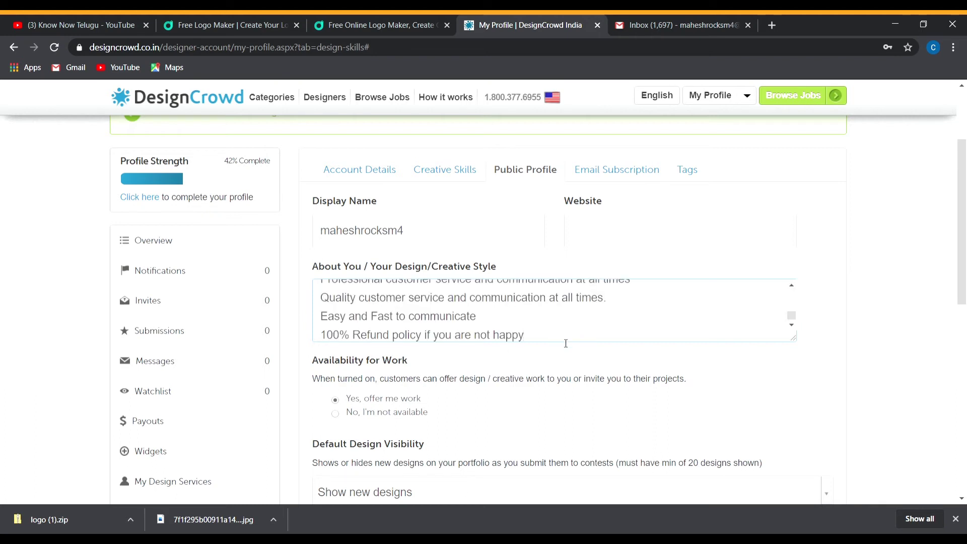
{"action": "left_click", "coordinate": [565, 343]}
{"action": "key", "text": "ctrl+z"}
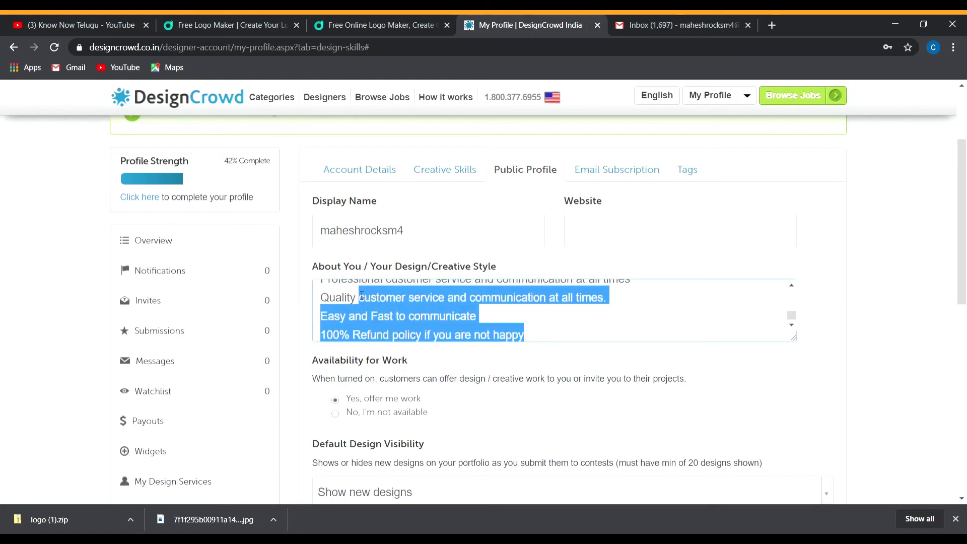
{"action": "key", "text": "ctrl+z"}
{"action": "key", "text": "ctrl+z"}
{"action": "key", "text": "ctrl+z"}
{"action": "key", "text": "ctrl+z"}
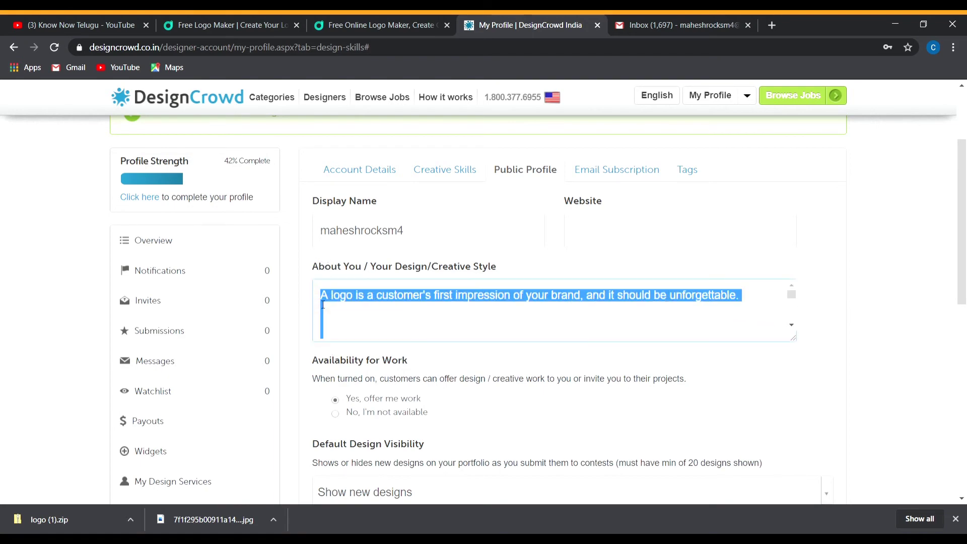
{"action": "left_click", "coordinate": [327, 328]}
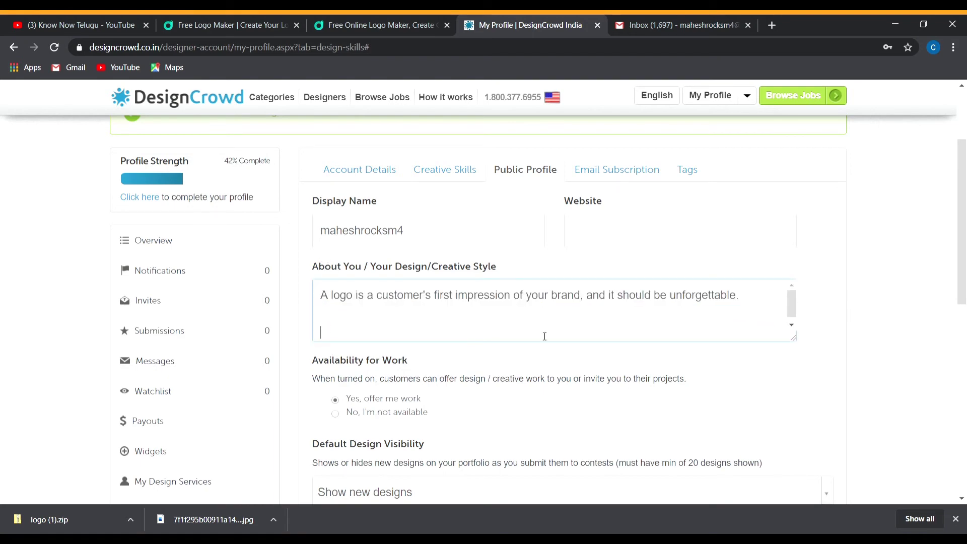
{"action": "scroll", "coordinate": [579, 346], "scroll_direction": "down", "scroll_amount": 3}
{"action": "scroll", "coordinate": [408, 237], "scroll_direction": "up", "scroll_amount": 2}
{"action": "scroll", "coordinate": [403, 208], "scroll_direction": "up", "scroll_amount": 2}
{"action": "scroll", "coordinate": [365, 375], "scroll_direction": "down", "scroll_amount": 3}
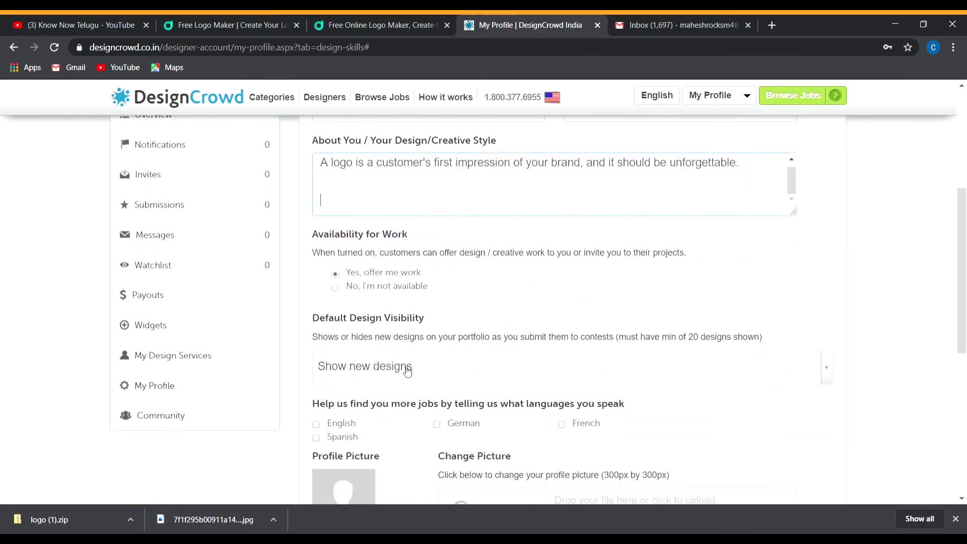
{"action": "scroll", "coordinate": [464, 375], "scroll_direction": "down", "scroll_amount": 1}
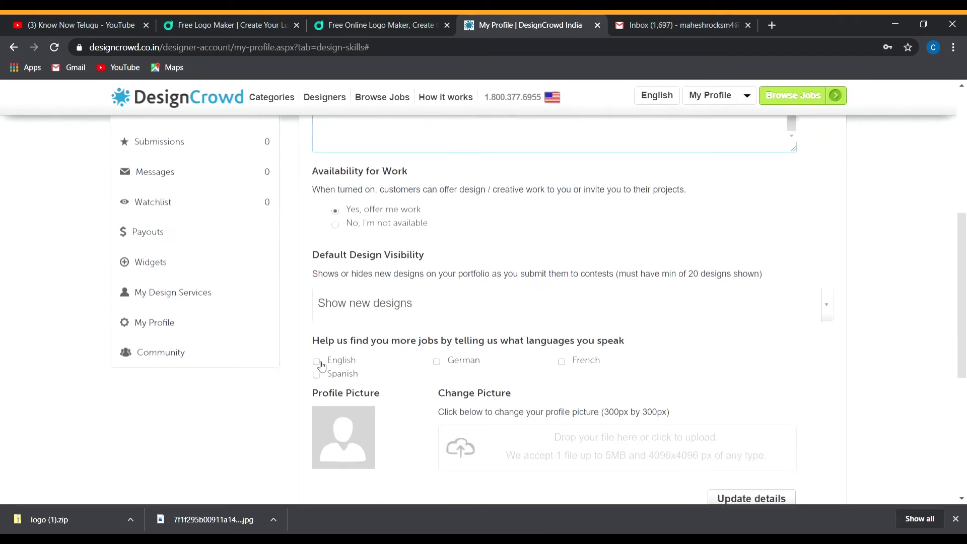
- Tick English as a spoken language, upload a profile photo, and save with Update details
{"action": "left_click", "coordinate": [316, 362]}
{"action": "scroll", "coordinate": [338, 373], "scroll_direction": "down", "scroll_amount": 1}
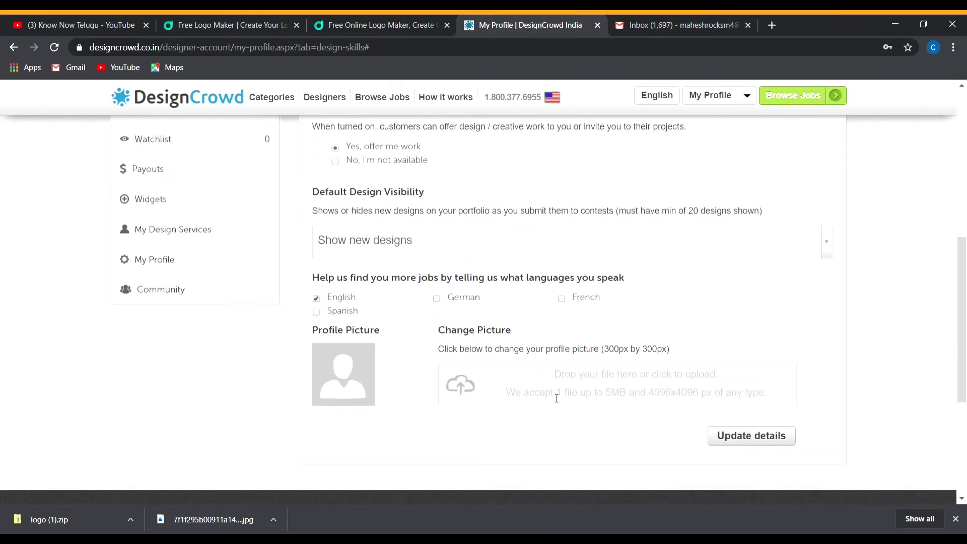
{"action": "left_click", "coordinate": [480, 387]}
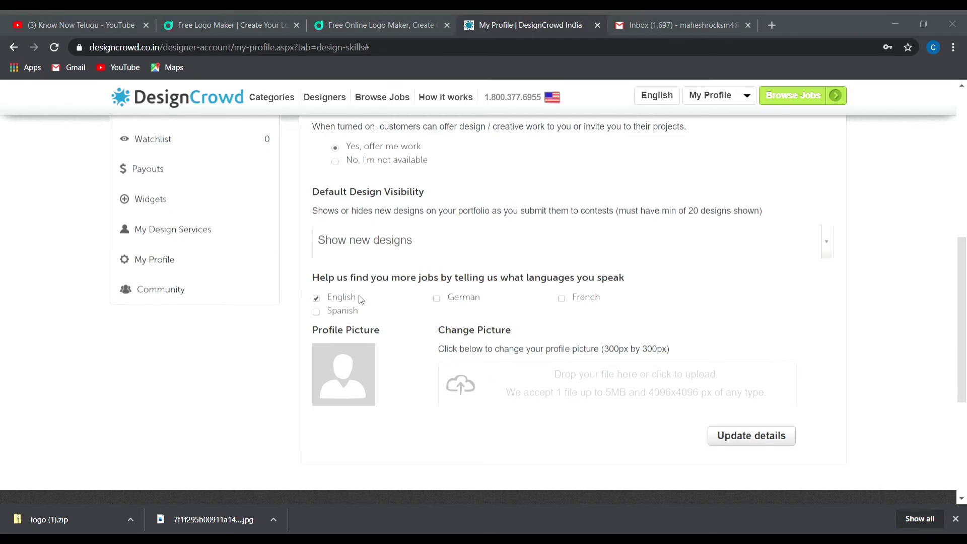
{"action": "key", "text": "Return"}
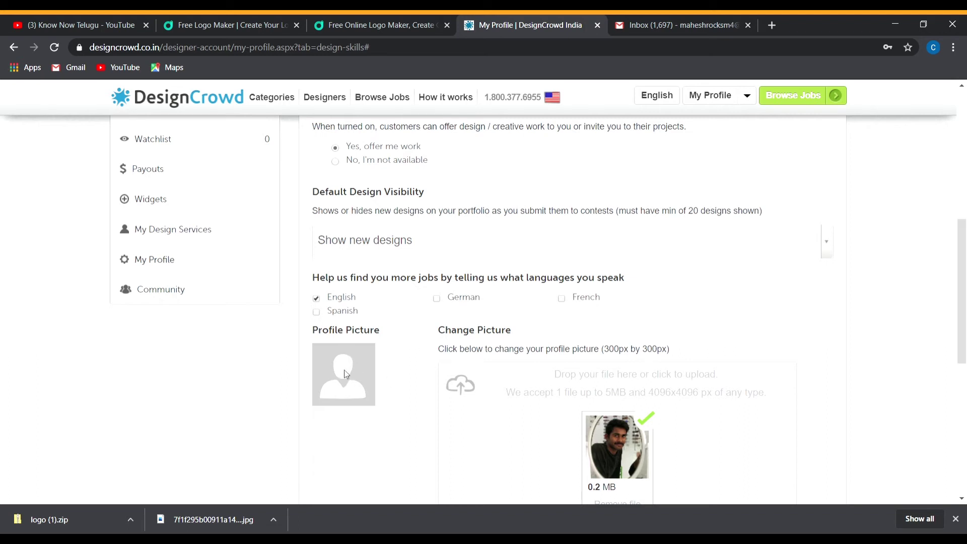
{"action": "scroll", "coordinate": [682, 443], "scroll_direction": "down", "scroll_amount": 4}
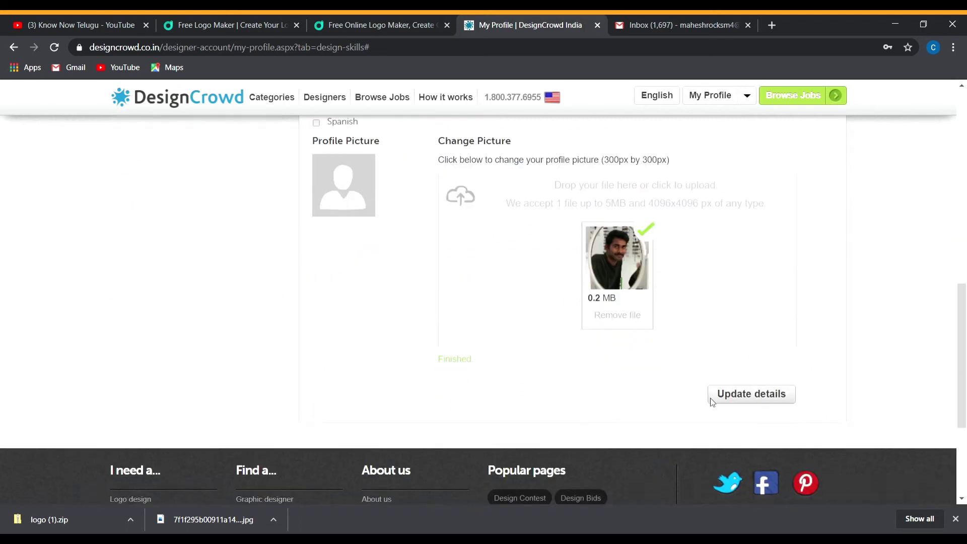
{"action": "left_click", "coordinate": [744, 398]}
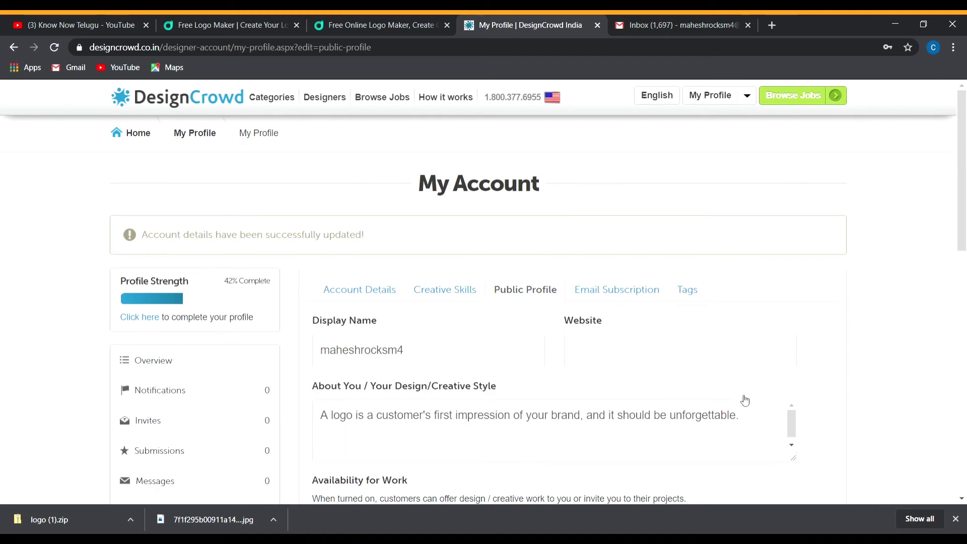
{"action": "scroll", "coordinate": [745, 403], "scroll_direction": "down", "scroll_amount": 1}
{"action": "scroll", "coordinate": [554, 302], "scroll_direction": "down", "scroll_amount": 10}
{"action": "scroll", "coordinate": [357, 201], "scroll_direction": "down", "scroll_amount": 4}
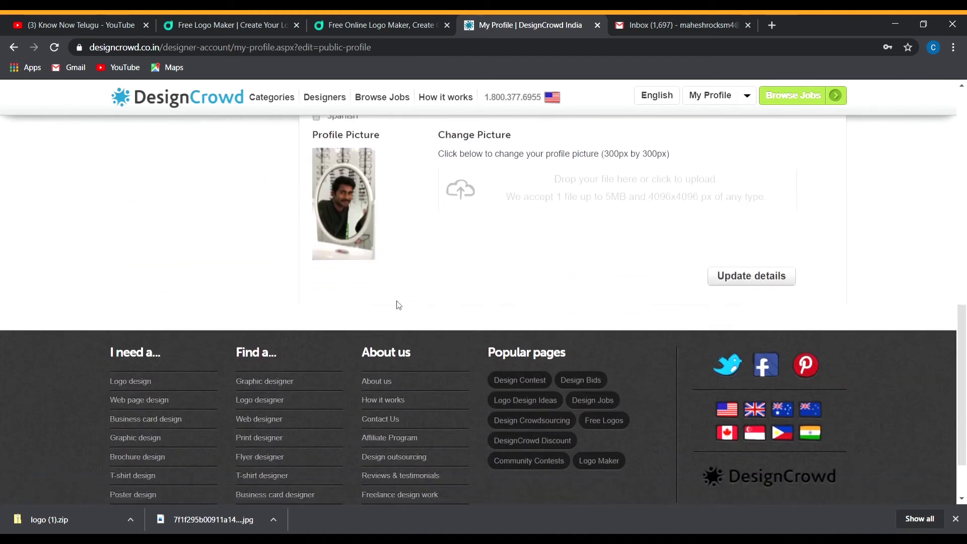
{"action": "scroll", "coordinate": [553, 286], "scroll_direction": "up", "scroll_amount": 1}
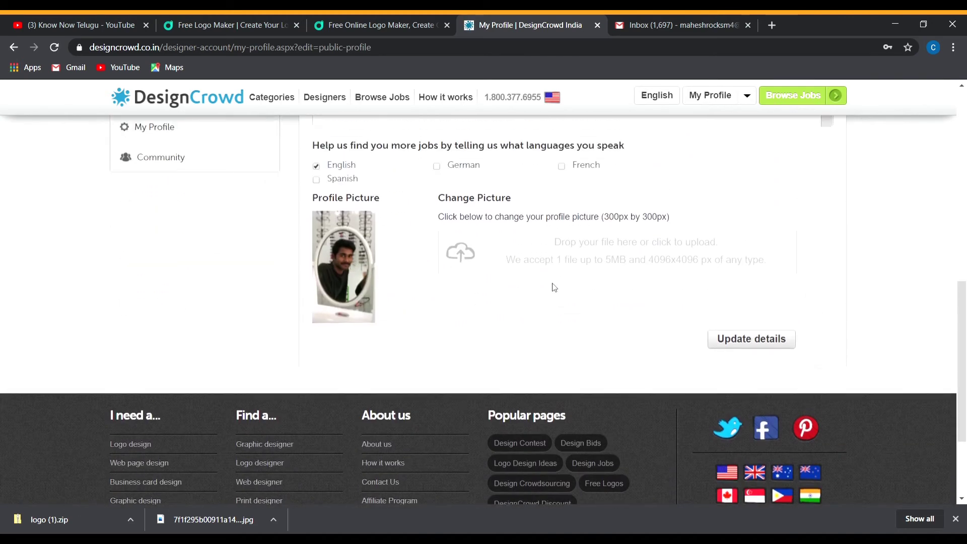
{"action": "scroll", "coordinate": [554, 287], "scroll_direction": "up", "scroll_amount": 1}
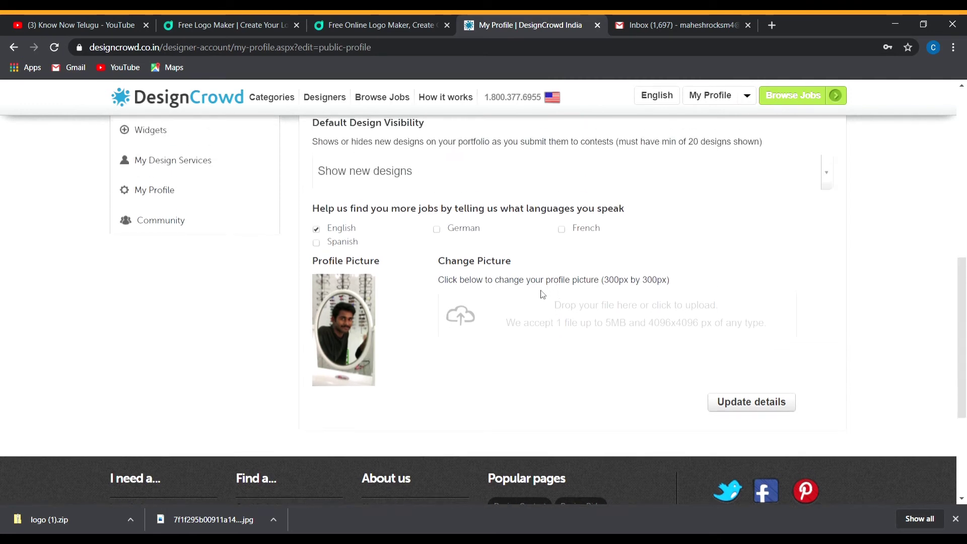
{"action": "scroll", "coordinate": [542, 295], "scroll_direction": "up", "scroll_amount": 6}
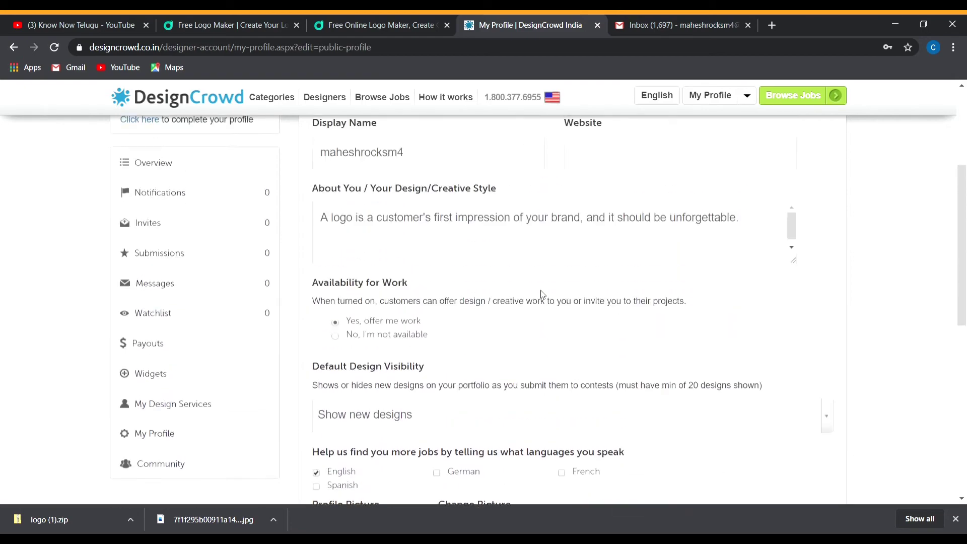
- Save the email subscription and invite alert settings, lifting profile strength to 71%
{"action": "left_click", "coordinate": [628, 230]}
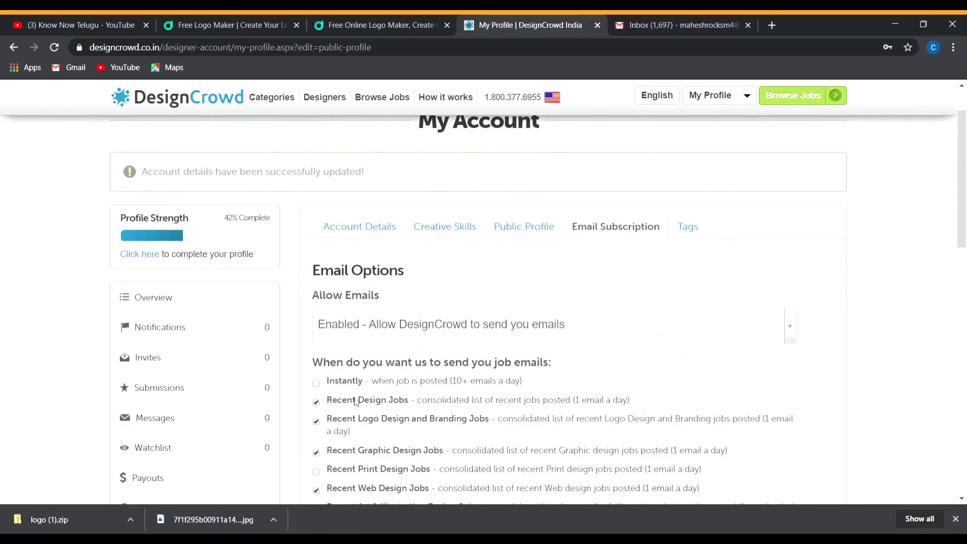
{"action": "scroll", "coordinate": [383, 376], "scroll_direction": "down", "scroll_amount": 1}
{"action": "scroll", "coordinate": [399, 353], "scroll_direction": "down", "scroll_amount": 4}
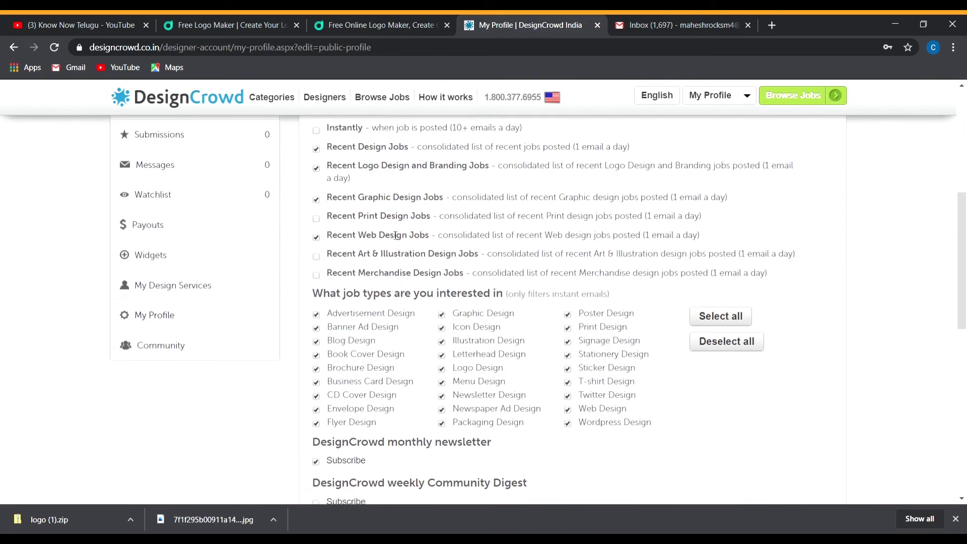
{"action": "scroll", "coordinate": [395, 235], "scroll_direction": "down", "scroll_amount": 2}
{"action": "scroll", "coordinate": [405, 362], "scroll_direction": "down", "scroll_amount": 4}
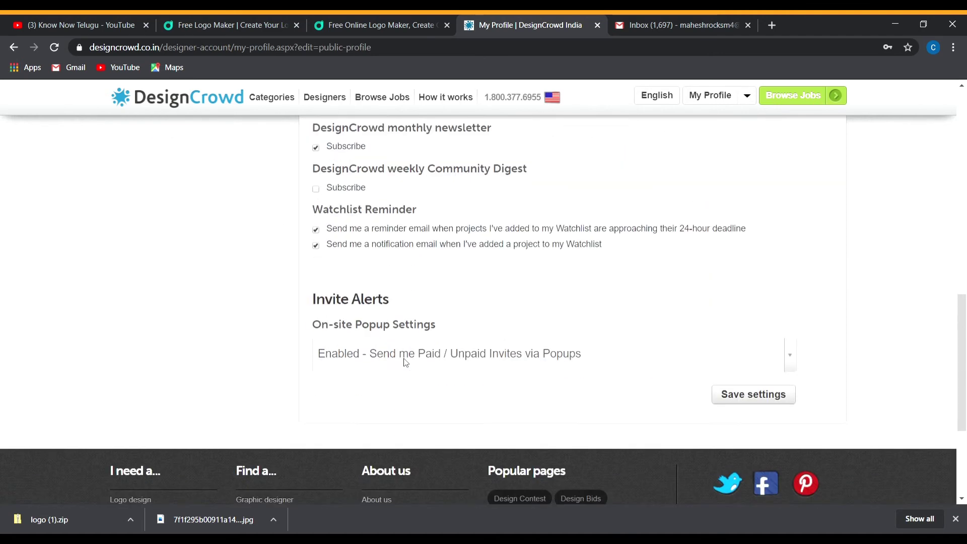
{"action": "left_click", "coordinate": [737, 395]}
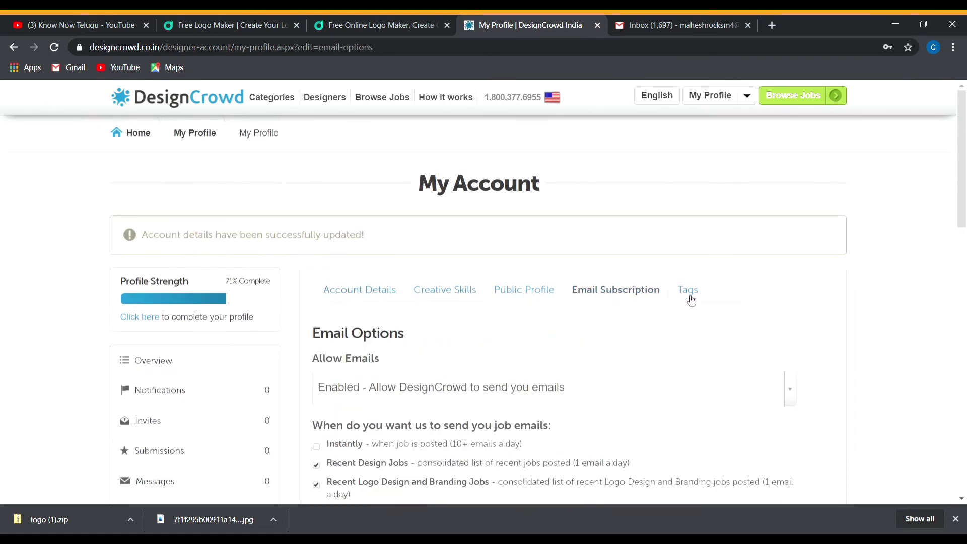
{"action": "left_click", "coordinate": [688, 294]}
- Tag the profile with Web 2.0 and Professional styles and enter logo as a custom tag
{"action": "scroll", "coordinate": [512, 429], "scroll_direction": "down", "scroll_amount": 4}
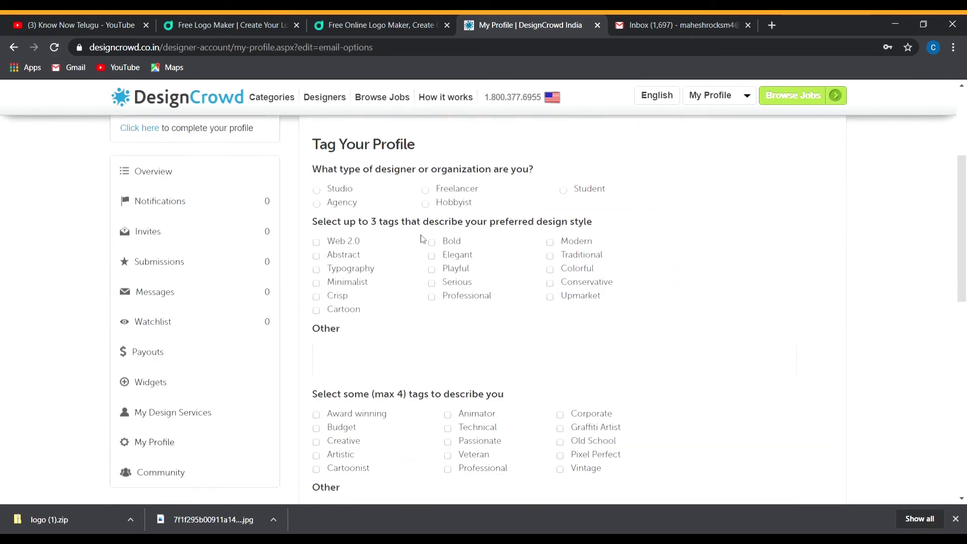
{"action": "left_click", "coordinate": [432, 354]}
{"action": "scroll", "coordinate": [432, 354], "scroll_direction": "up", "scroll_amount": 4}
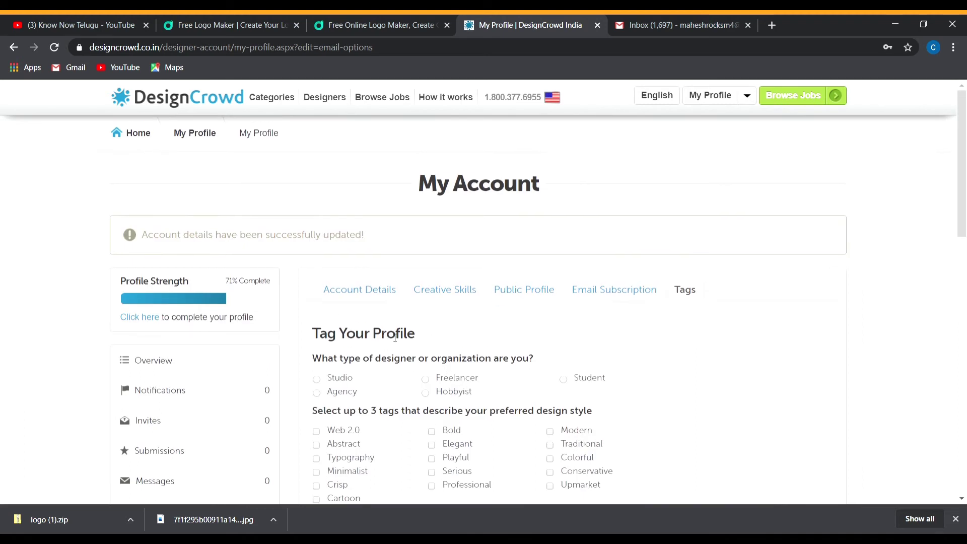
{"action": "scroll", "coordinate": [450, 353], "scroll_direction": "down", "scroll_amount": 3}
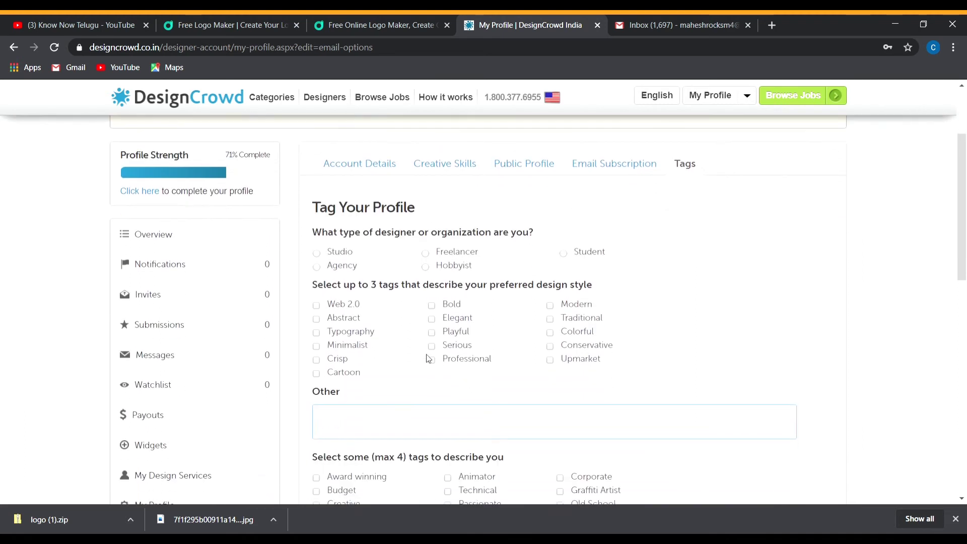
{"action": "left_click", "coordinate": [317, 306]}
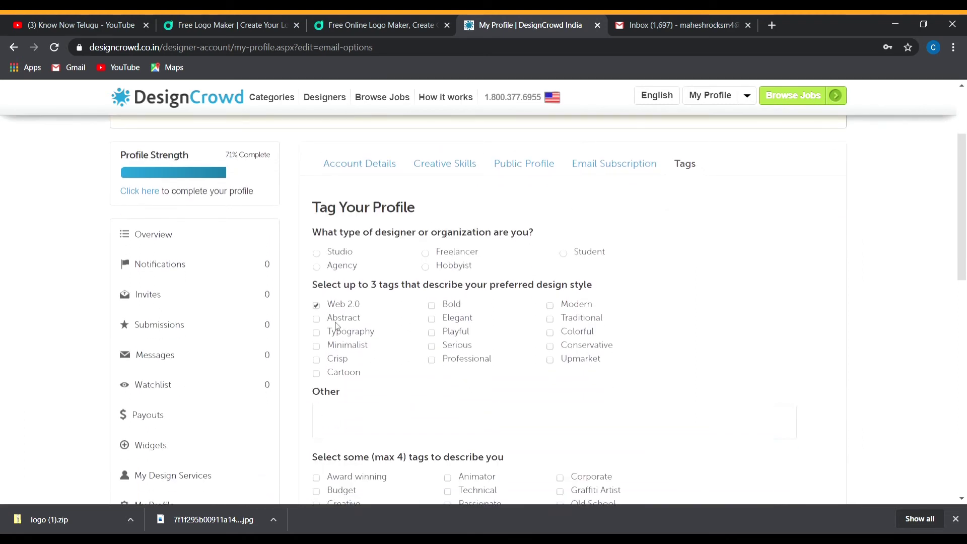
{"action": "left_click", "coordinate": [437, 361]}
{"action": "left_click", "coordinate": [452, 425]}
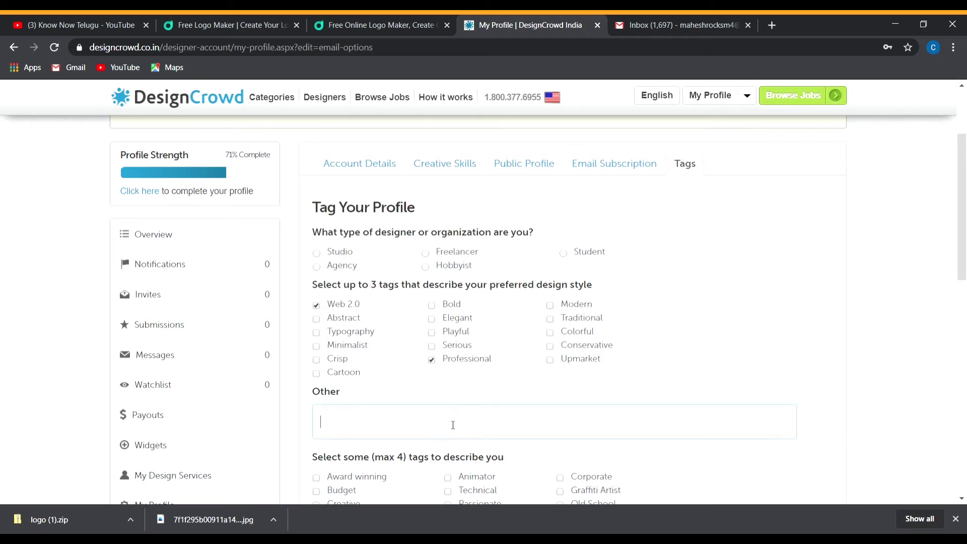
{"action": "type", "text": "logo"}
{"action": "key", "text": "Return"}
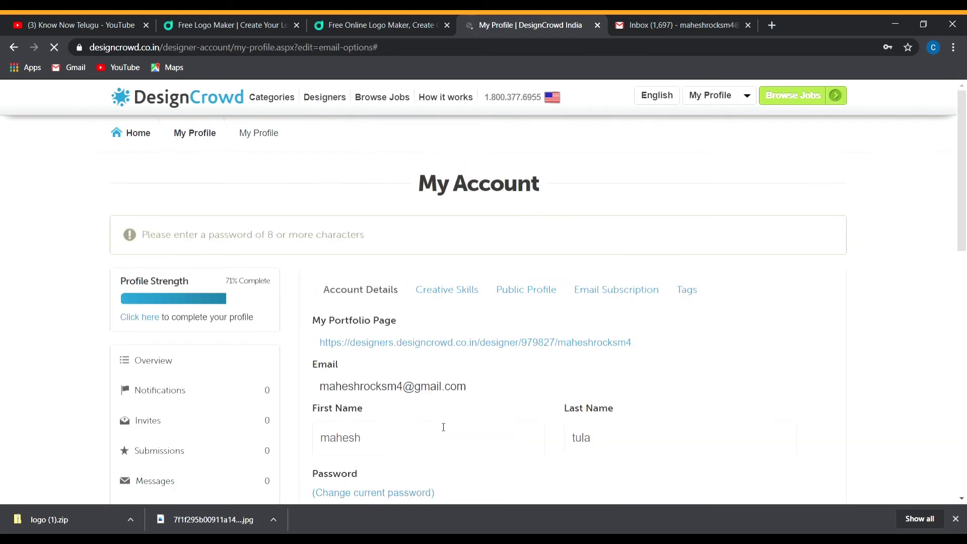
- Back in the tagging options, describe yourself as Technical and Creative
{"action": "scroll", "coordinate": [700, 262], "scroll_direction": "down", "scroll_amount": 1}
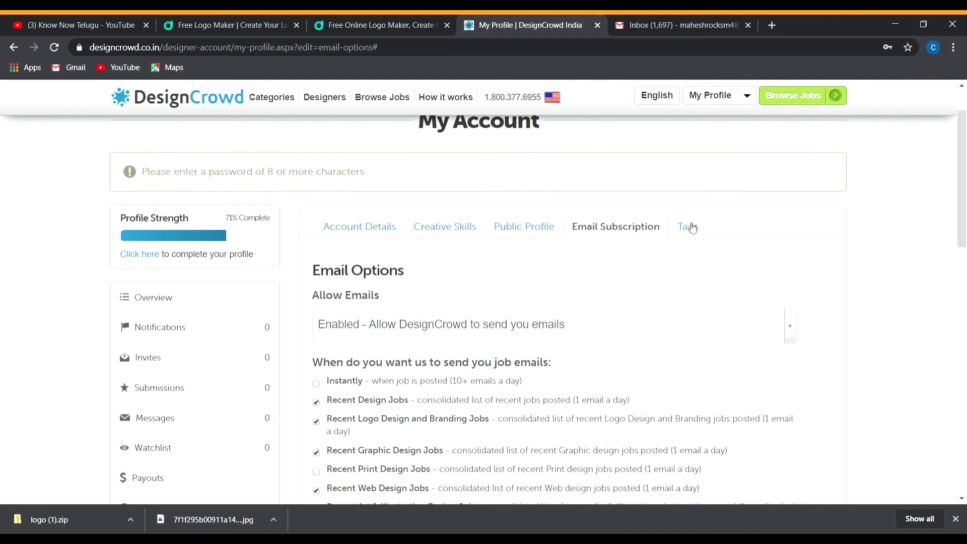
{"action": "left_click", "coordinate": [690, 224]}
{"action": "scroll", "coordinate": [525, 388], "scroll_direction": "down", "scroll_amount": 2}
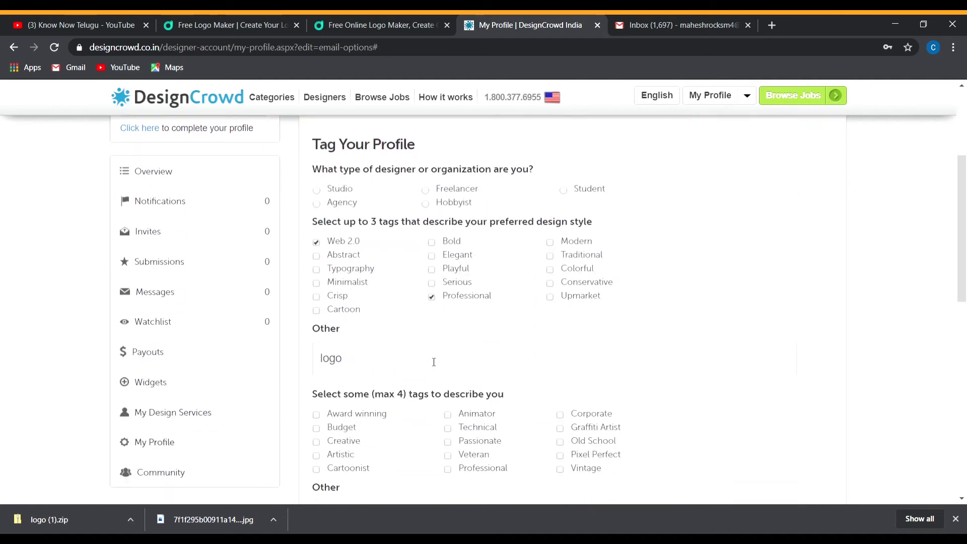
{"action": "scroll", "coordinate": [433, 362], "scroll_direction": "down", "scroll_amount": 3}
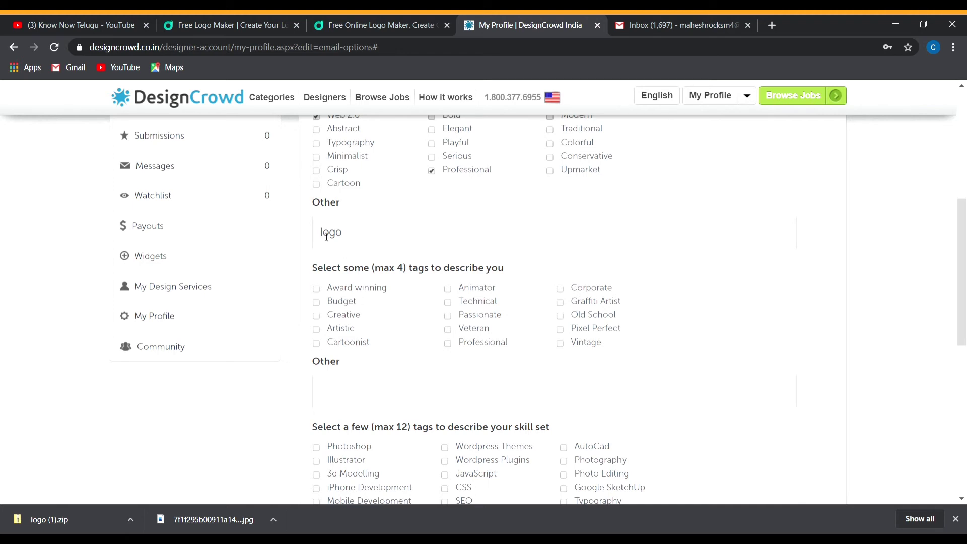
{"action": "scroll", "coordinate": [442, 314], "scroll_direction": "up", "scroll_amount": 3}
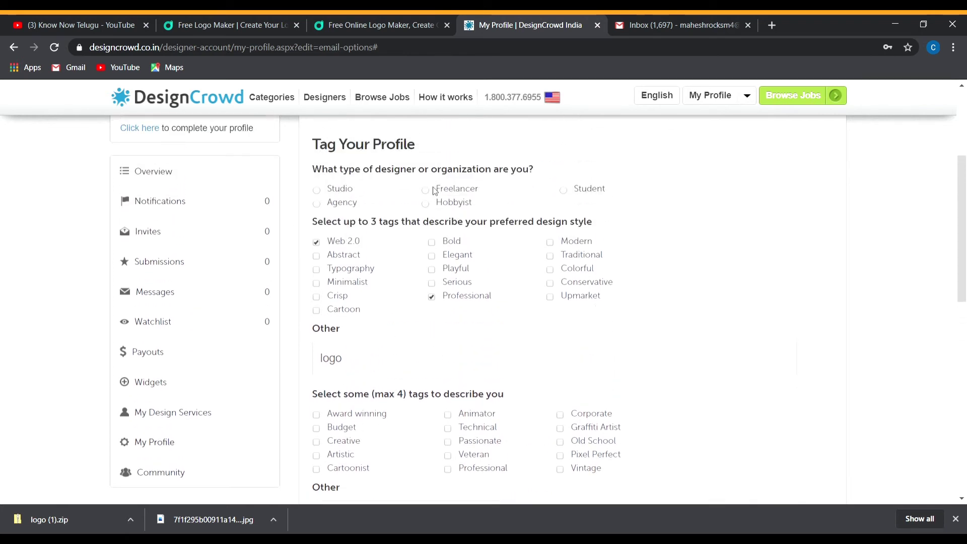
{"action": "scroll", "coordinate": [252, 384], "scroll_direction": "down", "scroll_amount": 3}
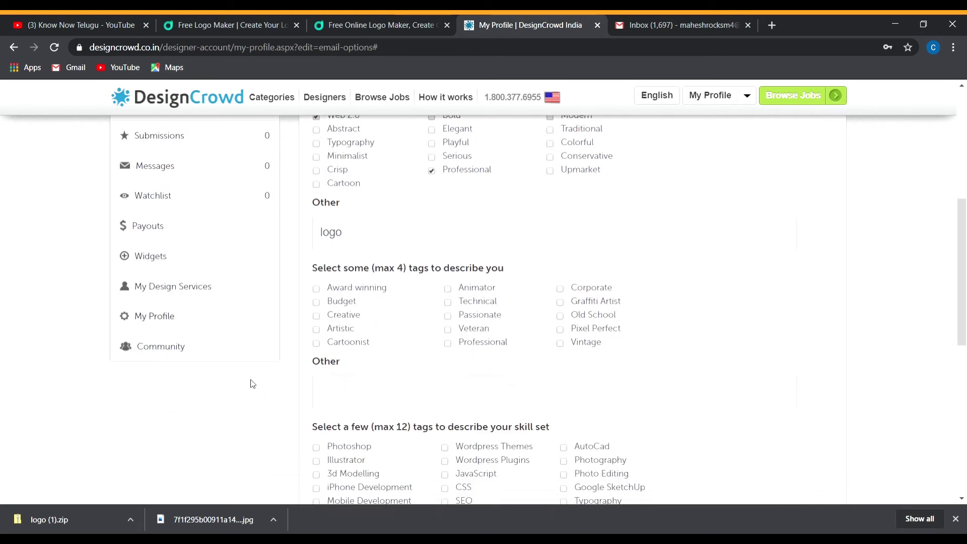
{"action": "left_click", "coordinate": [454, 306]}
{"action": "left_click", "coordinate": [316, 316]}
- Tick Photoshop, 3d Modelling, JavaScript and SEO as profile skills
{"action": "scroll", "coordinate": [384, 372], "scroll_direction": "down", "scroll_amount": 3}
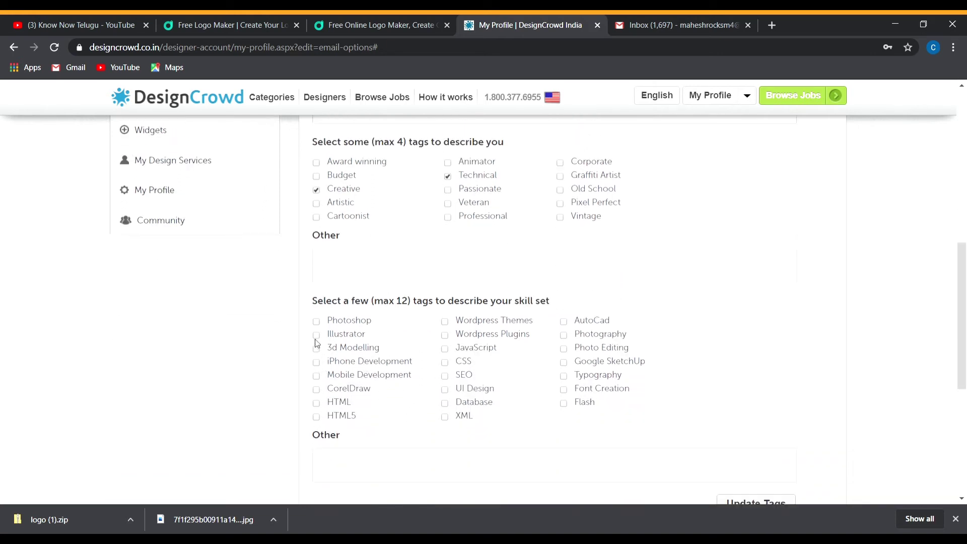
{"action": "left_click", "coordinate": [317, 322]}
{"action": "left_click", "coordinate": [317, 349]}
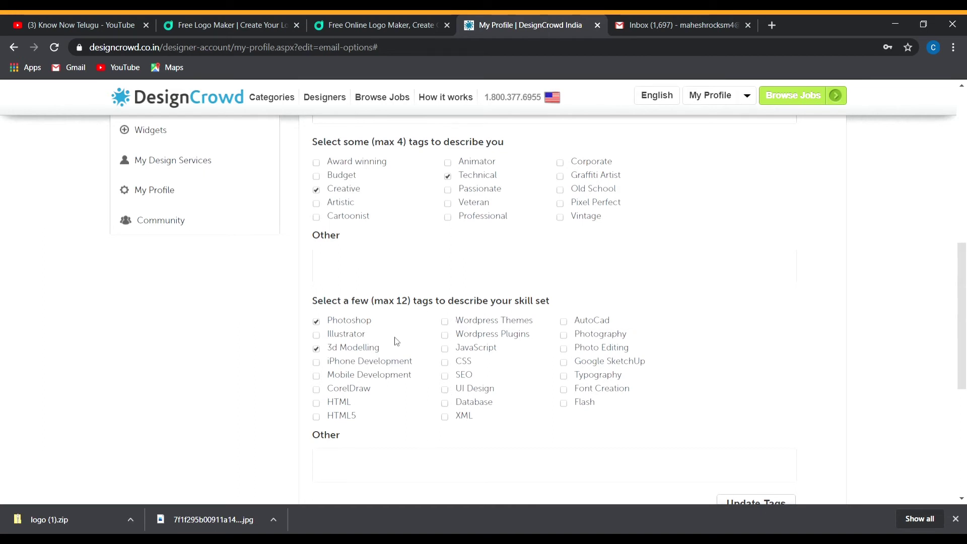
{"action": "left_click", "coordinate": [445, 349]}
{"action": "left_click", "coordinate": [445, 375]}
{"action": "scroll", "coordinate": [433, 388], "scroll_direction": "down", "scroll_amount": 3}
{"action": "scroll", "coordinate": [403, 302], "scroll_direction": "down", "scroll_amount": 1}
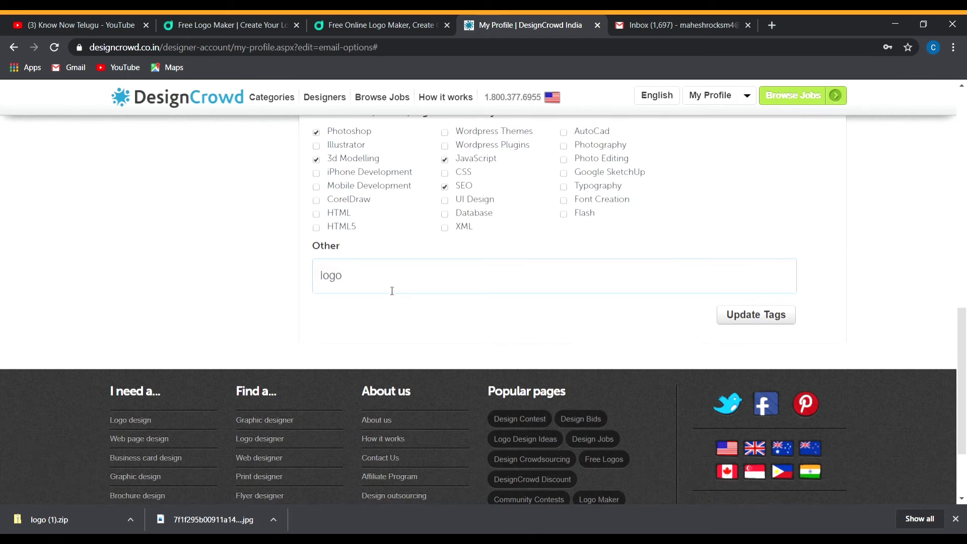
- Save the selected profile tags with Update Tags until the account-details-updated message appears
{"action": "left_click", "coordinate": [779, 313]}
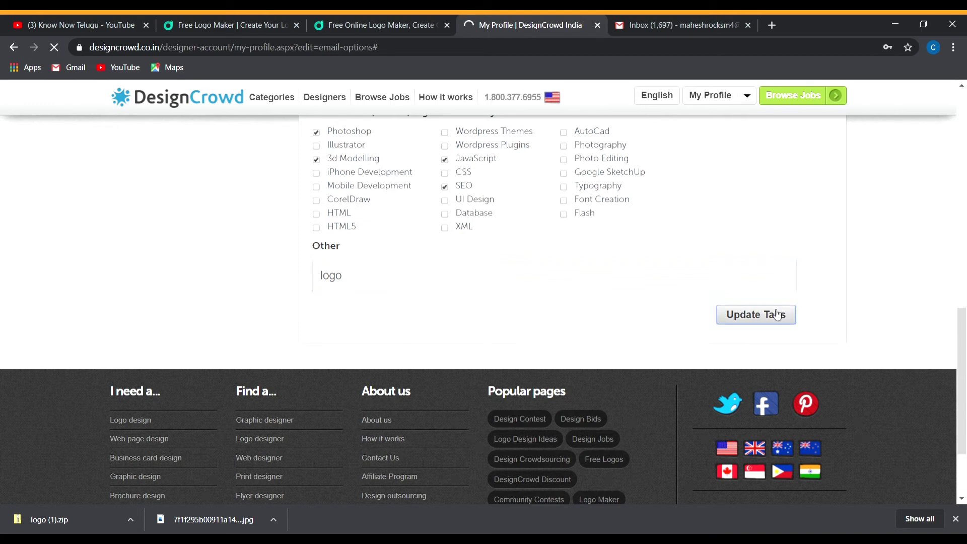
{"action": "scroll", "coordinate": [759, 337], "scroll_direction": "up", "scroll_amount": 1}
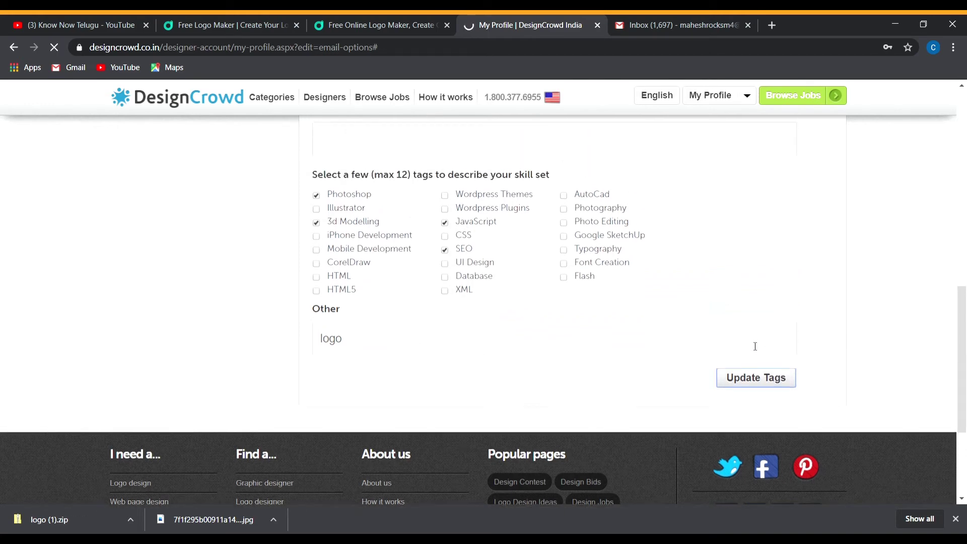
{"action": "scroll", "coordinate": [755, 347], "scroll_direction": "up", "scroll_amount": 1}
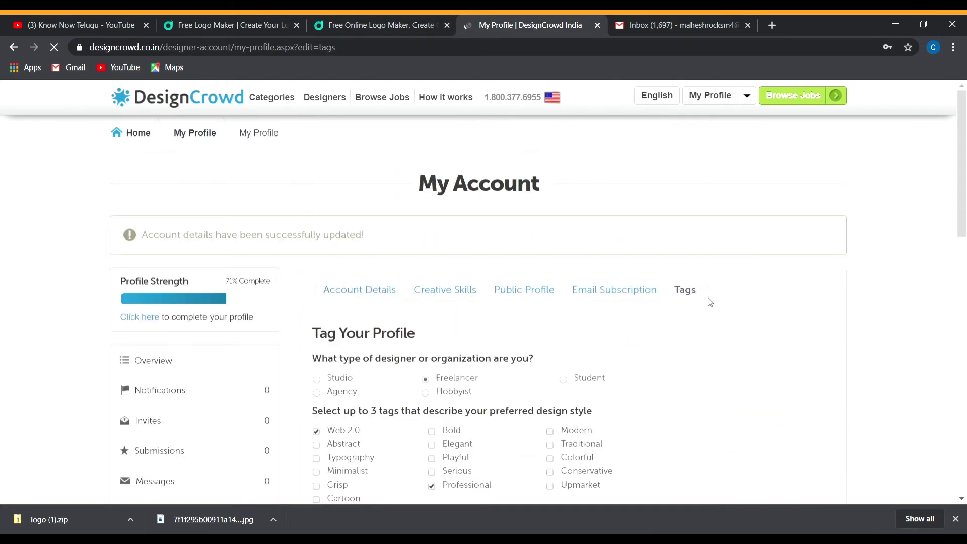
{"action": "scroll", "coordinate": [547, 388], "scroll_direction": "down", "scroll_amount": 7}
{"action": "scroll", "coordinate": [547, 388], "scroll_direction": "down", "scroll_amount": 6}
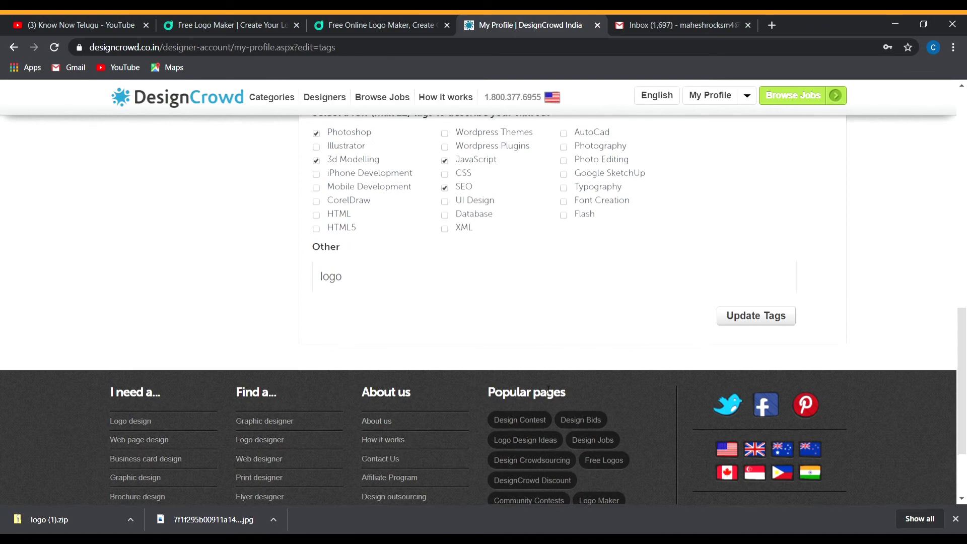
{"action": "scroll", "coordinate": [547, 389], "scroll_direction": "up", "scroll_amount": 4}
{"action": "scroll", "coordinate": [374, 473], "scroll_direction": "up", "scroll_amount": 5}
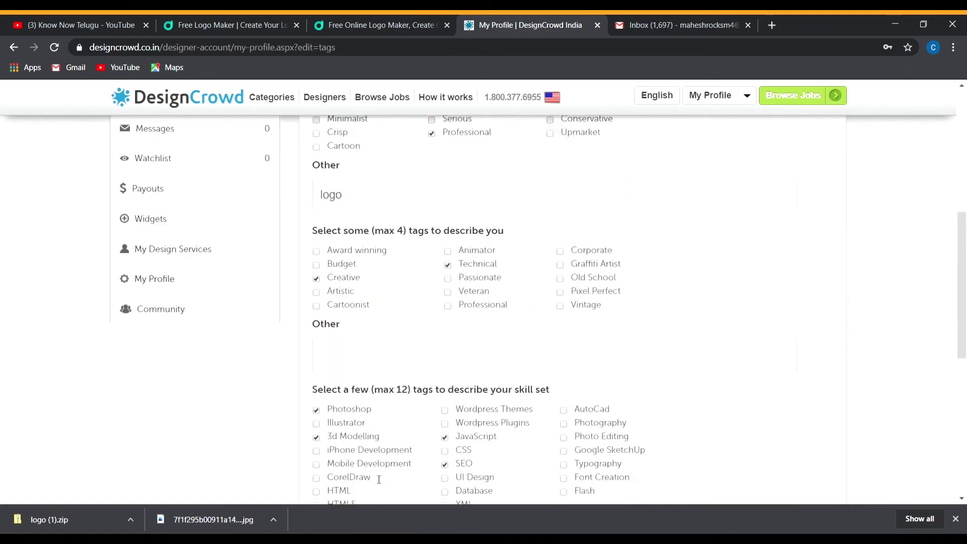
{"action": "scroll", "coordinate": [331, 304], "scroll_direction": "down", "scroll_amount": 3}
{"action": "scroll", "coordinate": [800, 392], "scroll_direction": "down", "scroll_amount": 4}
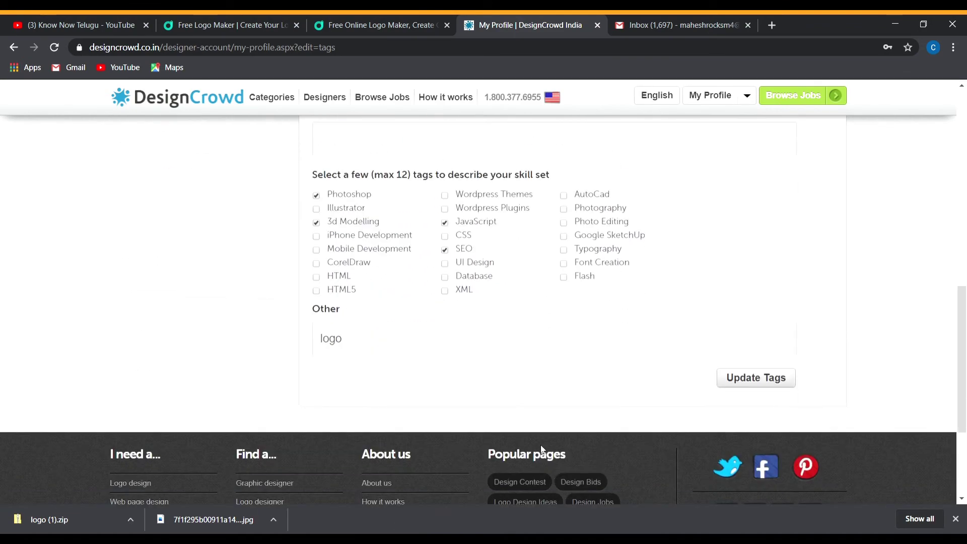
{"action": "left_click", "coordinate": [789, 384]}
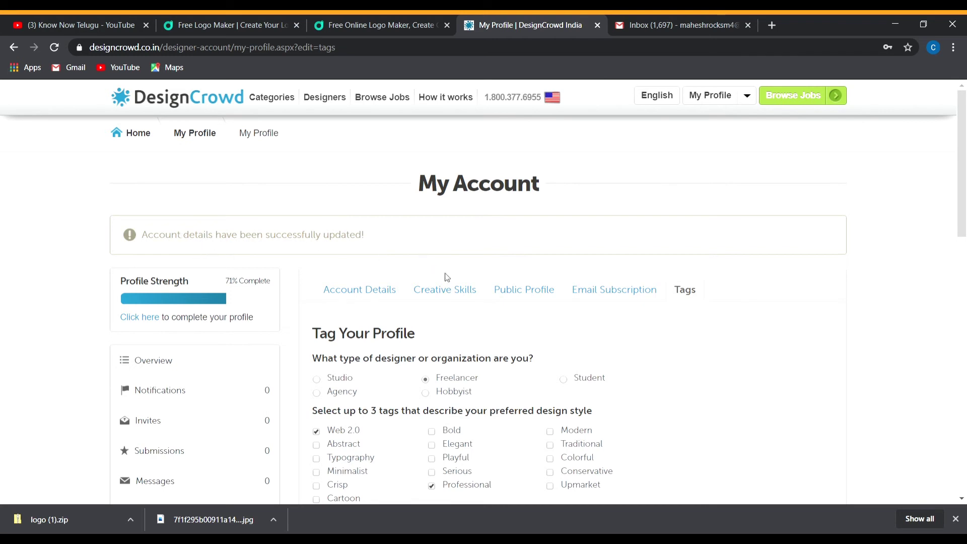
{"action": "scroll", "coordinate": [547, 296], "scroll_direction": "down", "scroll_amount": 3}
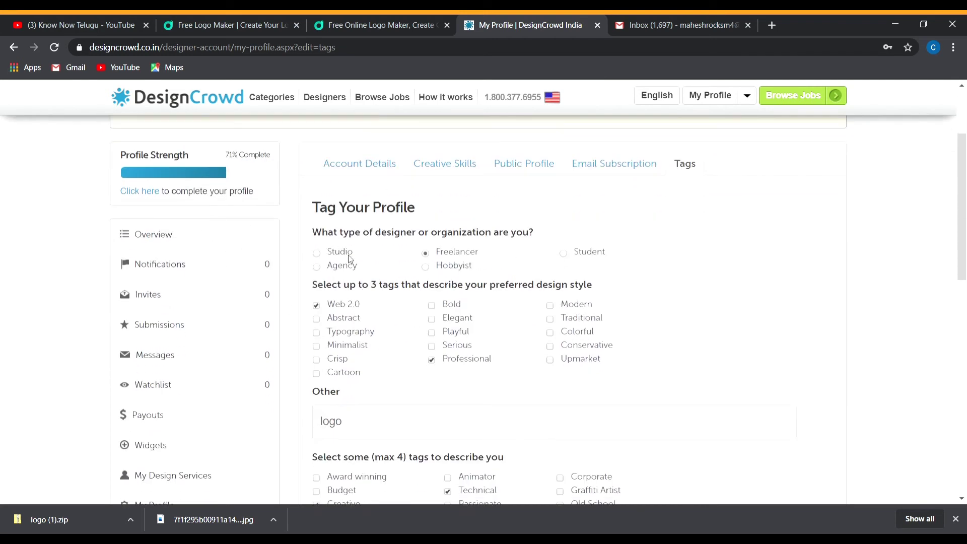
{"action": "scroll", "coordinate": [349, 258], "scroll_direction": "up", "scroll_amount": 1}
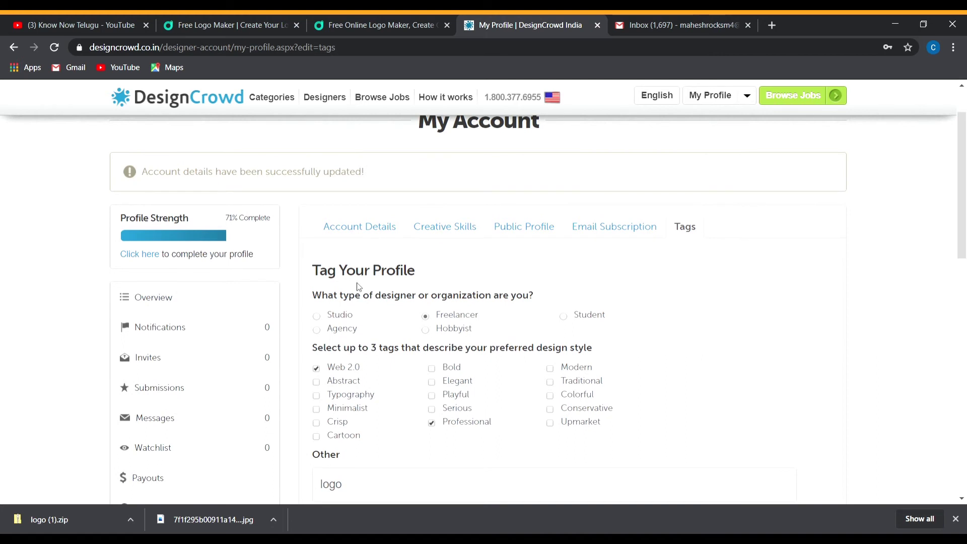
- Check the empty Notifications and Invites pages, then open Messages, which has none
{"action": "scroll", "coordinate": [235, 282], "scroll_direction": "down", "scroll_amount": 2}
{"action": "left_click", "coordinate": [194, 207]}
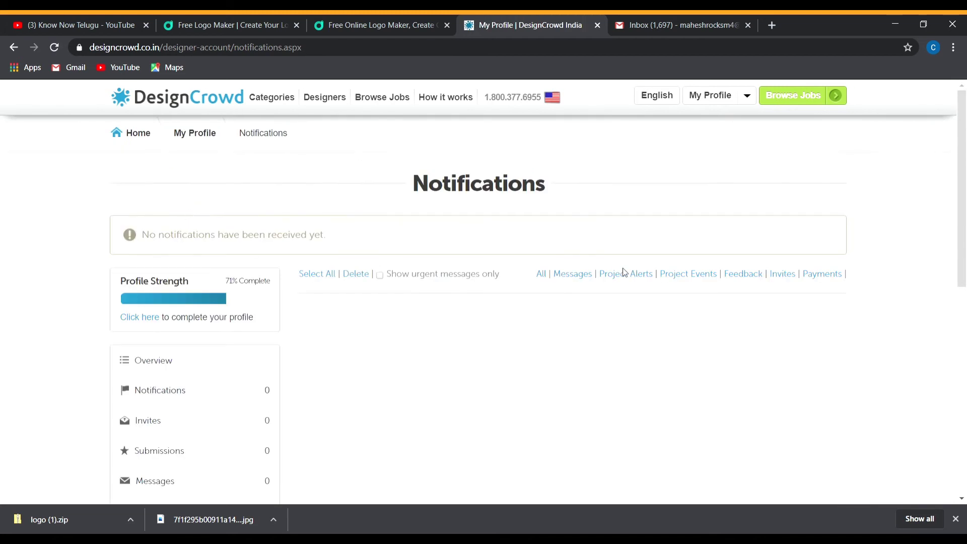
{"action": "scroll", "coordinate": [623, 272], "scroll_direction": "down", "scroll_amount": 1}
{"action": "scroll", "coordinate": [596, 307], "scroll_direction": "down", "scroll_amount": 2}
{"action": "scroll", "coordinate": [542, 307], "scroll_direction": "down", "scroll_amount": 2}
{"action": "scroll", "coordinate": [570, 272], "scroll_direction": "down", "scroll_amount": 2}
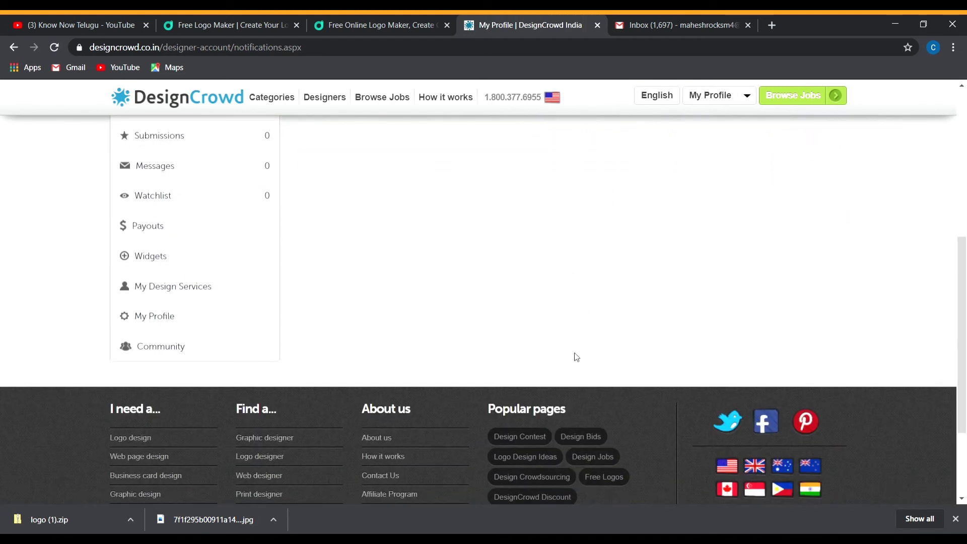
{"action": "scroll", "coordinate": [576, 357], "scroll_direction": "up", "scroll_amount": 5}
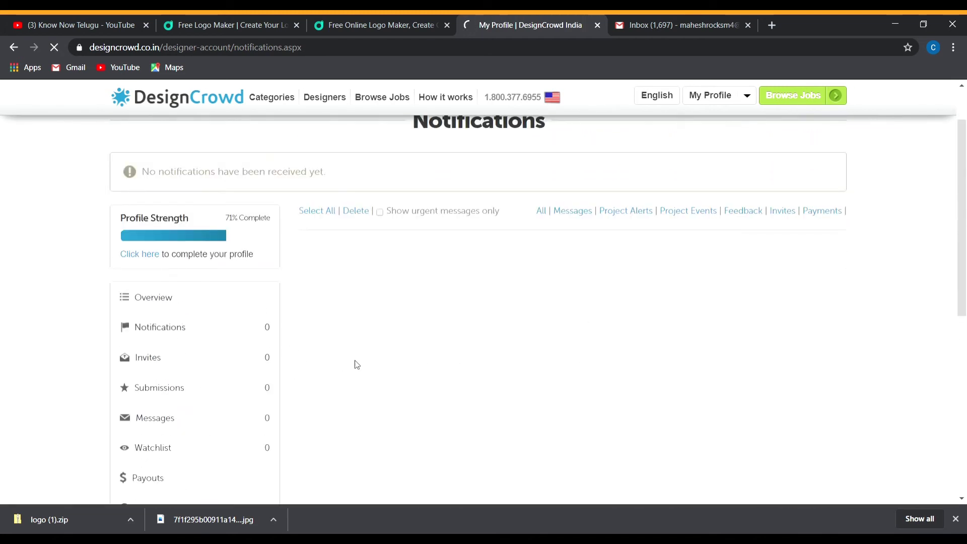
{"action": "left_click", "coordinate": [205, 366]}
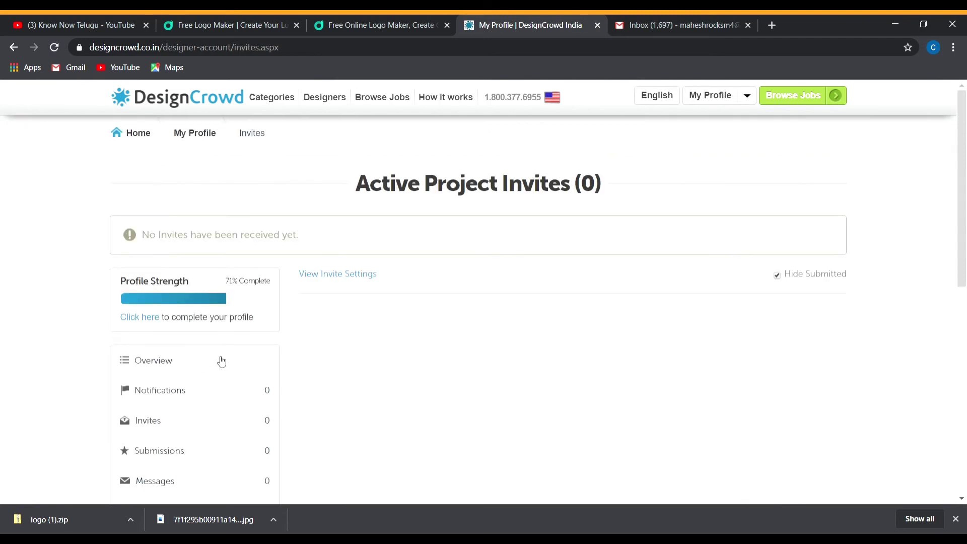
{"action": "scroll", "coordinate": [330, 406], "scroll_direction": "down", "scroll_amount": 2}
{"action": "scroll", "coordinate": [252, 328], "scroll_direction": "down", "scroll_amount": 2}
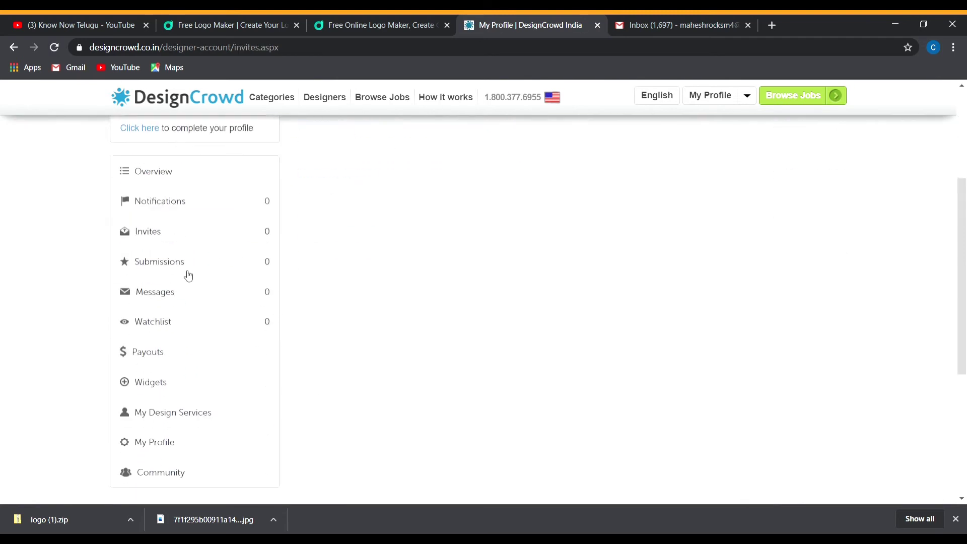
{"action": "left_click", "coordinate": [167, 305]}
{"action": "scroll", "coordinate": [278, 355], "scroll_direction": "down", "scroll_amount": 3}
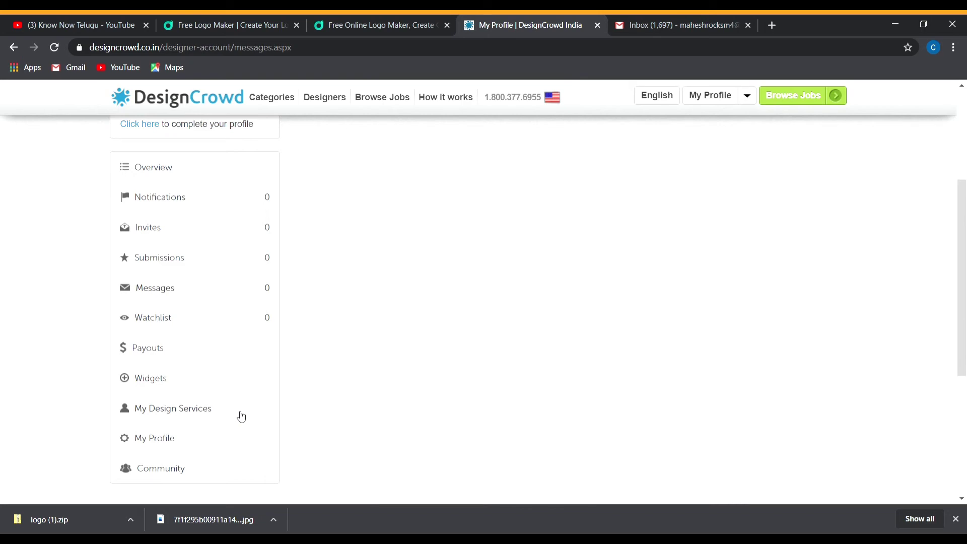
- Go to My Design Services and open the Add a new Service form, with Custom Logo as the type
{"action": "left_click", "coordinate": [237, 416]}
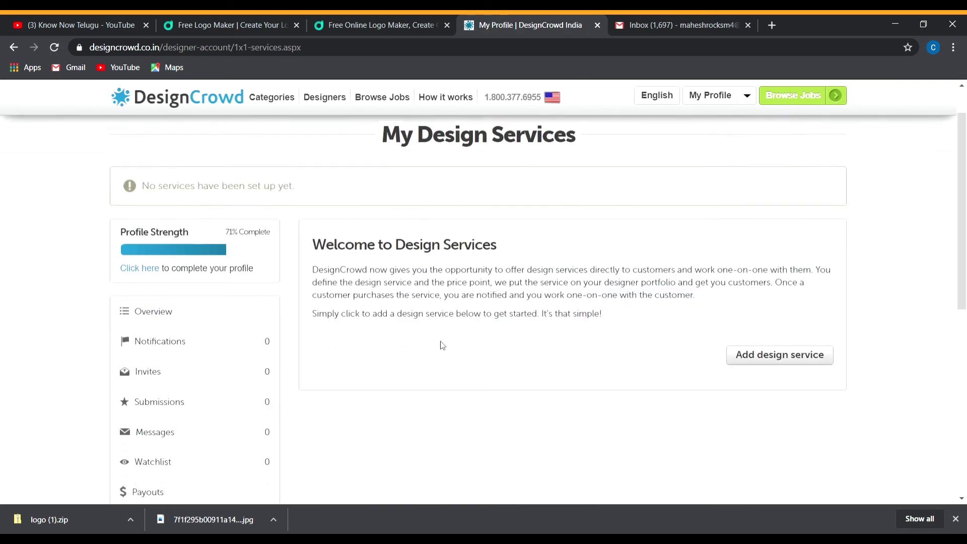
{"action": "scroll", "coordinate": [353, 252], "scroll_direction": "down", "scroll_amount": 4}
{"action": "scroll", "coordinate": [339, 225], "scroll_direction": "up", "scroll_amount": 4}
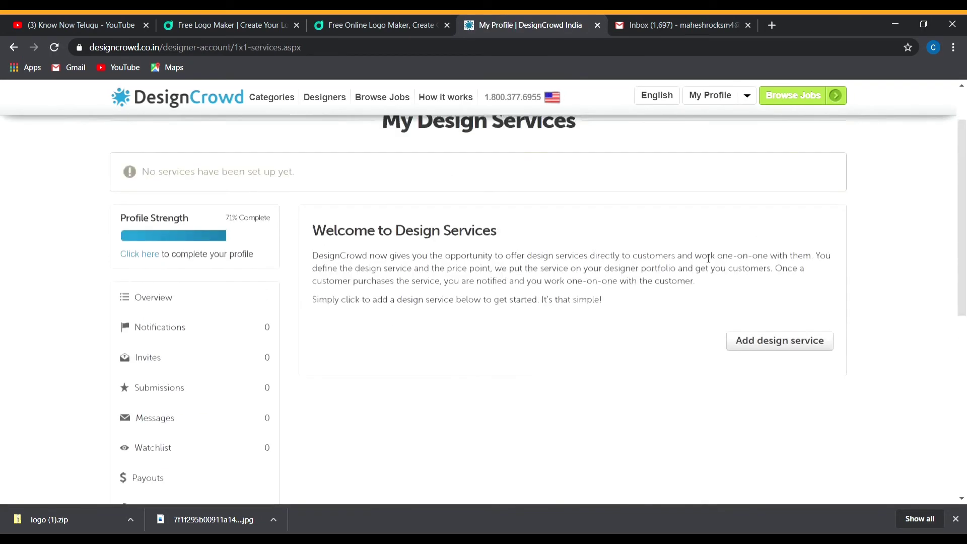
{"action": "left_click", "coordinate": [773, 351]}
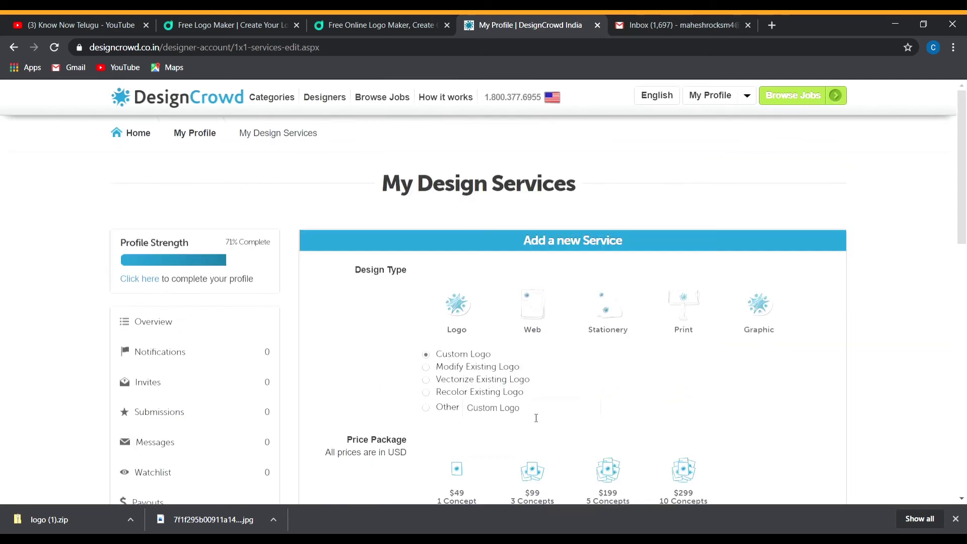
{"action": "scroll", "coordinate": [513, 408], "scroll_direction": "down", "scroll_amount": 2}
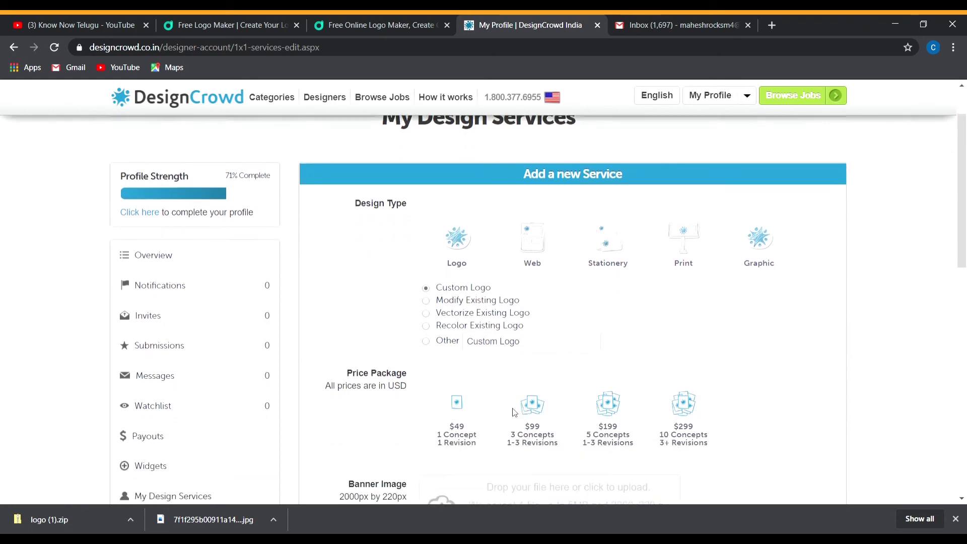
{"action": "scroll", "coordinate": [515, 408], "scroll_direction": "down", "scroll_amount": 2}
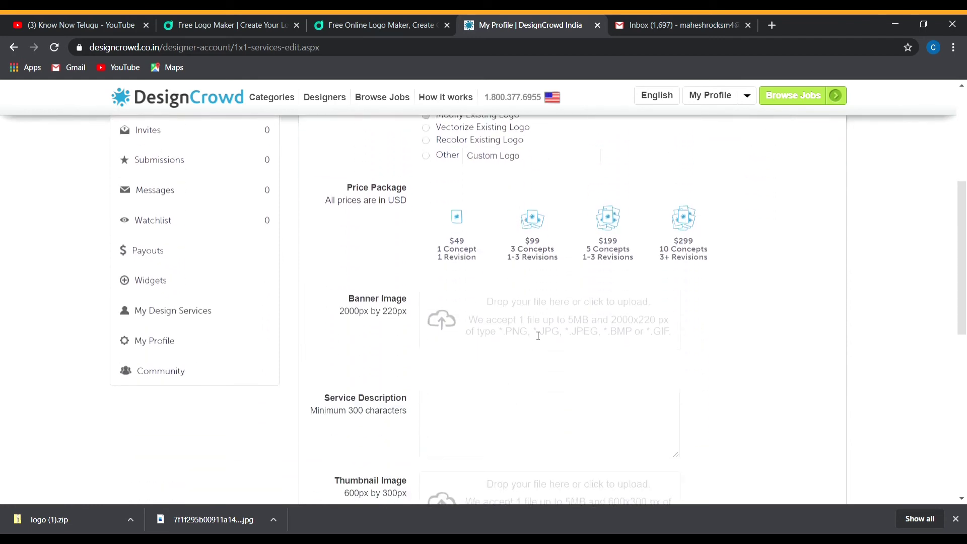
{"action": "scroll", "coordinate": [322, 323], "scroll_direction": "up", "scroll_amount": 1}
{"action": "scroll", "coordinate": [579, 371], "scroll_direction": "up", "scroll_amount": 1}
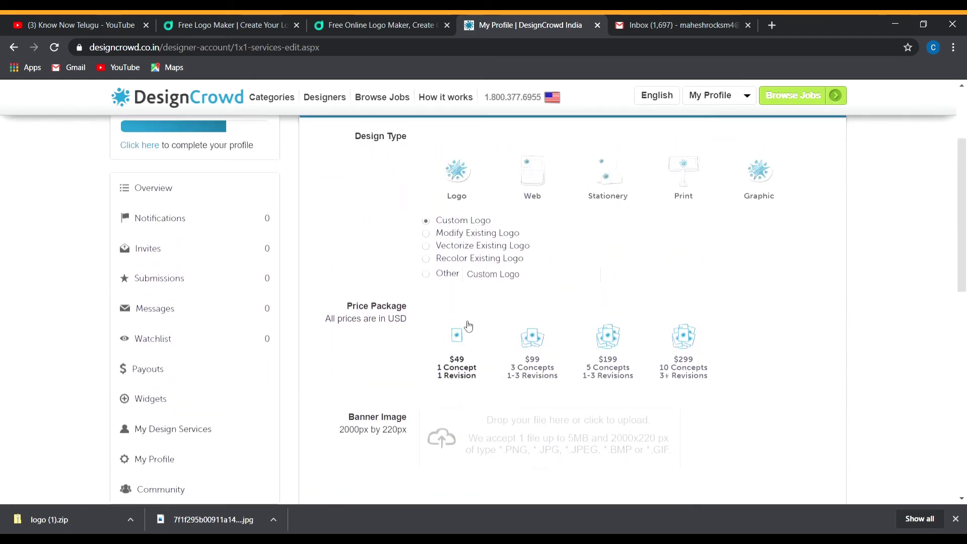
- Try uploading logo (1).zip as the service banner image, which ends in a failed upload
{"action": "left_click", "coordinate": [455, 444]}
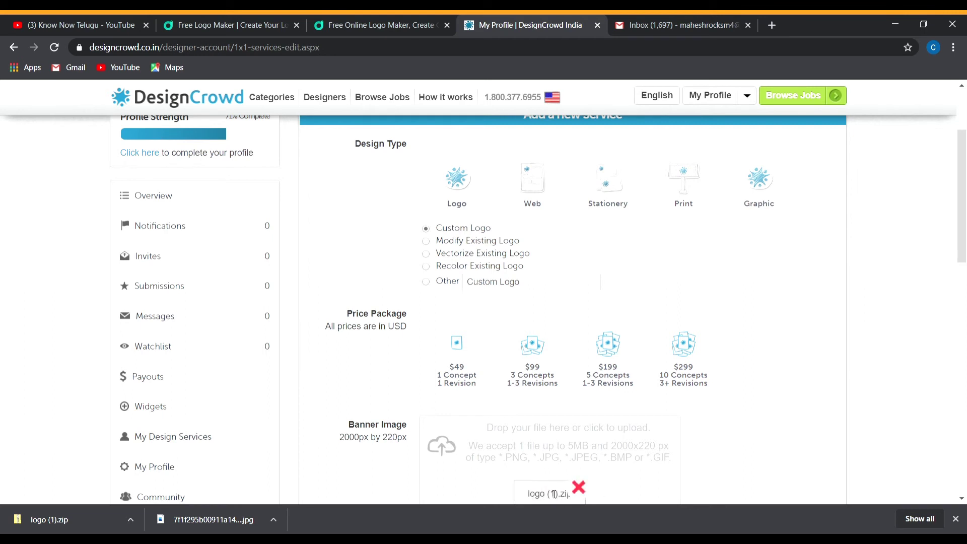
{"action": "mouse_move", "coordinate": [554, 490]}
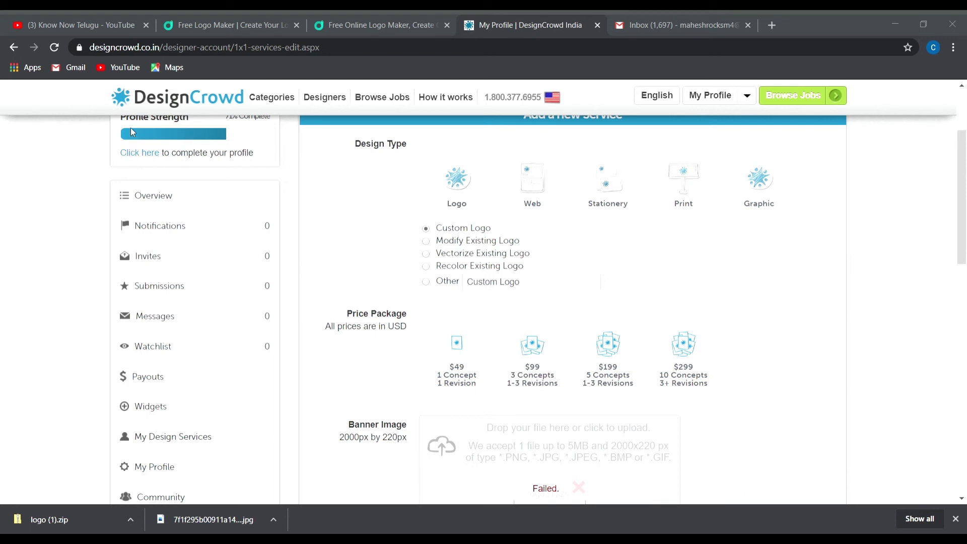
{"action": "key", "text": "Return"}
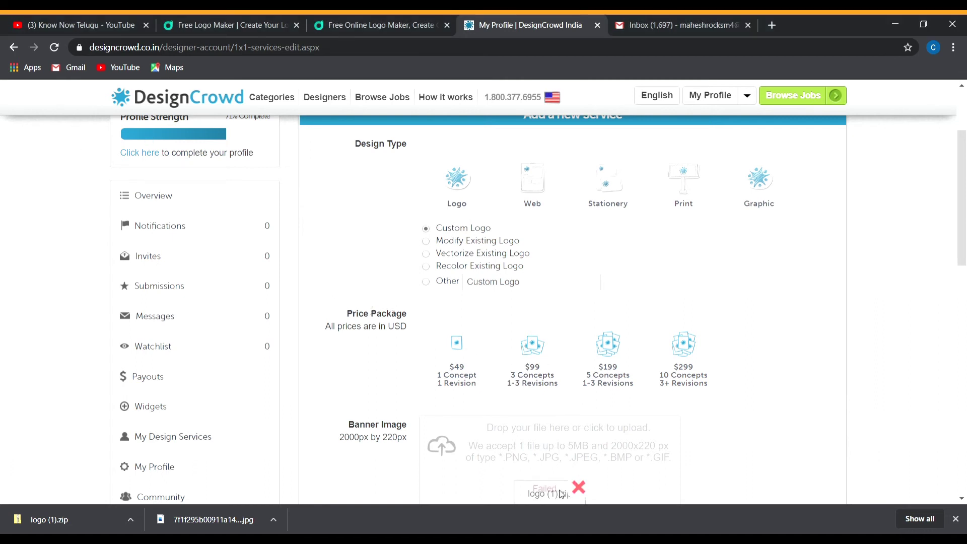
{"action": "scroll", "coordinate": [574, 483], "scroll_direction": "down", "scroll_amount": 4}
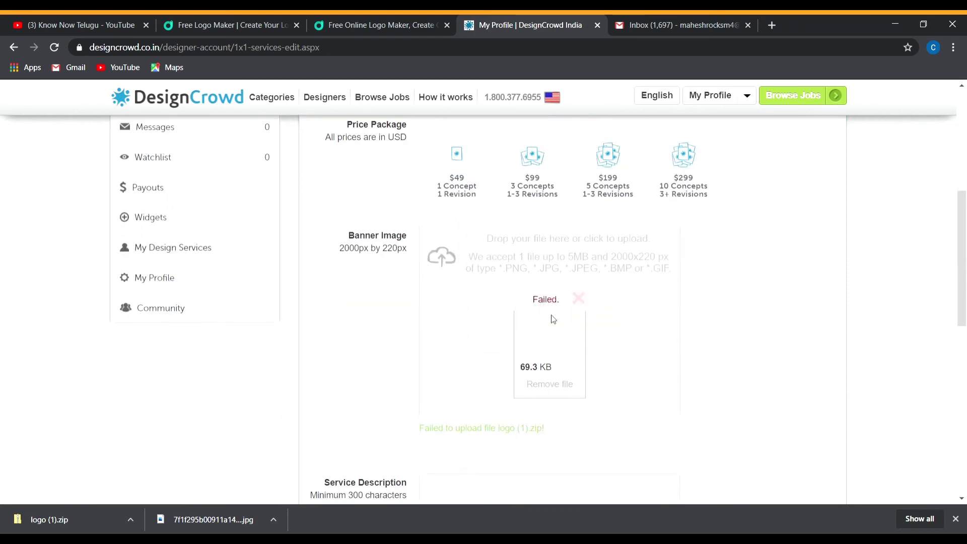
- Add logo.jpg and logo.png to the Banner Image uploads
{"action": "left_click", "coordinate": [579, 303]}
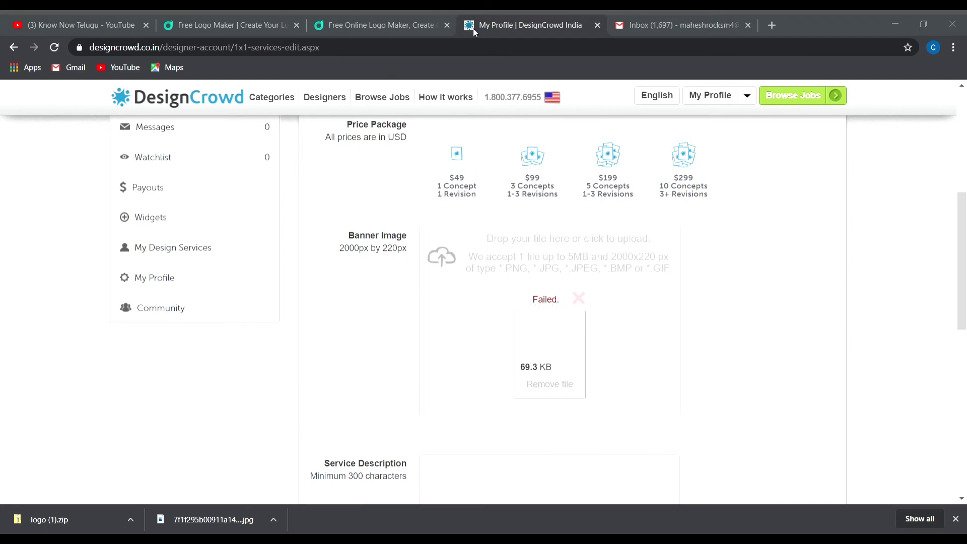
{"action": "key", "text": "Return"}
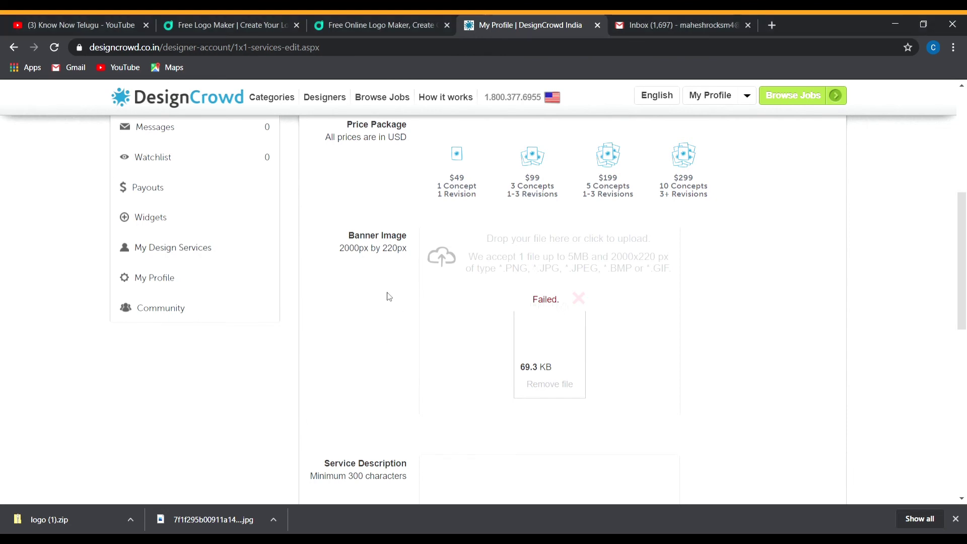
{"action": "left_click_drag", "start_coordinate": [203, 198], "coordinate": [543, 353]}
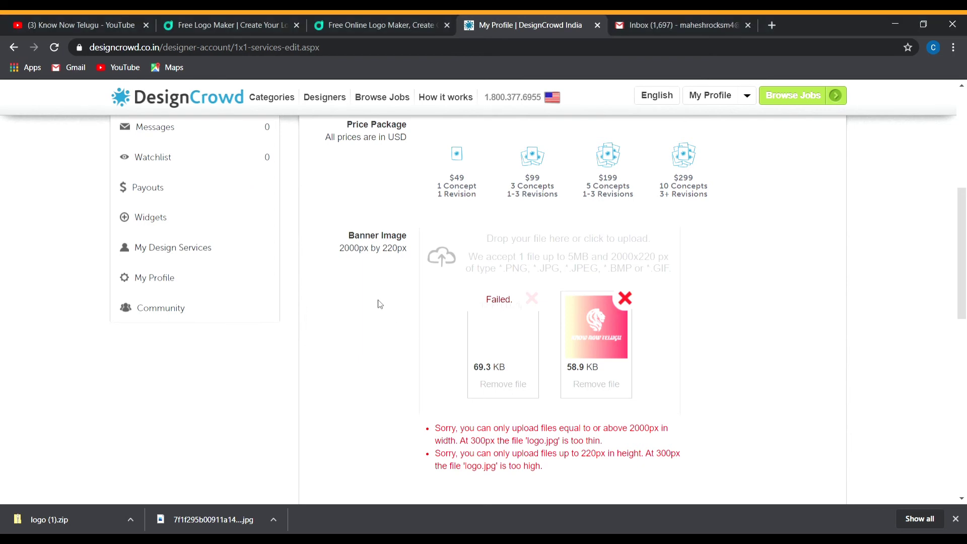
{"action": "key", "text": "Return"}
{"action": "scroll", "coordinate": [330, 340], "scroll_direction": "down", "scroll_amount": 2}
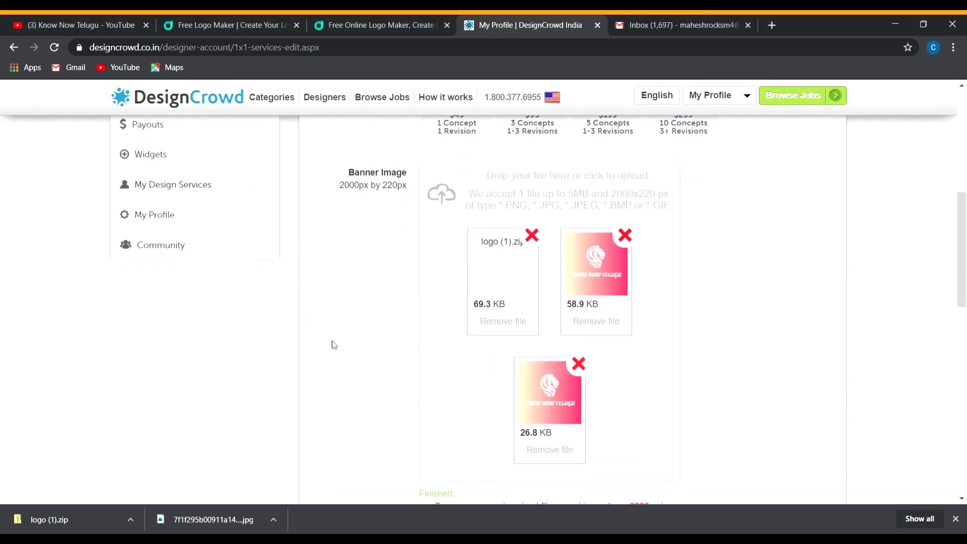
{"action": "scroll", "coordinate": [544, 307], "scroll_direction": "down", "scroll_amount": 1}
{"action": "scroll", "coordinate": [633, 283], "scroll_direction": "down", "scroll_amount": 3}
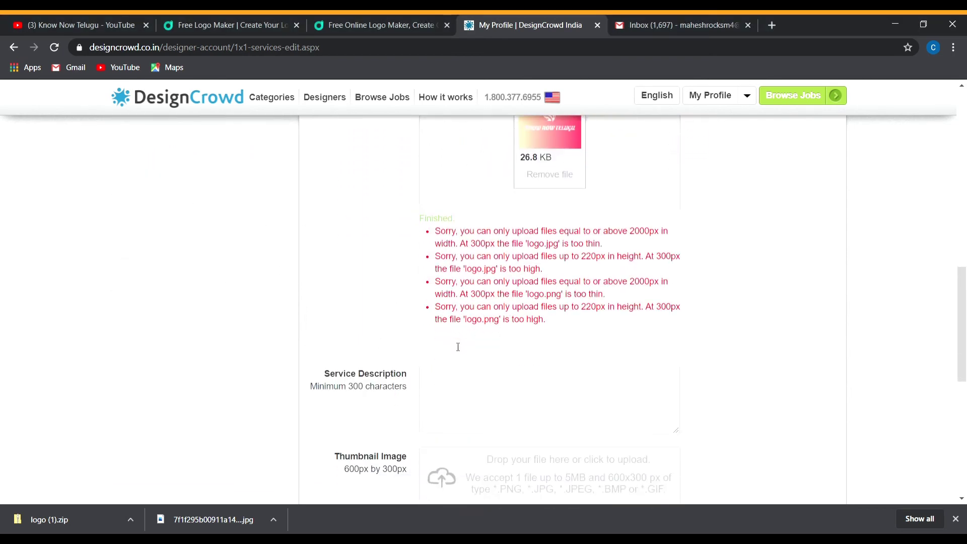
{"action": "scroll", "coordinate": [456, 343], "scroll_direction": "down", "scroll_amount": 1}
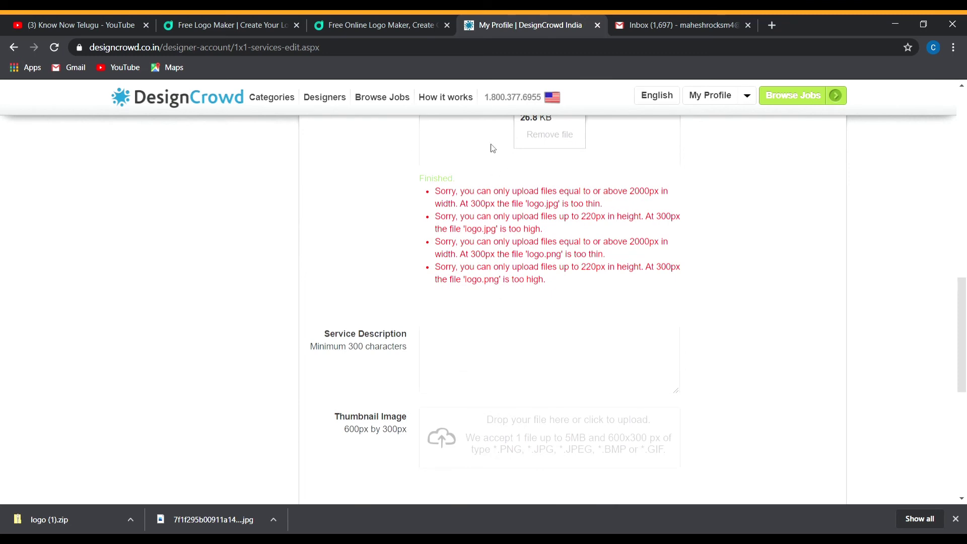
{"action": "scroll", "coordinate": [490, 146], "scroll_direction": "up", "scroll_amount": 5}
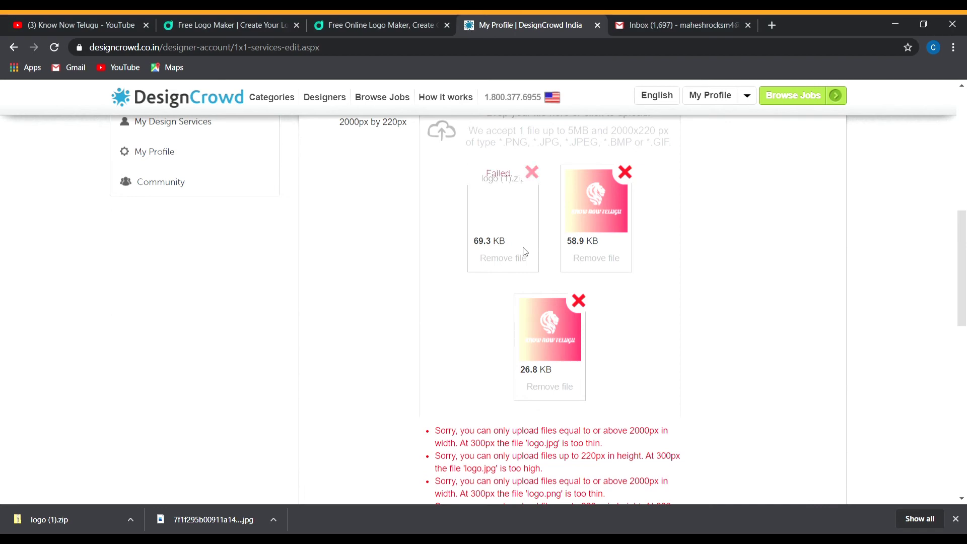
- Remove the logo (1).zip and logo.jpg banner uploads, keeping only logo.png
{"action": "left_click", "coordinate": [503, 258]}
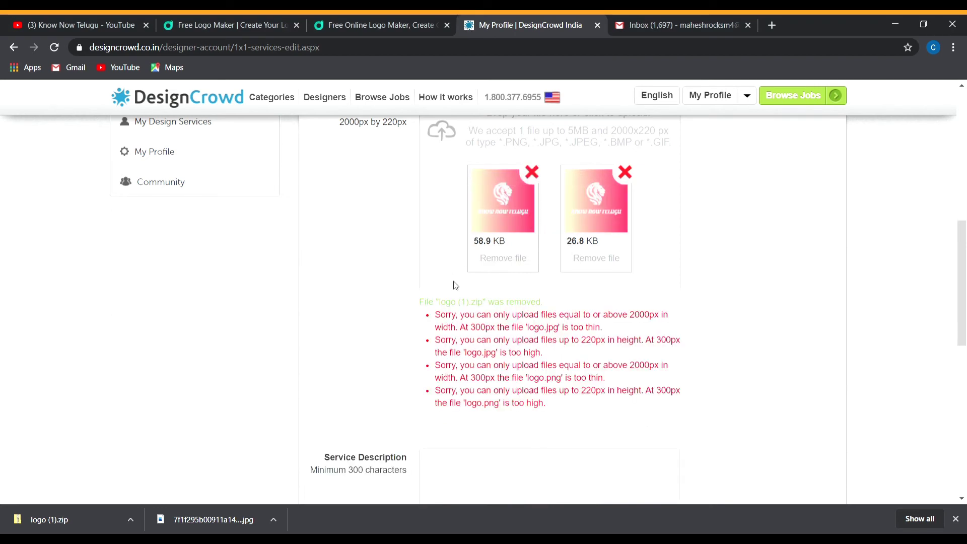
{"action": "left_click", "coordinate": [514, 258]}
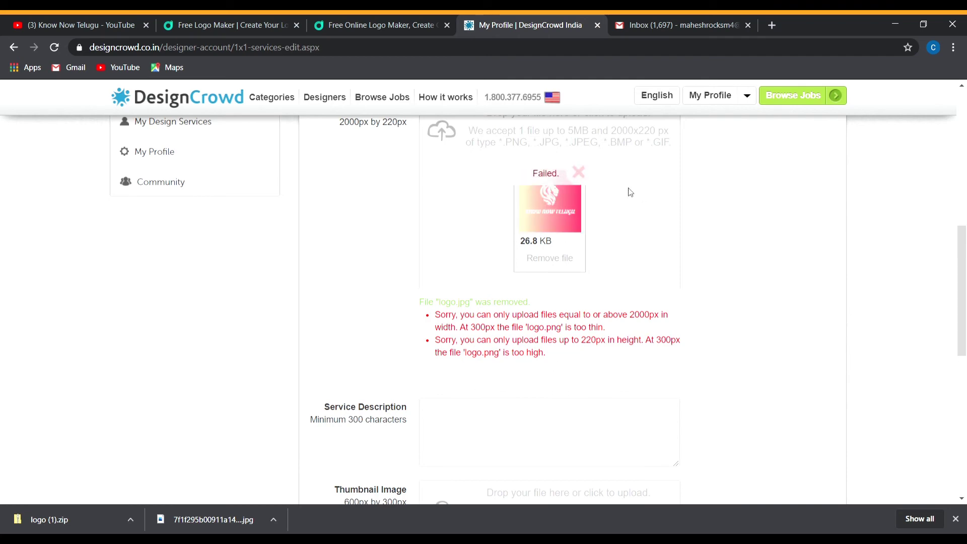
{"action": "scroll", "coordinate": [503, 403], "scroll_direction": "down", "scroll_amount": 3}
- Paste an intro about being an identity designer for over 8 years into Service Description
{"action": "left_click", "coordinate": [434, 239]}
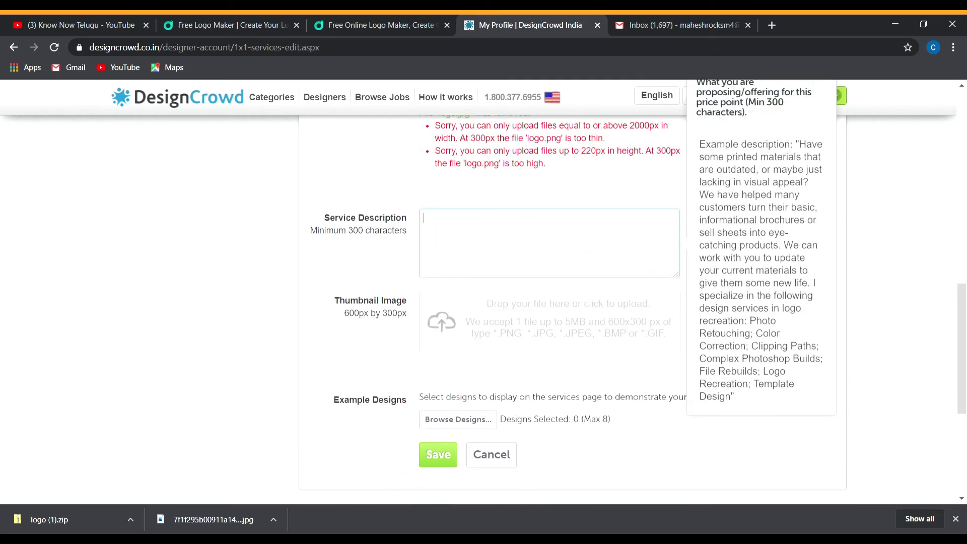
{"action": "key", "text": "alt+Tab"}
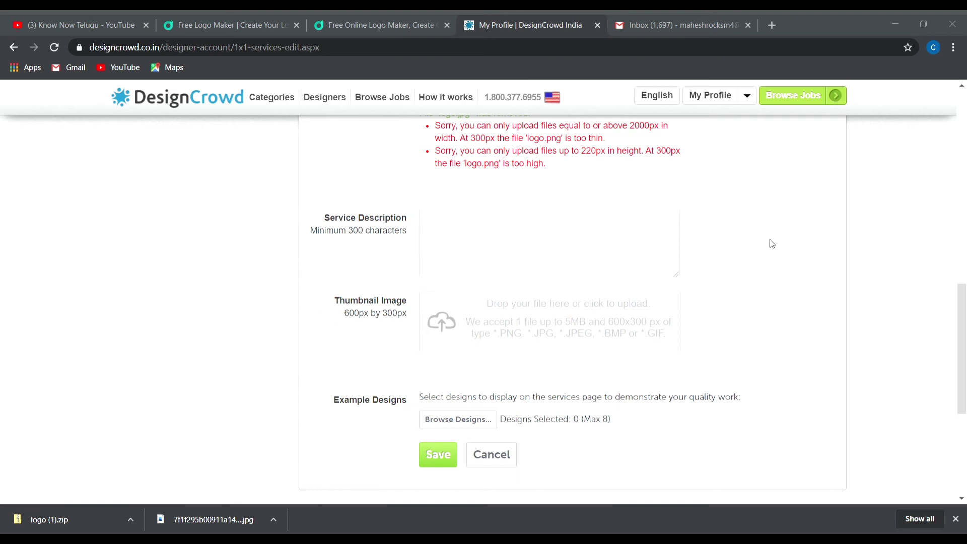
{"action": "left_click", "coordinate": [489, 237]}
{"action": "type", "text": "I have been an identity designer for over 8 years. I have worked on hundreds of projects, from many different industries, from food industry to a blockchain industry"}
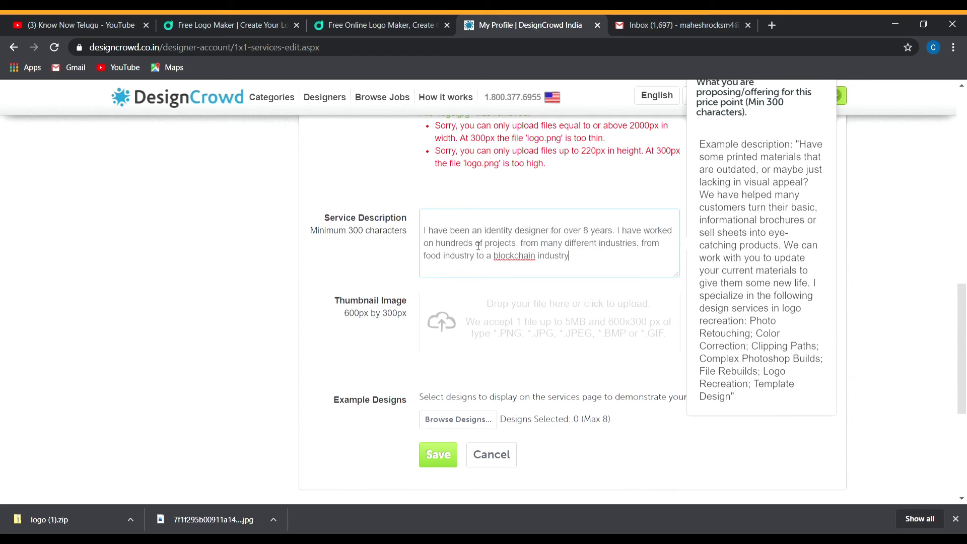
- Submit the example-designs selection with no portfolio designs chosen
{"action": "scroll", "coordinate": [438, 381], "scroll_direction": "down", "scroll_amount": 1}
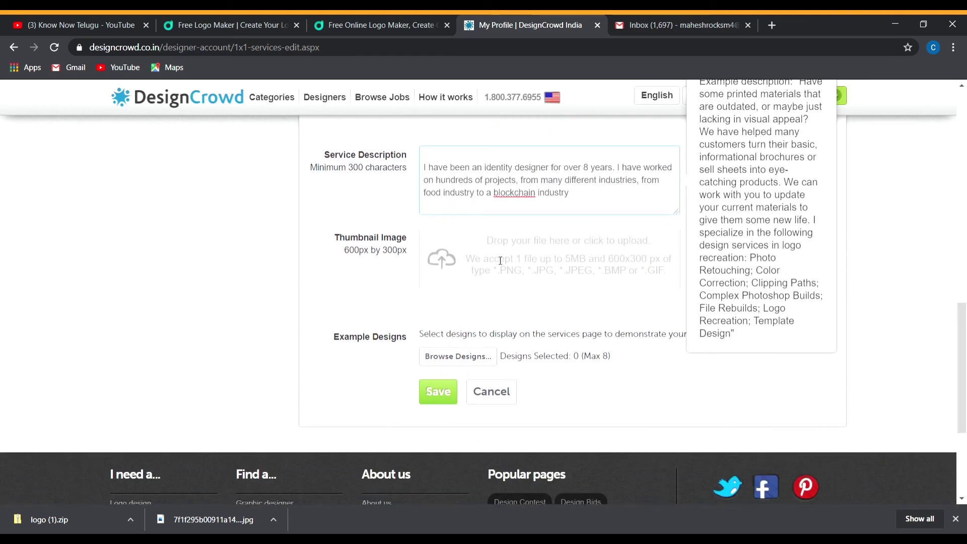
{"action": "left_click", "coordinate": [465, 368]}
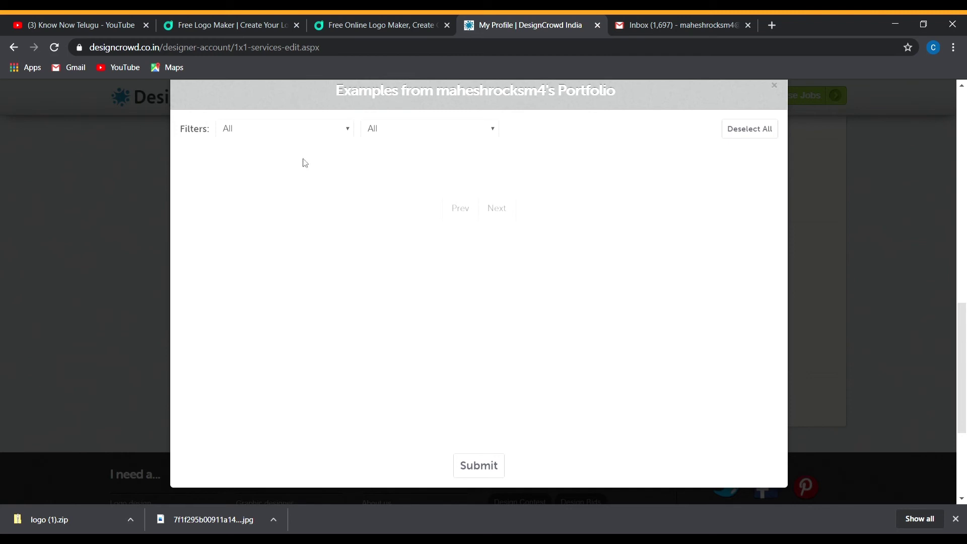
{"action": "left_click", "coordinate": [482, 469]}
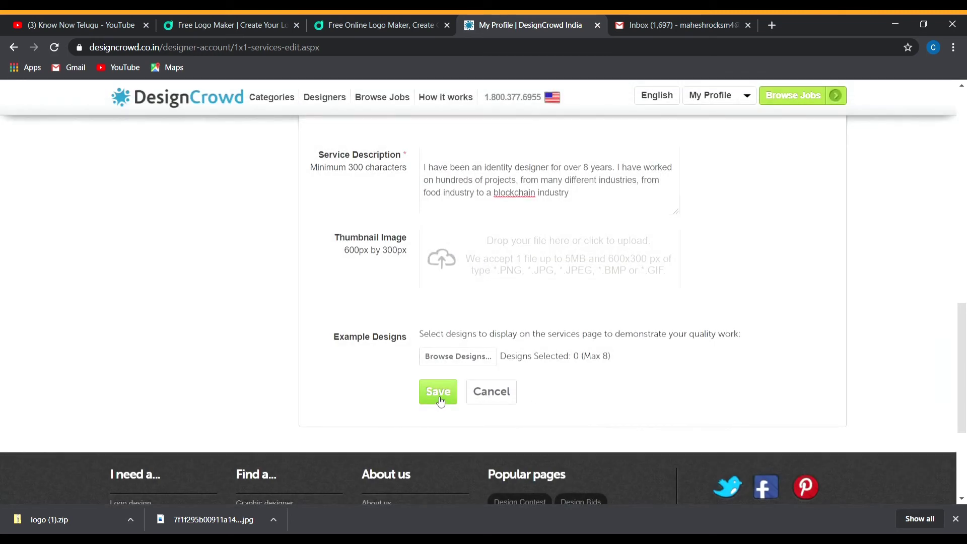
- After the length error, swap in a longer multi-line description and save, which hits a 500 error
{"action": "left_click", "coordinate": [442, 400]}
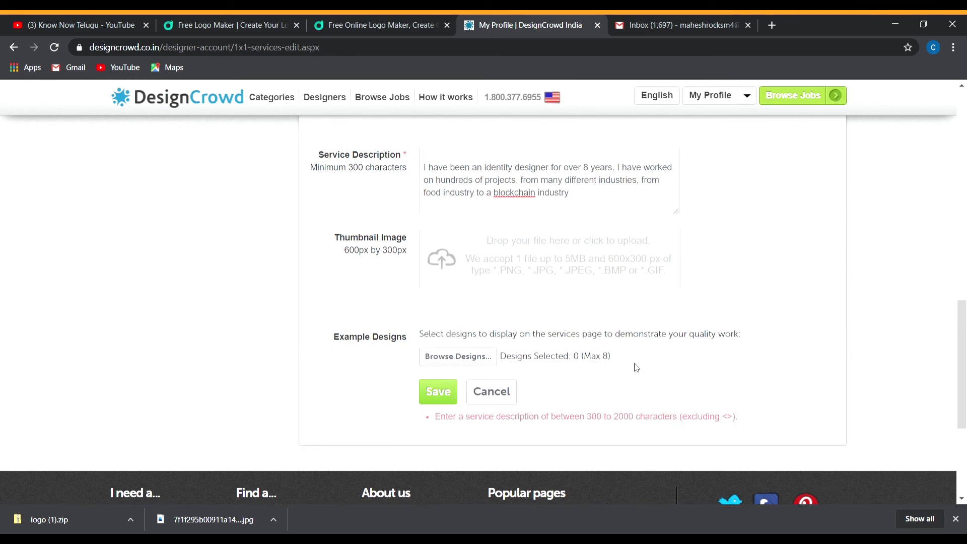
{"action": "mouse_move", "coordinate": [584, 203]}
{"action": "left_mouse_down"}
{"action": "mouse_move", "coordinate": [393, 189]}
{"action": "mouse_move", "coordinate": [394, 167]}
{"action": "left_mouse_up"}
{"action": "key", "text": "BackSpace"}
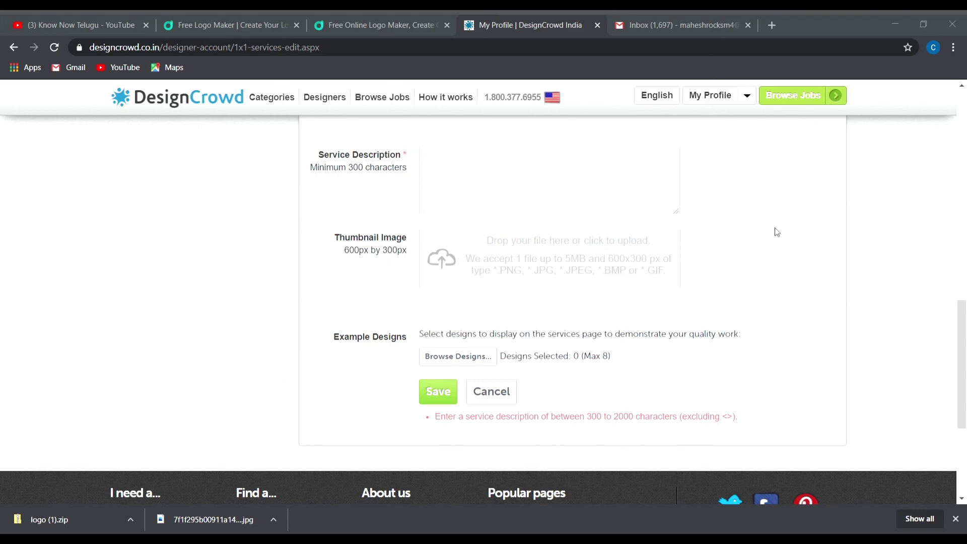
{"action": "left_click", "coordinate": [616, 164]}
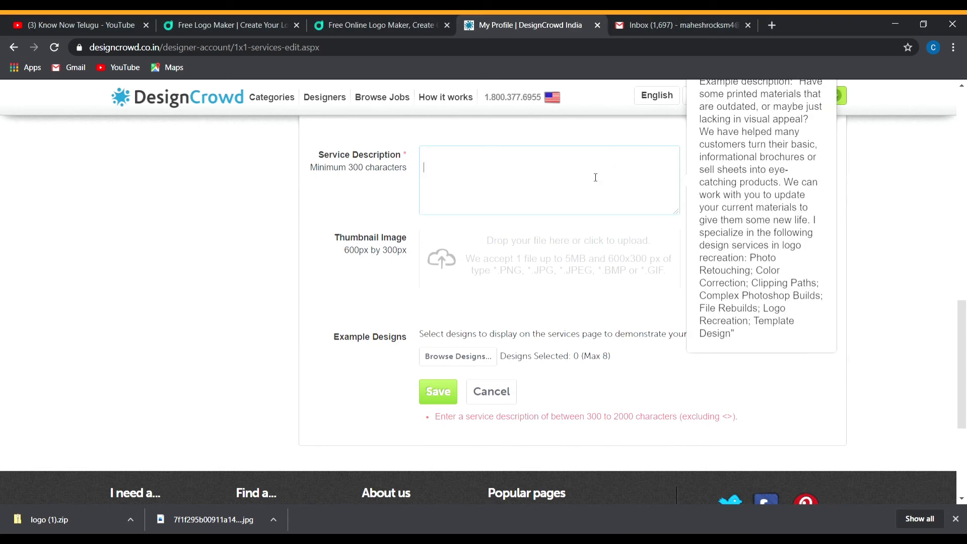
{"action": "key", "text": "ctrl+v"}
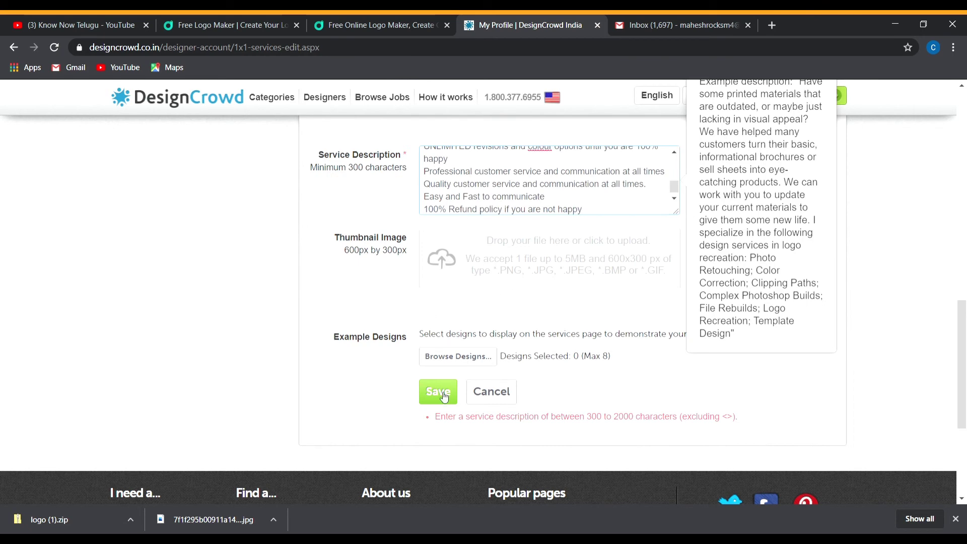
{"action": "left_click", "coordinate": [443, 398]}
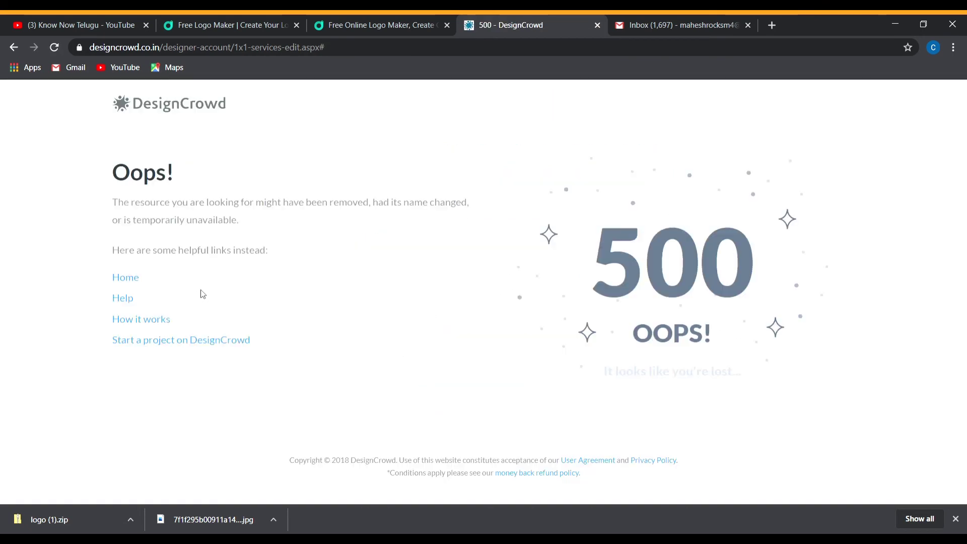
- Get off the 500 error page and back to the Add a new Service form in My Design Services
{"action": "left_click", "coordinate": [59, 49]}
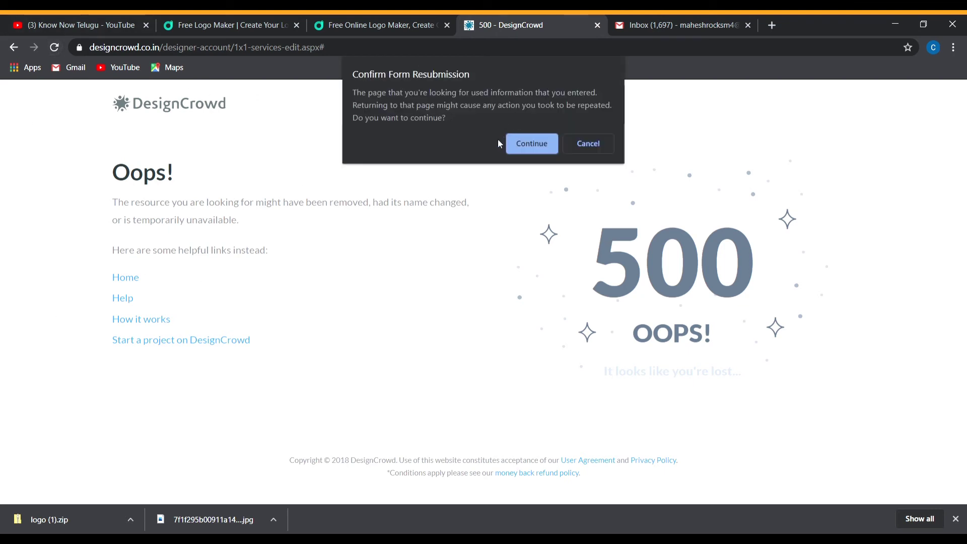
{"action": "left_click", "coordinate": [514, 140]}
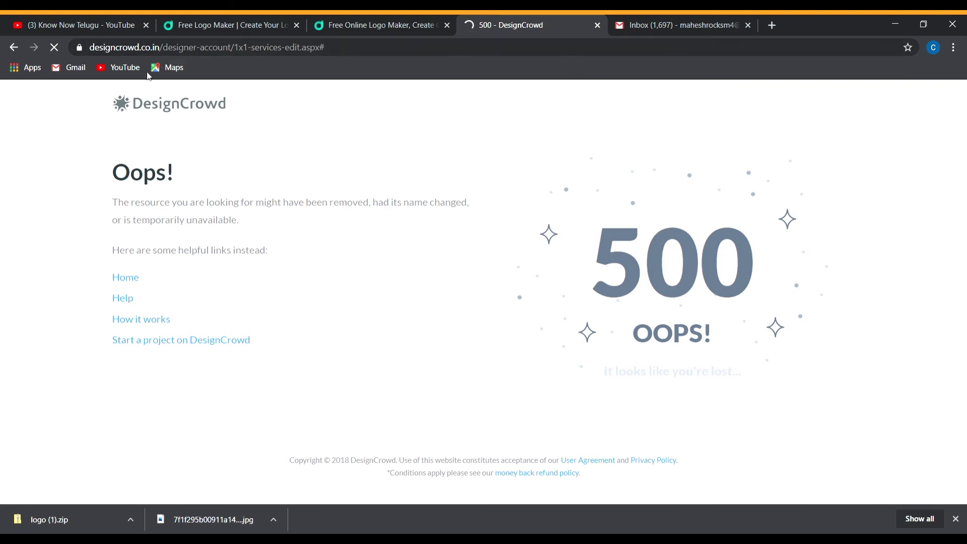
{"action": "left_click", "coordinate": [13, 48]}
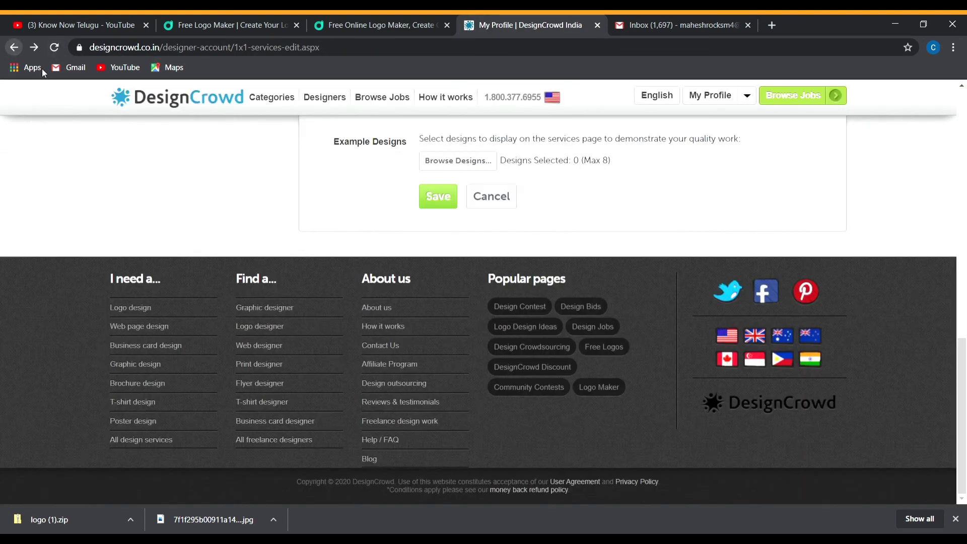
{"action": "scroll", "coordinate": [359, 189], "scroll_direction": "up", "scroll_amount": 5}
{"action": "scroll", "coordinate": [360, 189], "scroll_direction": "up", "scroll_amount": 6}
{"action": "scroll", "coordinate": [360, 189], "scroll_direction": "up", "scroll_amount": 1}
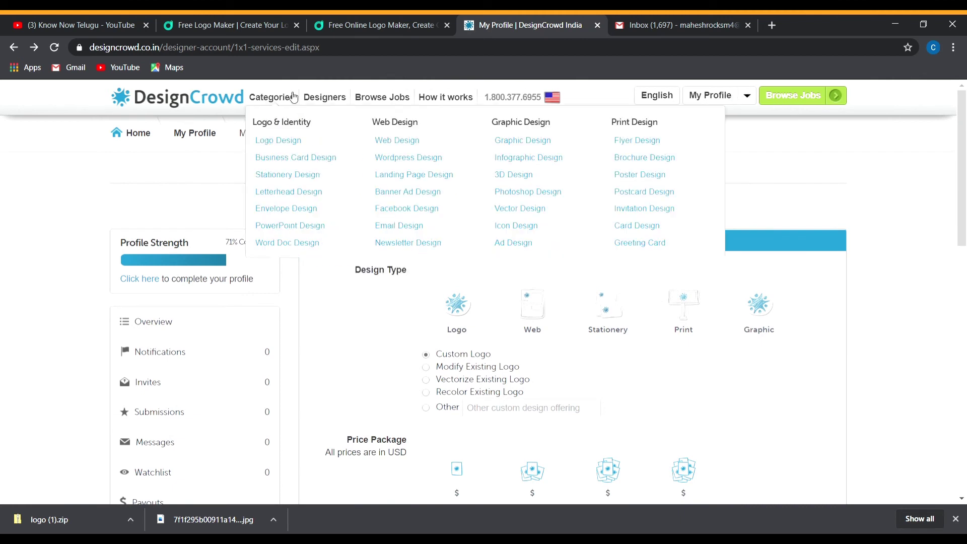
- Look over the Logo Design category page and its GET STARTED NOW project page
{"action": "left_click", "coordinate": [281, 146]}
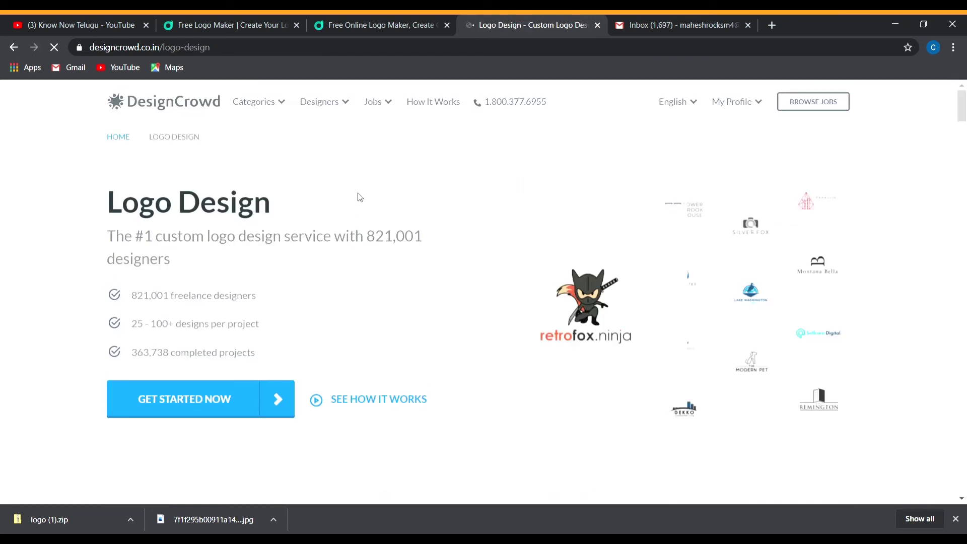
{"action": "scroll", "coordinate": [356, 236], "scroll_direction": "down", "scroll_amount": 3}
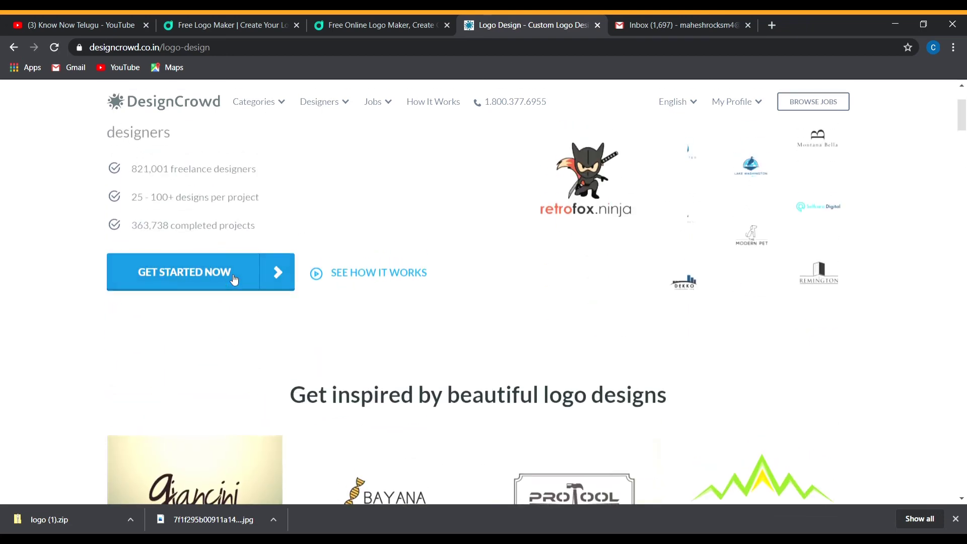
{"action": "left_click", "coordinate": [233, 279]}
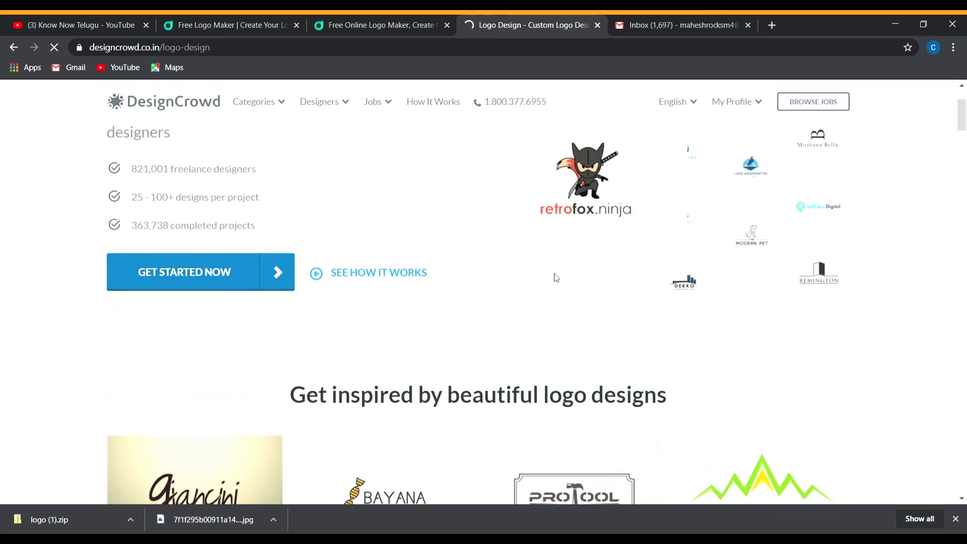
{"action": "scroll", "coordinate": [378, 307], "scroll_direction": "down", "scroll_amount": 1}
{"action": "scroll", "coordinate": [375, 305], "scroll_direction": "down", "scroll_amount": 3}
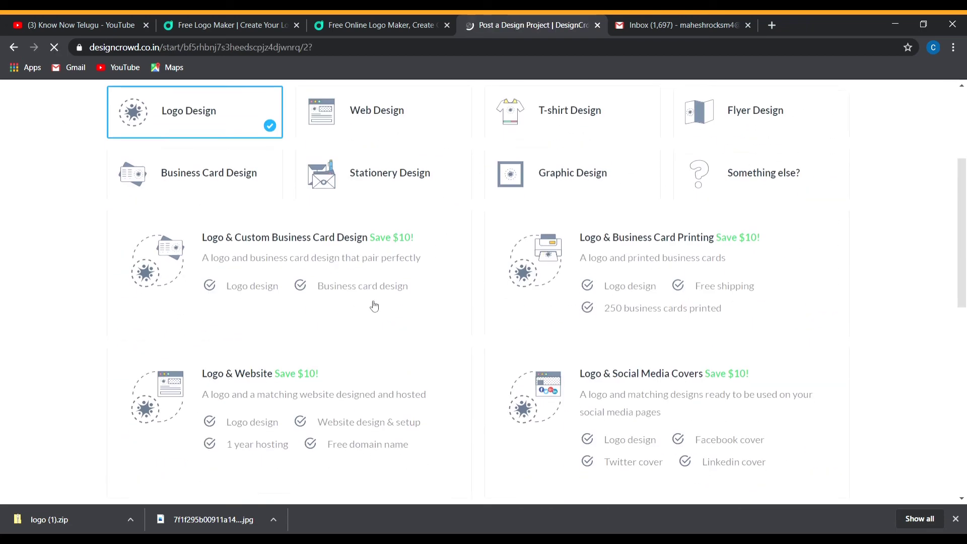
{"action": "scroll", "coordinate": [468, 289], "scroll_direction": "down", "scroll_amount": 1}
{"action": "scroll", "coordinate": [287, 264], "scroll_direction": "down", "scroll_amount": 5}
{"action": "scroll", "coordinate": [504, 387], "scroll_direction": "down", "scroll_amount": 4}
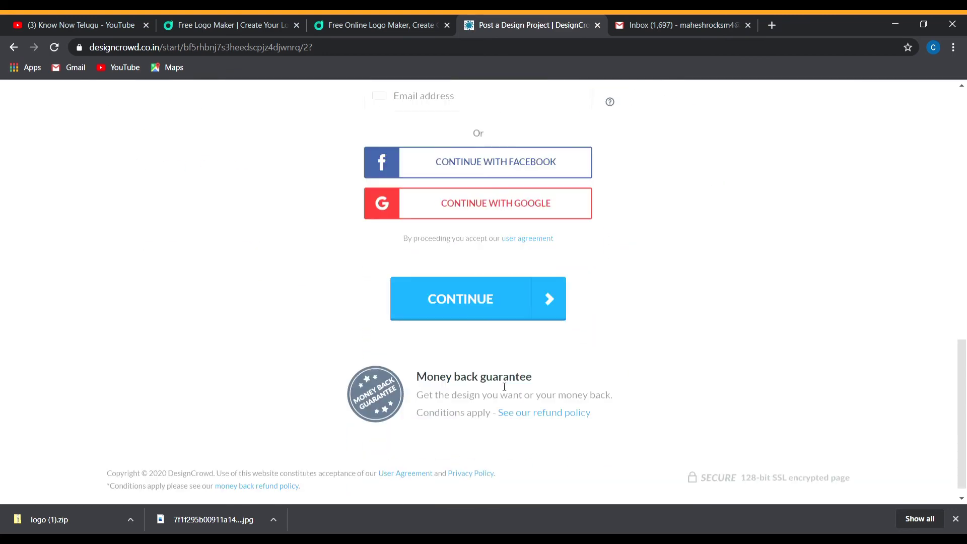
{"action": "scroll", "coordinate": [504, 386], "scroll_direction": "up", "scroll_amount": 7}
{"action": "scroll", "coordinate": [504, 387], "scroll_direction": "up", "scroll_amount": 7}
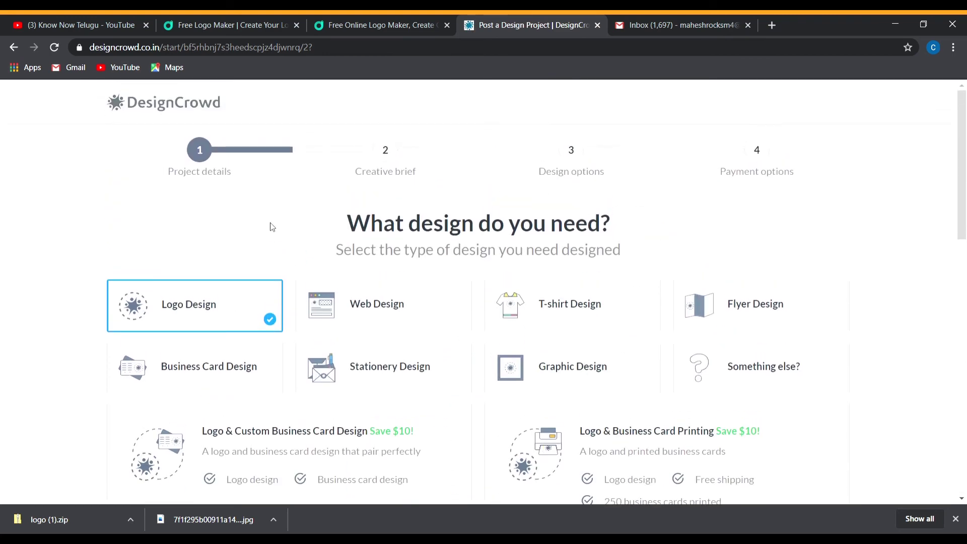
- Return to Logo Design and open Profile Settings to see the My Account details at 71% complete
{"action": "left_click", "coordinate": [12, 48]}
{"action": "scroll", "coordinate": [523, 275], "scroll_direction": "up", "scroll_amount": 3}
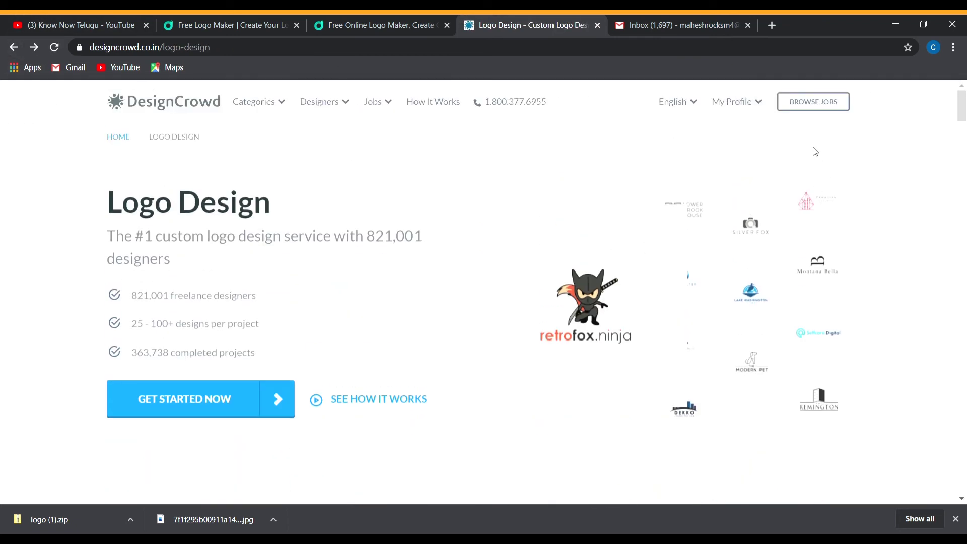
{"action": "left_click", "coordinate": [716, 149]}
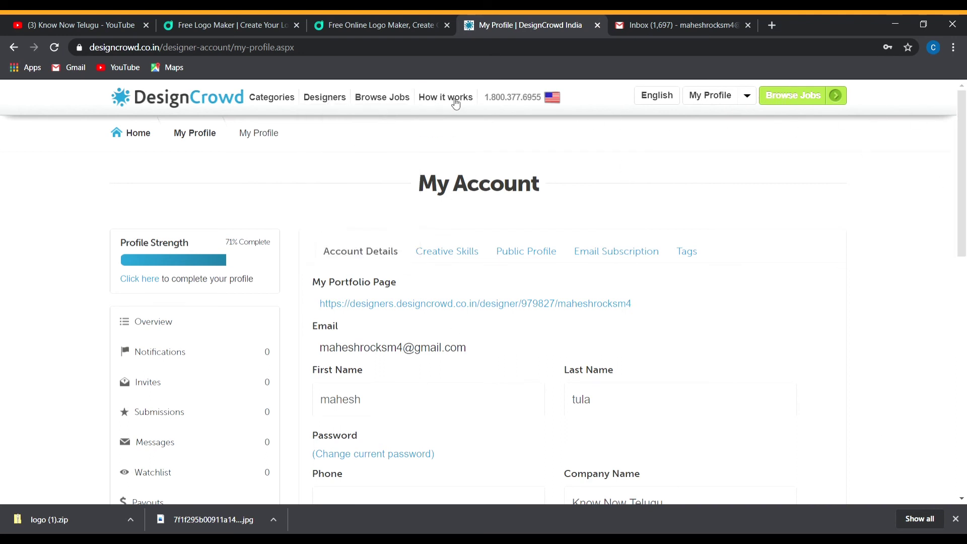
- Open Logo & Branding Jobs and scroll through the 257 open job listings
{"action": "mouse_move", "coordinate": [382, 97]}
{"action": "left_click", "coordinate": [372, 143]}
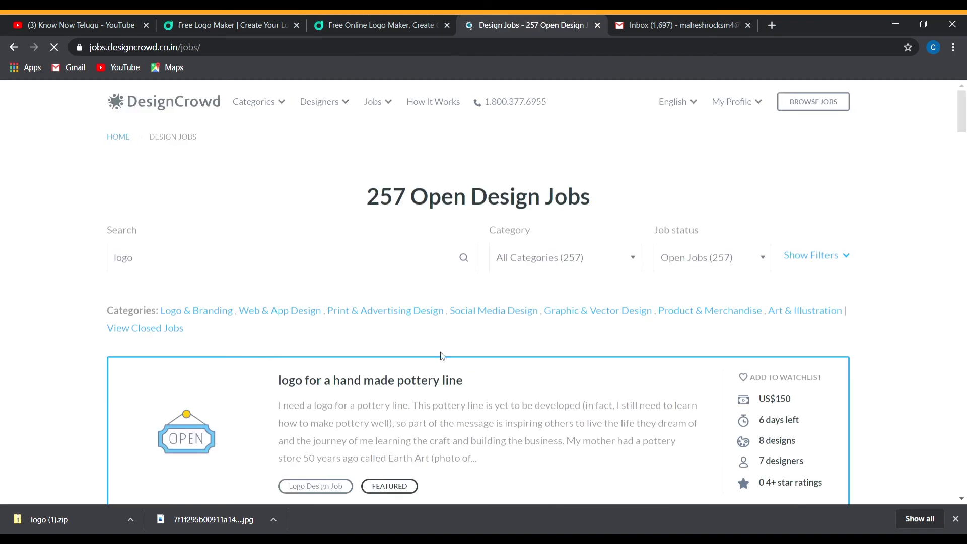
{"action": "scroll", "coordinate": [330, 269], "scroll_direction": "down", "scroll_amount": 1}
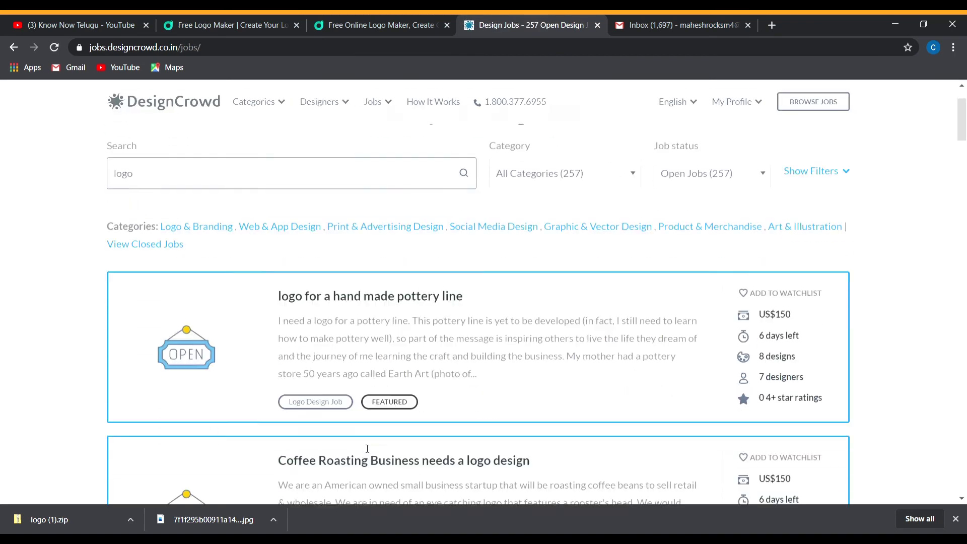
{"action": "scroll", "coordinate": [322, 338], "scroll_direction": "down", "scroll_amount": 3}
{"action": "scroll", "coordinate": [325, 349], "scroll_direction": "down", "scroll_amount": 8}
{"action": "scroll", "coordinate": [326, 349], "scroll_direction": "down", "scroll_amount": 10}
{"action": "scroll", "coordinate": [320, 352], "scroll_direction": "down", "scroll_amount": 5}
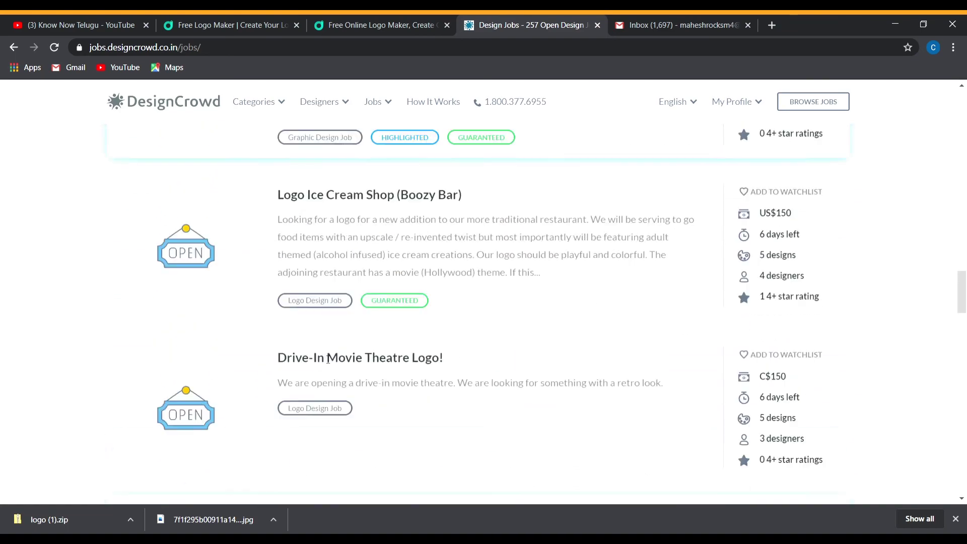
{"action": "scroll", "coordinate": [332, 368], "scroll_direction": "up", "scroll_amount": 10}
{"action": "scroll", "coordinate": [560, 446], "scroll_direction": "up", "scroll_amount": 3}
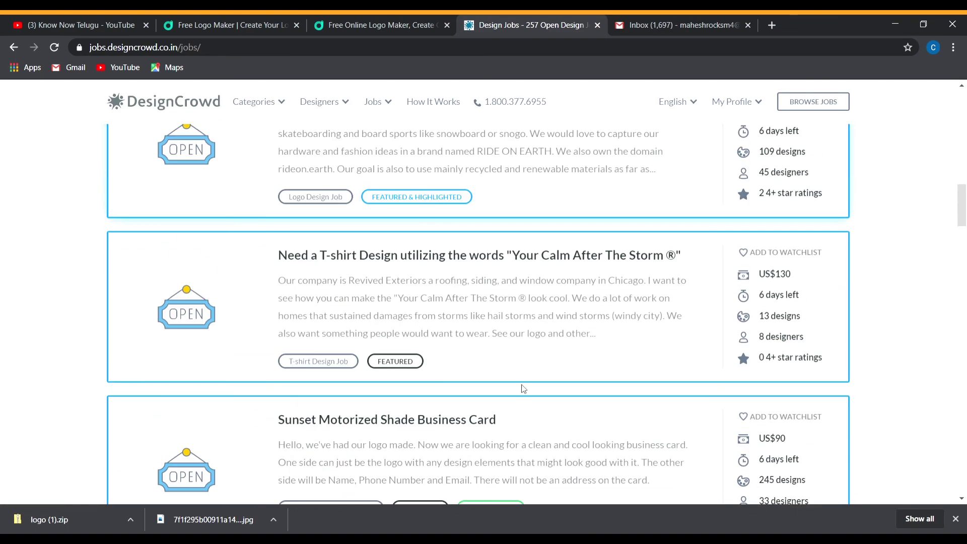
{"action": "scroll", "coordinate": [524, 393], "scroll_direction": "up", "scroll_amount": 5}
{"action": "scroll", "coordinate": [586, 361], "scroll_direction": "up", "scroll_amount": 4}
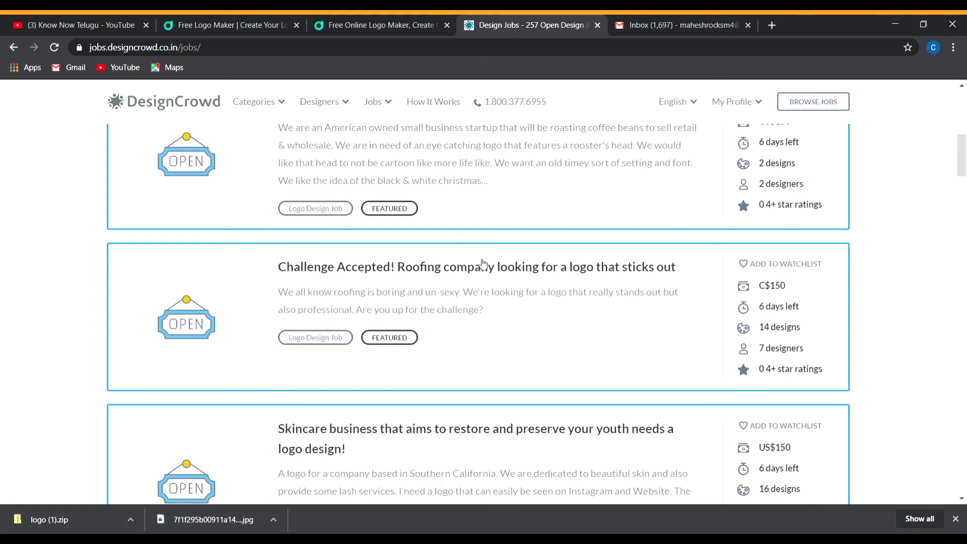
{"action": "scroll", "coordinate": [464, 328], "scroll_direction": "up", "scroll_amount": 5}
{"action": "scroll", "coordinate": [474, 330], "scroll_direction": "down", "scroll_amount": 5}
{"action": "scroll", "coordinate": [465, 324], "scroll_direction": "down", "scroll_amount": 5}
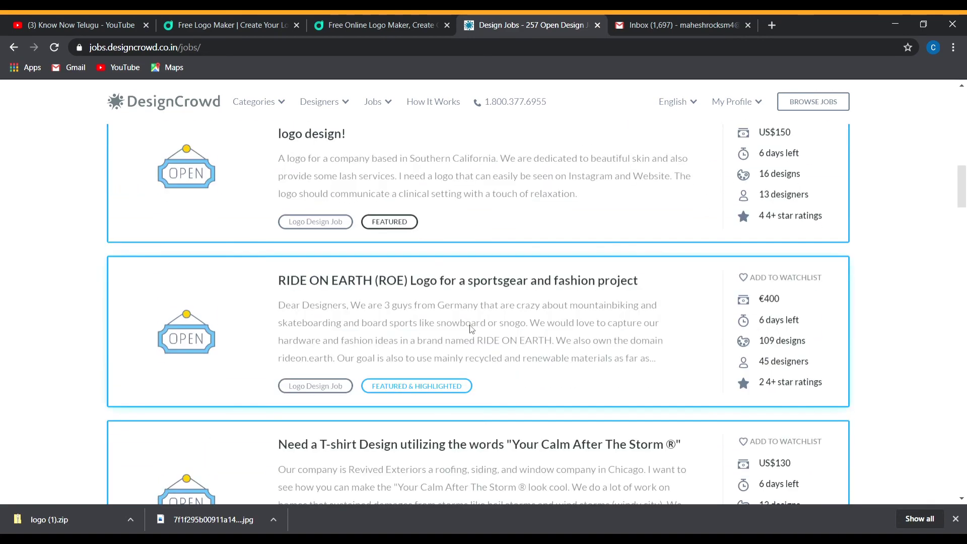
{"action": "scroll", "coordinate": [468, 327], "scroll_direction": "down", "scroll_amount": 1}
{"action": "scroll", "coordinate": [465, 333], "scroll_direction": "down", "scroll_amount": 4}
{"action": "scroll", "coordinate": [465, 334], "scroll_direction": "down", "scroll_amount": 2}
{"action": "scroll", "coordinate": [463, 332], "scroll_direction": "up", "scroll_amount": 2}
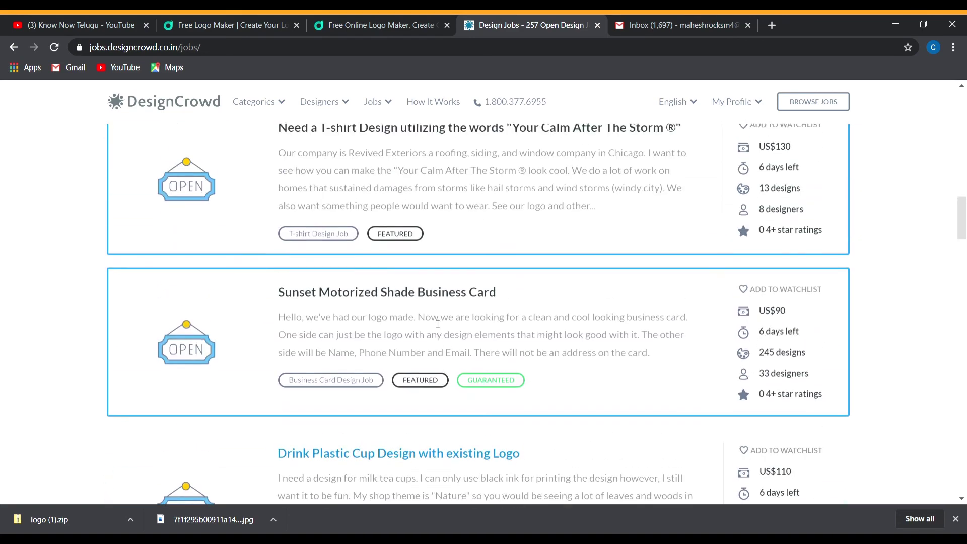
{"action": "scroll", "coordinate": [433, 325], "scroll_direction": "down", "scroll_amount": 5}
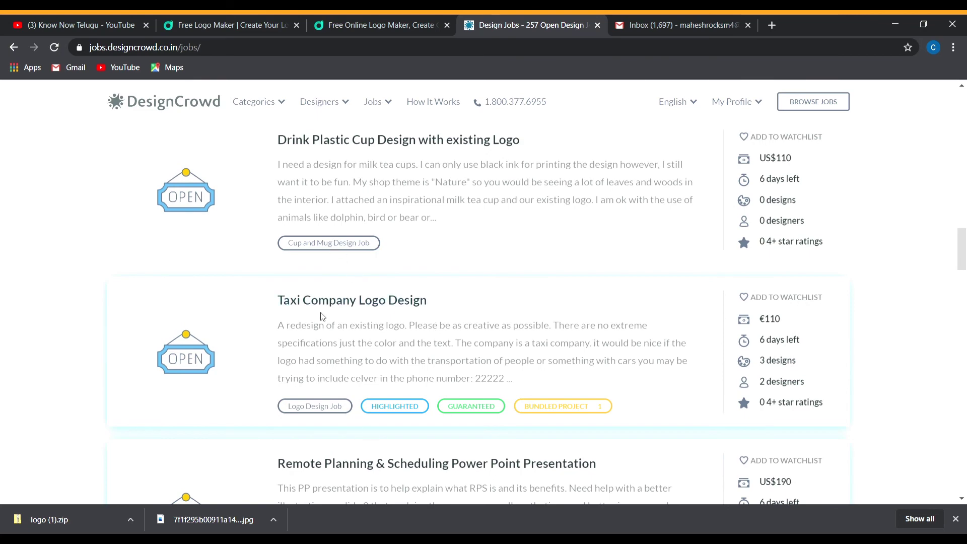
{"action": "scroll", "coordinate": [399, 324], "scroll_direction": "down", "scroll_amount": 1}
{"action": "scroll", "coordinate": [401, 323], "scroll_direction": "down", "scroll_amount": 3}
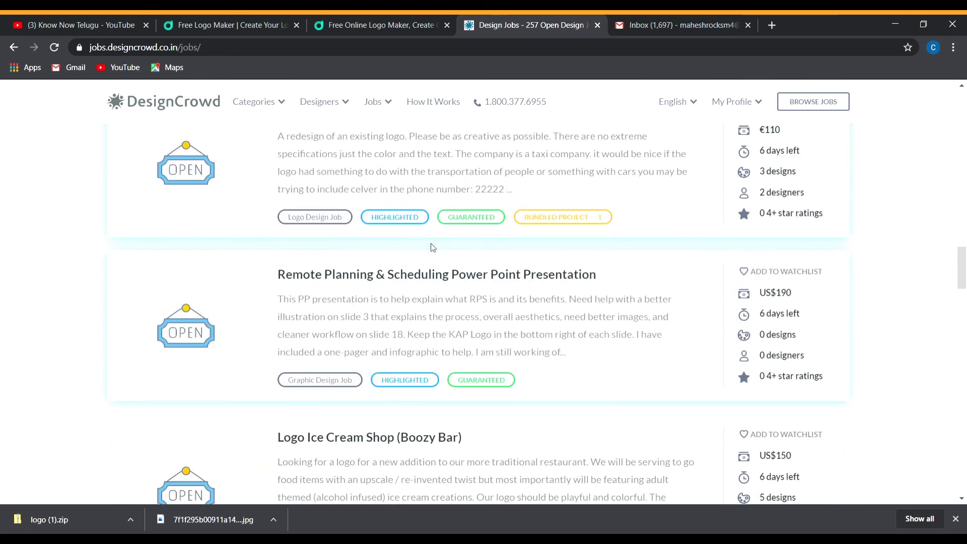
{"action": "scroll", "coordinate": [407, 272], "scroll_direction": "down", "scroll_amount": 4}
{"action": "scroll", "coordinate": [409, 272], "scroll_direction": "down", "scroll_amount": 3}
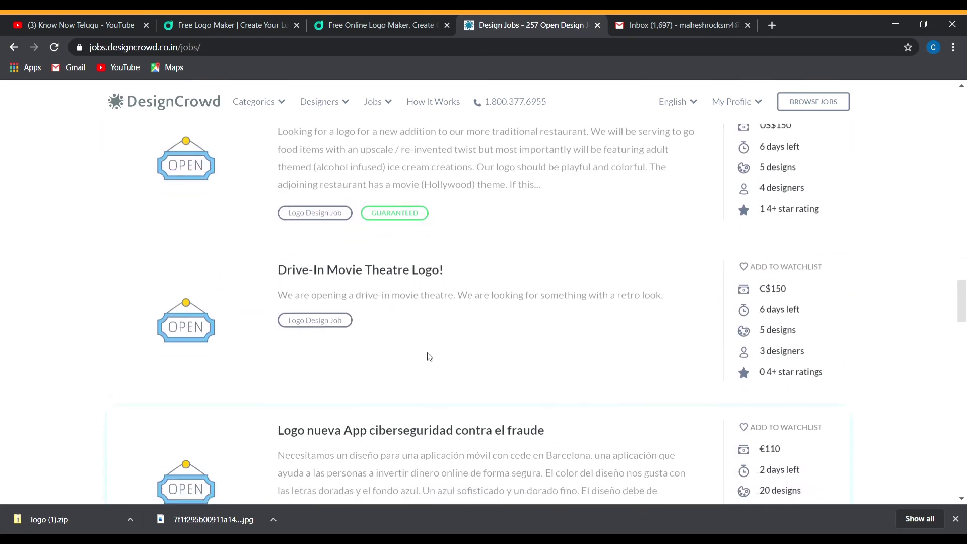
{"action": "scroll", "coordinate": [367, 403], "scroll_direction": "down", "scroll_amount": 3}
{"action": "scroll", "coordinate": [503, 323], "scroll_direction": "down", "scroll_amount": 2}
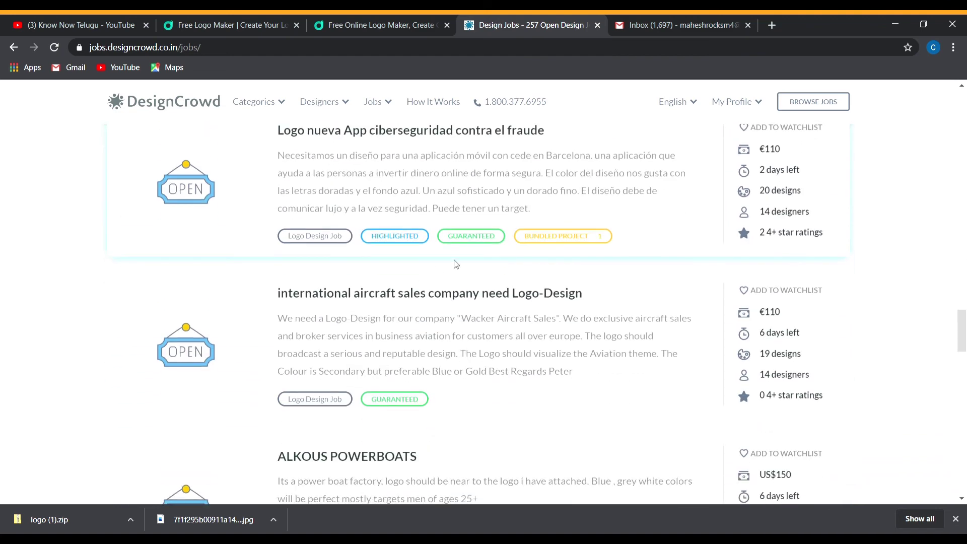
{"action": "scroll", "coordinate": [488, 317], "scroll_direction": "down", "scroll_amount": 3}
{"action": "scroll", "coordinate": [444, 328], "scroll_direction": "down", "scroll_amount": 3}
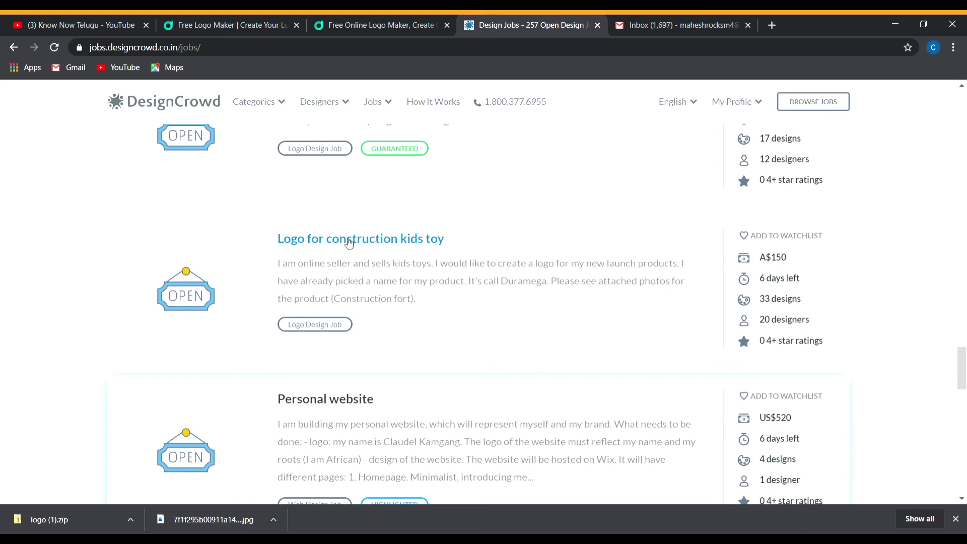
- Open the Personal website job and read its brief: US$520, 6 days left, 4 designs entered
{"action": "left_click", "coordinate": [320, 400]}
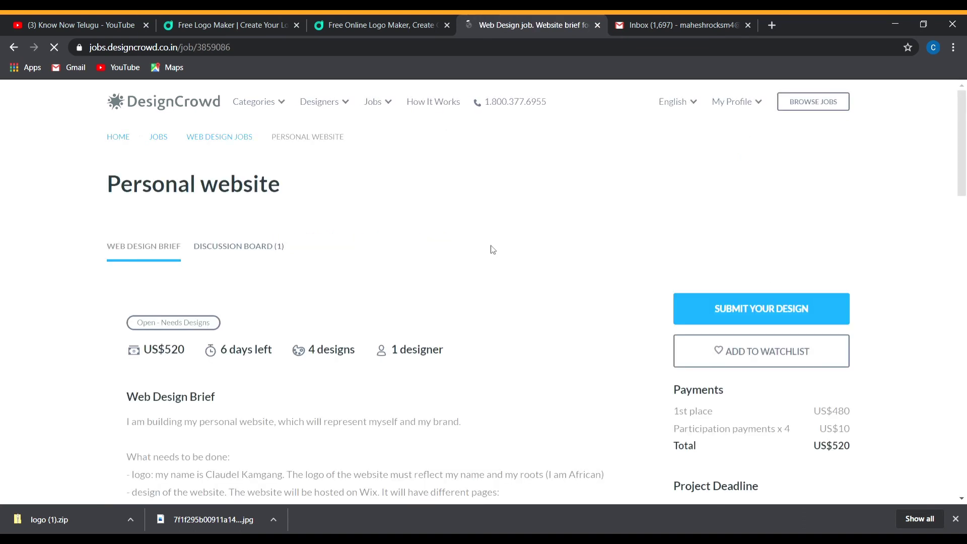
{"action": "scroll", "coordinate": [286, 343], "scroll_direction": "down", "scroll_amount": 4}
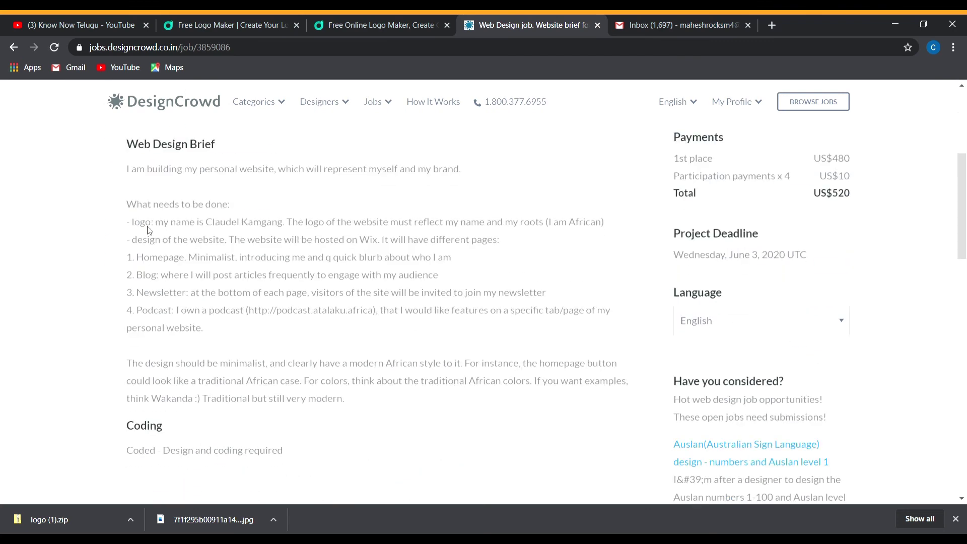
{"action": "scroll", "coordinate": [293, 232], "scroll_direction": "up", "scroll_amount": 1}
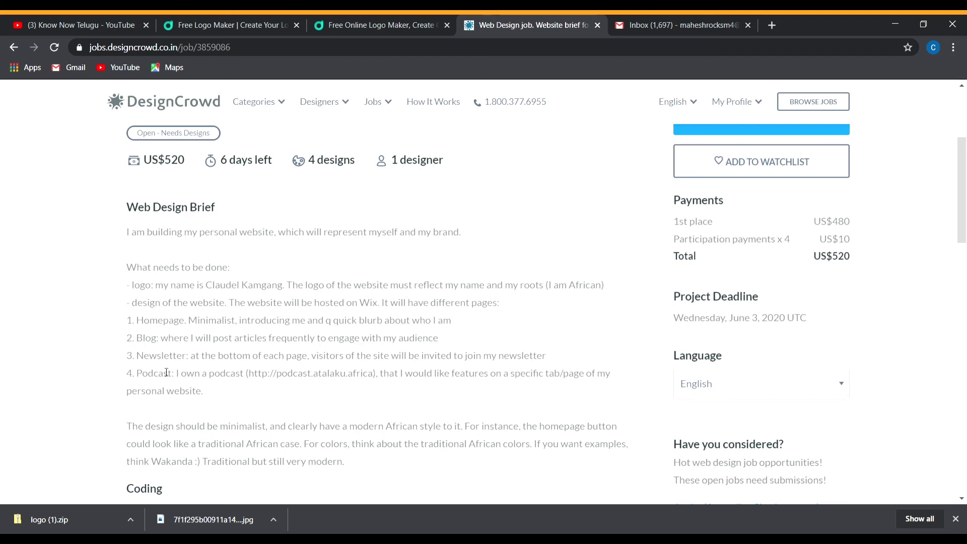
{"action": "scroll", "coordinate": [167, 372], "scroll_direction": "down", "scroll_amount": 3}
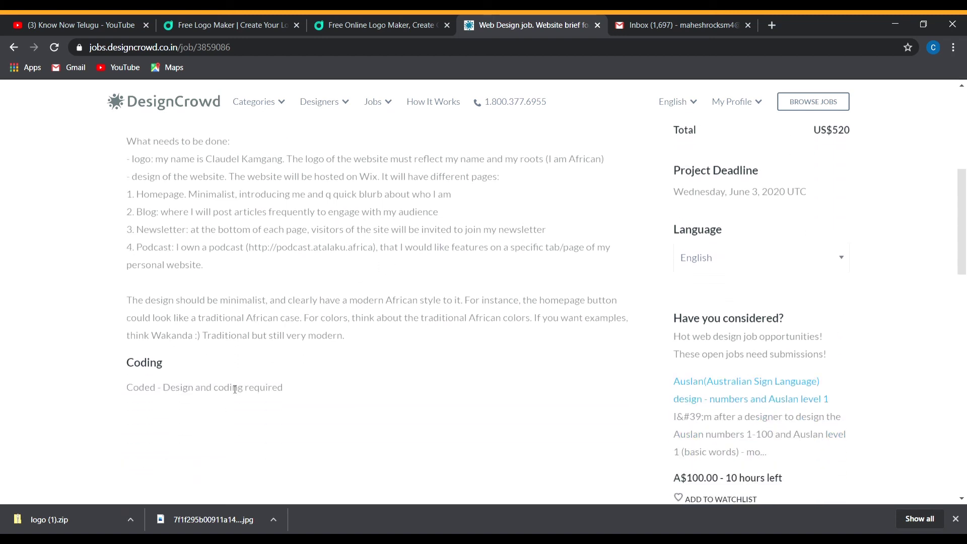
{"action": "scroll", "coordinate": [473, 367], "scroll_direction": "up", "scroll_amount": 3}
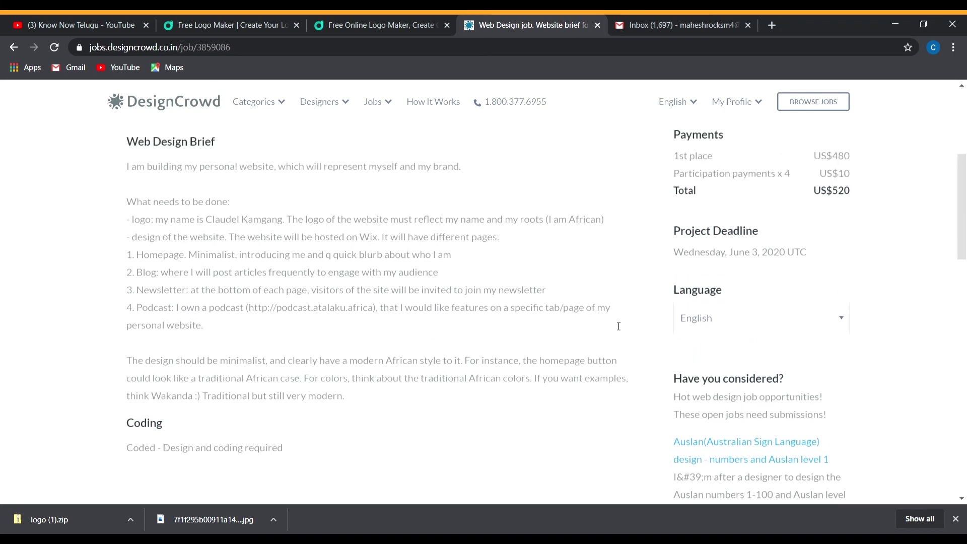
{"action": "scroll", "coordinate": [592, 335], "scroll_direction": "up", "scroll_amount": 3}
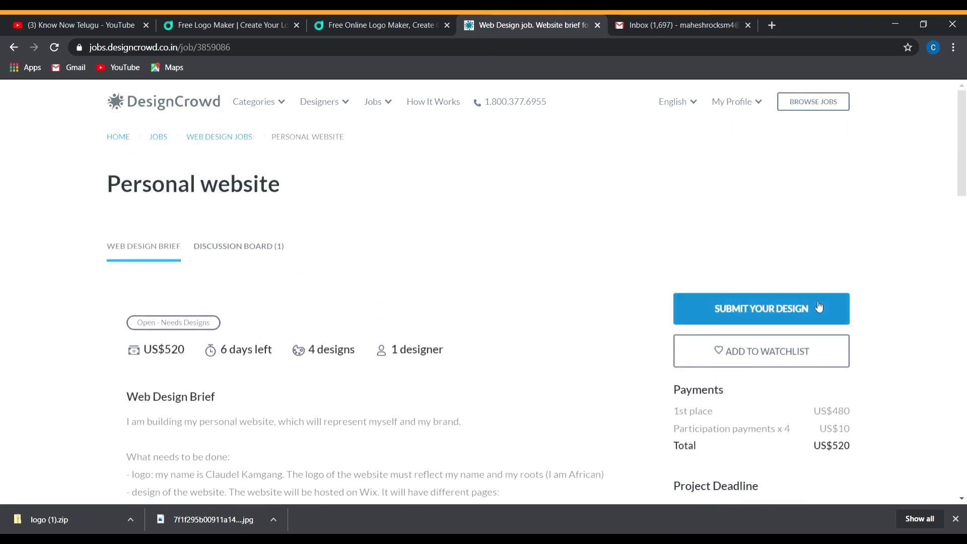
- Start a design submission for the Personal website job and title the uploaded logo 'Logo Personal website'
{"action": "left_click", "coordinate": [752, 310]}
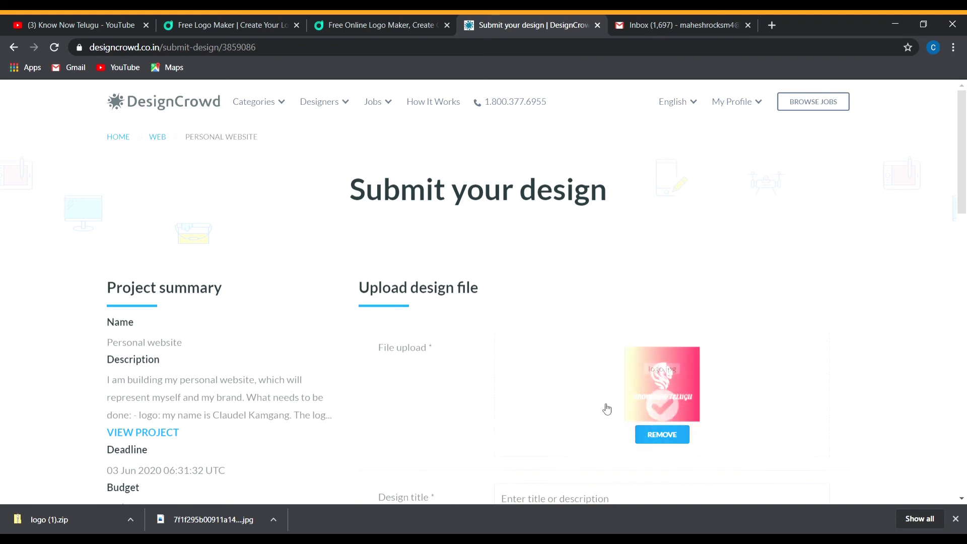
{"action": "scroll", "coordinate": [608, 406], "scroll_direction": "down", "scroll_amount": 1}
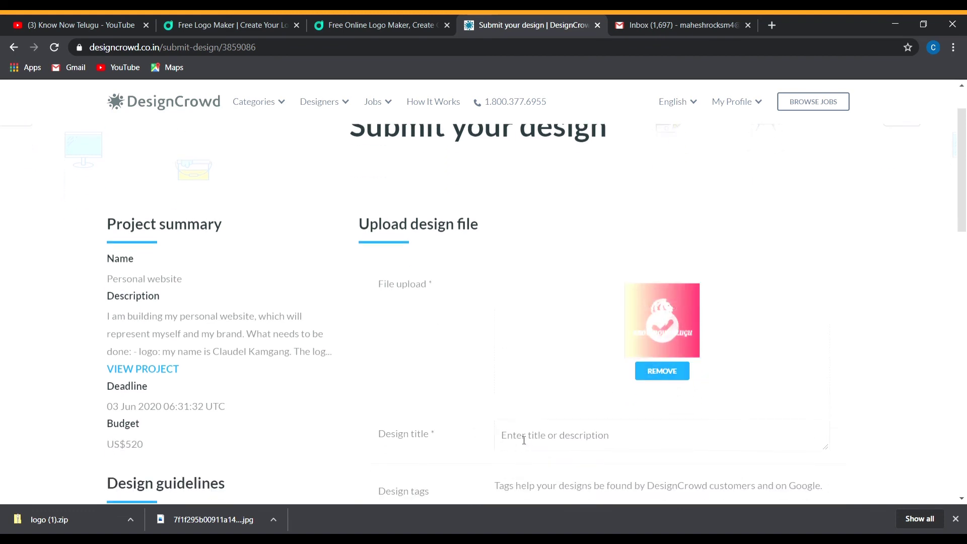
{"action": "left_click", "coordinate": [730, 441]}
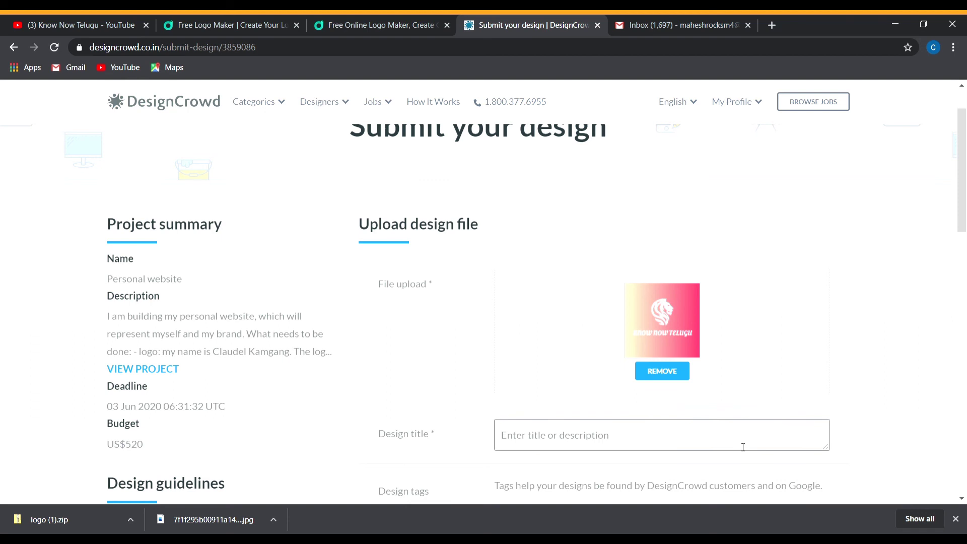
{"action": "scroll", "coordinate": [745, 444], "scroll_direction": "down", "scroll_amount": 1}
{"action": "scroll", "coordinate": [751, 448], "scroll_direction": "down", "scroll_amount": 1}
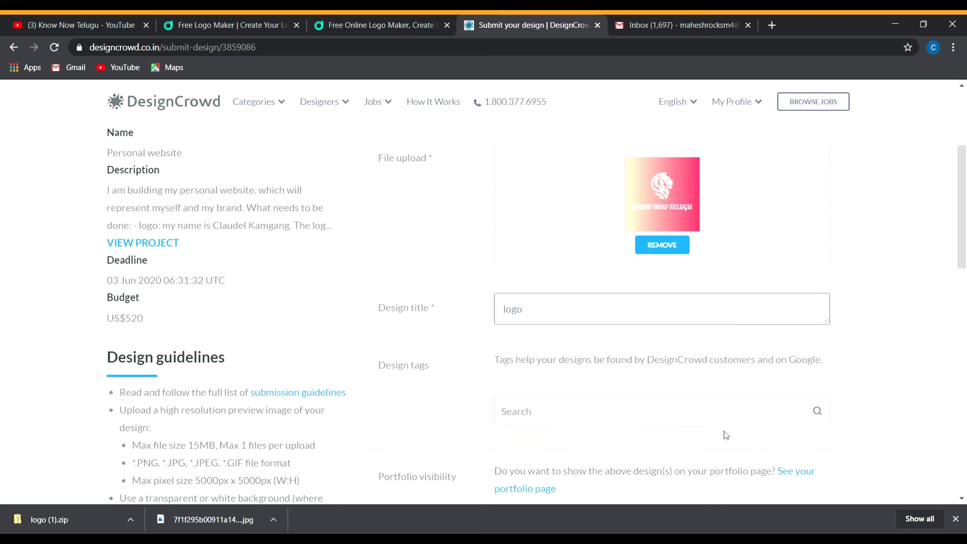
{"action": "scroll", "coordinate": [704, 452], "scroll_direction": "up", "scroll_amount": 3}
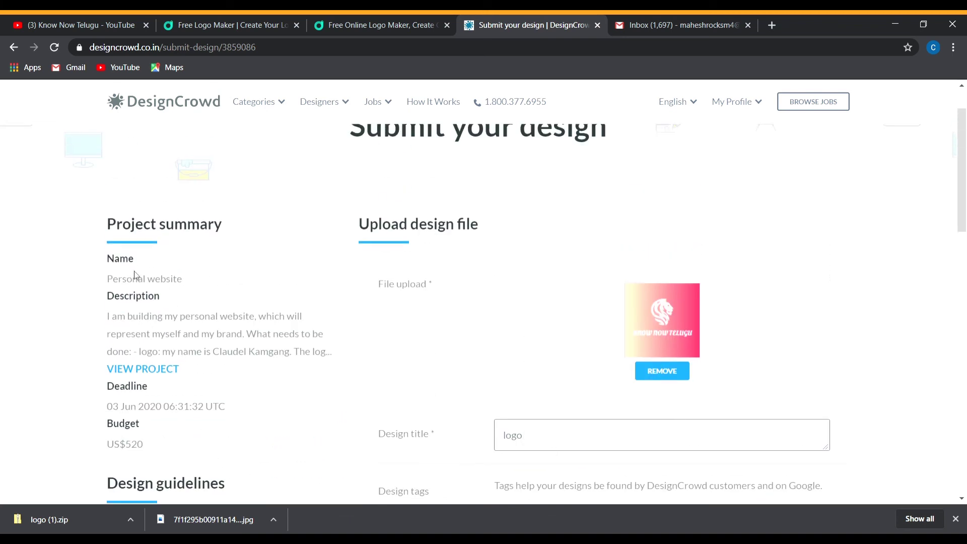
{"action": "scroll", "coordinate": [679, 370], "scroll_direction": "down", "scroll_amount": 1}
{"action": "type", "text": "Pe"}
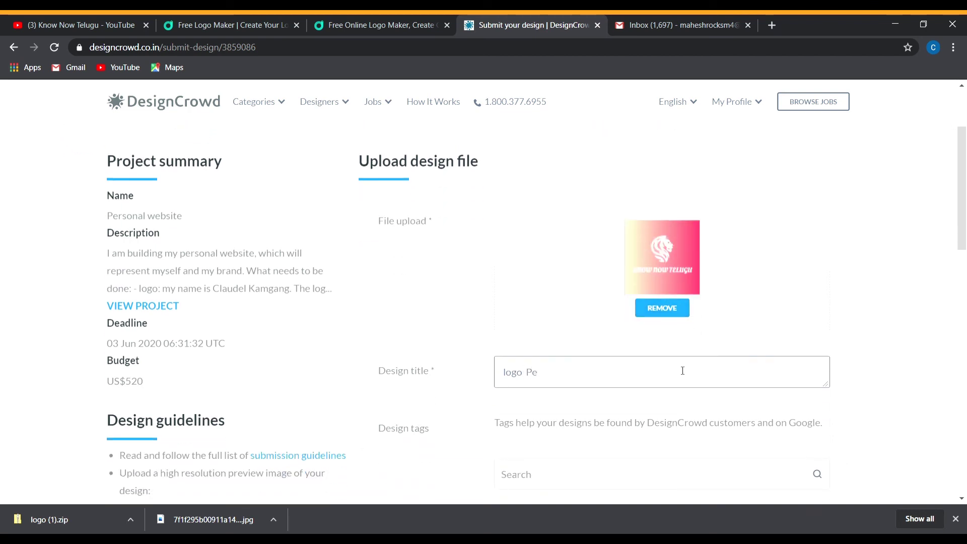
{"action": "type", "text": "rsonal website"}
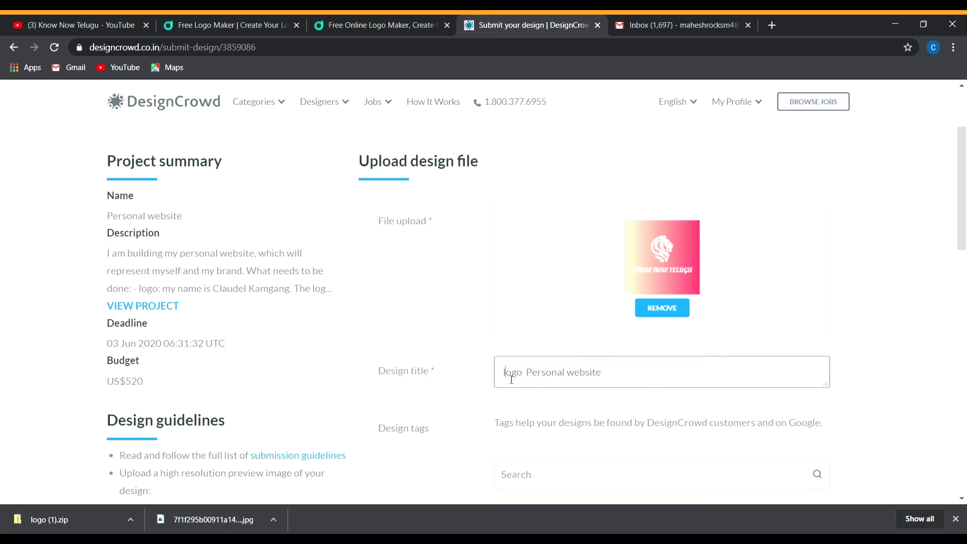
{"action": "type", "text": "L"}
{"action": "key", "text": "Delete"}
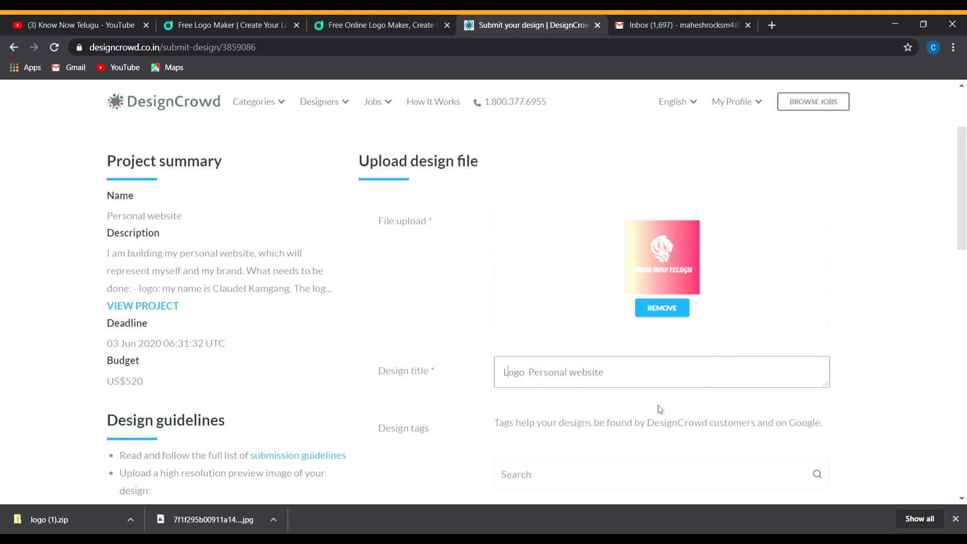
{"action": "scroll", "coordinate": [537, 408], "scroll_direction": "down", "scroll_amount": 1}
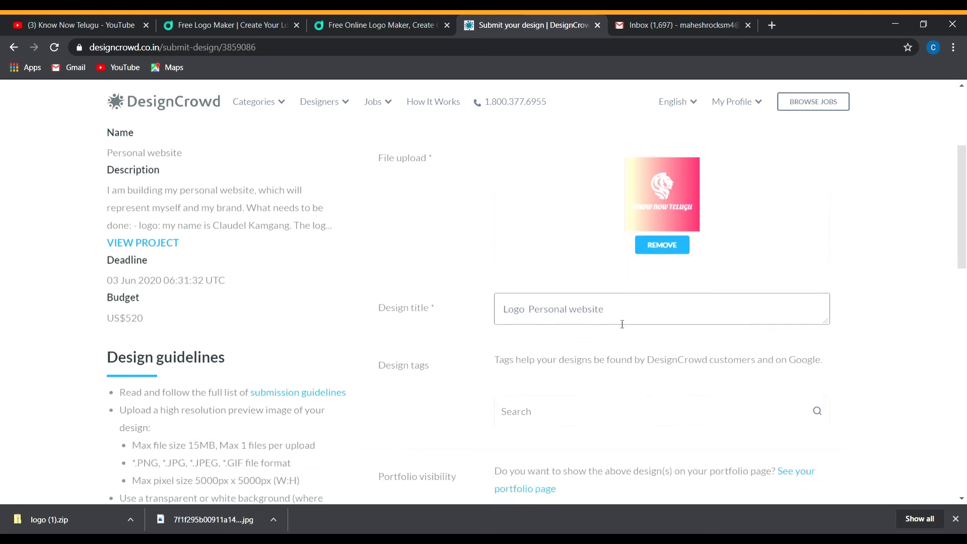
- Tag the design with Hand Logo, Golf Logo Design and Logotype
{"action": "left_click", "coordinate": [553, 420]}
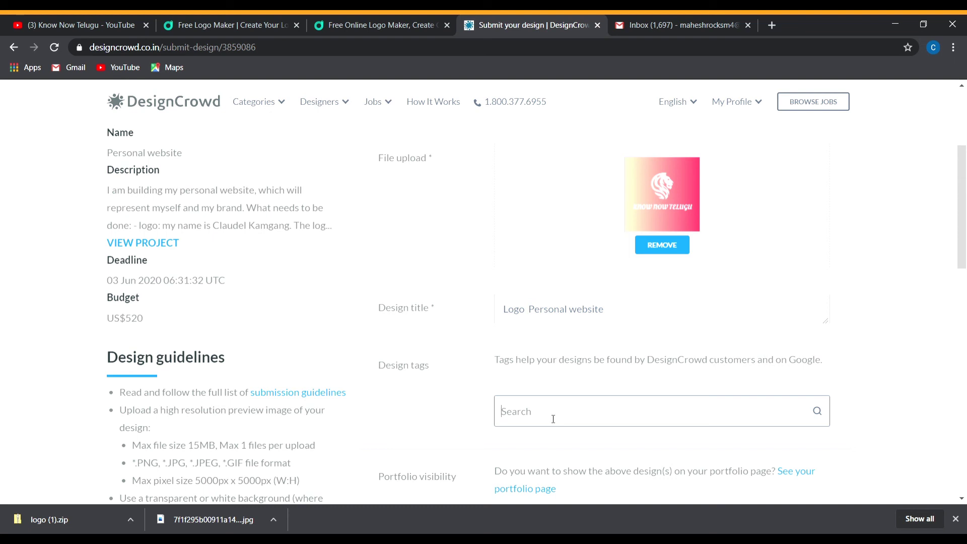
{"action": "type", "text": "Logo"}
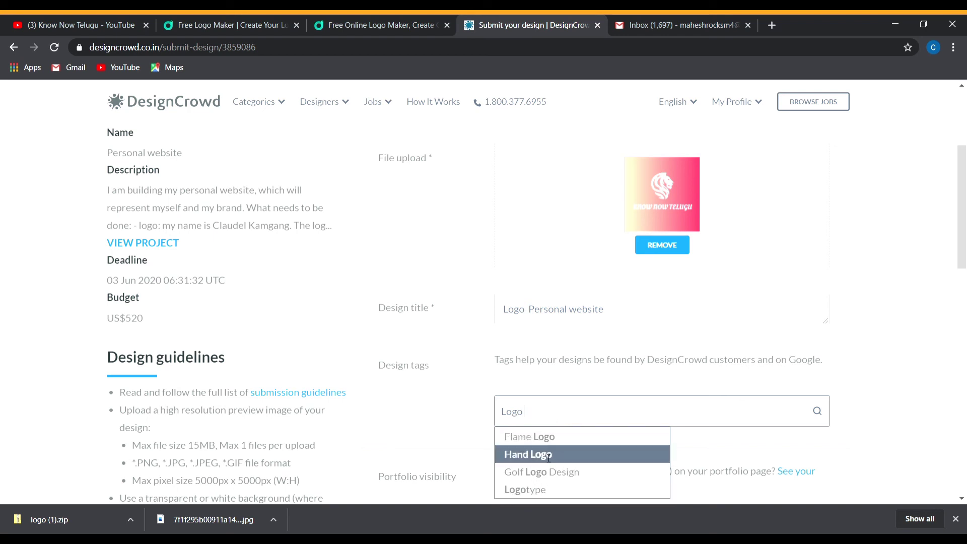
{"action": "left_click", "coordinate": [559, 454]}
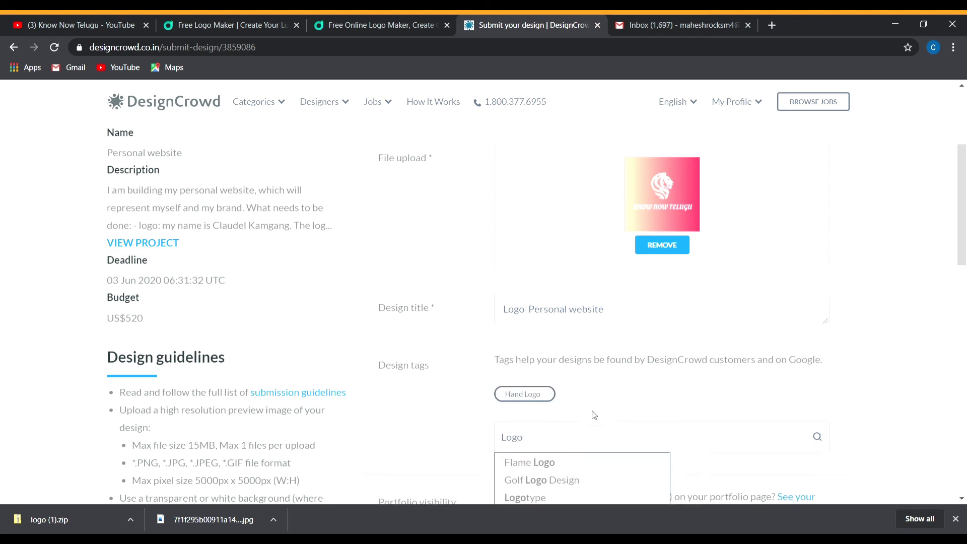
{"action": "left_click", "coordinate": [579, 447]}
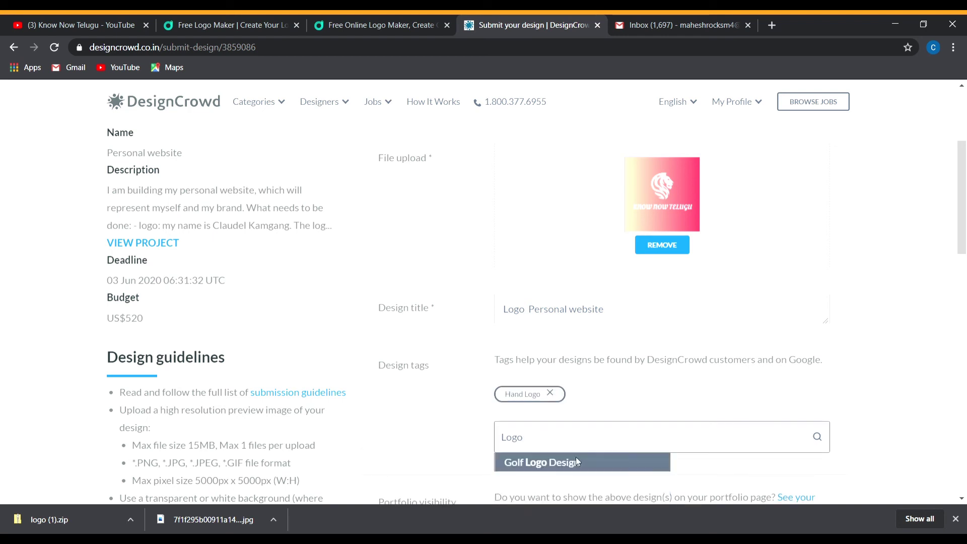
{"action": "left_click", "coordinate": [576, 457]}
{"action": "left_click", "coordinate": [583, 440]}
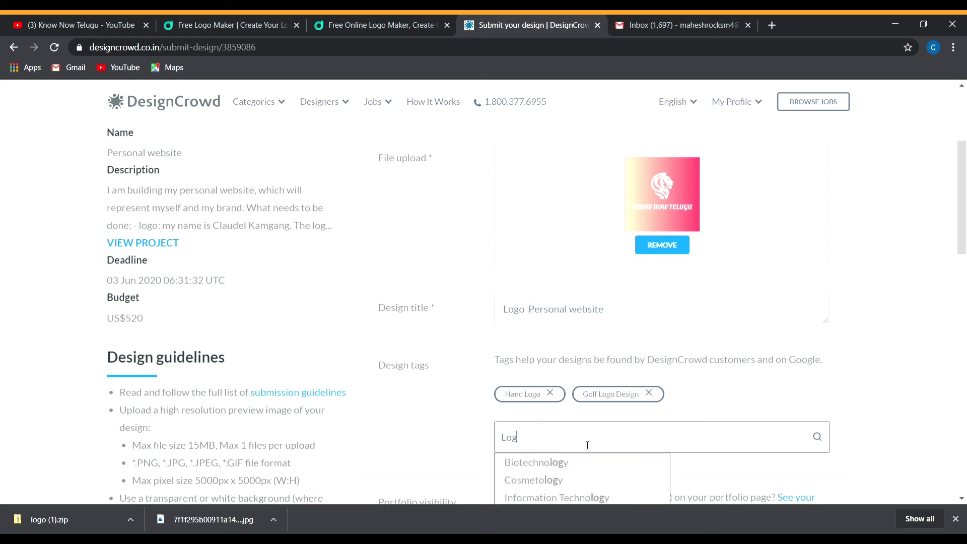
{"action": "type", "text": "o"}
{"action": "left_click", "coordinate": [548, 482]}
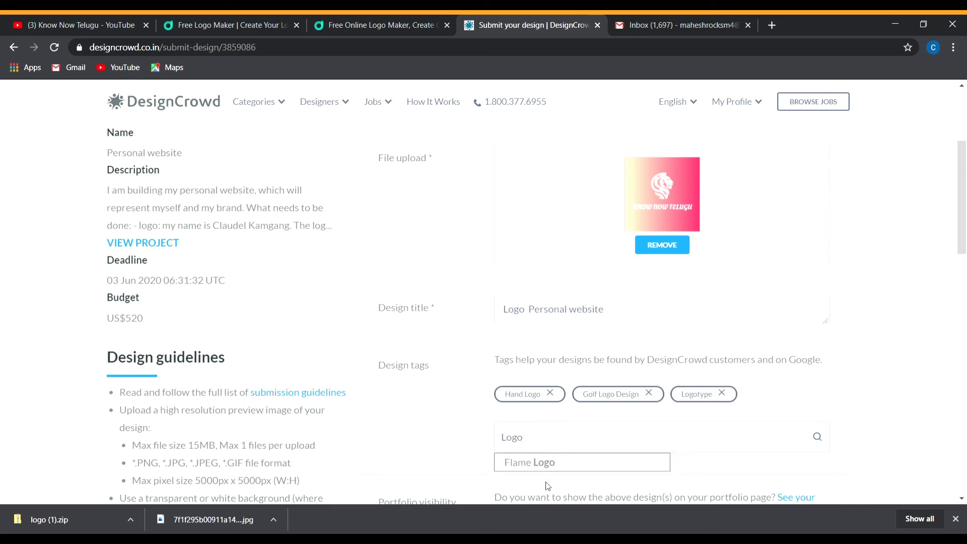
- Set stock usage to No, accept the guidelines and submit the design for review
{"action": "scroll", "coordinate": [685, 451], "scroll_direction": "down", "scroll_amount": 2}
{"action": "scroll", "coordinate": [584, 305], "scroll_direction": "down", "scroll_amount": 2}
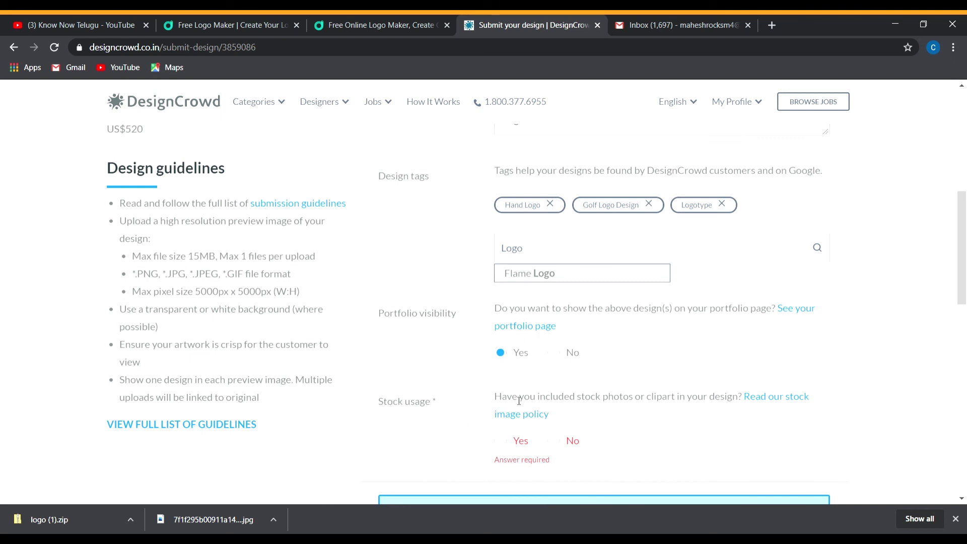
{"action": "left_click", "coordinate": [554, 442]}
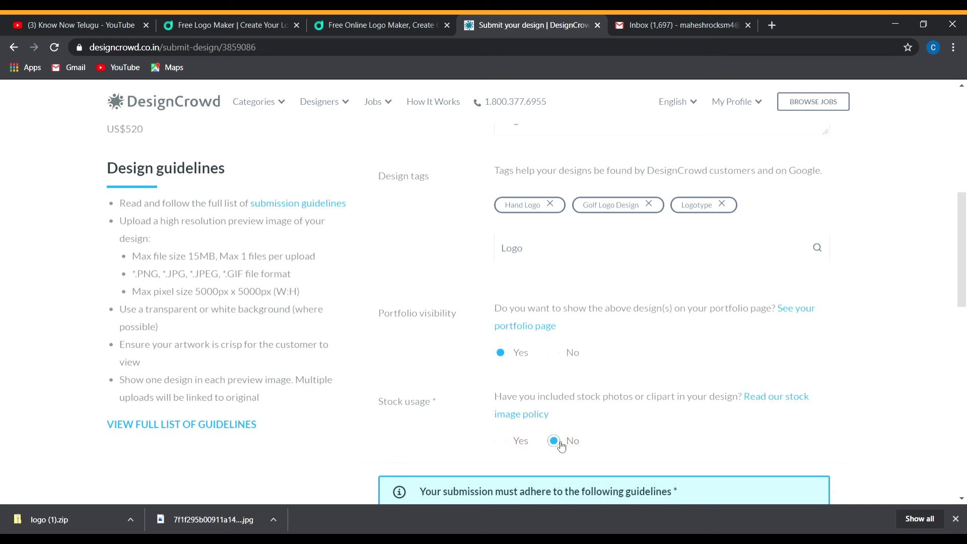
{"action": "scroll", "coordinate": [561, 446], "scroll_direction": "down", "scroll_amount": 1}
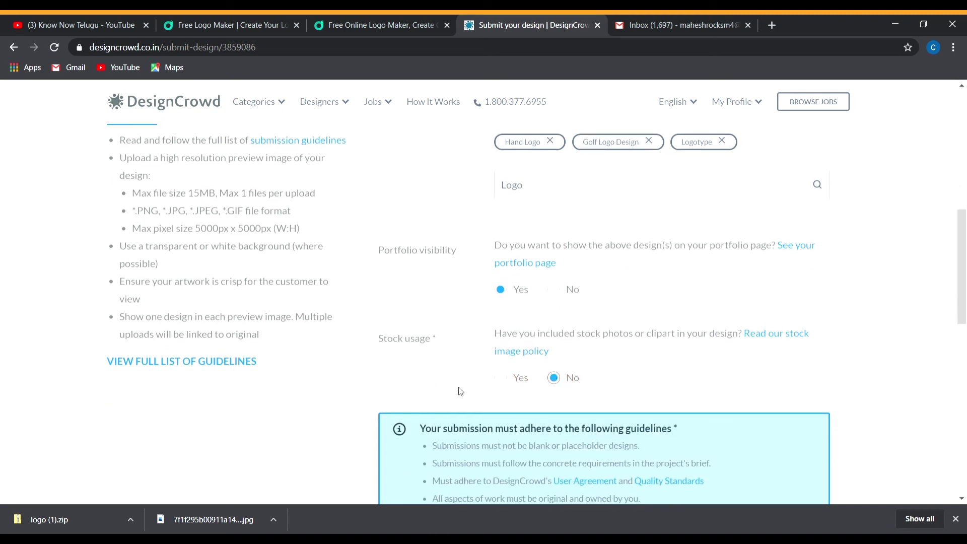
{"action": "scroll", "coordinate": [524, 375], "scroll_direction": "down", "scroll_amount": 2}
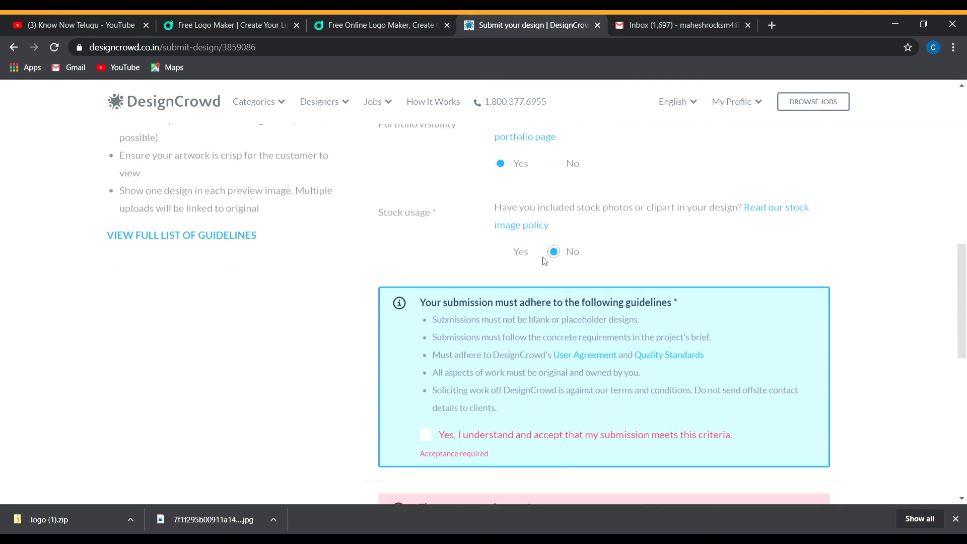
{"action": "scroll", "coordinate": [568, 356], "scroll_direction": "down", "scroll_amount": 2}
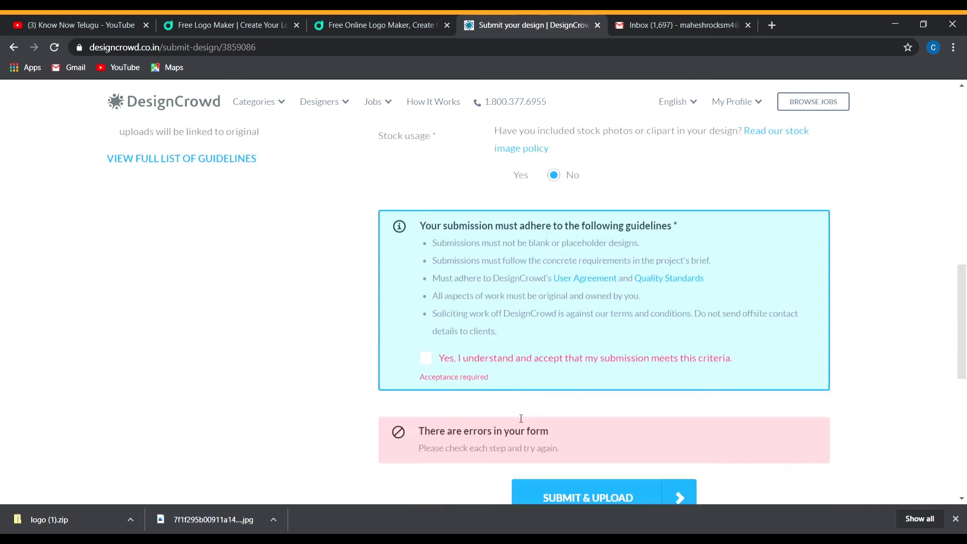
{"action": "left_click", "coordinate": [425, 309]}
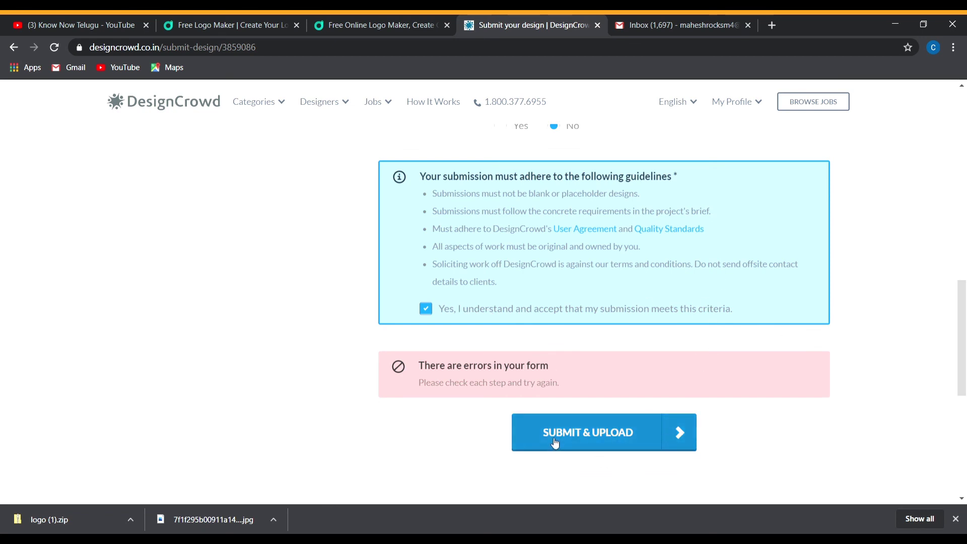
{"action": "left_click", "coordinate": [645, 441]}
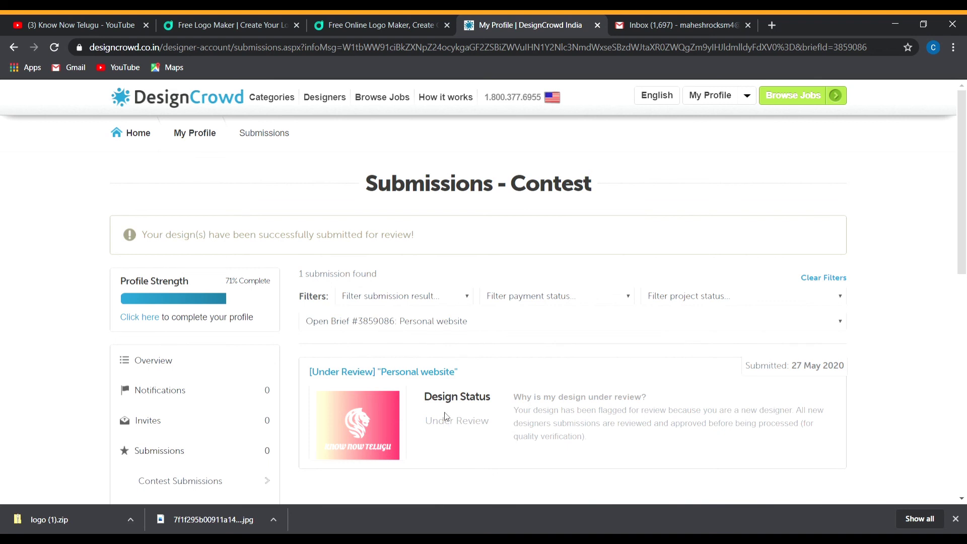
- Look over the project watchlist and the design services page
{"action": "scroll", "coordinate": [447, 402], "scroll_direction": "down", "scroll_amount": 4}
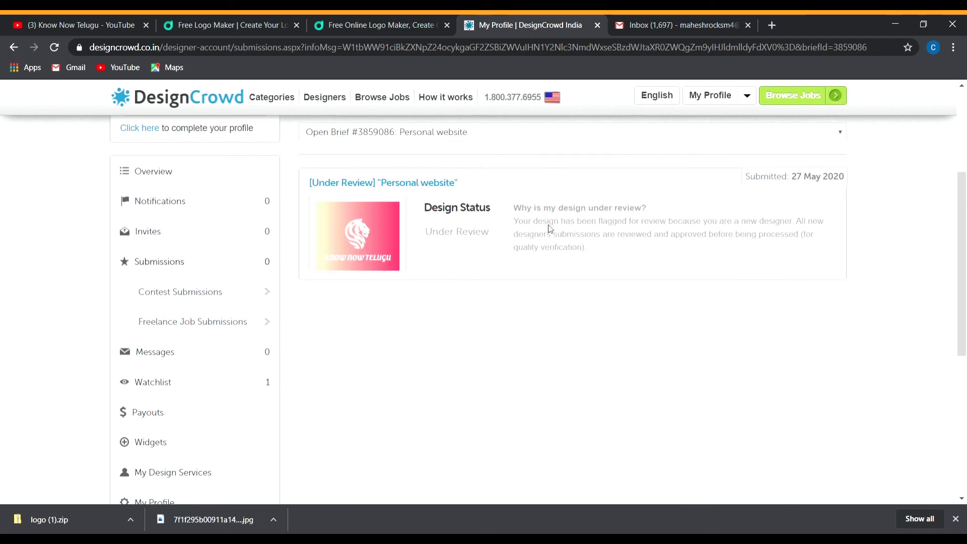
{"action": "scroll", "coordinate": [798, 222], "scroll_direction": "up", "scroll_amount": 1}
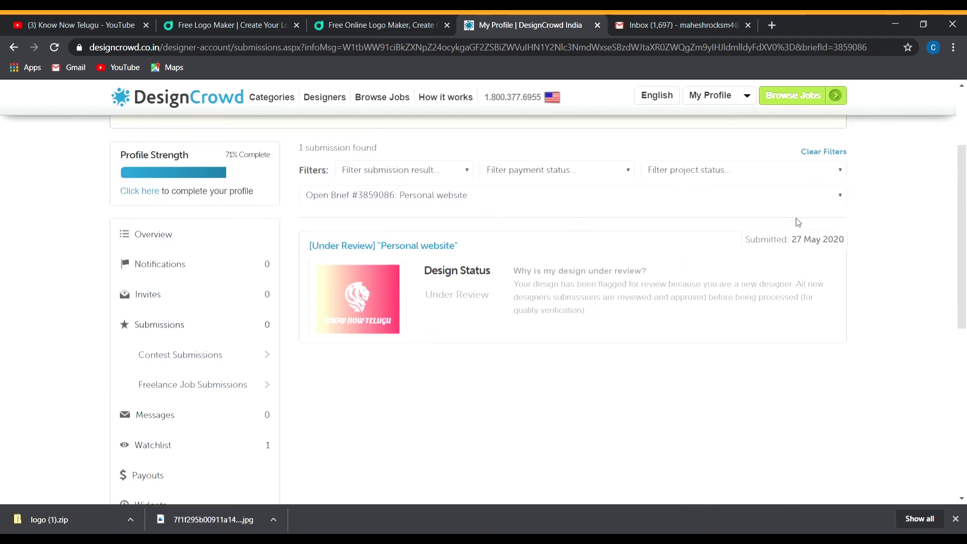
{"action": "scroll", "coordinate": [360, 267], "scroll_direction": "up", "scroll_amount": 2}
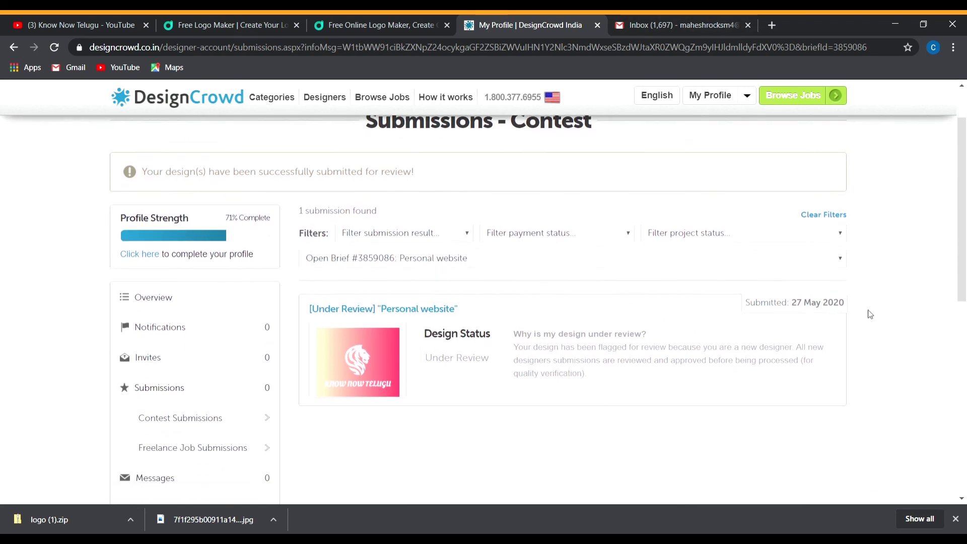
{"action": "scroll", "coordinate": [556, 345], "scroll_direction": "down", "scroll_amount": 1}
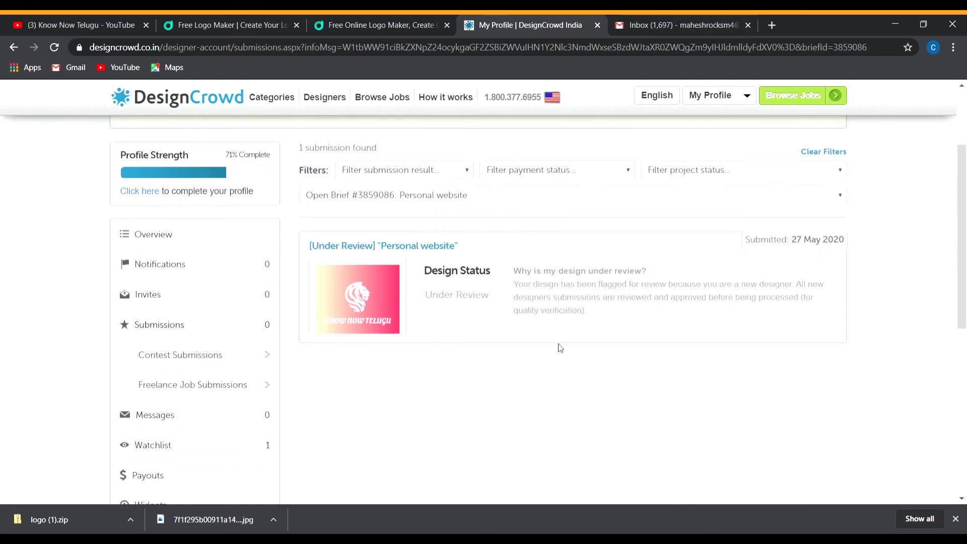
{"action": "scroll", "coordinate": [556, 346], "scroll_direction": "down", "scroll_amount": 1}
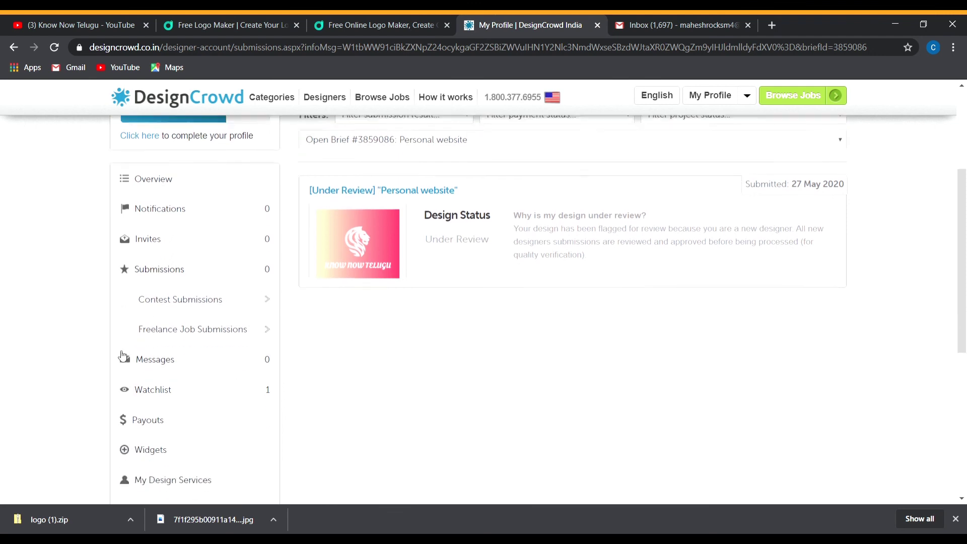
{"action": "left_click", "coordinate": [225, 388]}
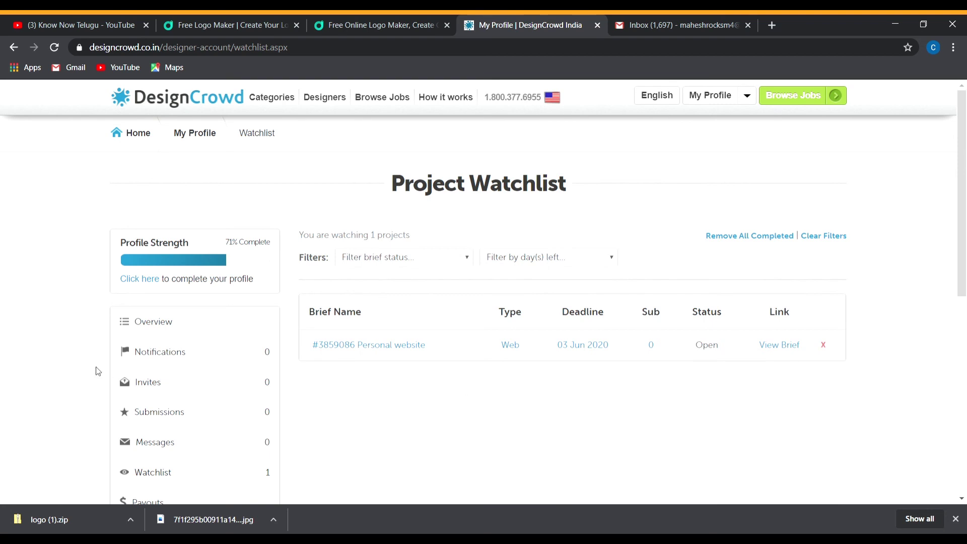
{"action": "scroll", "coordinate": [183, 457], "scroll_direction": "down", "scroll_amount": 2}
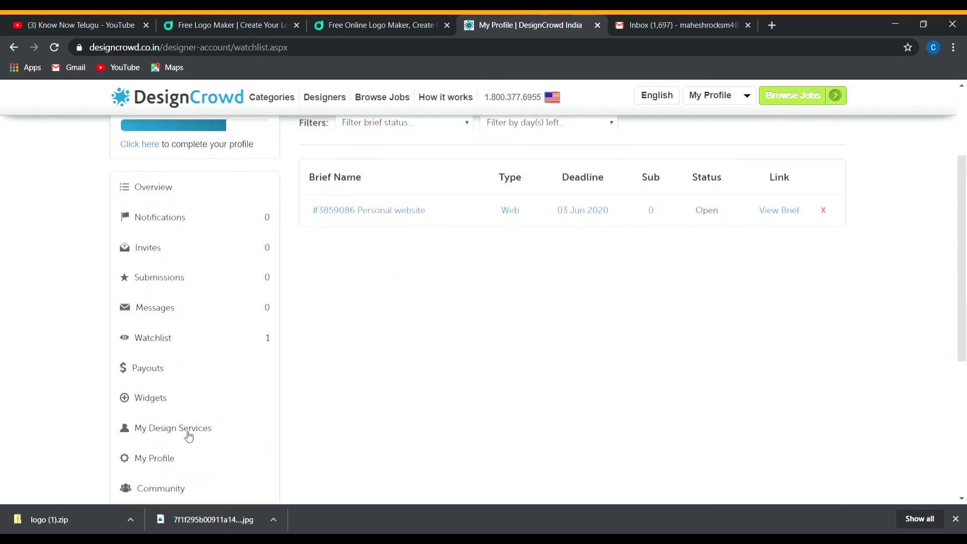
{"action": "scroll", "coordinate": [189, 436], "scroll_direction": "down", "scroll_amount": 1}
{"action": "left_click", "coordinate": [196, 379]}
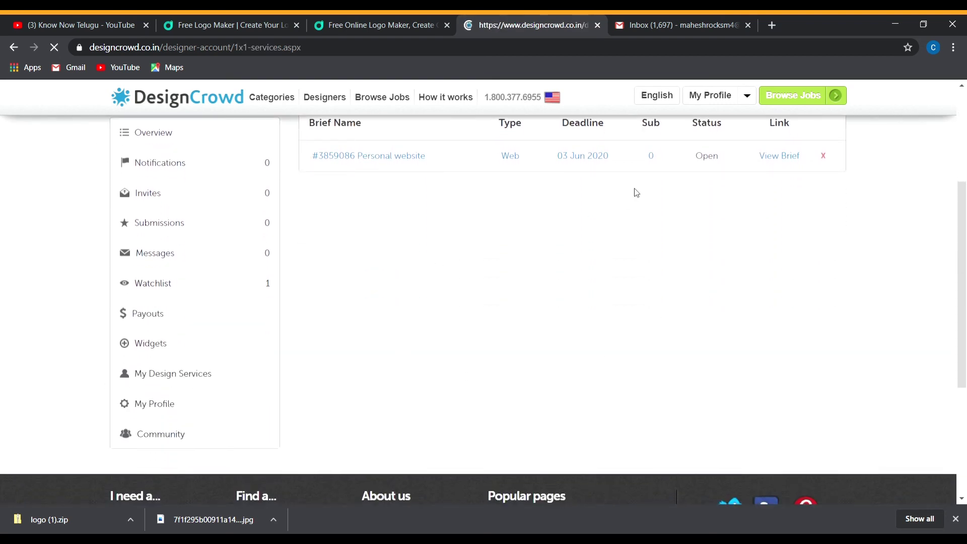
- Check the Payout Logs page, which shows $0 earned
{"action": "scroll", "coordinate": [456, 321], "scroll_direction": "down", "scroll_amount": 1}
{"action": "scroll", "coordinate": [194, 432], "scroll_direction": "up", "scroll_amount": 1}
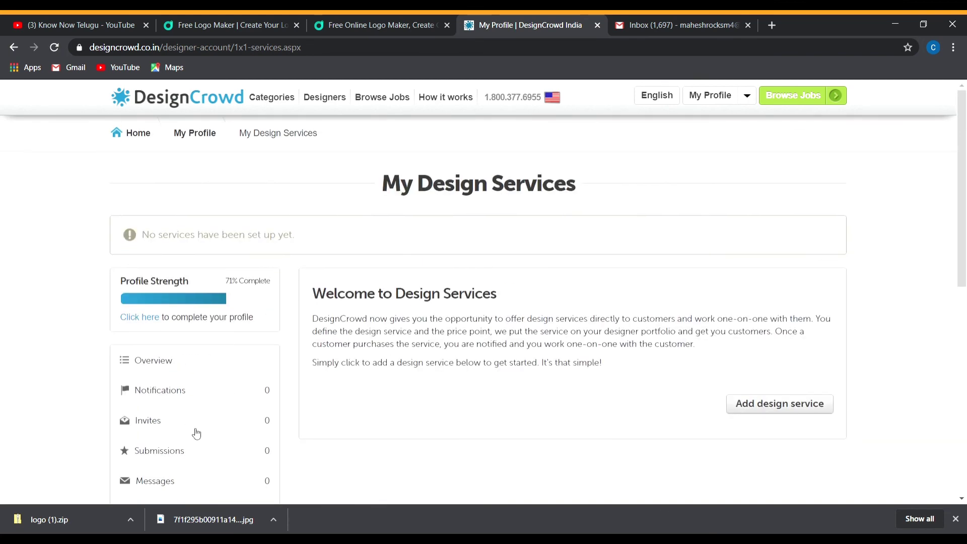
{"action": "scroll", "coordinate": [205, 430], "scroll_direction": "down", "scroll_amount": 3}
{"action": "left_click", "coordinate": [201, 356]}
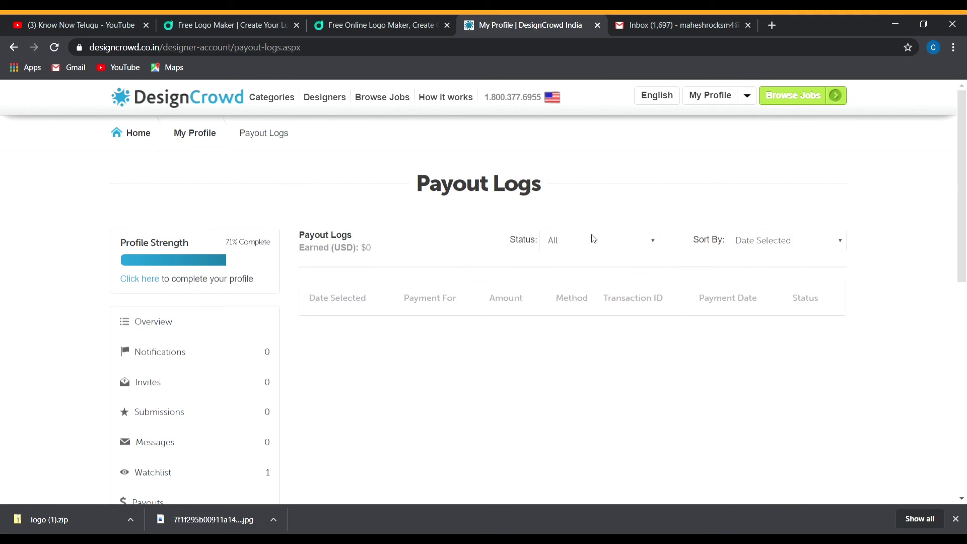
{"action": "scroll", "coordinate": [301, 282], "scroll_direction": "down", "scroll_amount": 4}
{"action": "scroll", "coordinate": [512, 367], "scroll_direction": "down", "scroll_amount": 1}
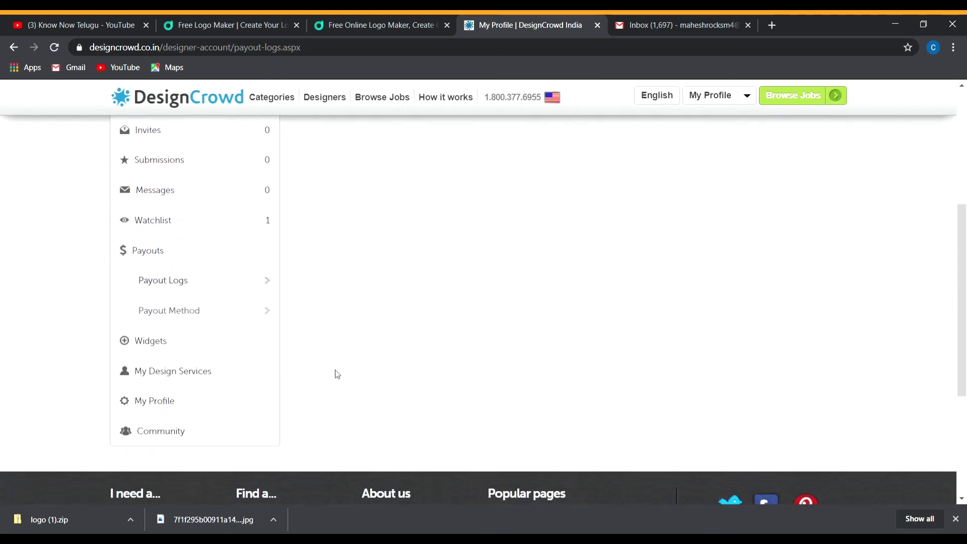
{"action": "scroll", "coordinate": [334, 372], "scroll_direction": "down", "scroll_amount": 1}
{"action": "scroll", "coordinate": [408, 339], "scroll_direction": "up", "scroll_amount": 1}
{"action": "scroll", "coordinate": [328, 273], "scroll_direction": "up", "scroll_amount": 2}
{"action": "scroll", "coordinate": [327, 273], "scroll_direction": "down", "scroll_amount": 1}
{"action": "scroll", "coordinate": [328, 273], "scroll_direction": "down", "scroll_amount": 3}
{"action": "scroll", "coordinate": [329, 282], "scroll_direction": "up", "scroll_amount": 1}
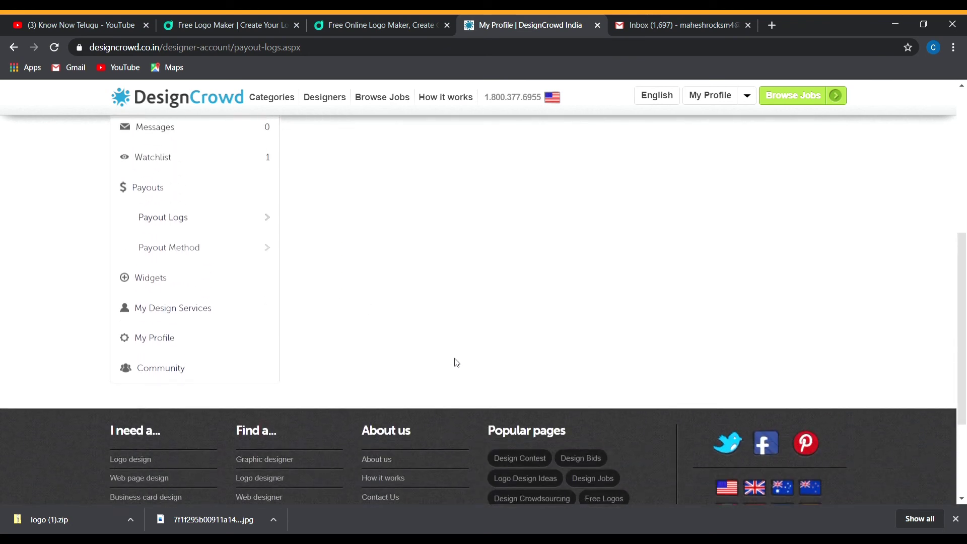
- Review the account details profile, then return to the empty payout history
{"action": "left_click", "coordinate": [259, 351]}
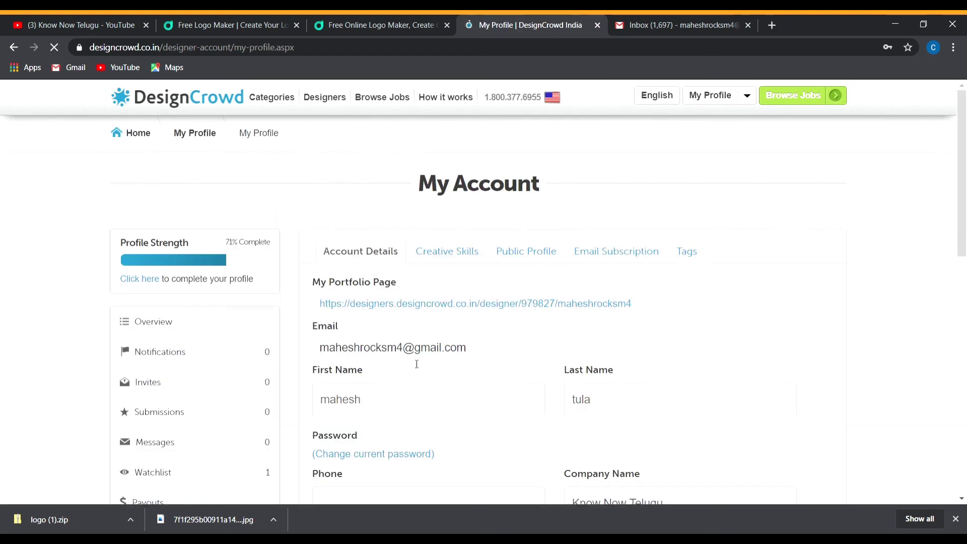
{"action": "scroll", "coordinate": [380, 361], "scroll_direction": "down", "scroll_amount": 4}
{"action": "scroll", "coordinate": [302, 382], "scroll_direction": "down", "scroll_amount": 4}
{"action": "scroll", "coordinate": [167, 327], "scroll_direction": "up", "scroll_amount": 5}
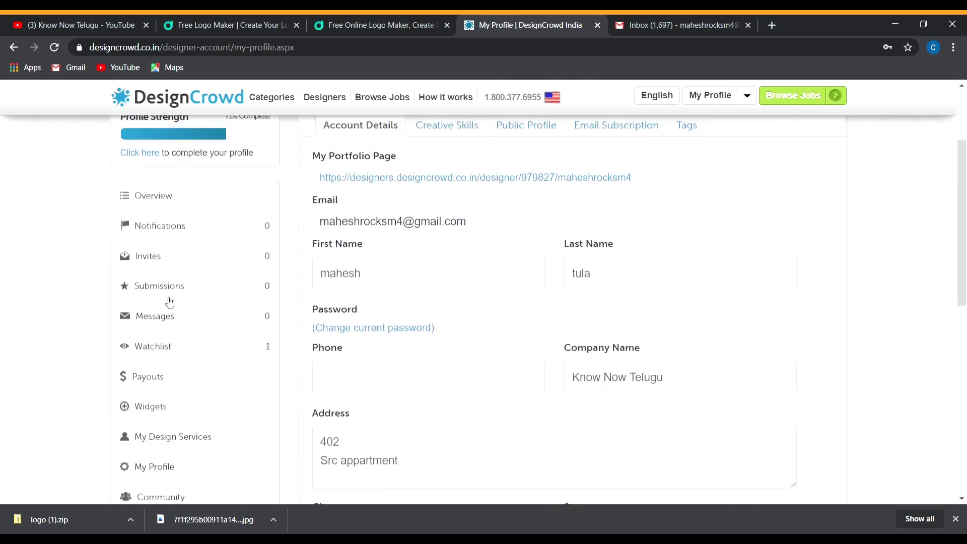
{"action": "left_click", "coordinate": [196, 387]}
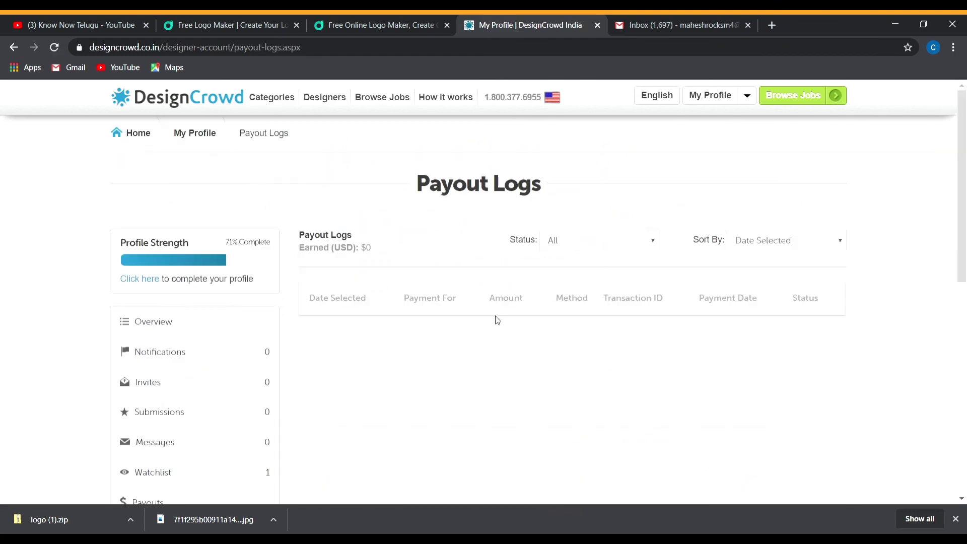
{"action": "scroll", "coordinate": [492, 371], "scroll_direction": "down", "scroll_amount": 1}
{"action": "scroll", "coordinate": [468, 294], "scroll_direction": "down", "scroll_amount": 5}
{"action": "scroll", "coordinate": [469, 309], "scroll_direction": "up", "scroll_amount": 5}
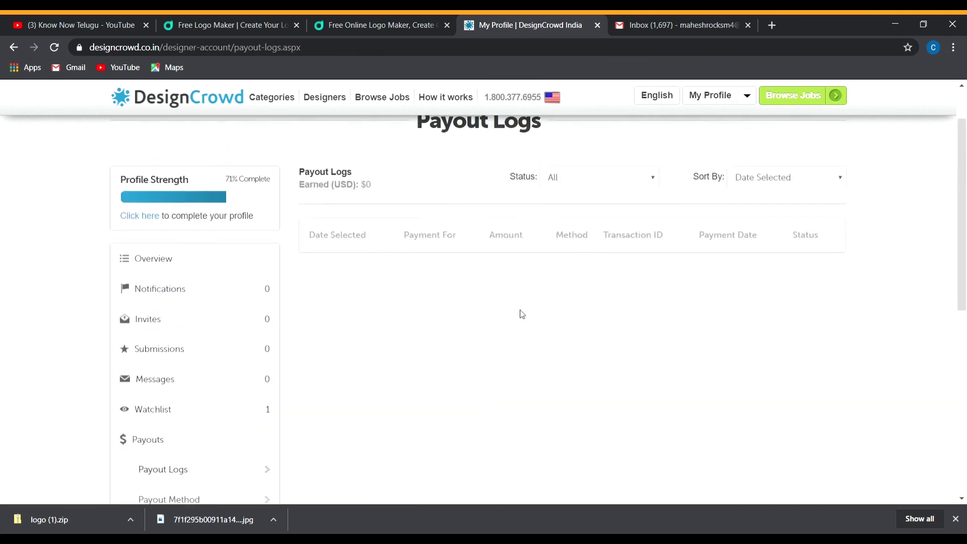
{"action": "scroll", "coordinate": [520, 313], "scroll_direction": "up", "scroll_amount": 1}
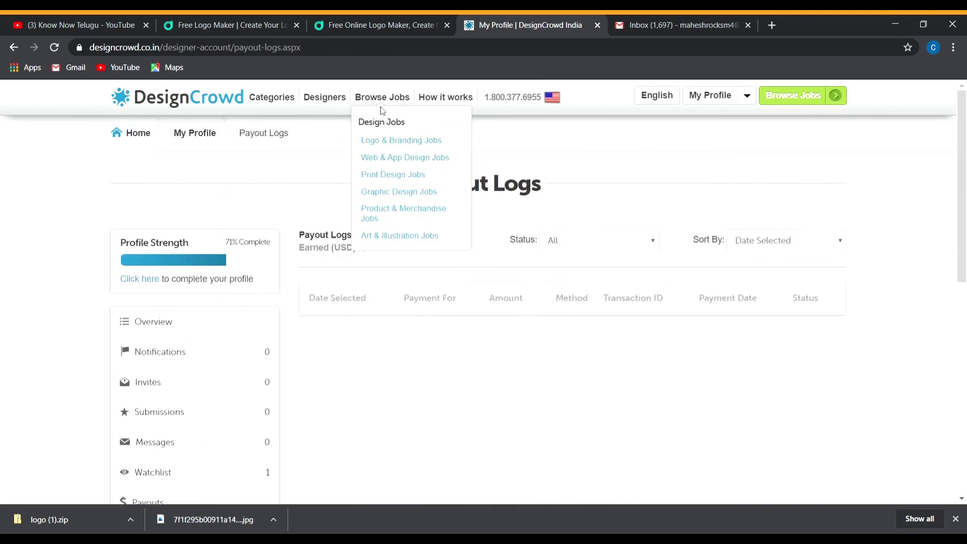
{"action": "mouse_move", "coordinate": [382, 97]}
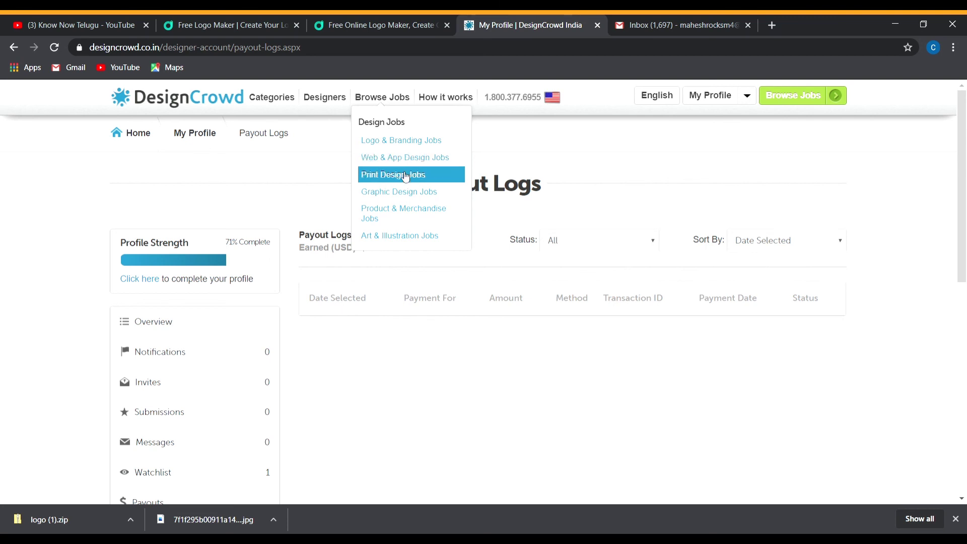
- Open the PowerPoint Design for Marketing Analytics Company job from the graphic design jobs
{"action": "left_click", "coordinate": [407, 196]}
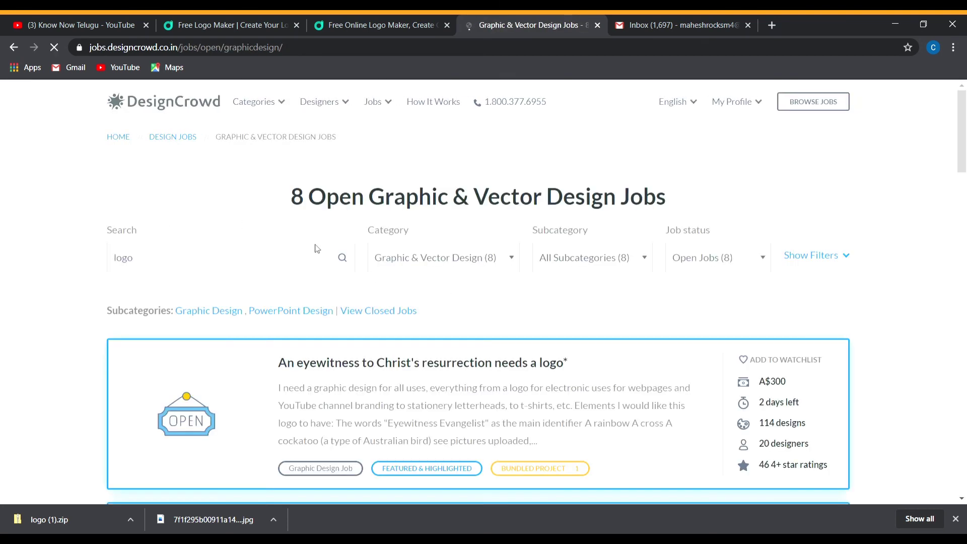
{"action": "scroll", "coordinate": [426, 313], "scroll_direction": "down", "scroll_amount": 1}
{"action": "scroll", "coordinate": [425, 313], "scroll_direction": "down", "scroll_amount": 4}
{"action": "scroll", "coordinate": [351, 340], "scroll_direction": "up", "scroll_amount": 4}
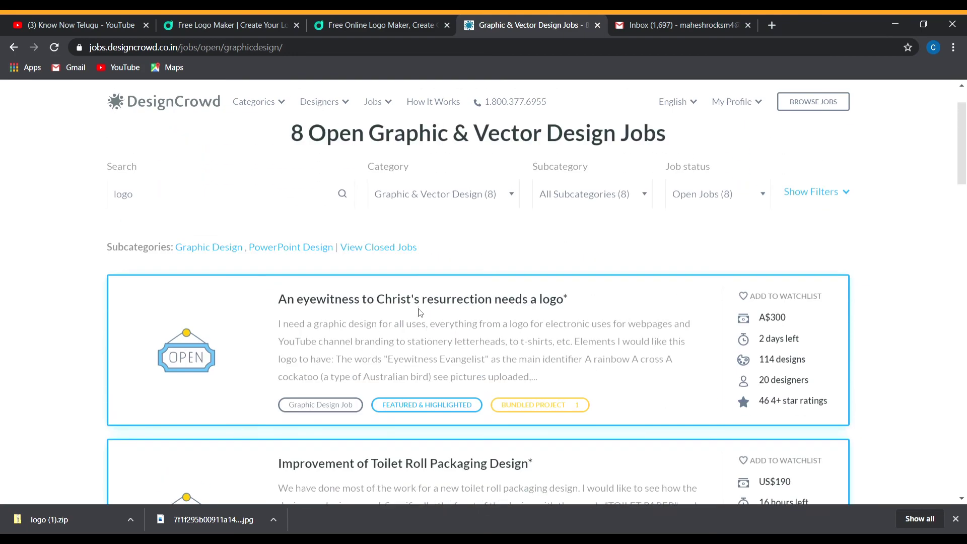
{"action": "scroll", "coordinate": [450, 446], "scroll_direction": "down", "scroll_amount": 6}
{"action": "scroll", "coordinate": [450, 446], "scroll_direction": "down", "scroll_amount": 5}
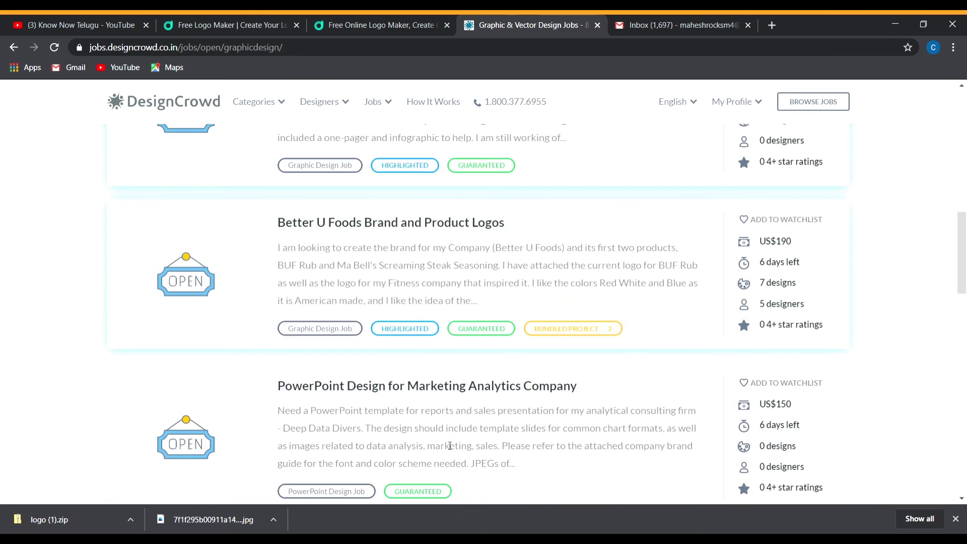
{"action": "scroll", "coordinate": [450, 446], "scroll_direction": "down", "scroll_amount": 3}
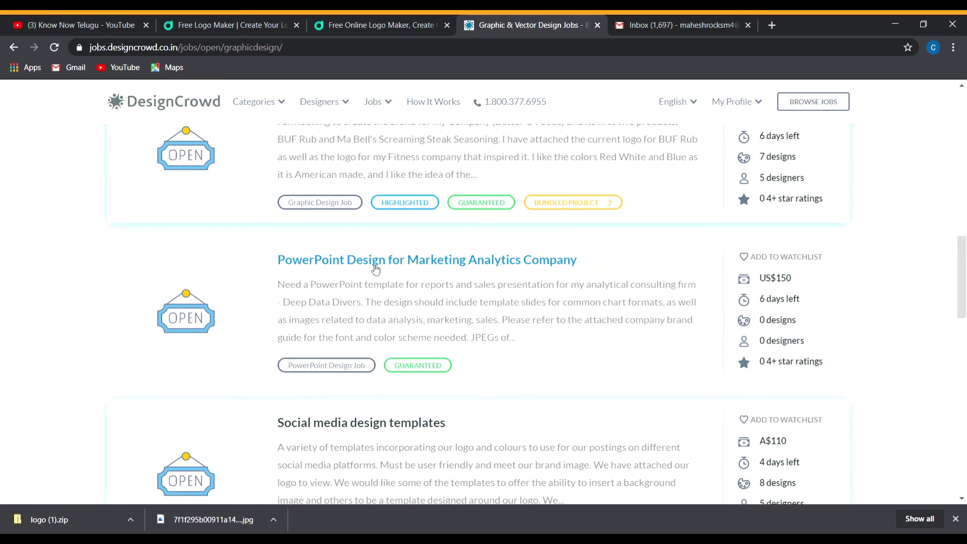
{"action": "left_click", "coordinate": [375, 269]}
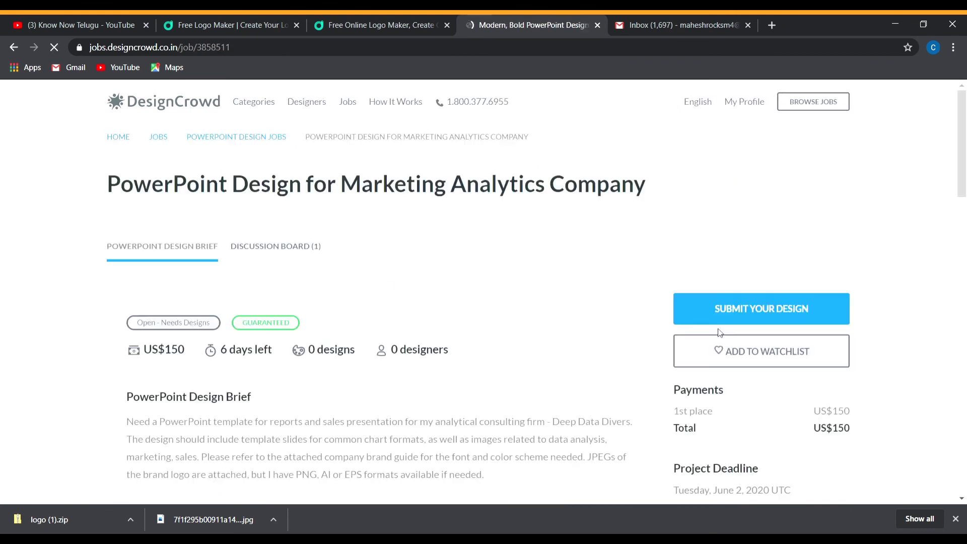
- Attach logo.jpg to a new submission, review the form, then go back to the brief
{"action": "left_click", "coordinate": [742, 315]}
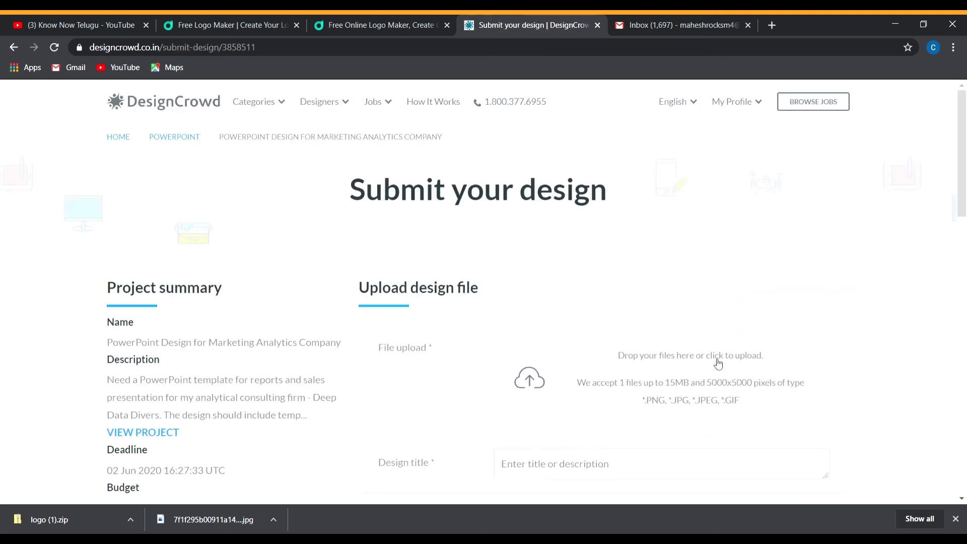
{"action": "left_click", "coordinate": [727, 379]}
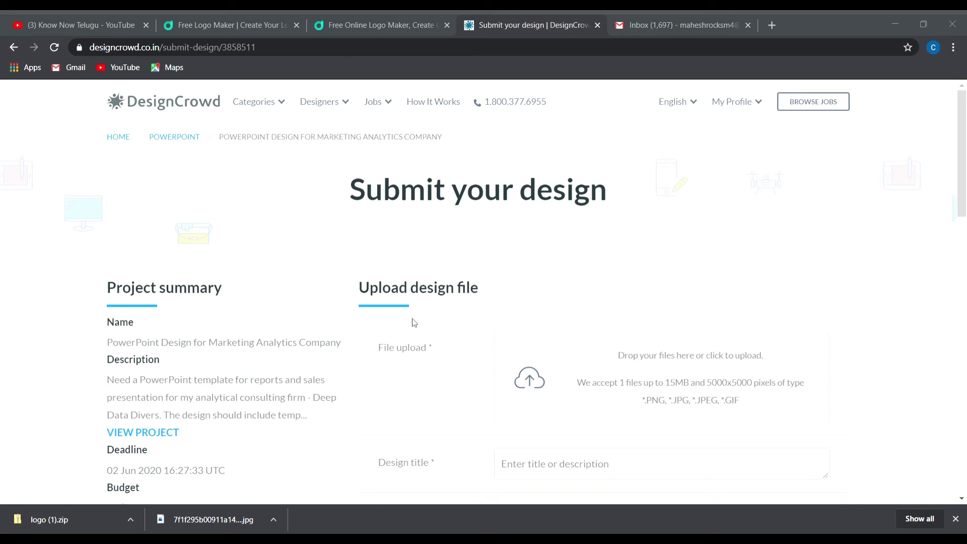
{"action": "double_click", "coordinate": [392, 298]}
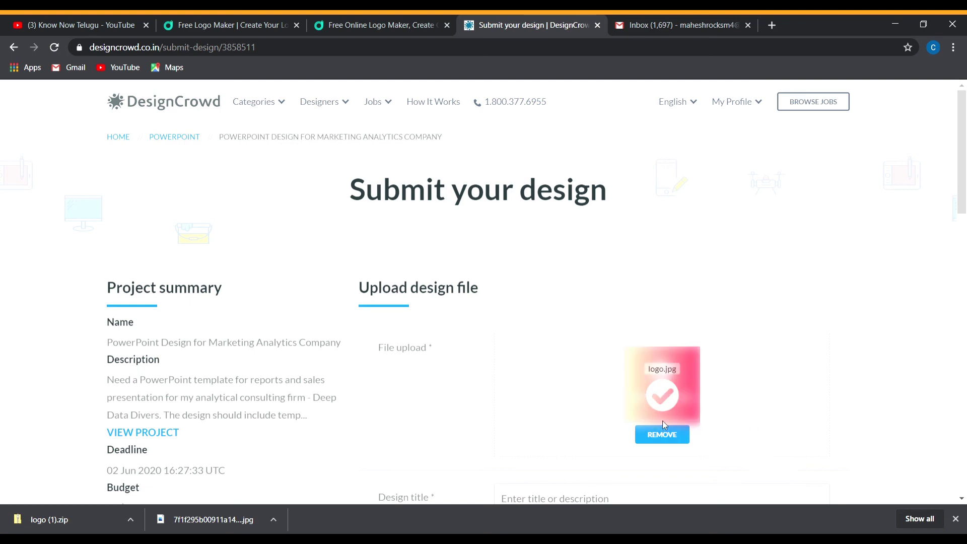
{"action": "scroll", "coordinate": [585, 403], "scroll_direction": "down", "scroll_amount": 3}
{"action": "scroll", "coordinate": [579, 353], "scroll_direction": "down", "scroll_amount": 2}
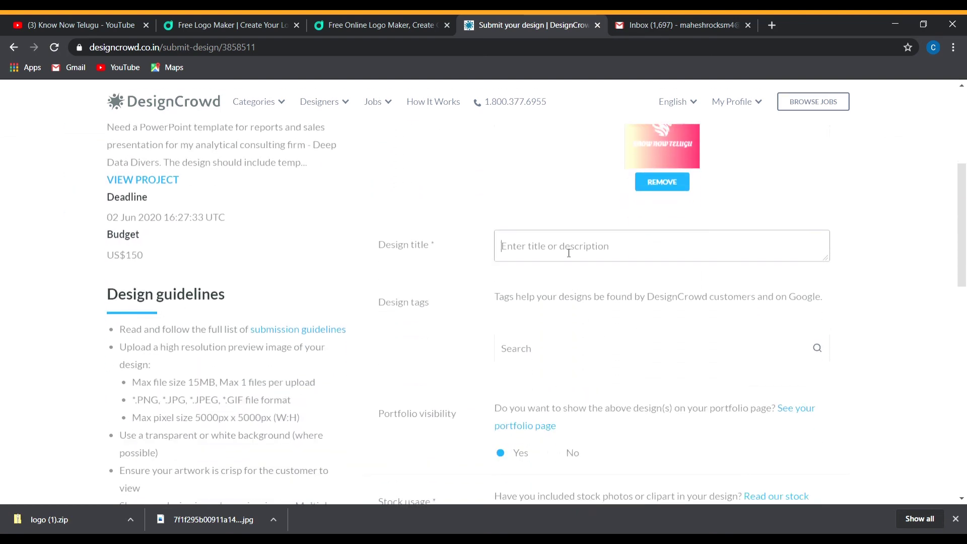
{"action": "scroll", "coordinate": [648, 376], "scroll_direction": "down", "scroll_amount": 6}
{"action": "scroll", "coordinate": [647, 375], "scroll_direction": "down", "scroll_amount": 5}
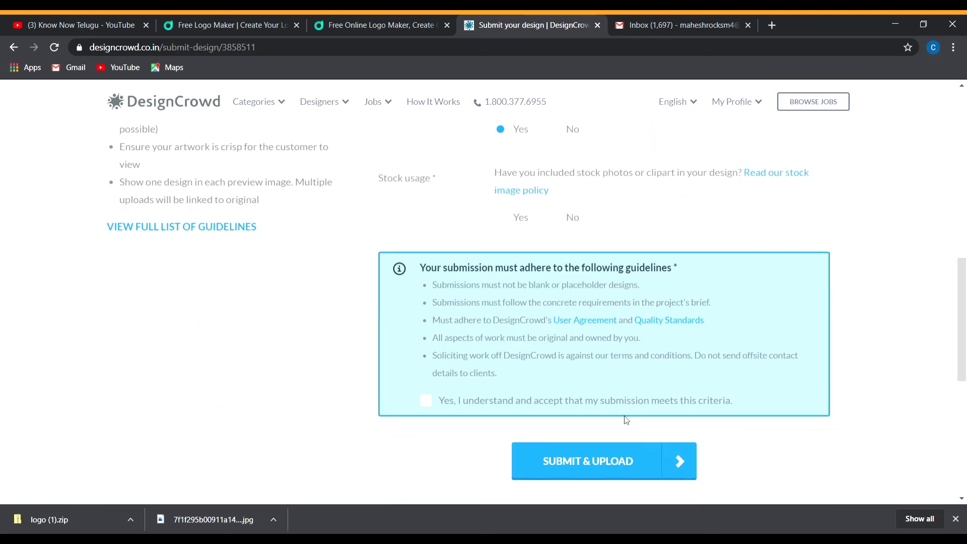
{"action": "scroll", "coordinate": [614, 331], "scroll_direction": "up", "scroll_amount": 5}
{"action": "scroll", "coordinate": [453, 348], "scroll_direction": "up", "scroll_amount": 2}
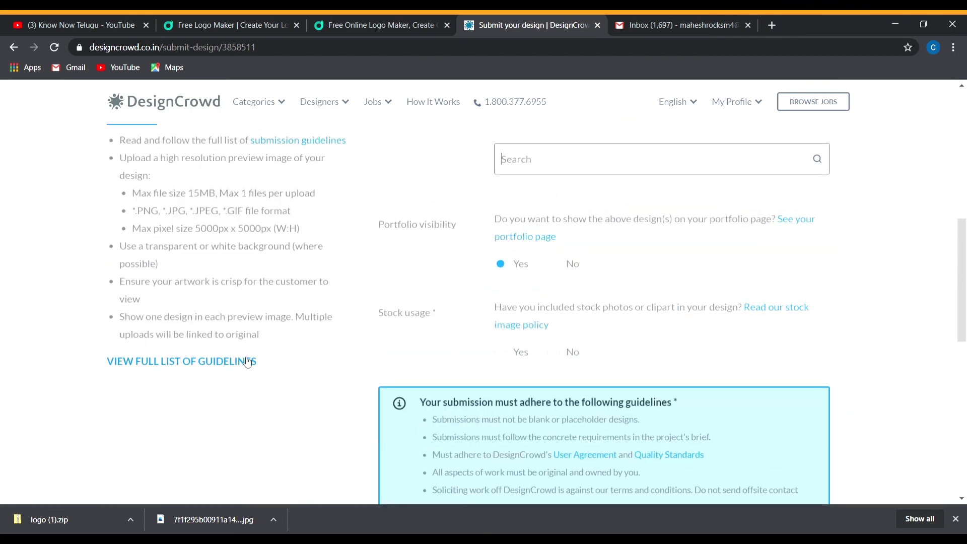
{"action": "scroll", "coordinate": [247, 360], "scroll_direction": "up", "scroll_amount": 6}
{"action": "scroll", "coordinate": [76, 227], "scroll_direction": "up", "scroll_amount": 3}
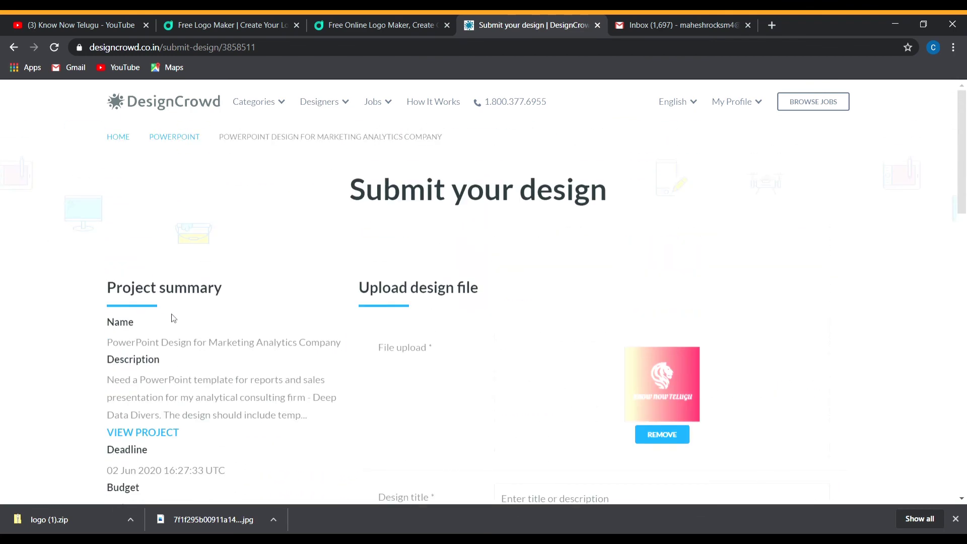
{"action": "left_click", "coordinate": [13, 46]}
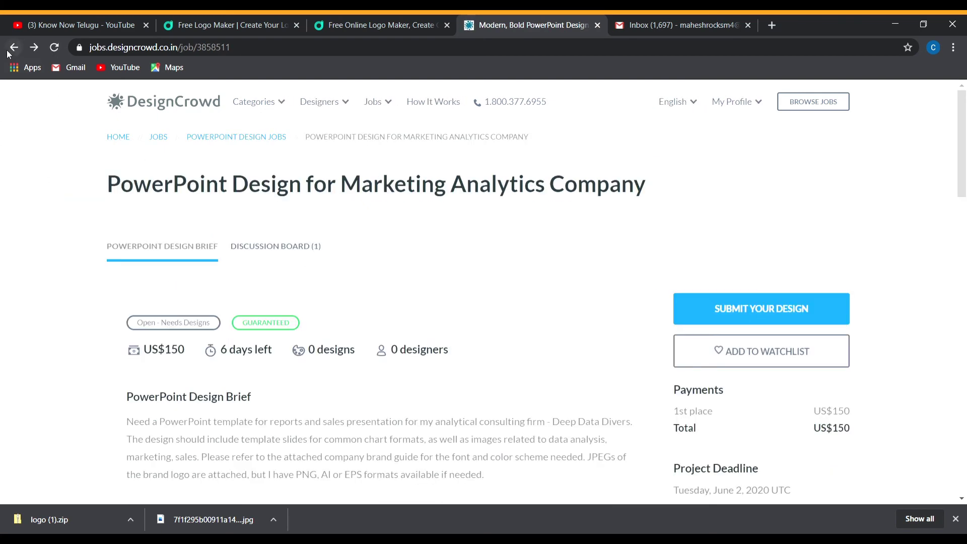
- Return to the listing of 8 open Graphic & Vector Design jobs
{"action": "left_click", "coordinate": [14, 47]}
{"action": "scroll", "coordinate": [194, 280], "scroll_direction": "up", "scroll_amount": 5}
{"action": "scroll", "coordinate": [227, 302], "scroll_direction": "up", "scroll_amount": 5}
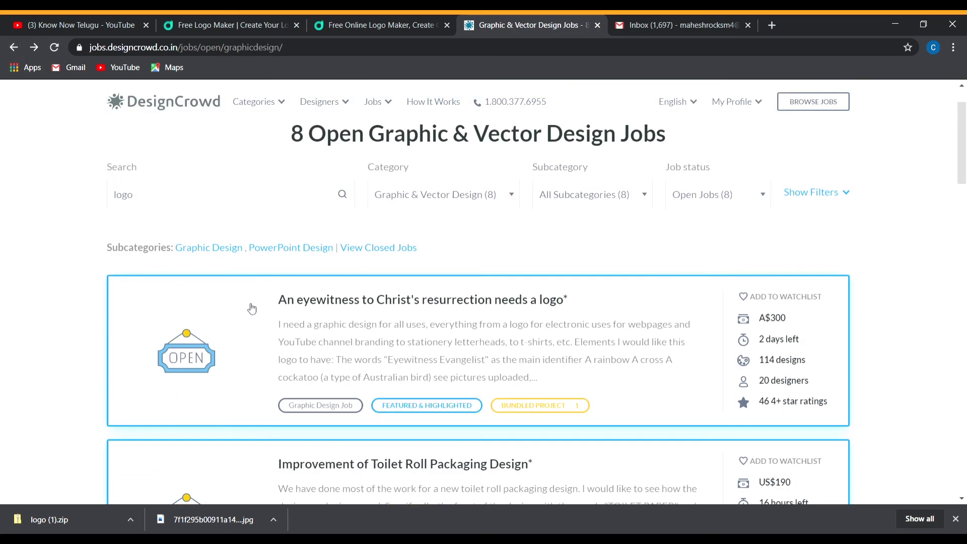
{"action": "scroll", "coordinate": [268, 328], "scroll_direction": "up", "scroll_amount": 1}
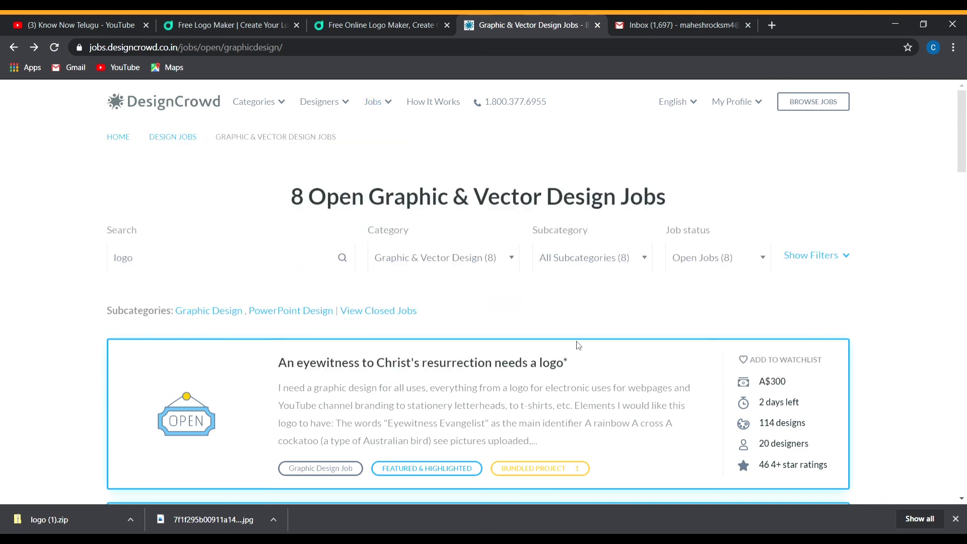
- Scroll through every listed job down to the pagination, then back to the top
{"action": "scroll", "coordinate": [578, 345], "scroll_direction": "down", "scroll_amount": 5}
{"action": "scroll", "coordinate": [578, 345], "scroll_direction": "down", "scroll_amount": 5}
{"action": "scroll", "coordinate": [579, 348], "scroll_direction": "down", "scroll_amount": 5}
{"action": "scroll", "coordinate": [593, 352], "scroll_direction": "down", "scroll_amount": 3}
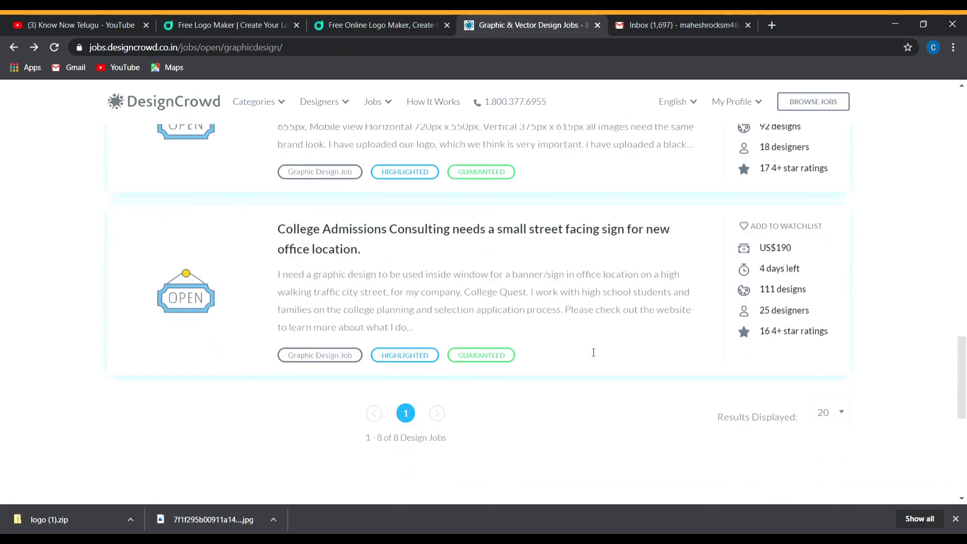
{"action": "scroll", "coordinate": [593, 352], "scroll_direction": "down", "scroll_amount": 5}
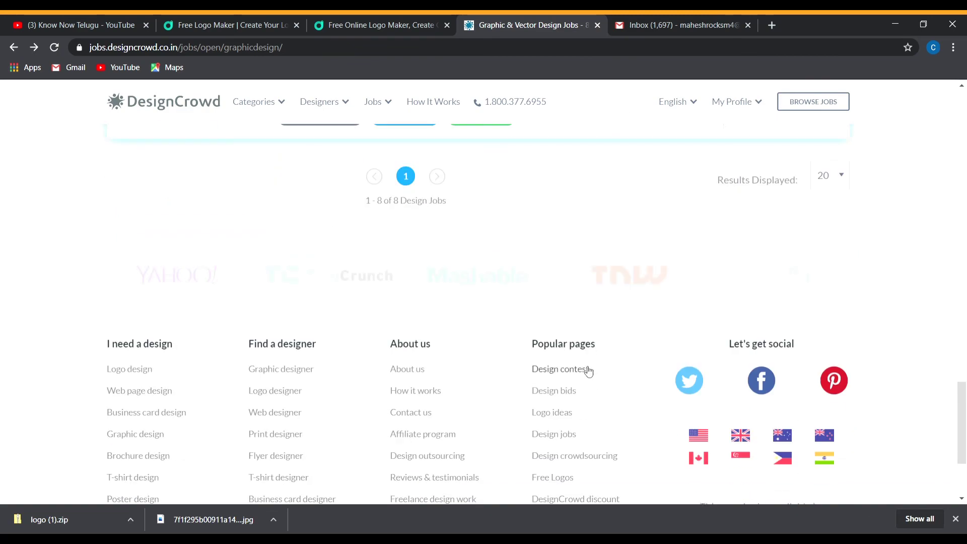
{"action": "scroll", "coordinate": [588, 372], "scroll_direction": "up", "scroll_amount": 2}
{"action": "scroll", "coordinate": [588, 371], "scroll_direction": "up", "scroll_amount": 2}
{"action": "scroll", "coordinate": [588, 371], "scroll_direction": "up", "scroll_amount": 5}
{"action": "scroll", "coordinate": [586, 371], "scroll_direction": "up", "scroll_amount": 4}
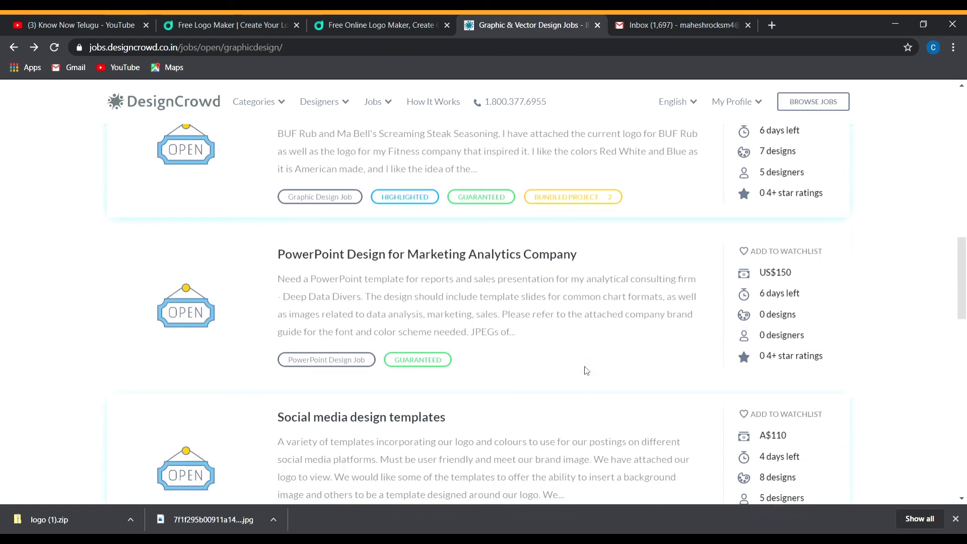
{"action": "scroll", "coordinate": [587, 371], "scroll_direction": "up", "scroll_amount": 2}
{"action": "scroll", "coordinate": [586, 372], "scroll_direction": "up", "scroll_amount": 3}
{"action": "scroll", "coordinate": [585, 374], "scroll_direction": "up", "scroll_amount": 4}
{"action": "scroll", "coordinate": [582, 376], "scroll_direction": "up", "scroll_amount": 2}
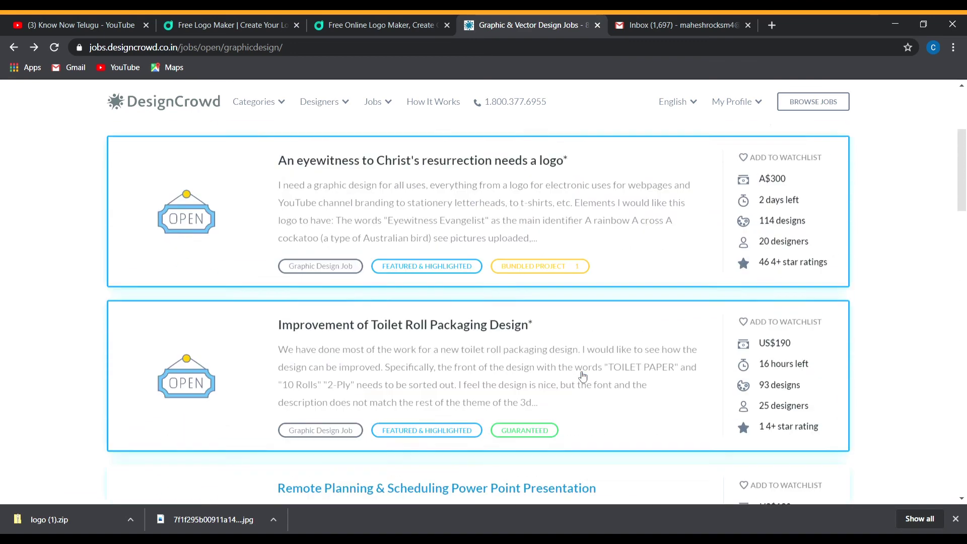
{"action": "scroll", "coordinate": [582, 375], "scroll_direction": "up", "scroll_amount": 2}
{"action": "scroll", "coordinate": [581, 375], "scroll_direction": "up", "scroll_amount": 1}
{"action": "scroll", "coordinate": [580, 375], "scroll_direction": "up", "scroll_amount": 1}
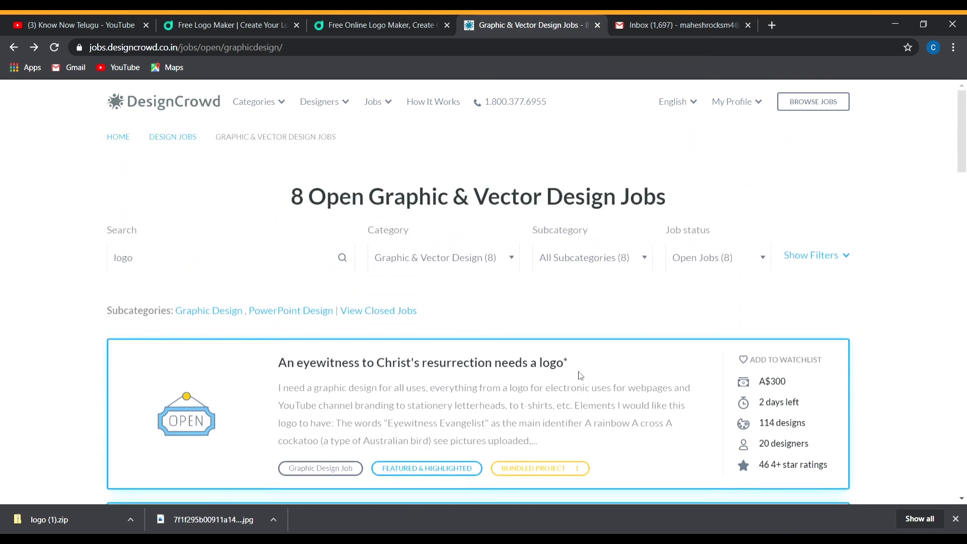